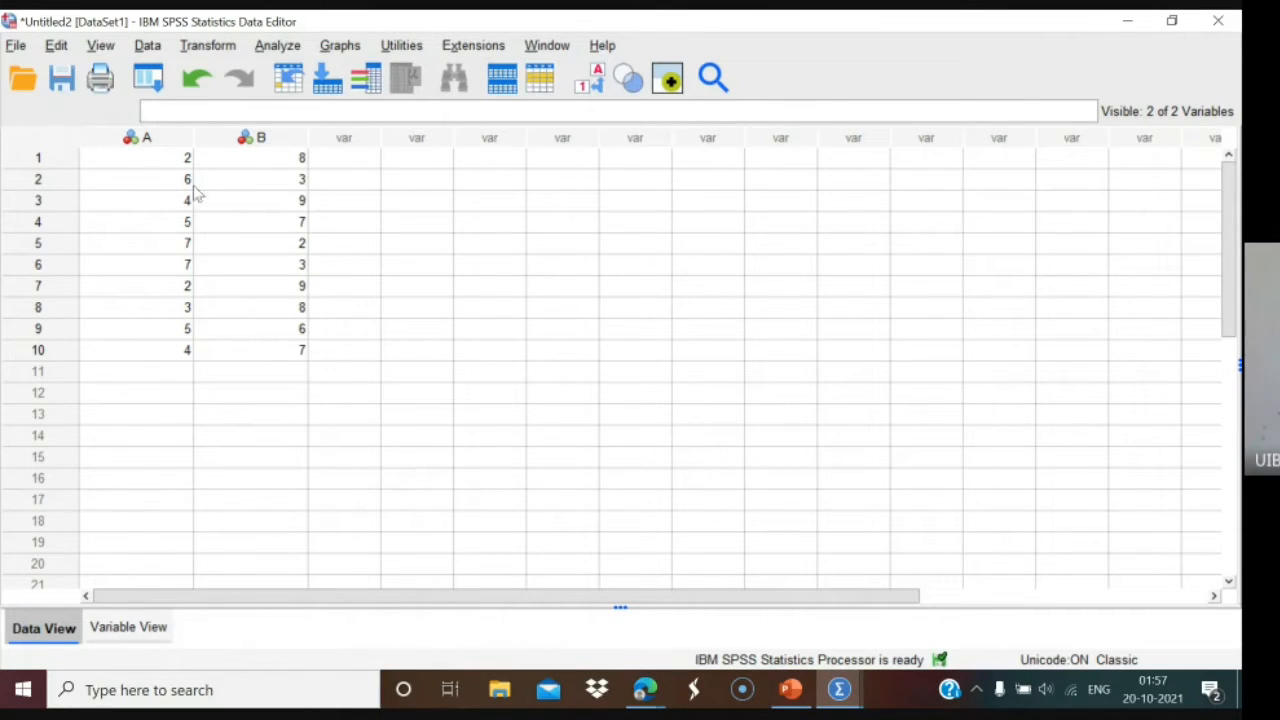
Clear the variables A and B from the dataset.
right_click(162, 143)
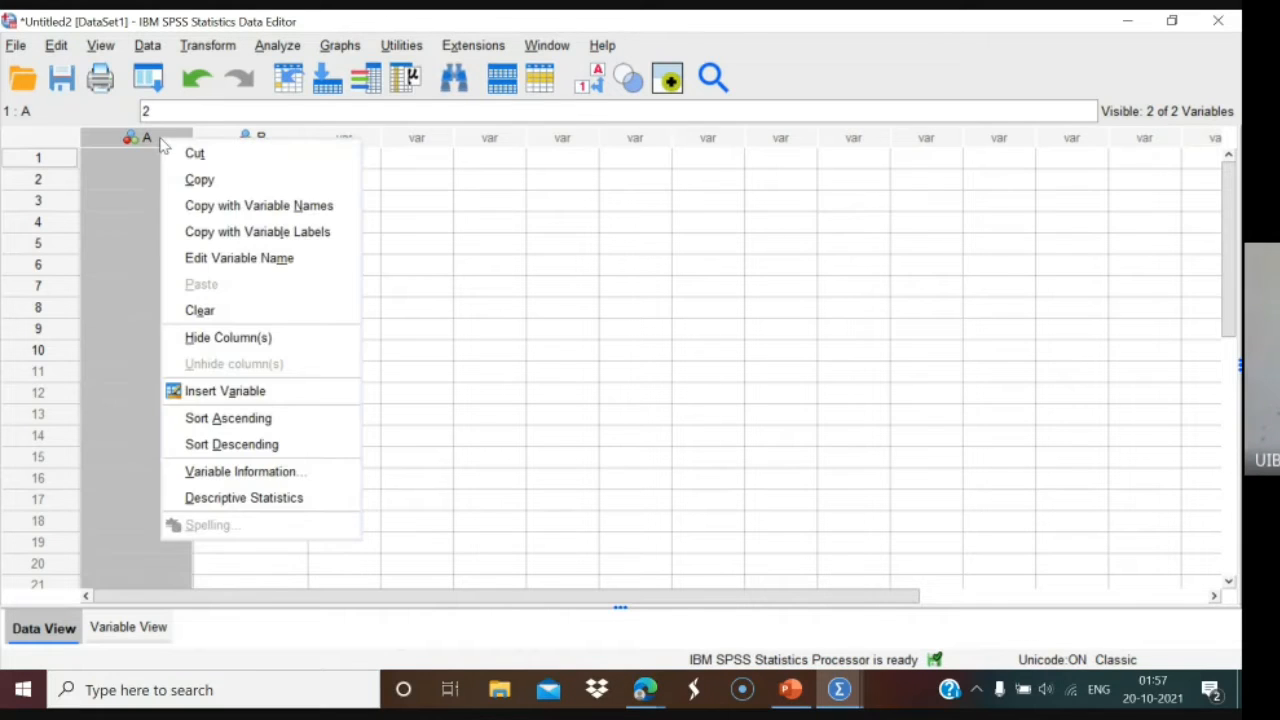
click(200, 311)
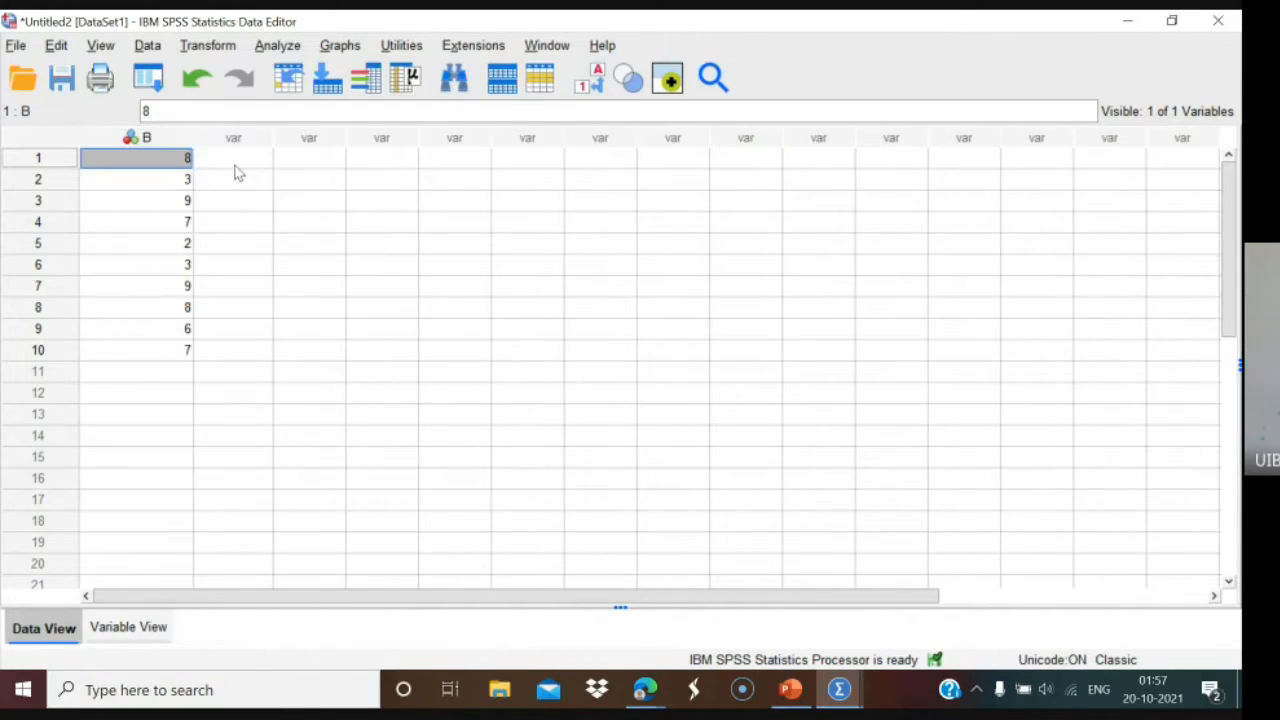
right_click(150, 140)
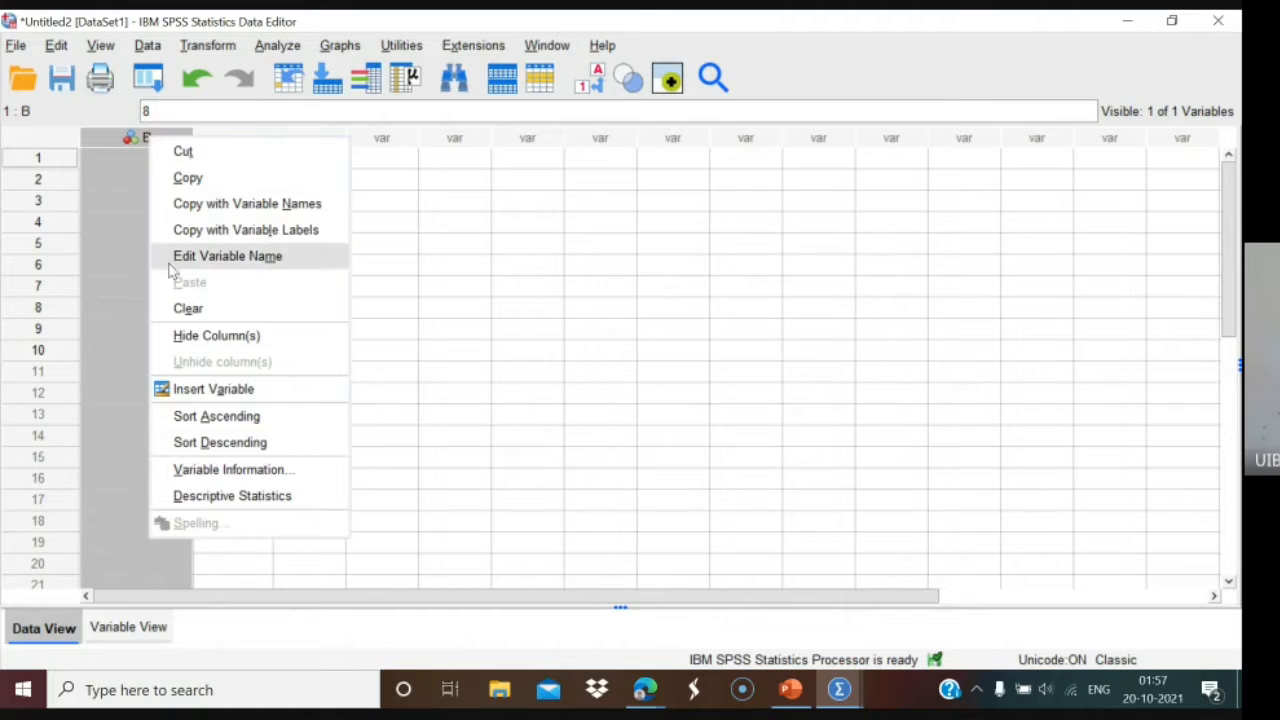
click(182, 309)
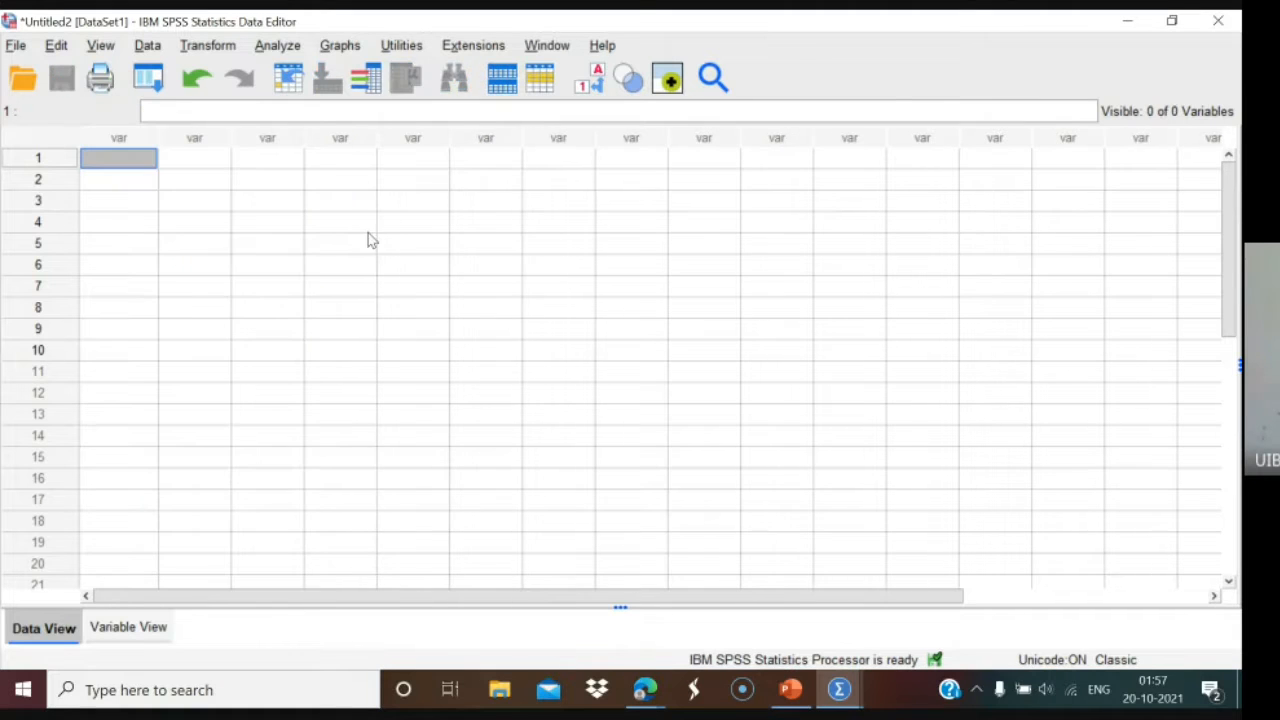
Import Sheet1 [A1:C10] of "Achievementtest and Arithmatic test.xlsx" without reading variable names from the first row, and clear the V3 variable.
click(20, 46)
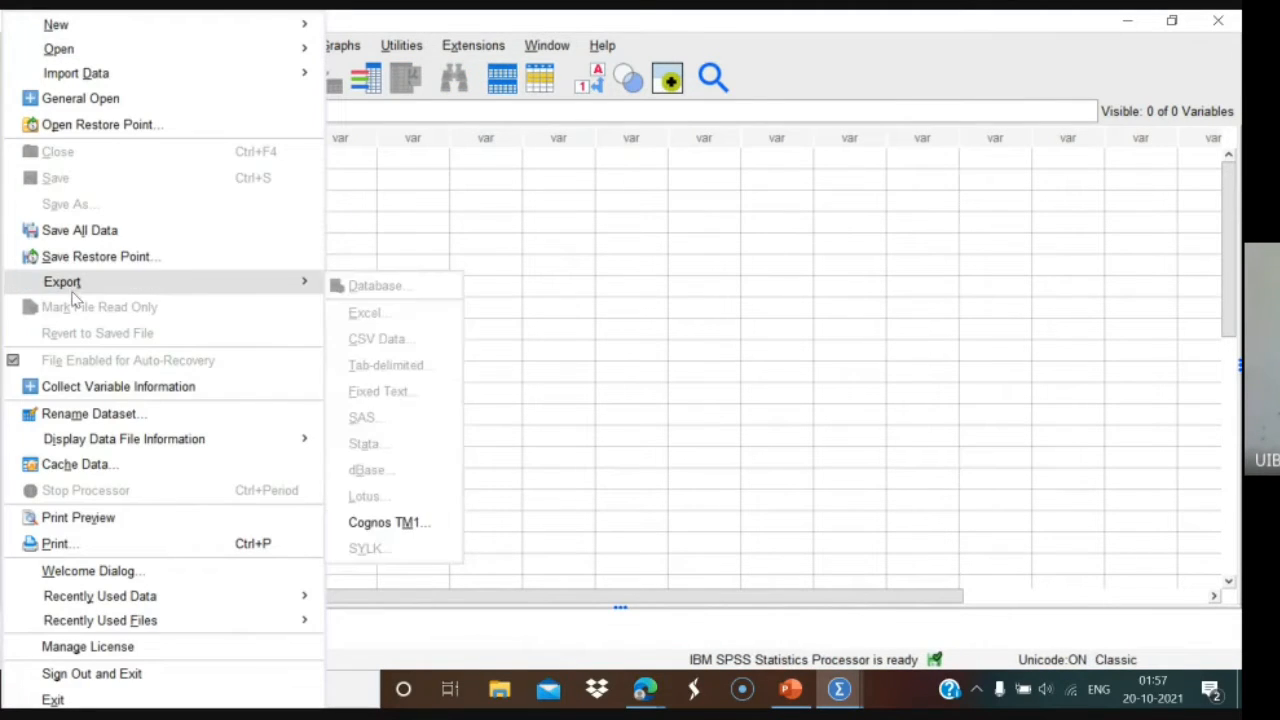
mouse_move(310, 285)
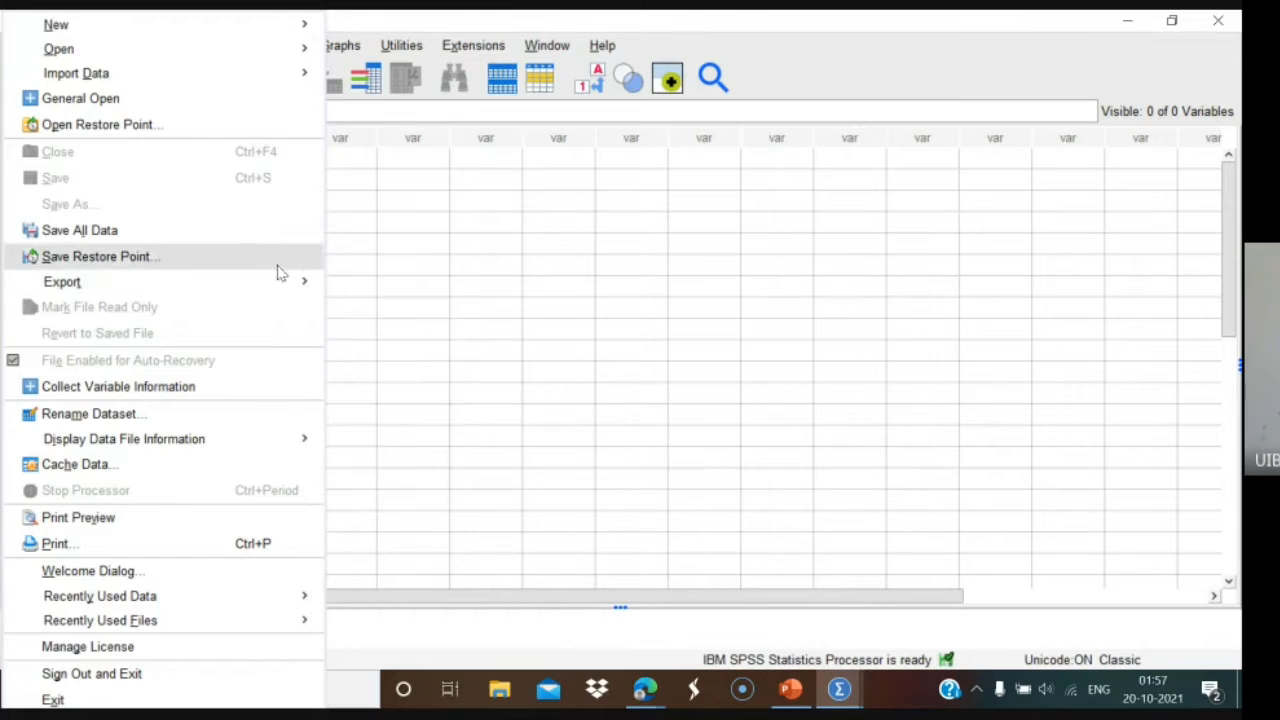
mouse_move(310, 73)
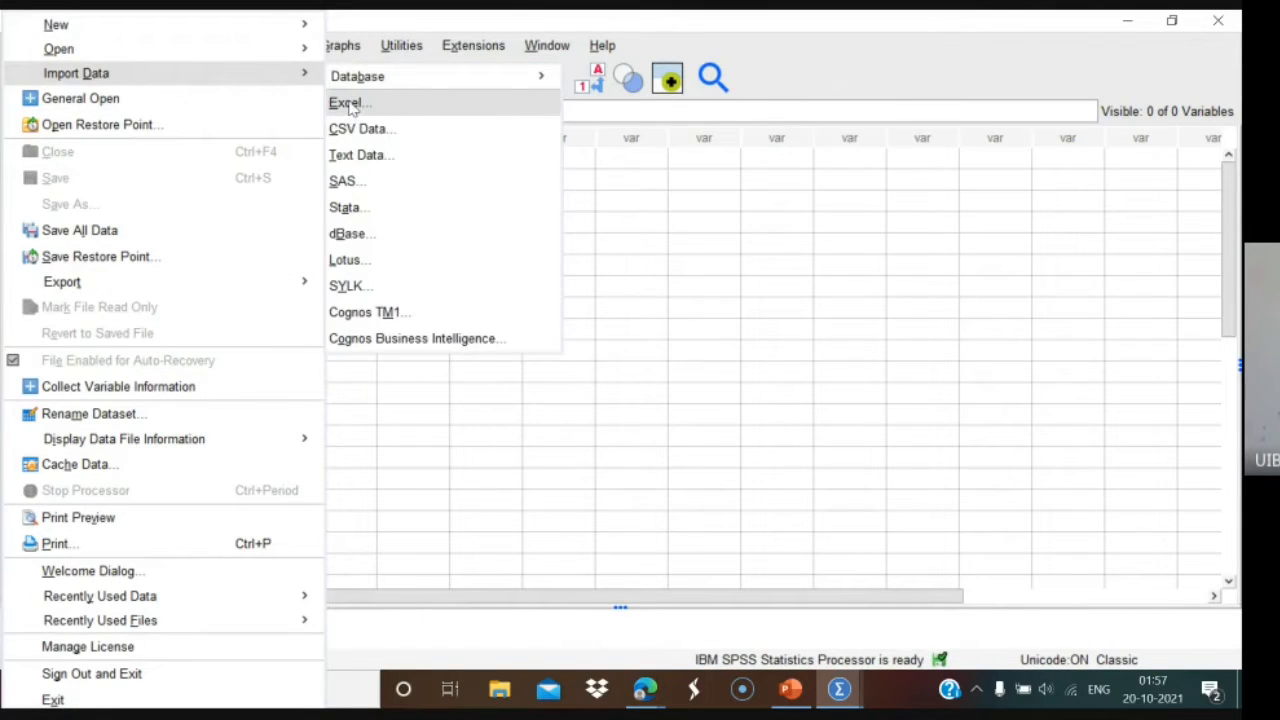
click(350, 104)
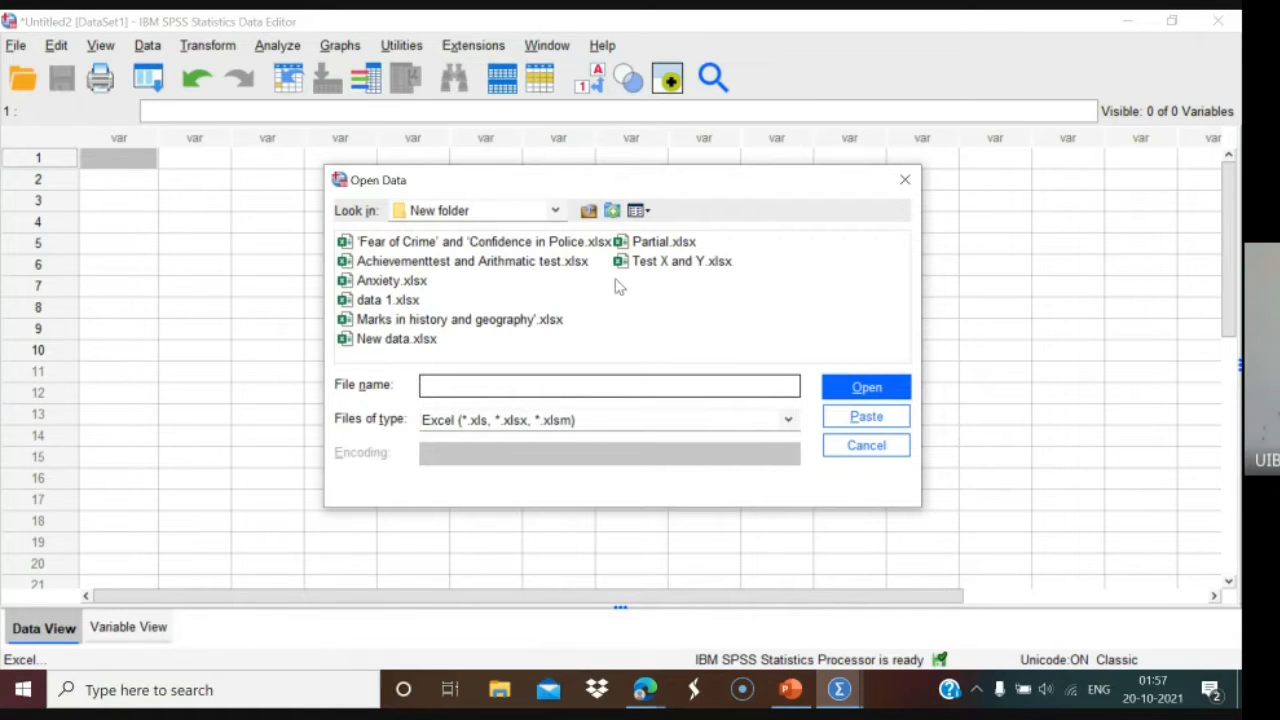
click(447, 263)
click(876, 394)
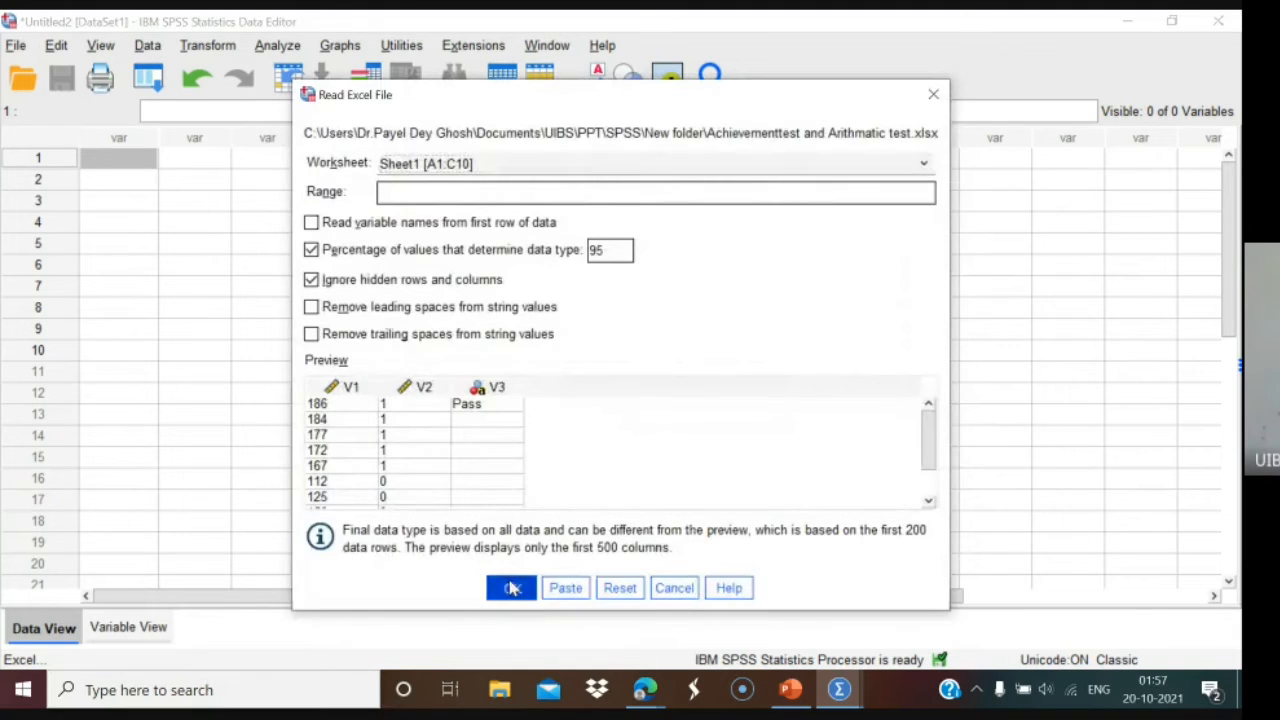
click(511, 588)
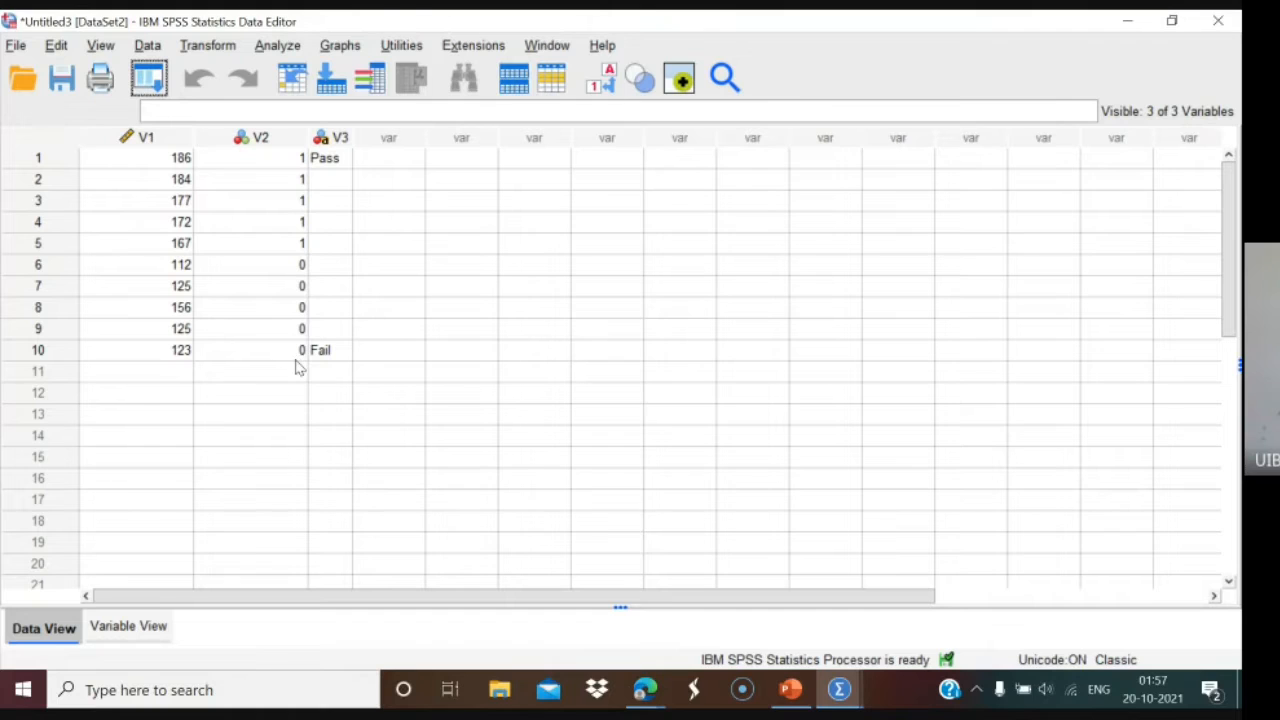
right_click(333, 140)
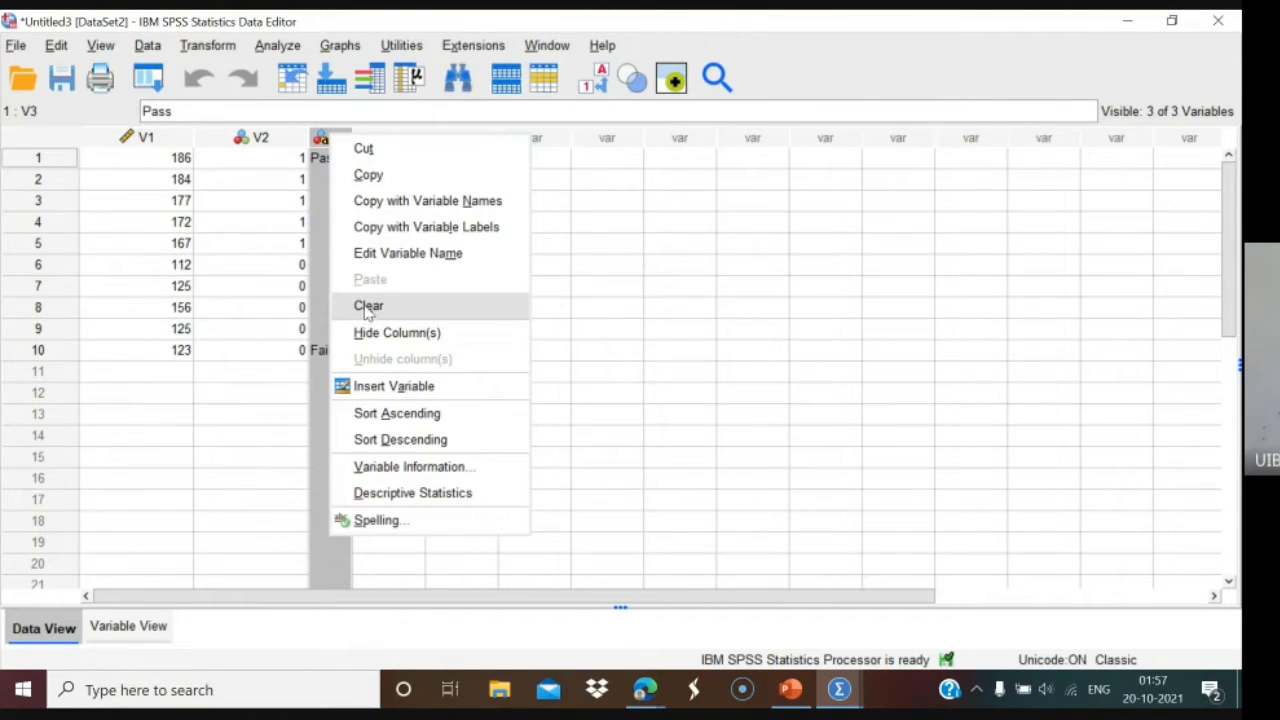
click(367, 306)
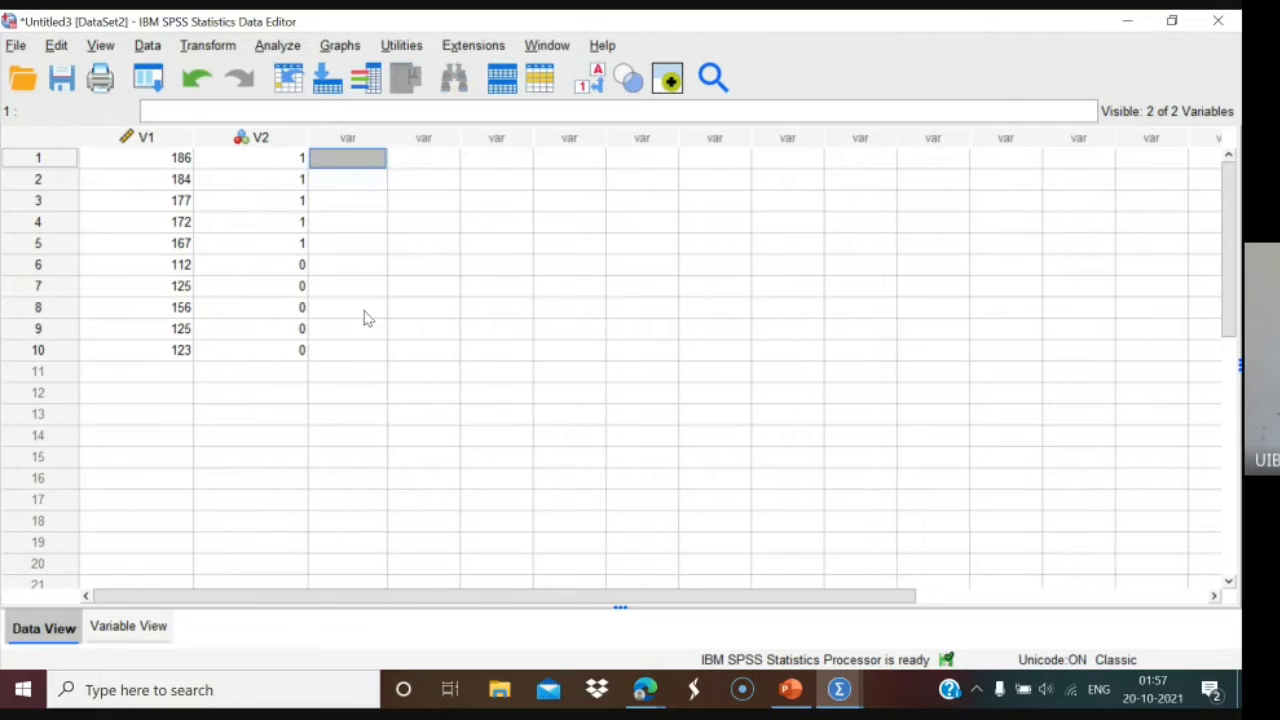
Rename variable V1 as Stress and variable V2 as Group.
click(130, 628)
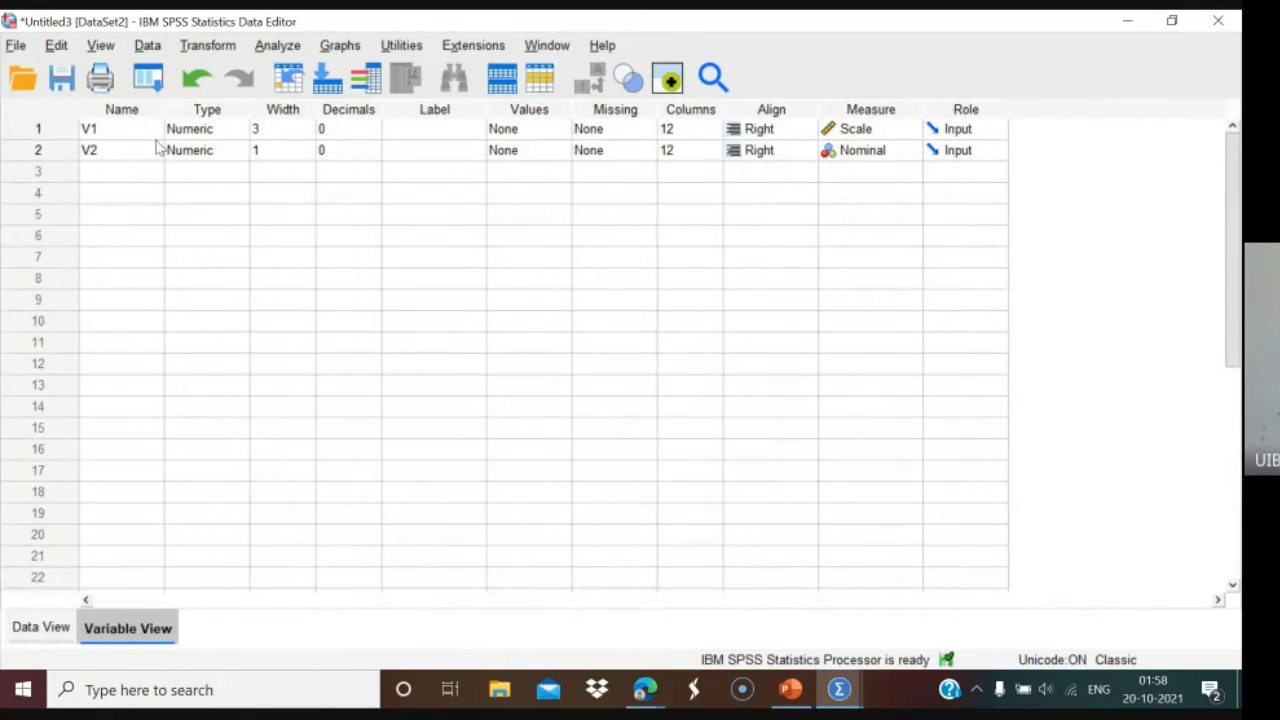
click(126, 129)
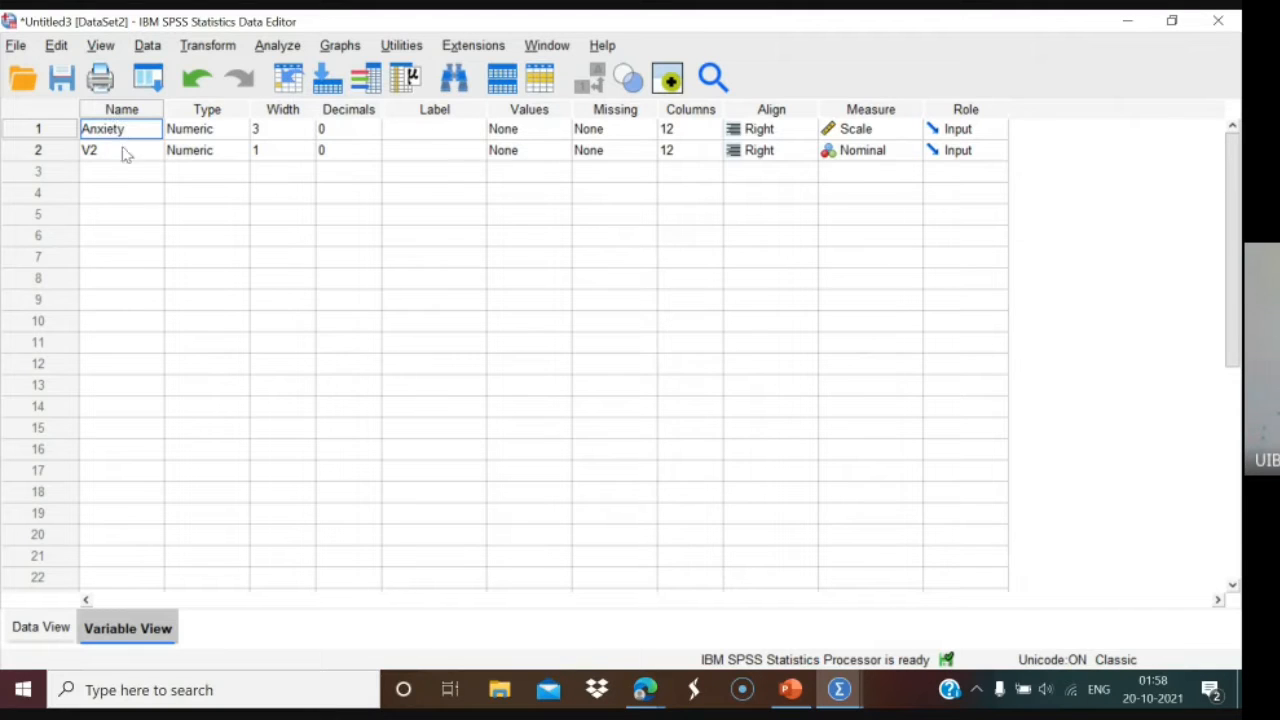
click(120, 151)
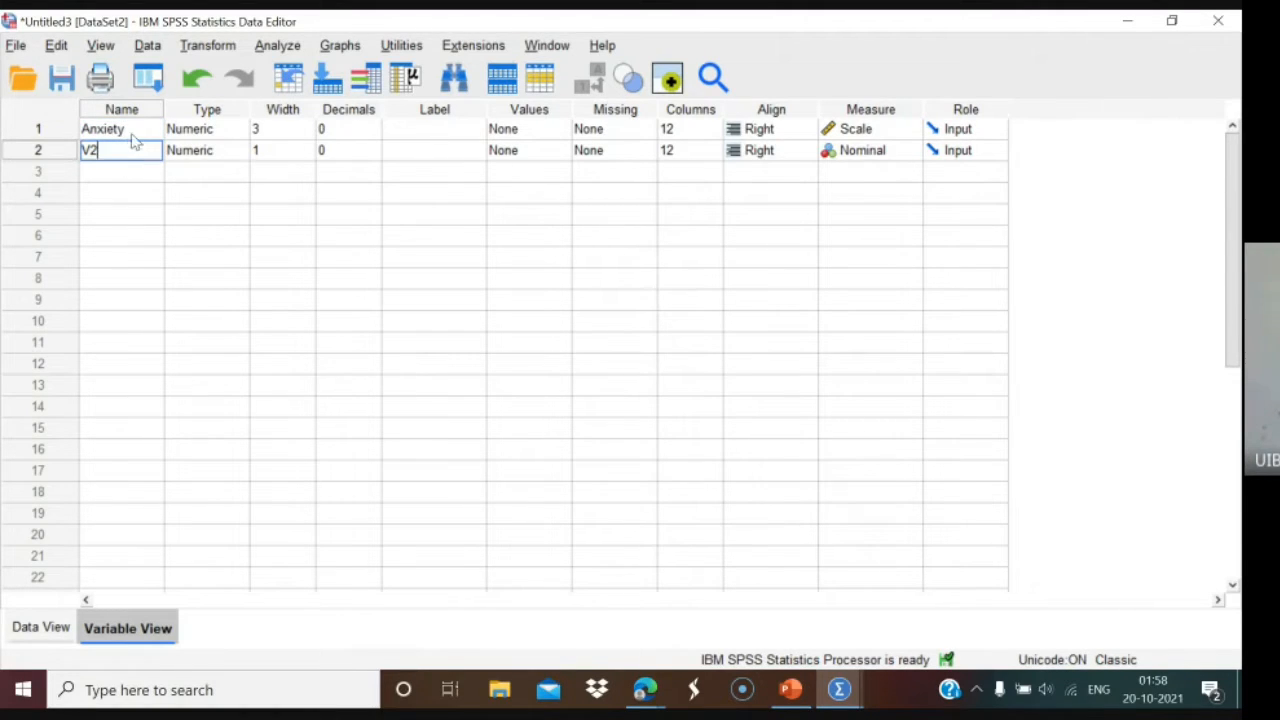
click(131, 130)
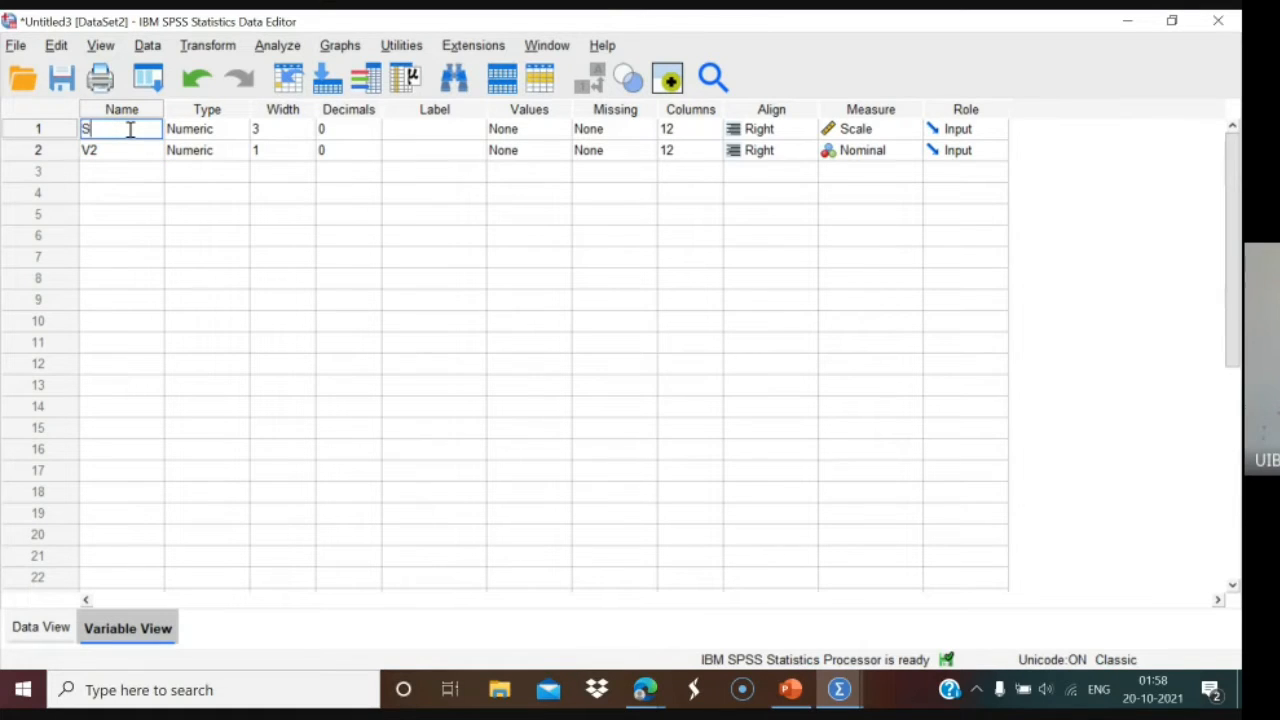
click(126, 151)
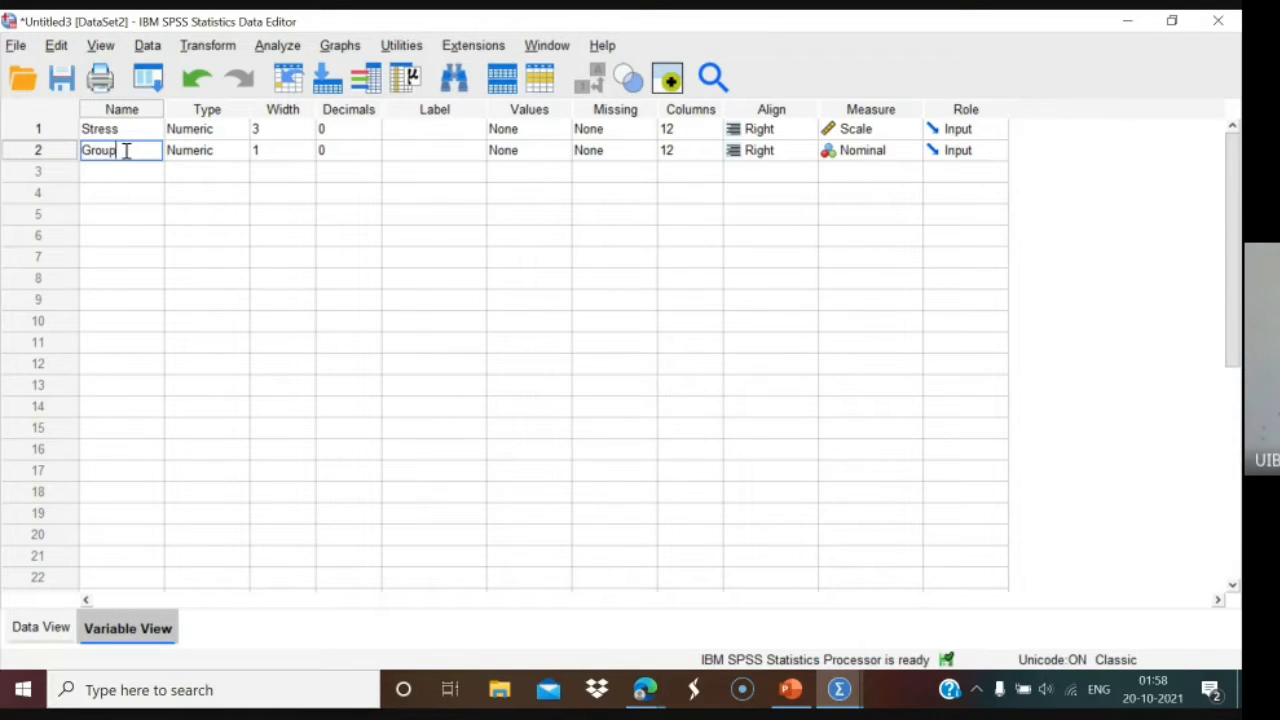
Add value labels to the Group variable: 0 = Male and 1 = Female.
click(521, 158)
click(563, 152)
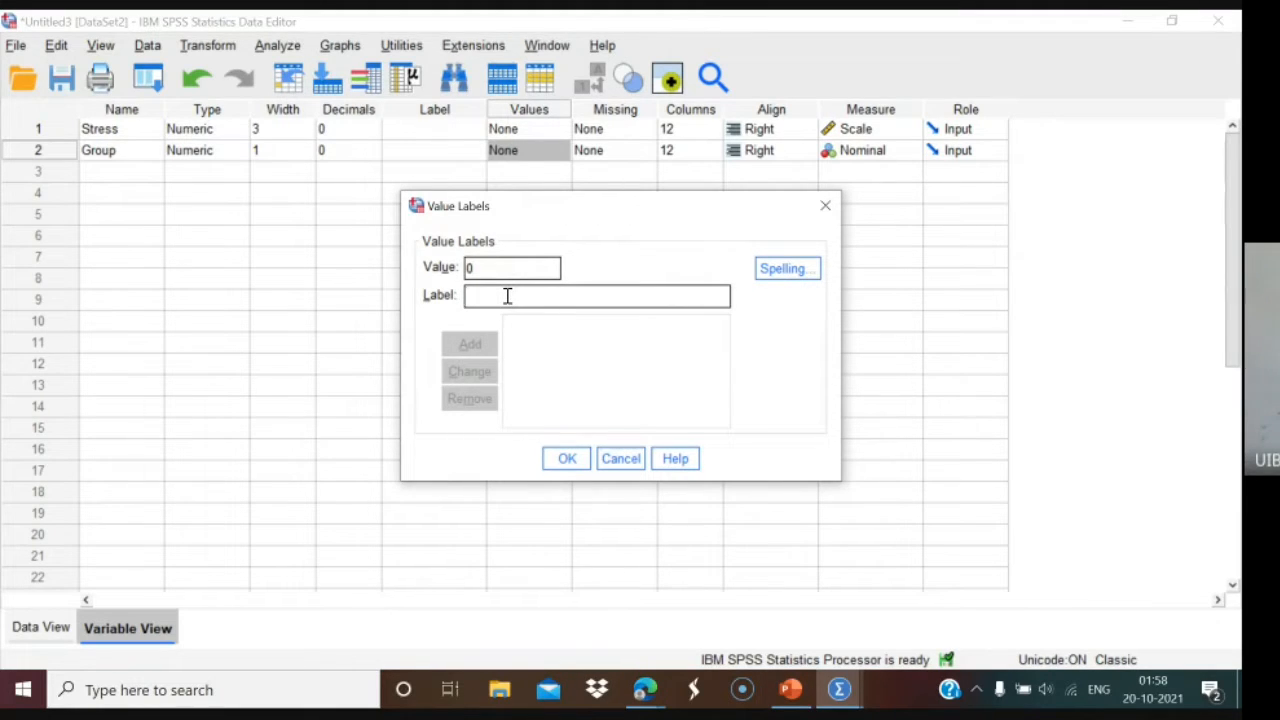
text(Male)
click(488, 343)
text(Fenam)
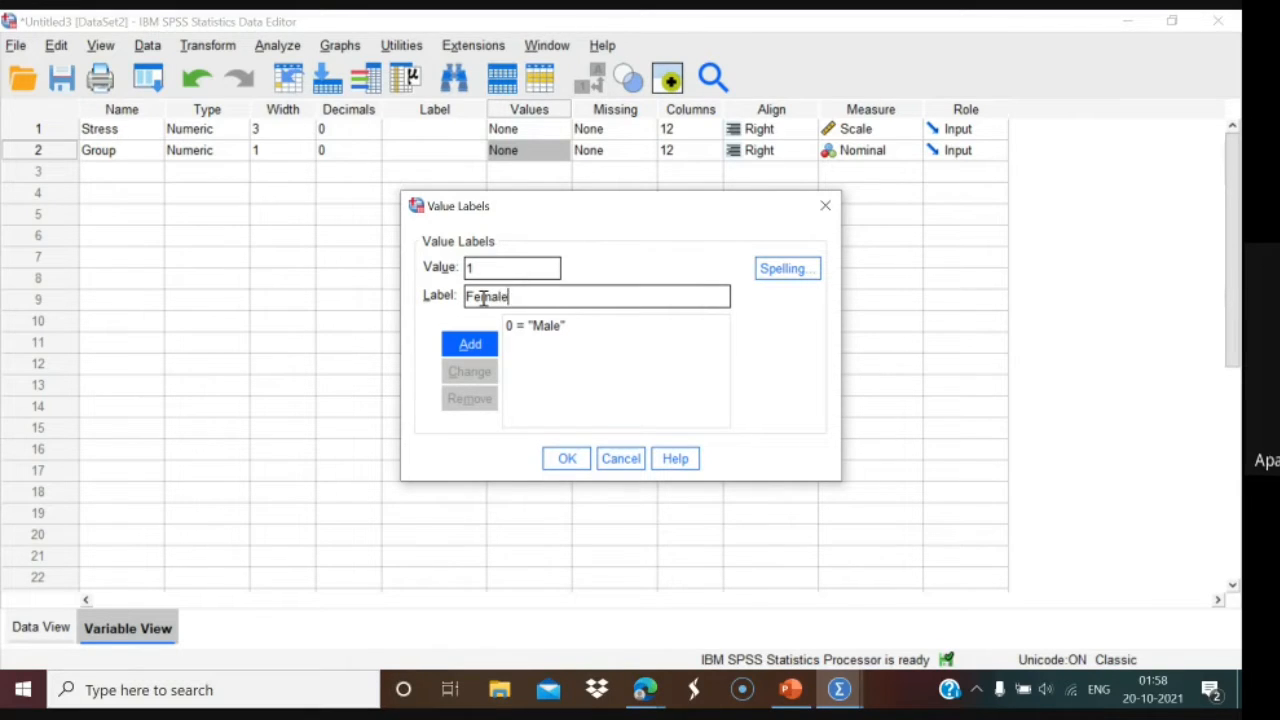
text(e)
click(488, 341)
click(570, 459)
Start a simple legacy error bar chart with summaries for groups of cases, comparing the setup with the between-subject slide in PowerPoint.
click(45, 627)
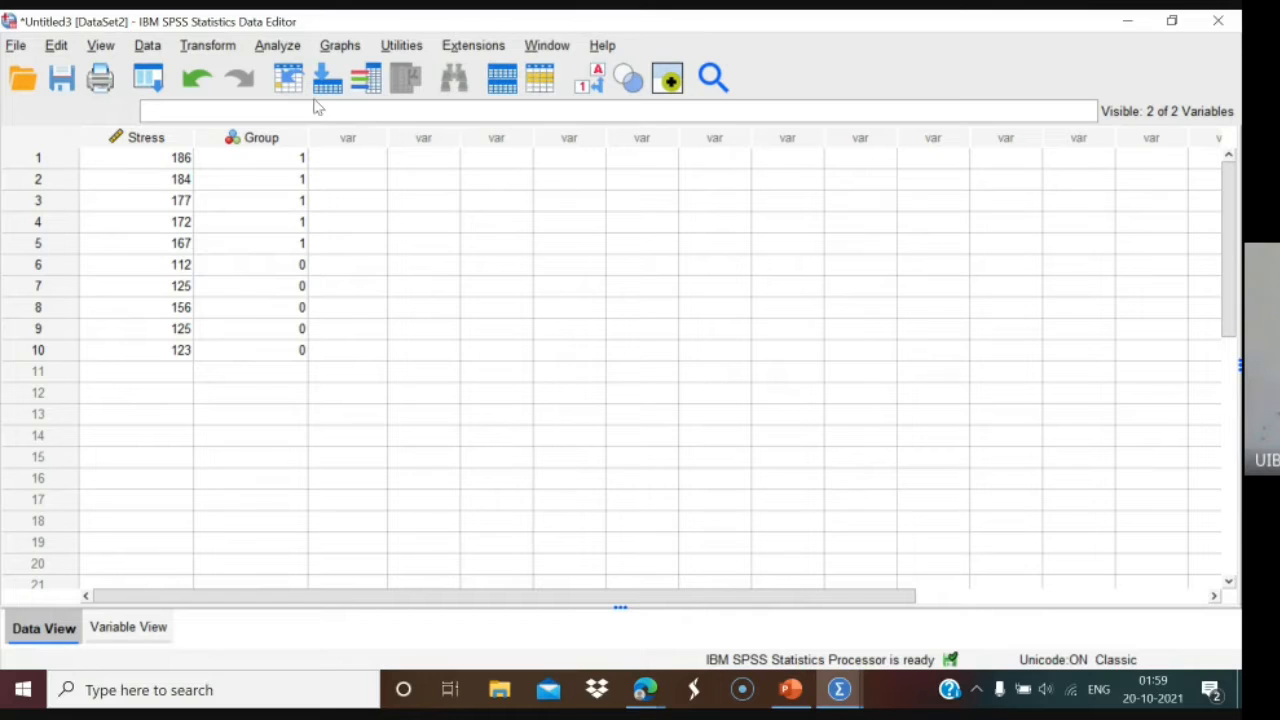
click(340, 46)
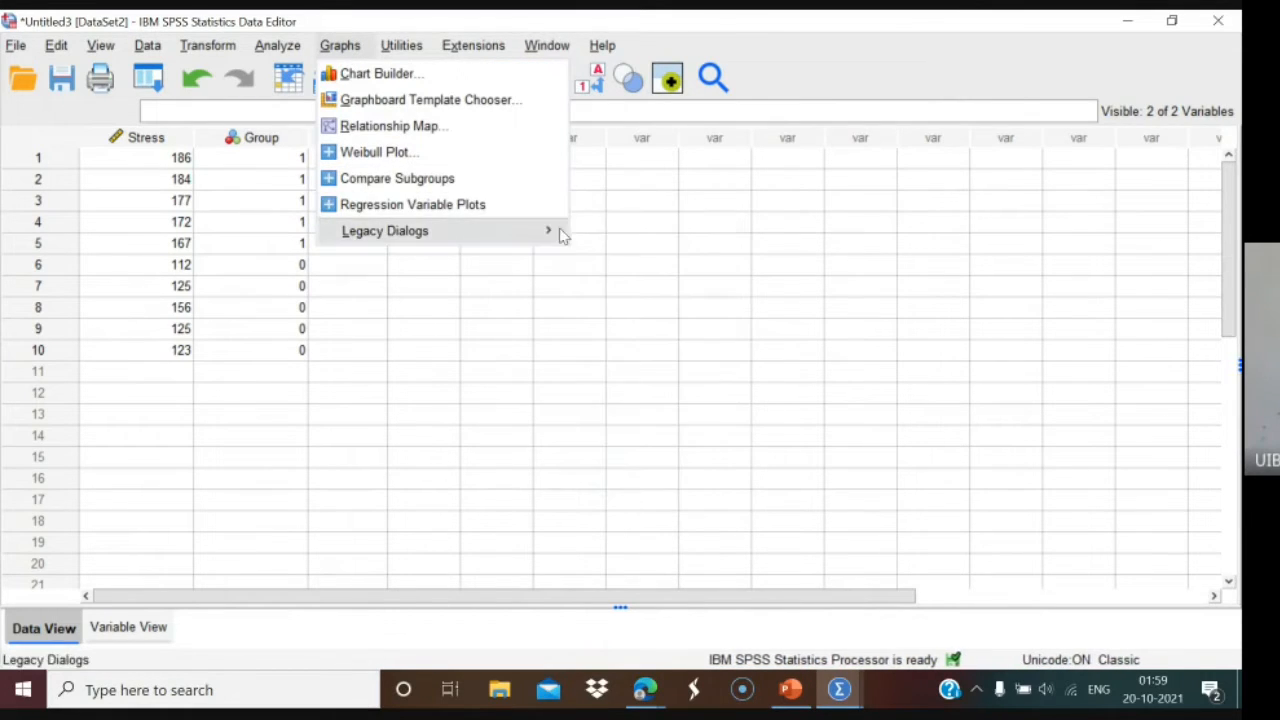
mouse_move(556, 231)
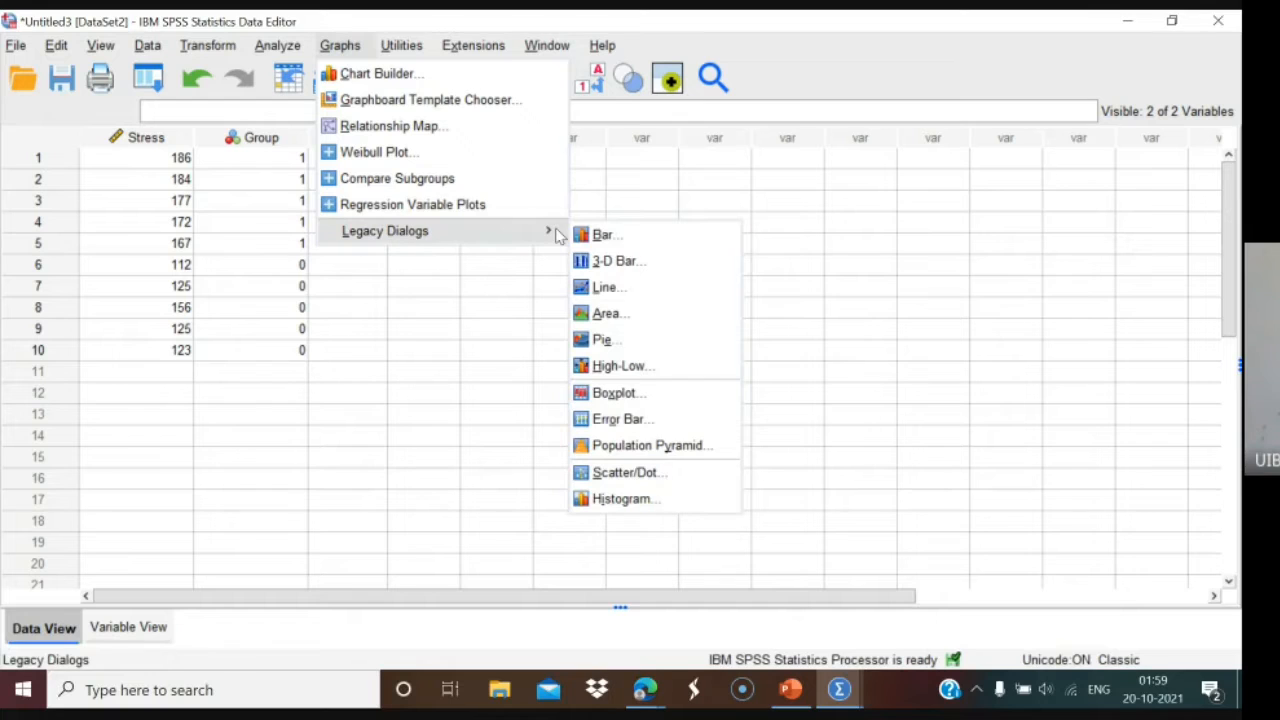
click(616, 420)
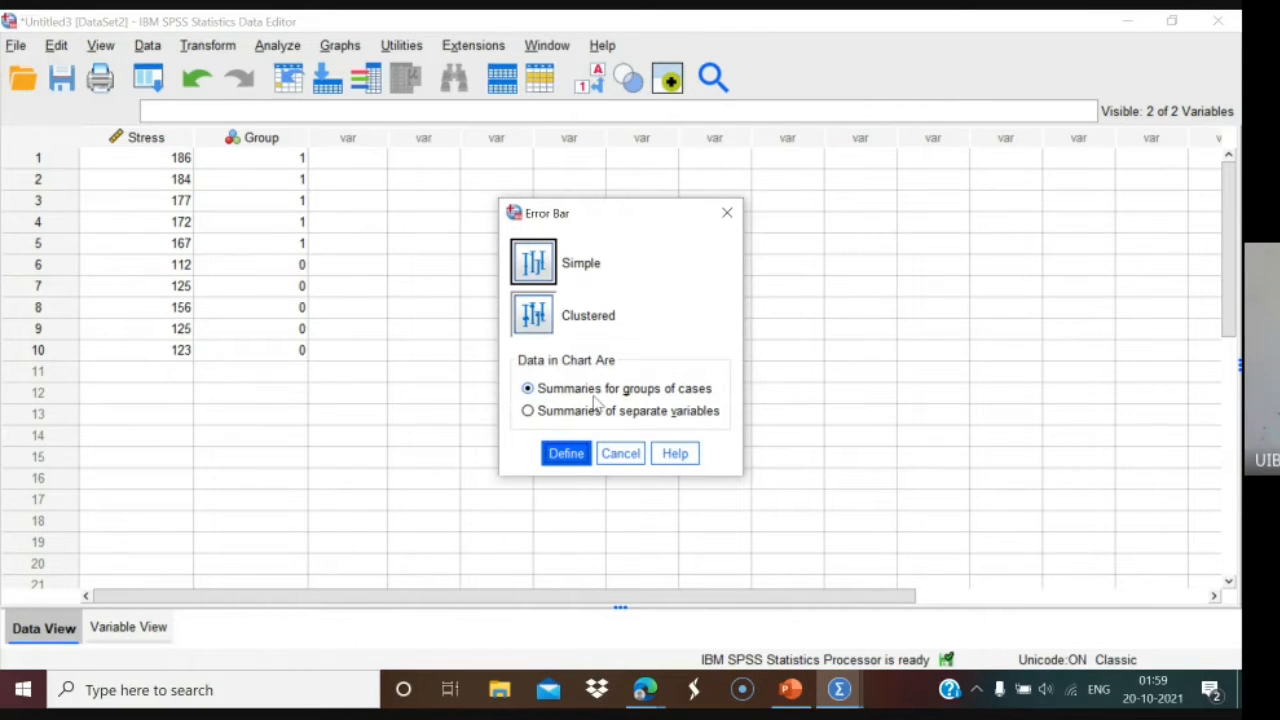
click(790, 690)
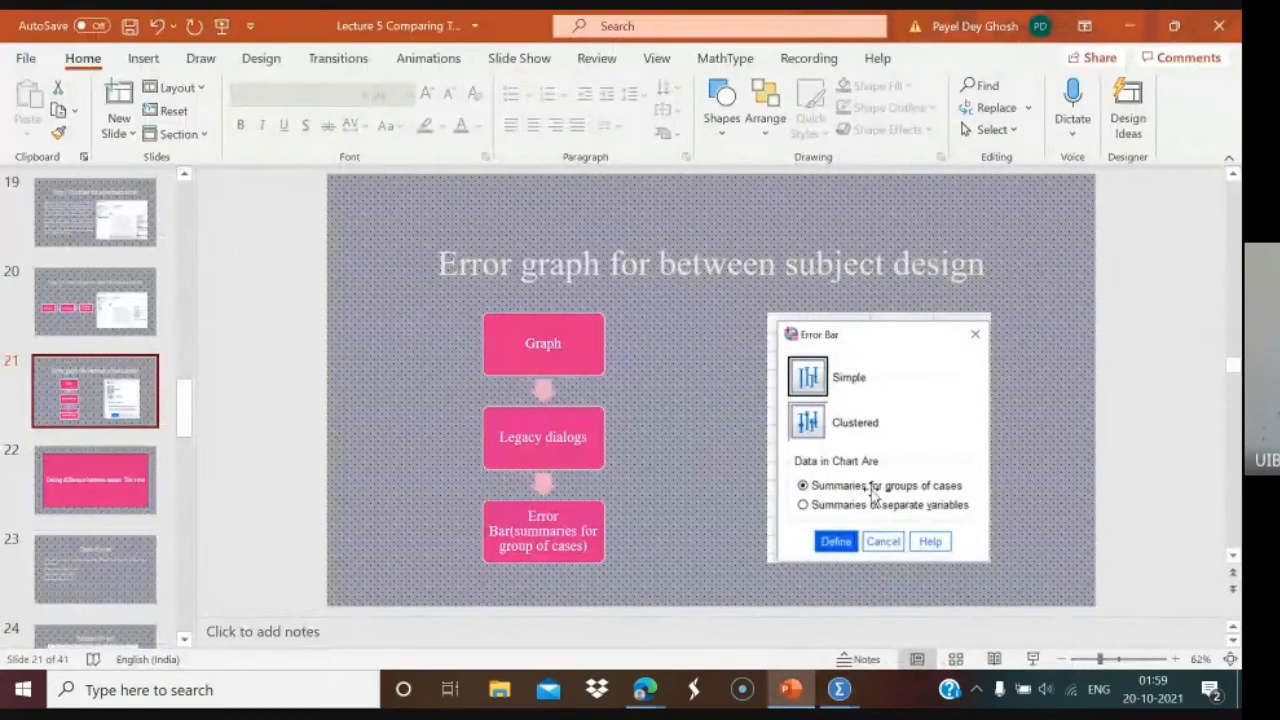
click(797, 690)
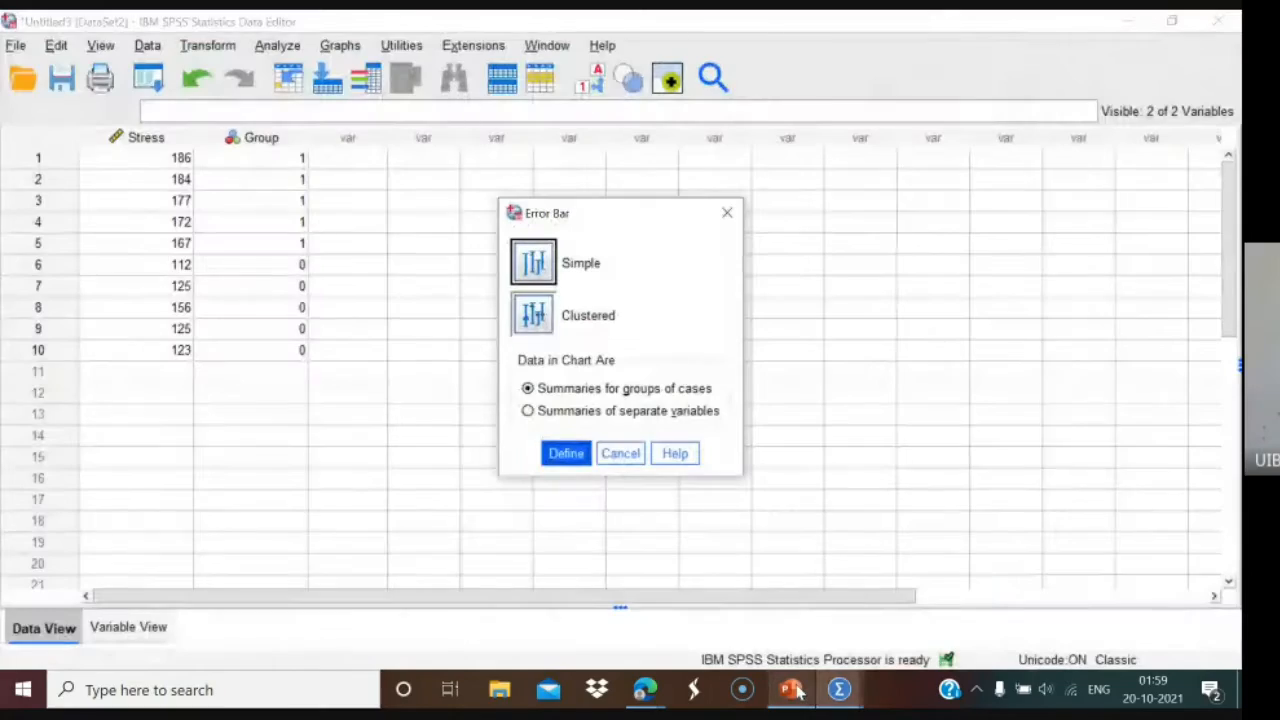
Create the error bar chart with Stress as the variable and Group on the category axis, and view the plot.
click(566, 453)
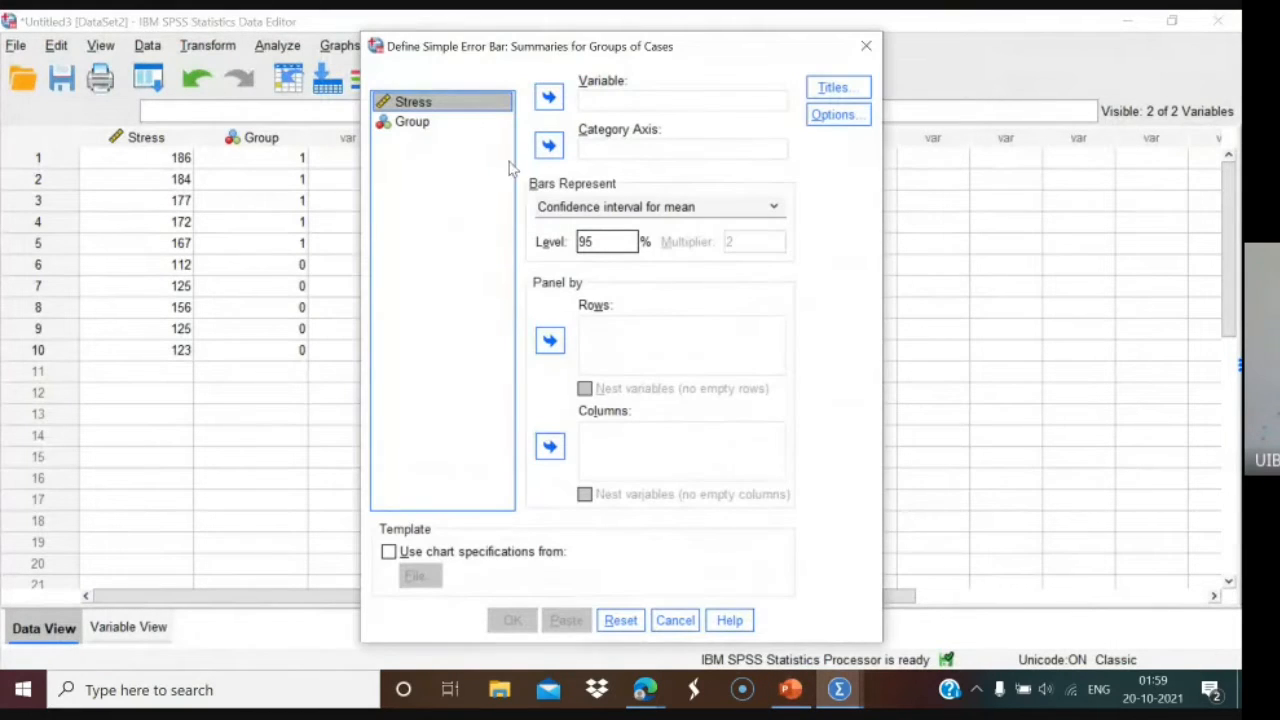
click(549, 98)
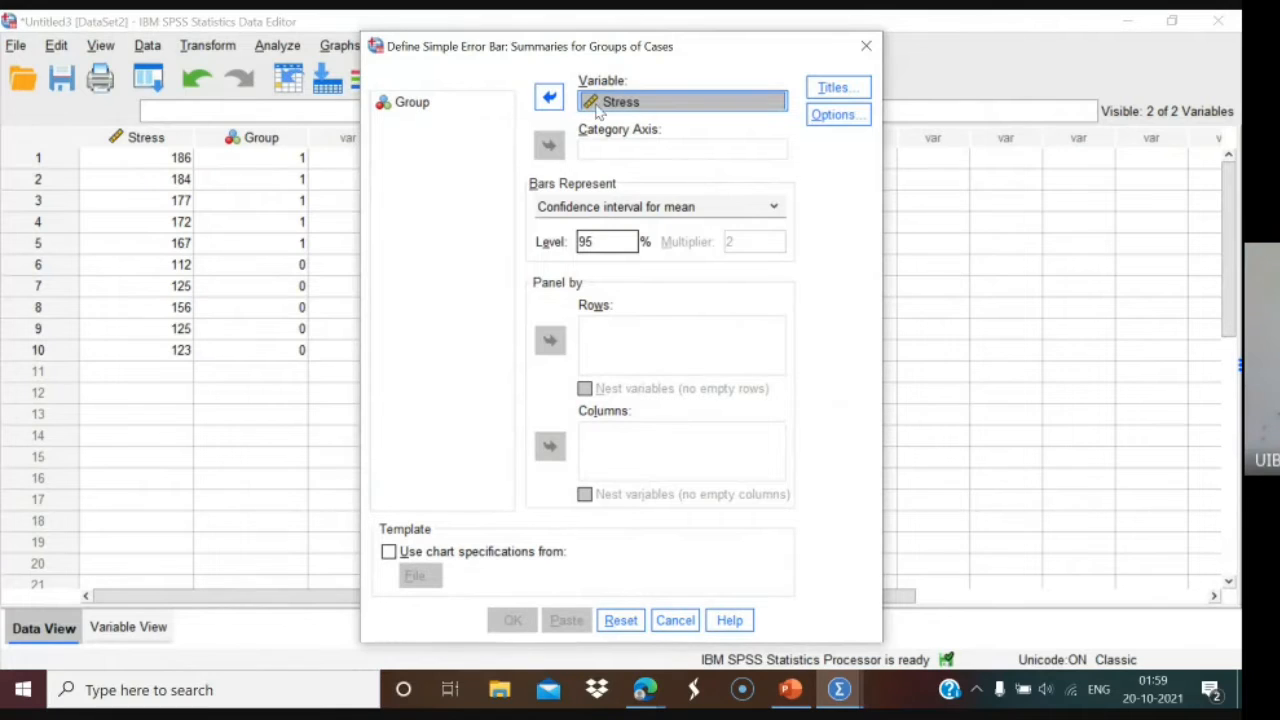
click(419, 108)
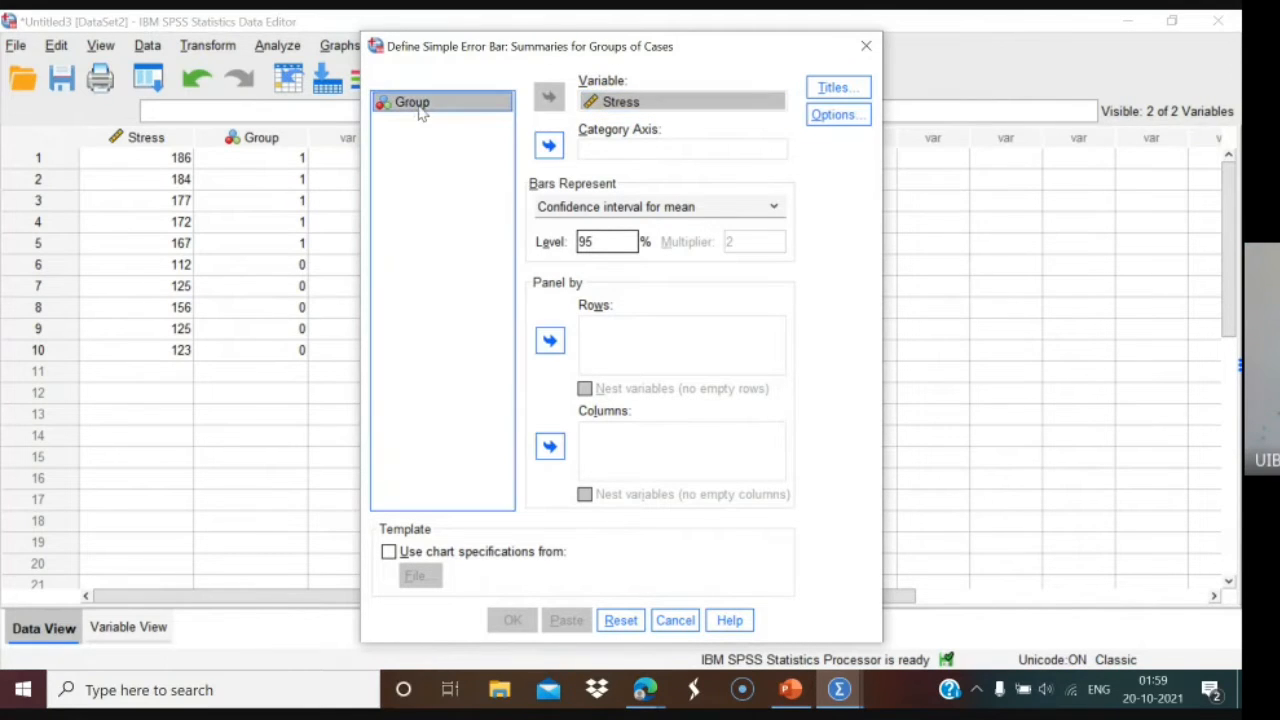
click(549, 146)
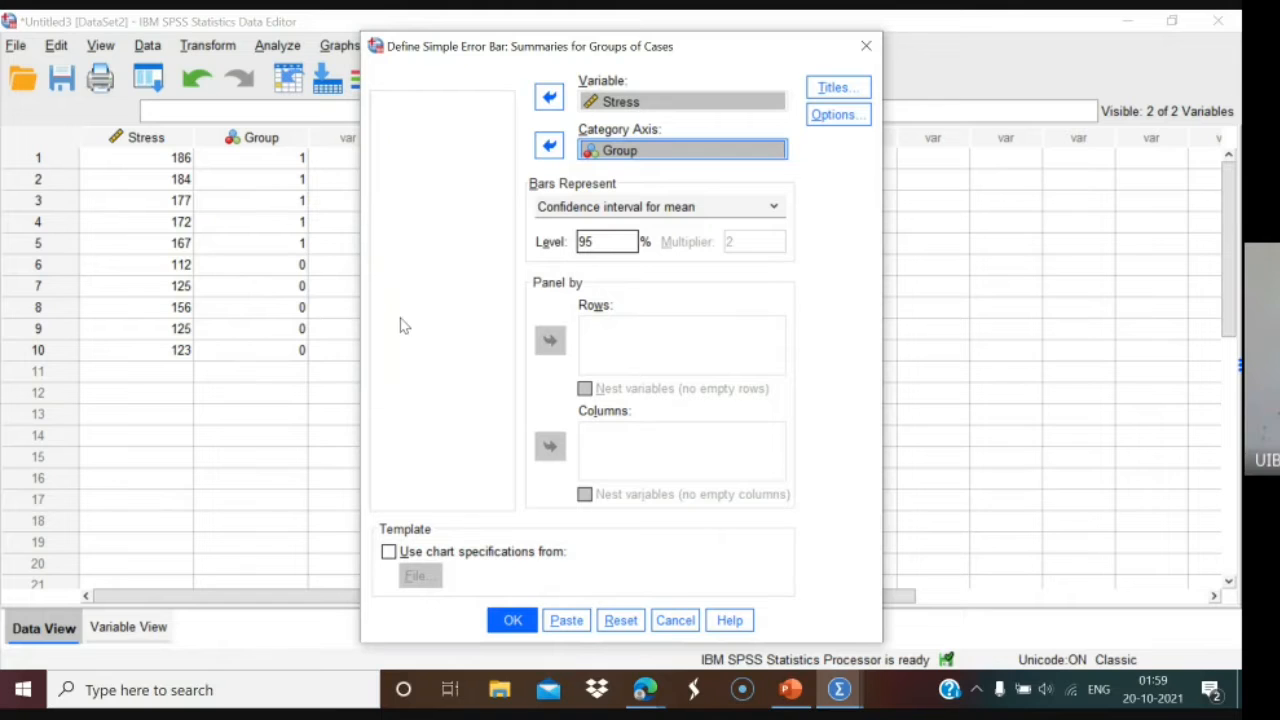
click(512, 621)
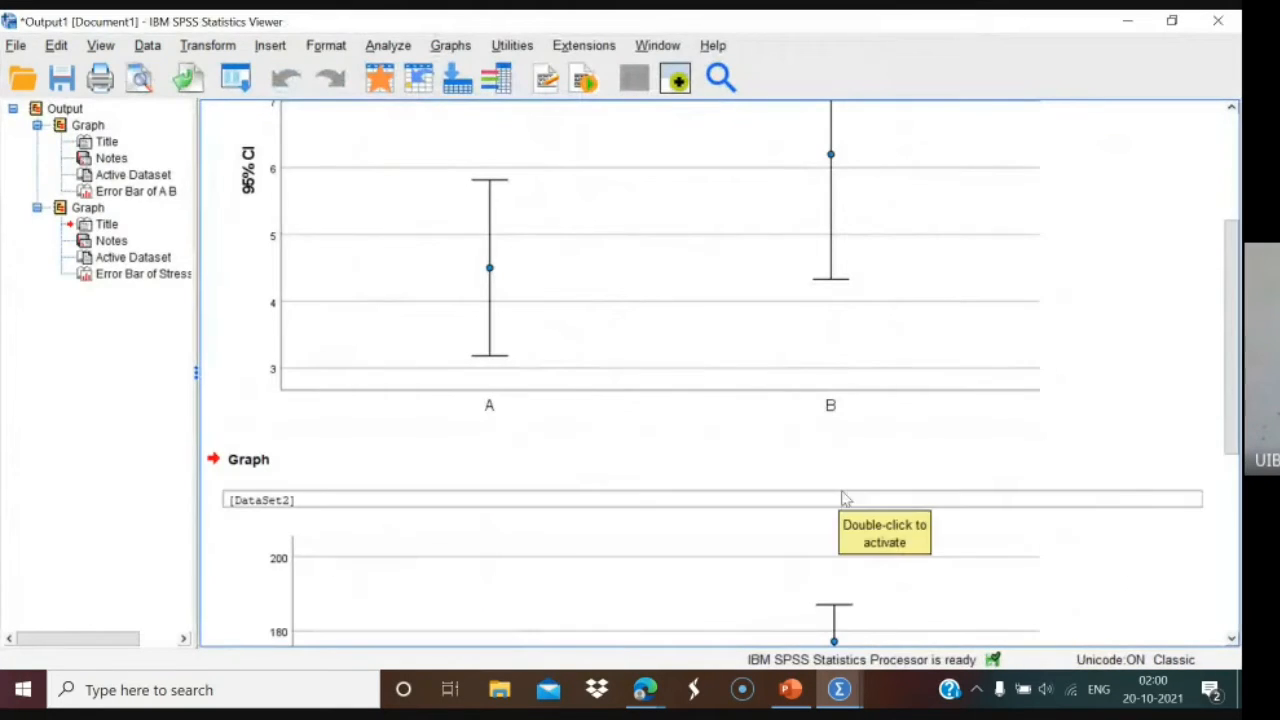
drag(1224, 420, 1237, 590)
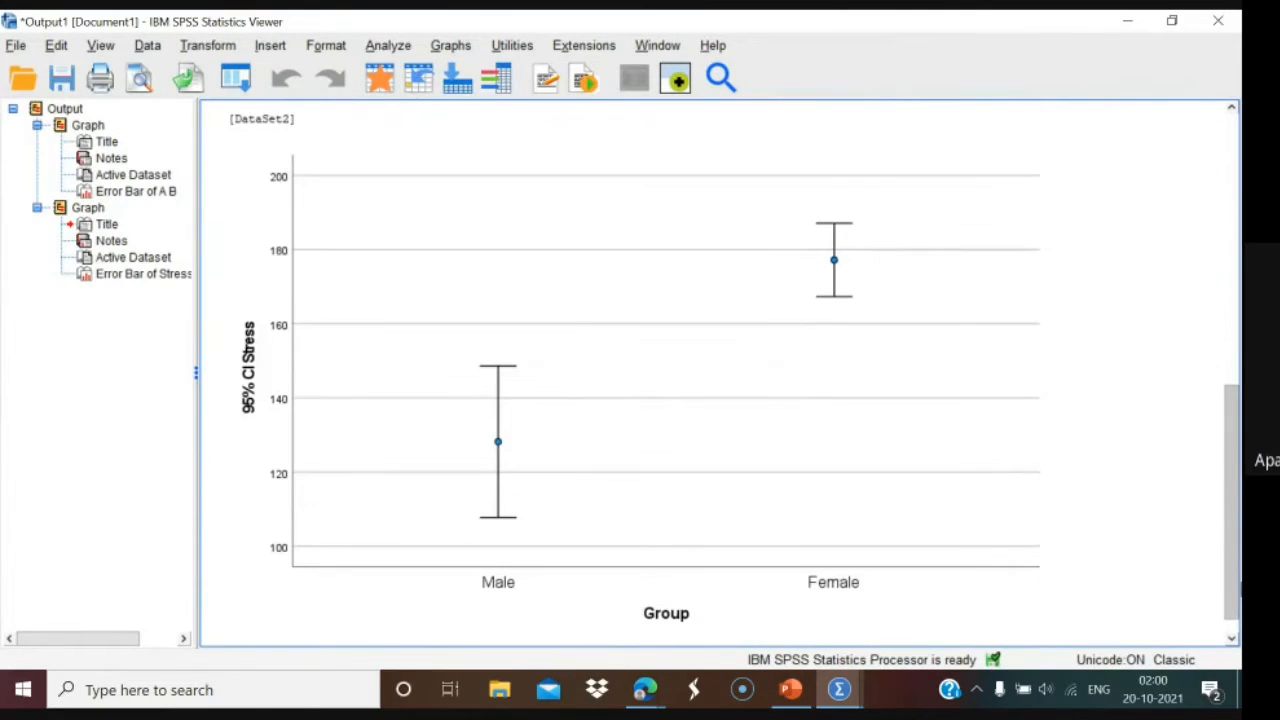
click(650, 537)
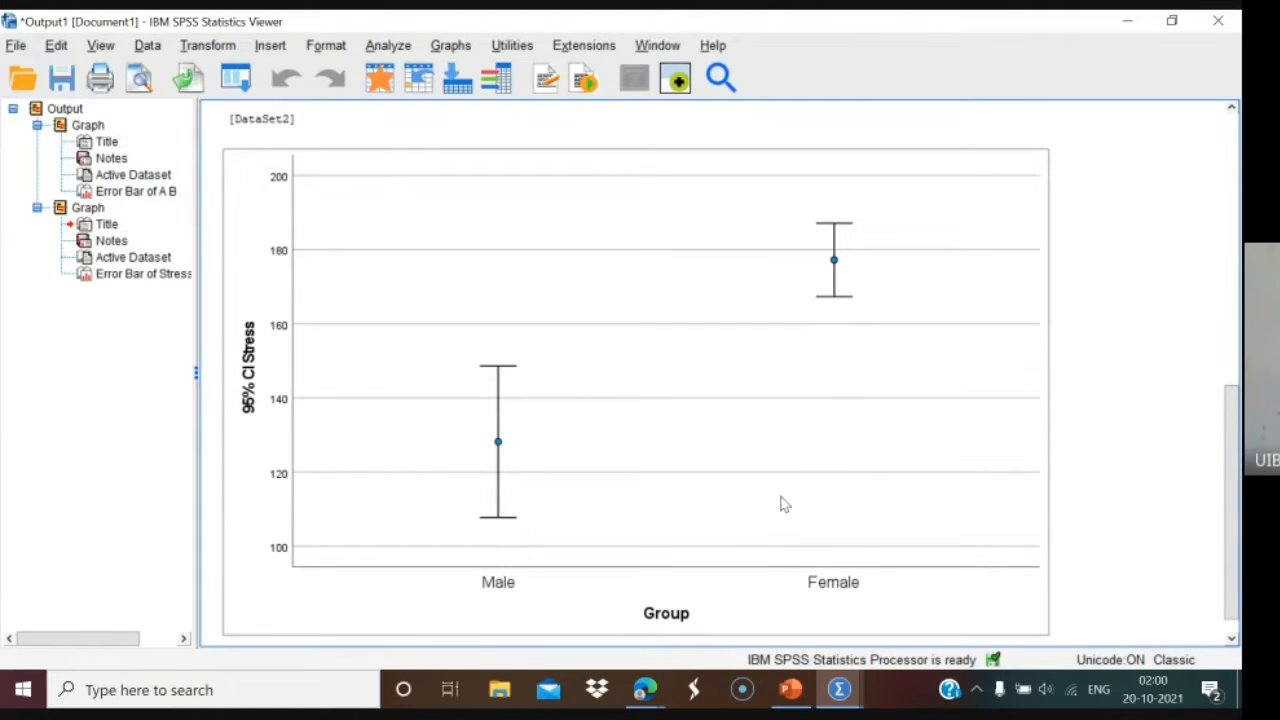
Switch to PowerPoint and show slide 16, "Error graph for repeated measure design".
key(alt+Tab)
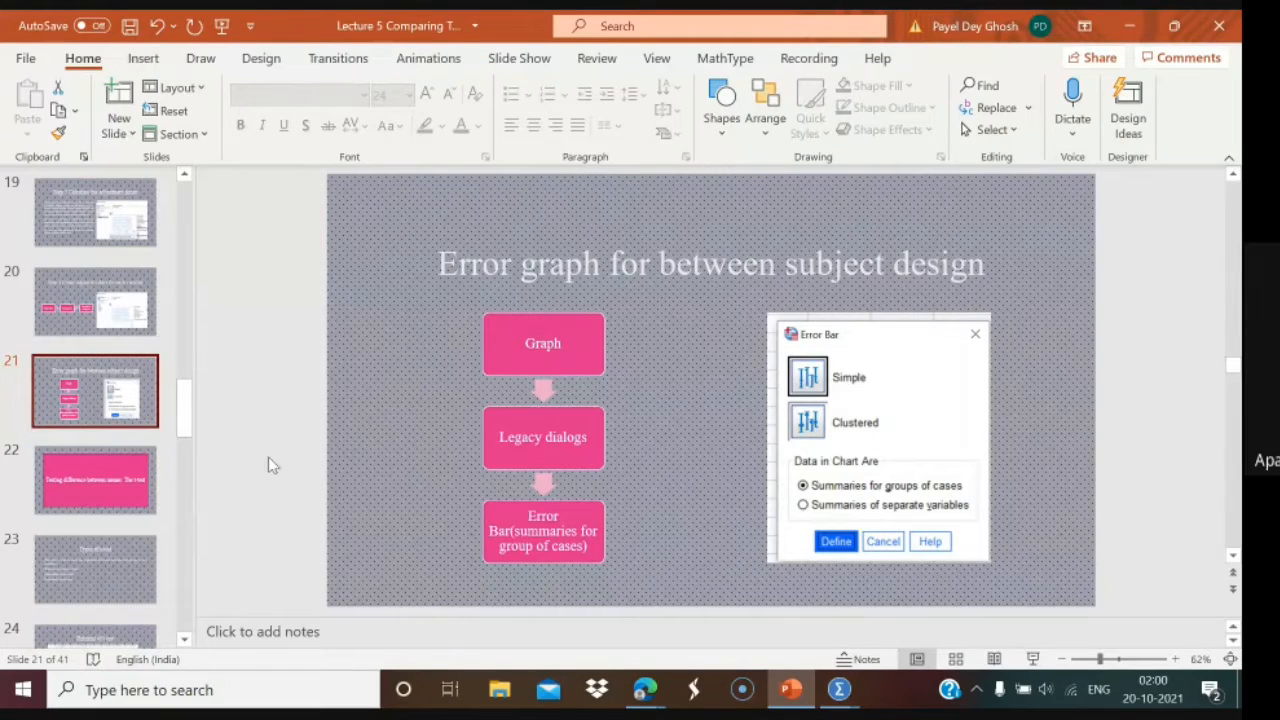
click(184, 176)
click(184, 176)
click(184, 176)
click(184, 176)
click(184, 176)
click(184, 176)
click(184, 176)
click(184, 176)
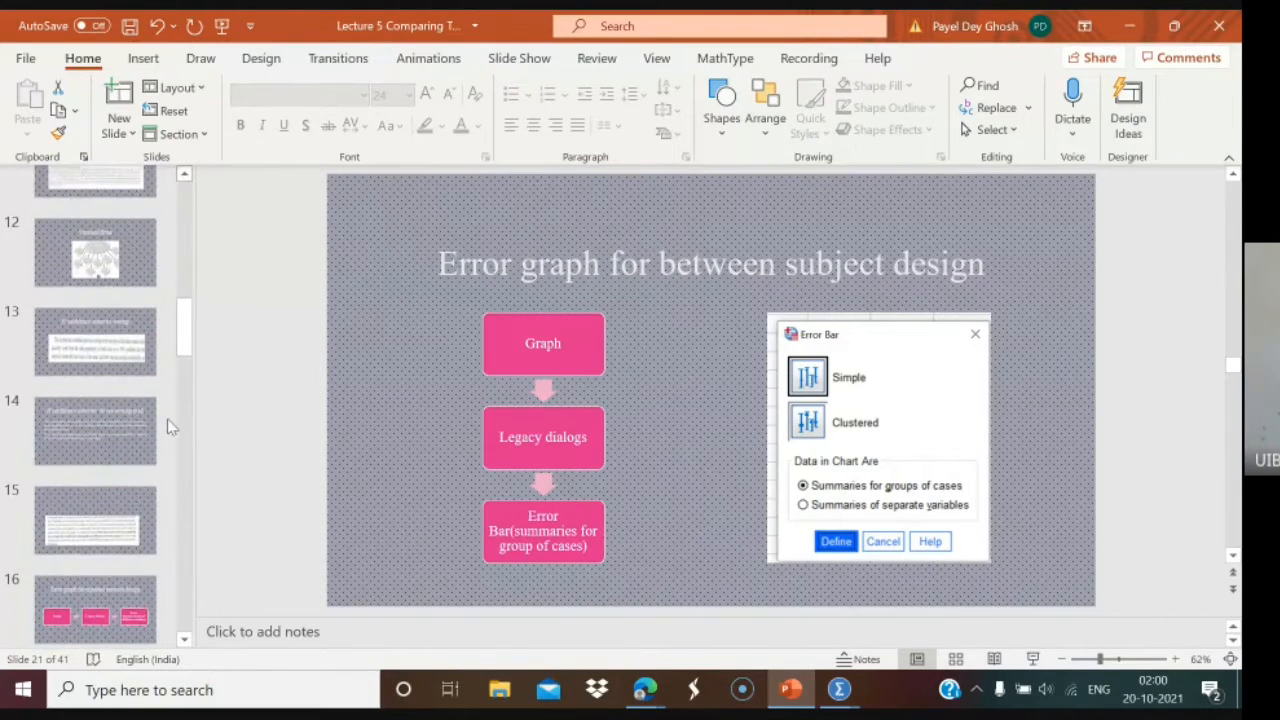
click(184, 639)
click(113, 581)
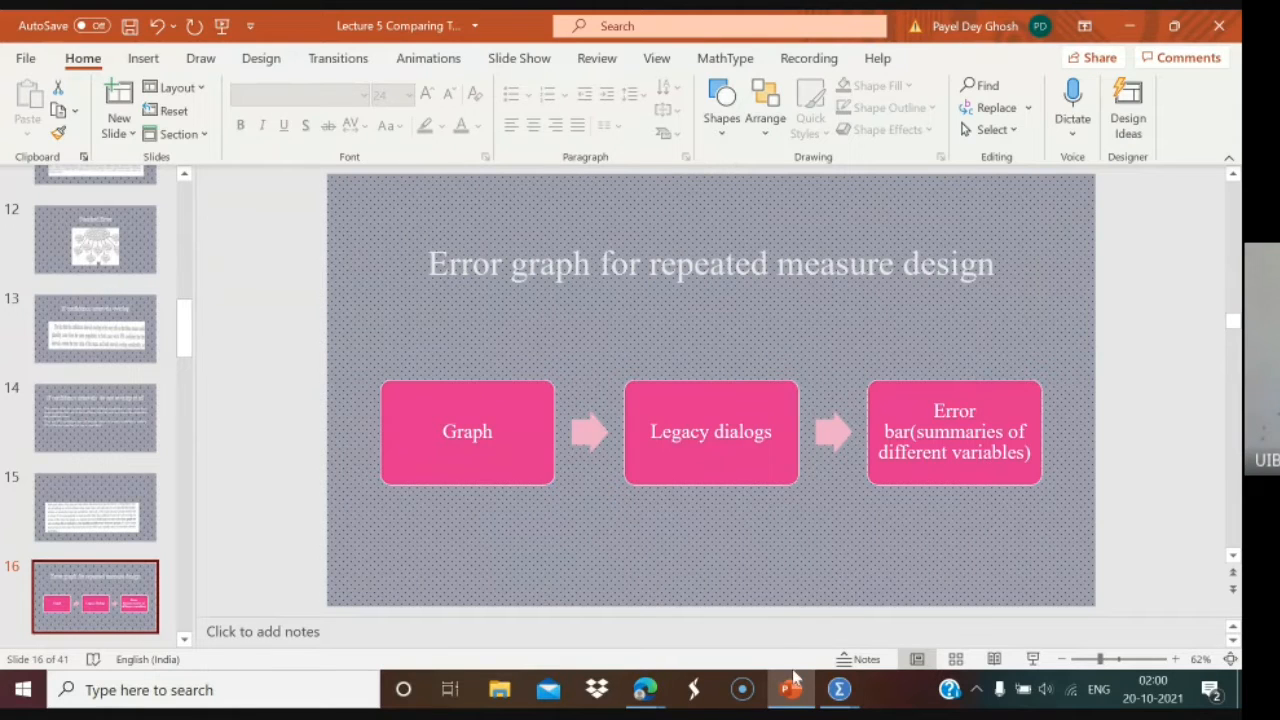
Switch to SPSS and close the dataset with the Stress and Group variables without saving its changes.
mouse_move(838, 690)
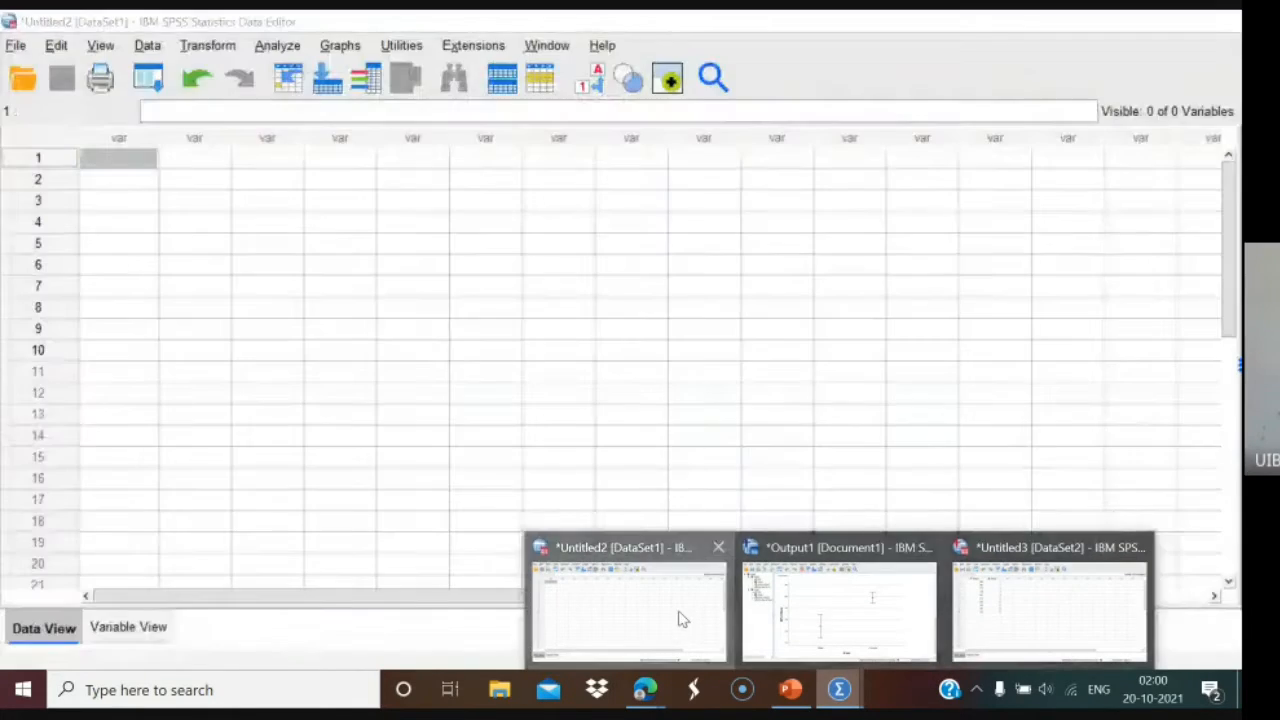
click(680, 611)
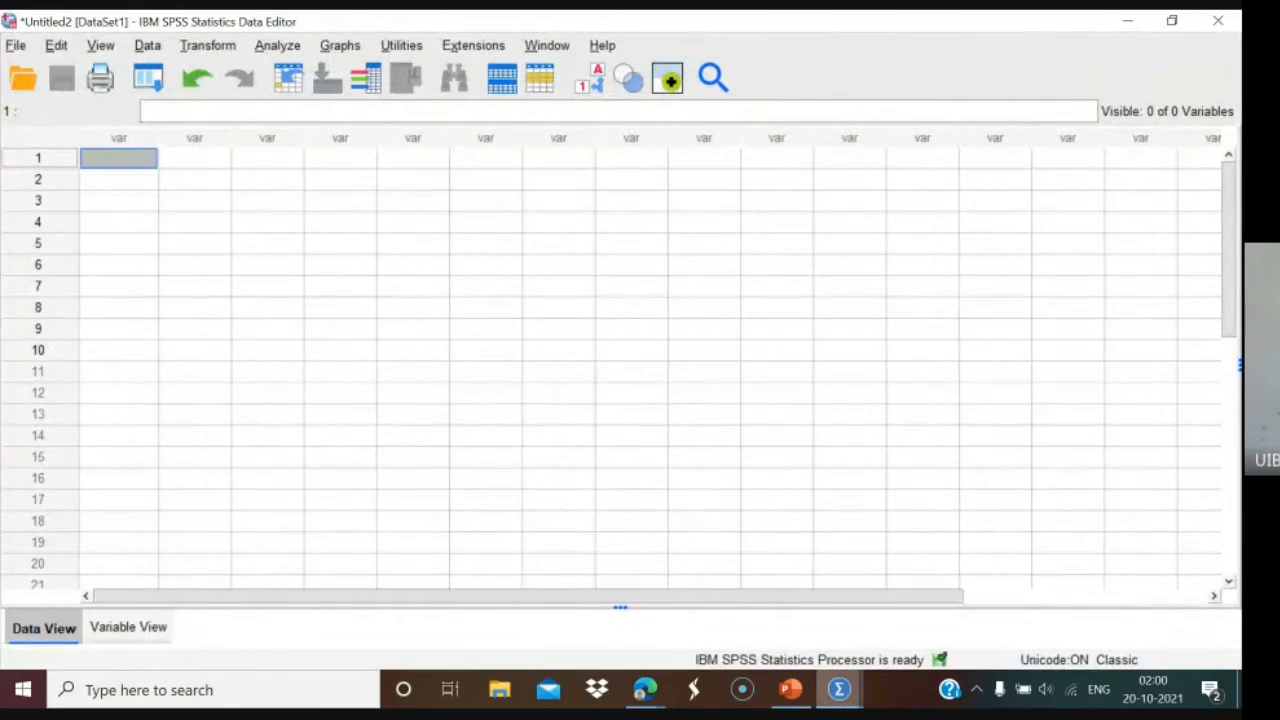
mouse_move(838, 690)
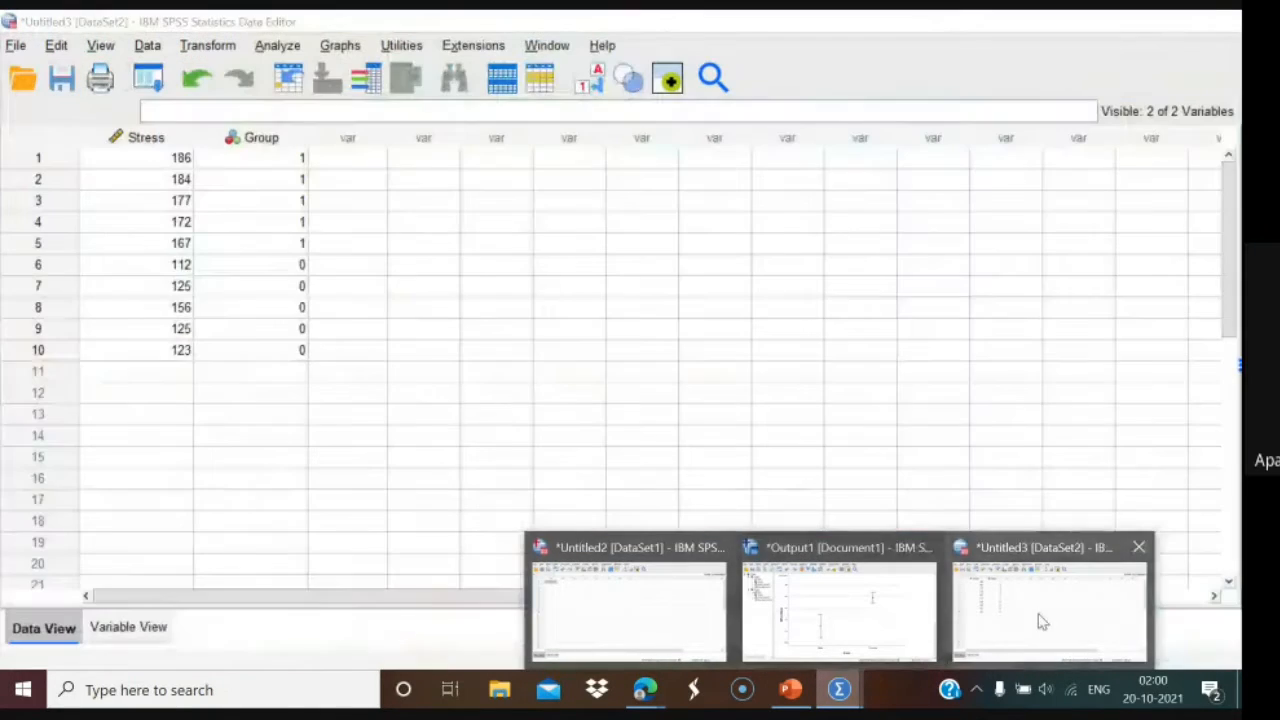
click(1040, 615)
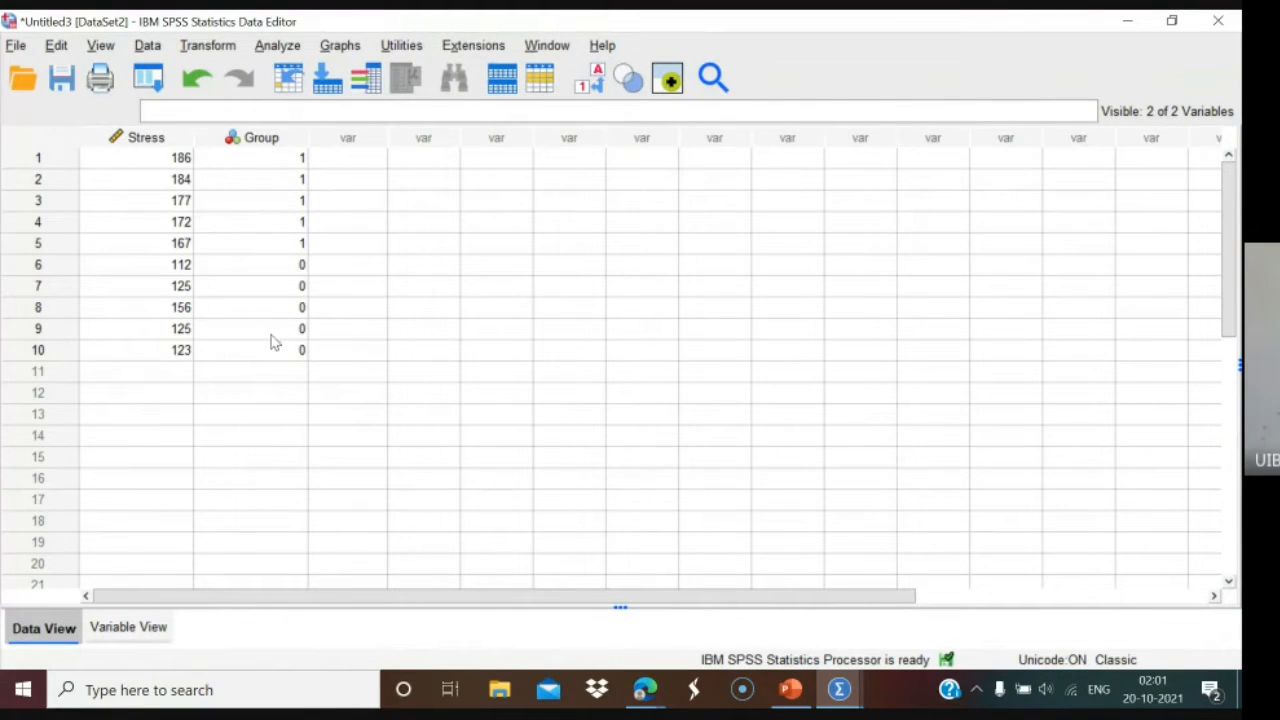
click(1218, 20)
click(628, 398)
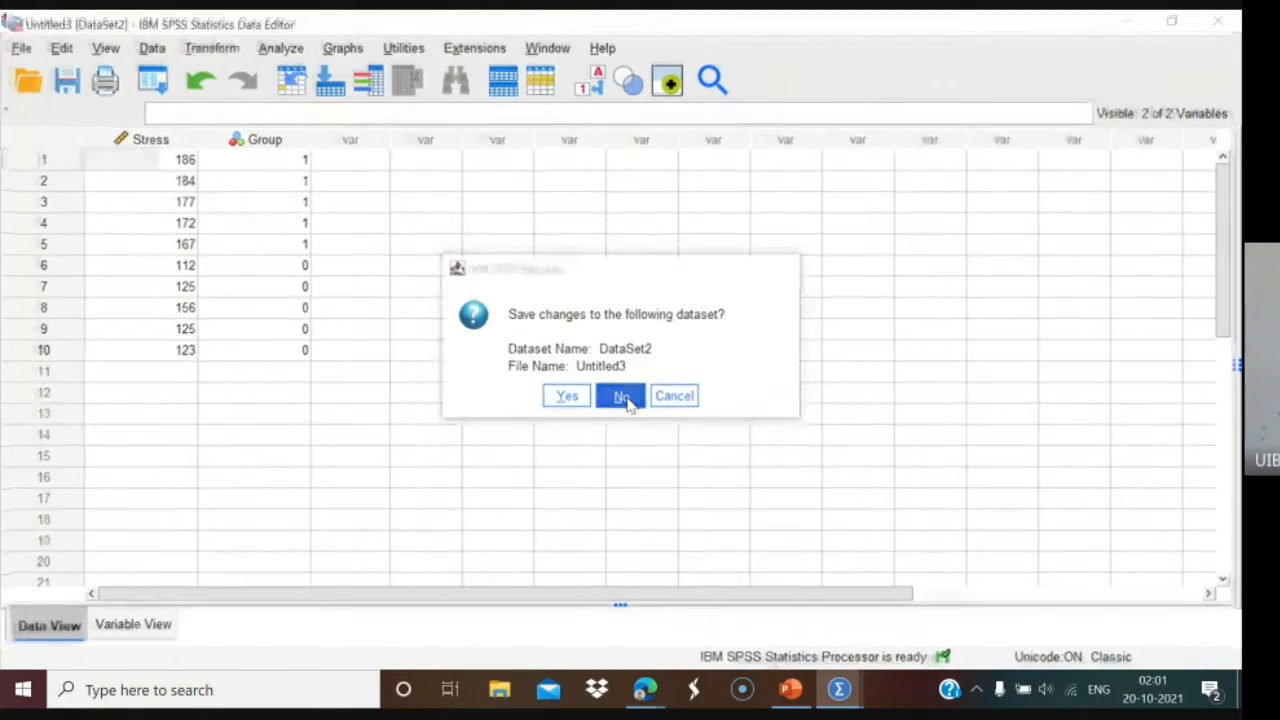
Import the Excel file 'Fear of Crime' and 'Confidence in Police.xlsx from Sheet1 without reading variable names from the first row.
click(16, 45)
mouse_move(165, 76)
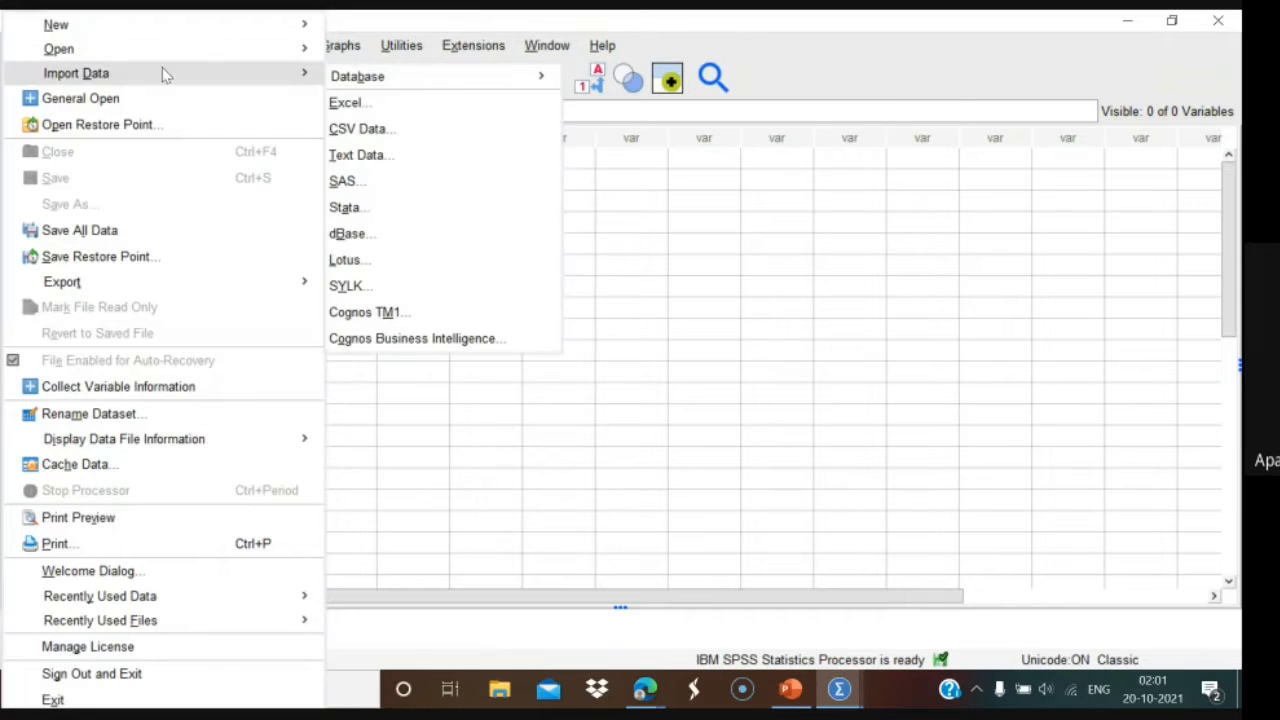
click(345, 103)
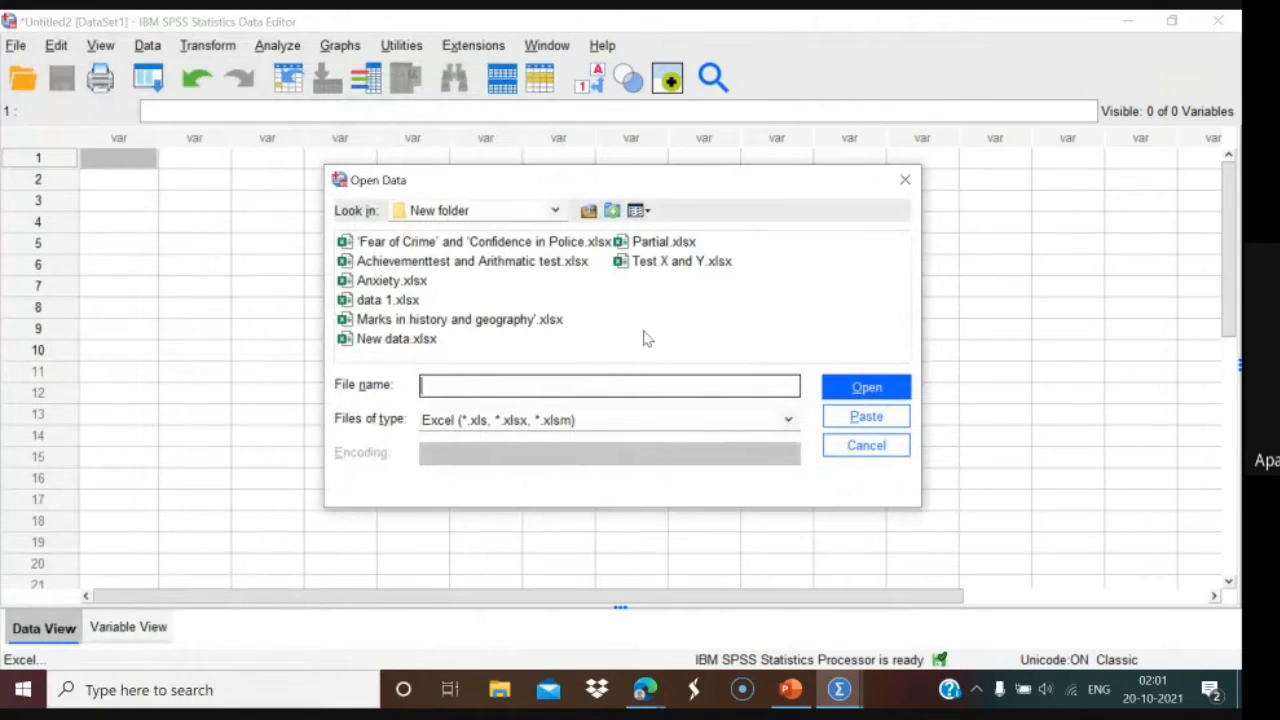
click(494, 242)
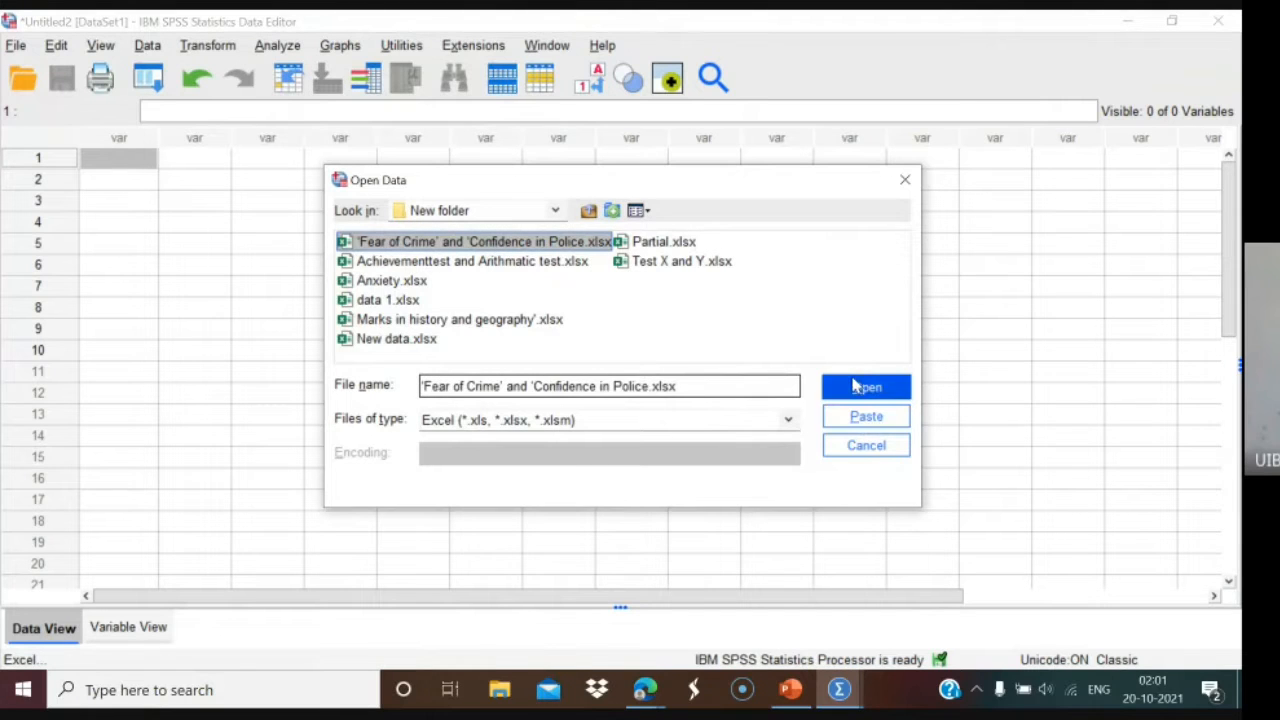
click(865, 387)
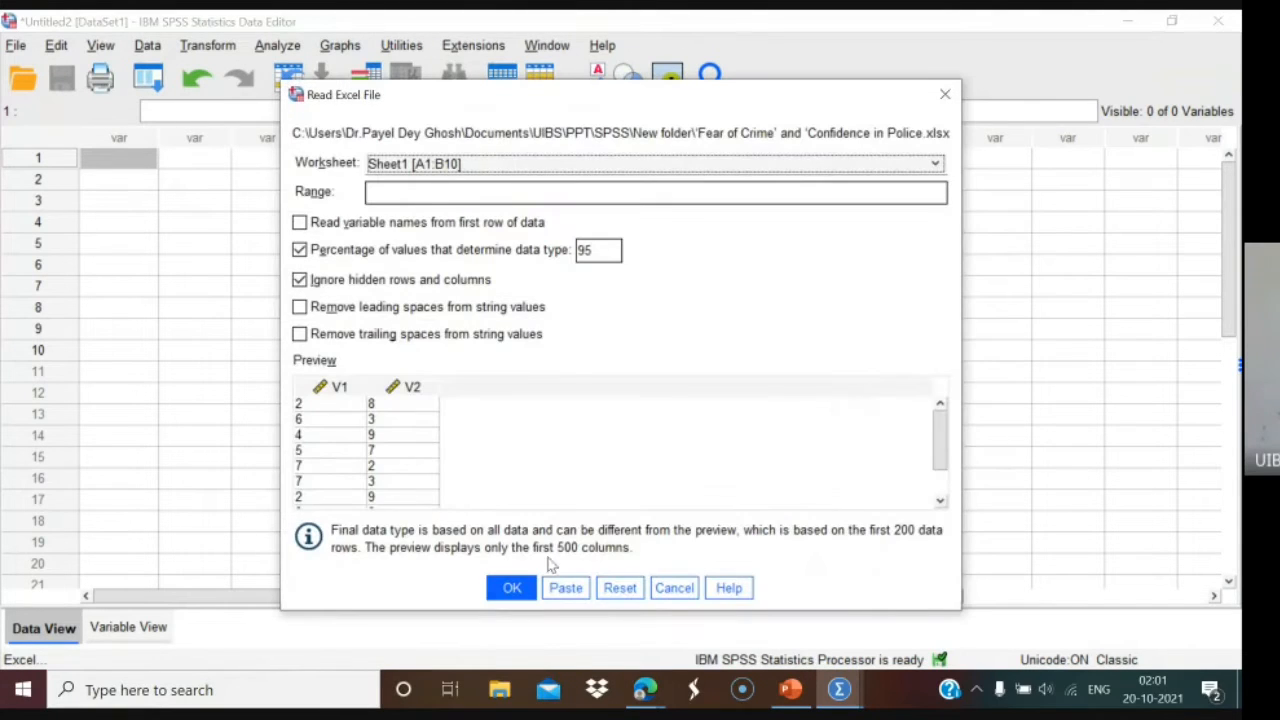
click(511, 587)
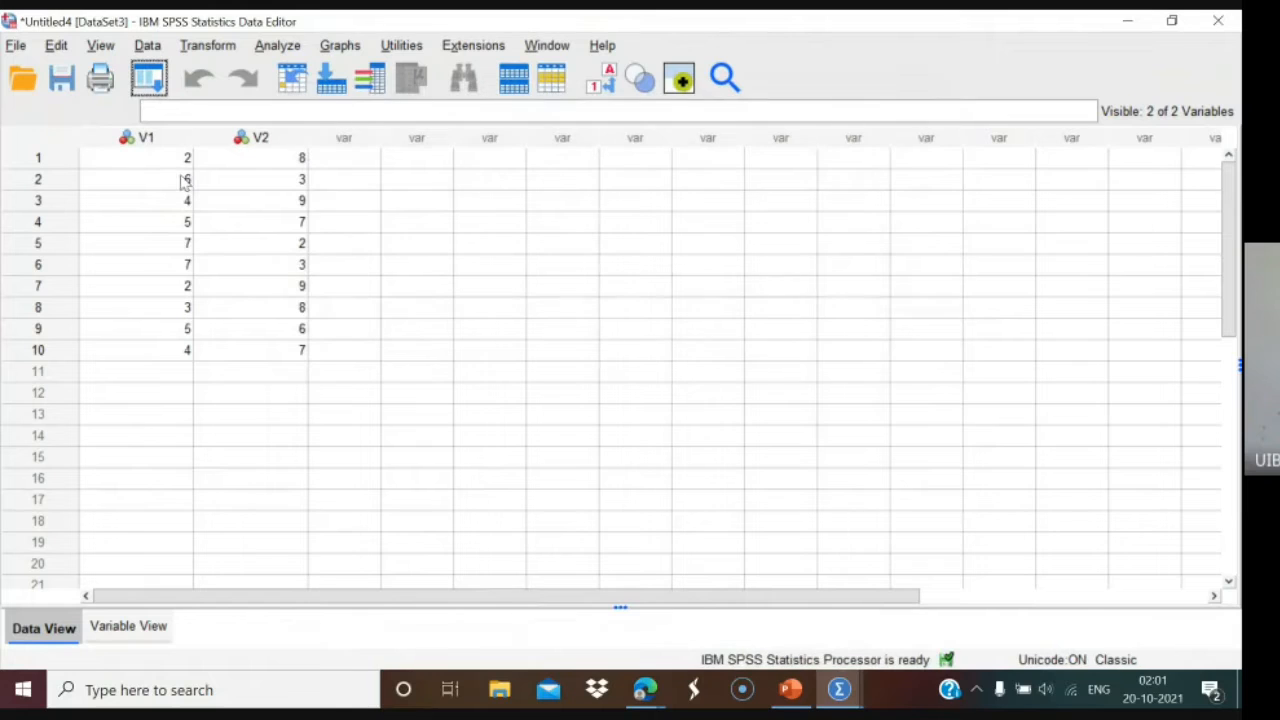
Rename variable V1 as Pre and V2 as Post, and return to the data view.
click(130, 627)
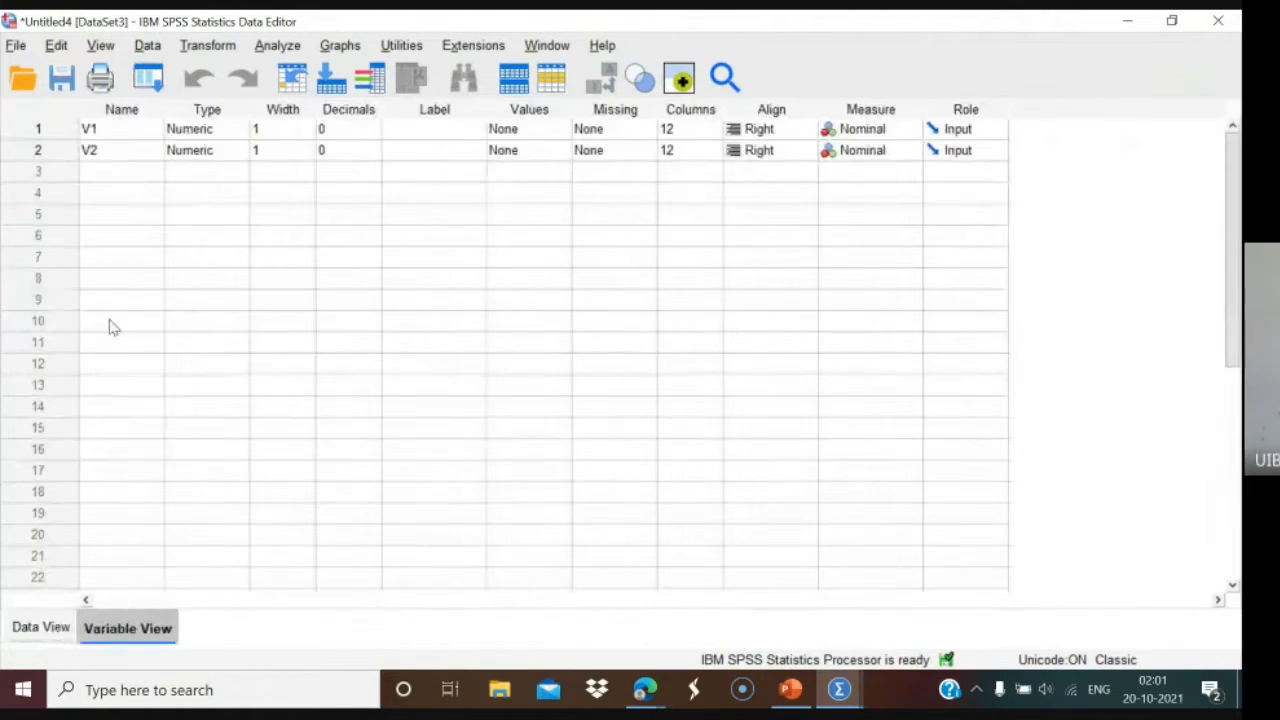
click(118, 129)
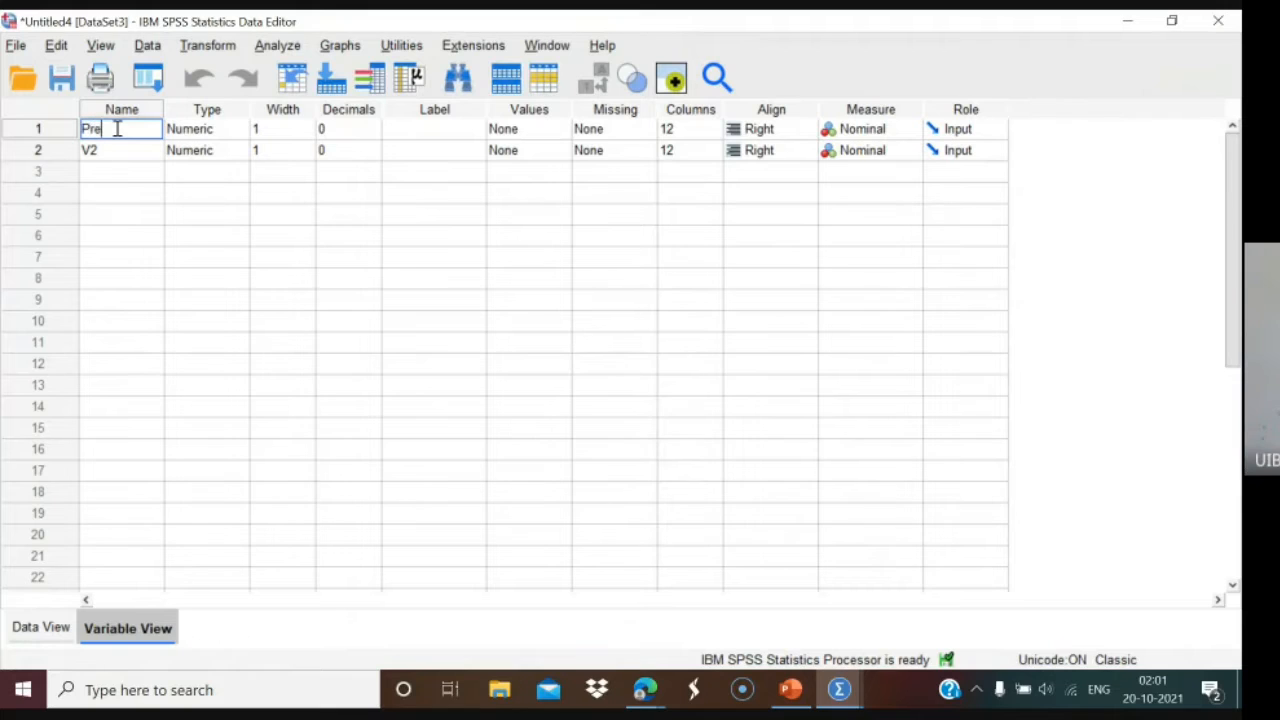
click(114, 152)
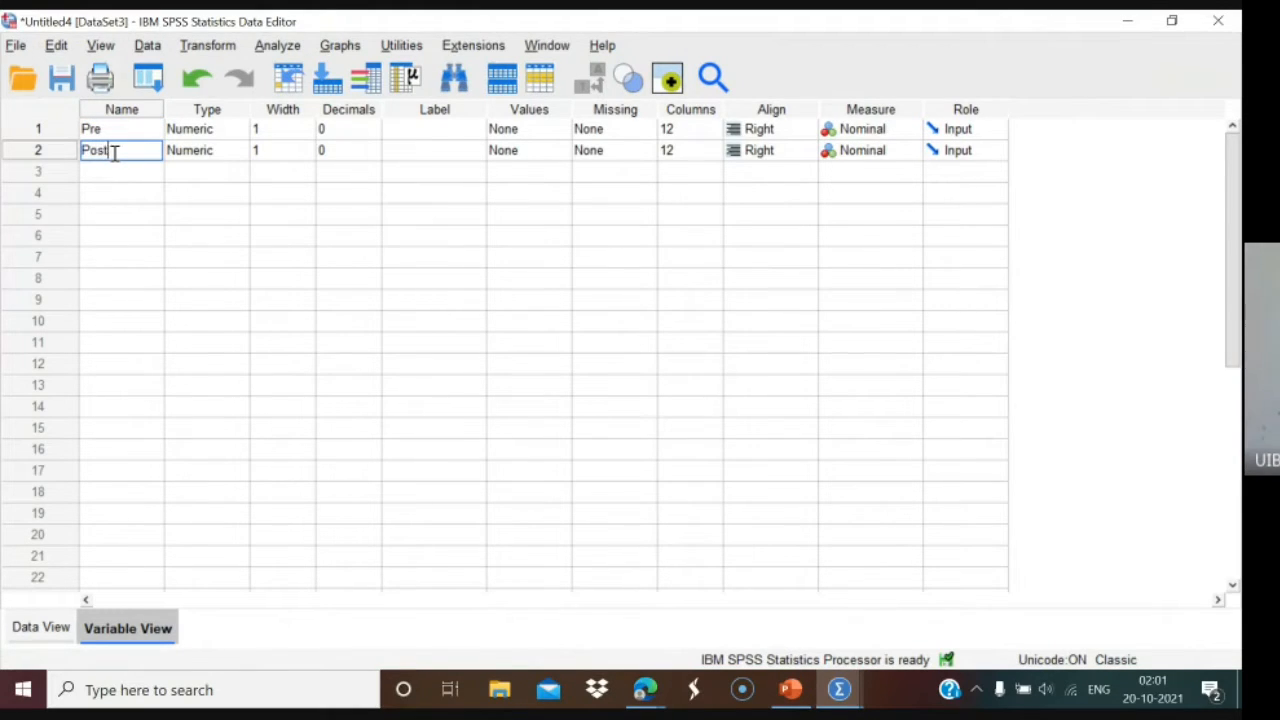
click(38, 628)
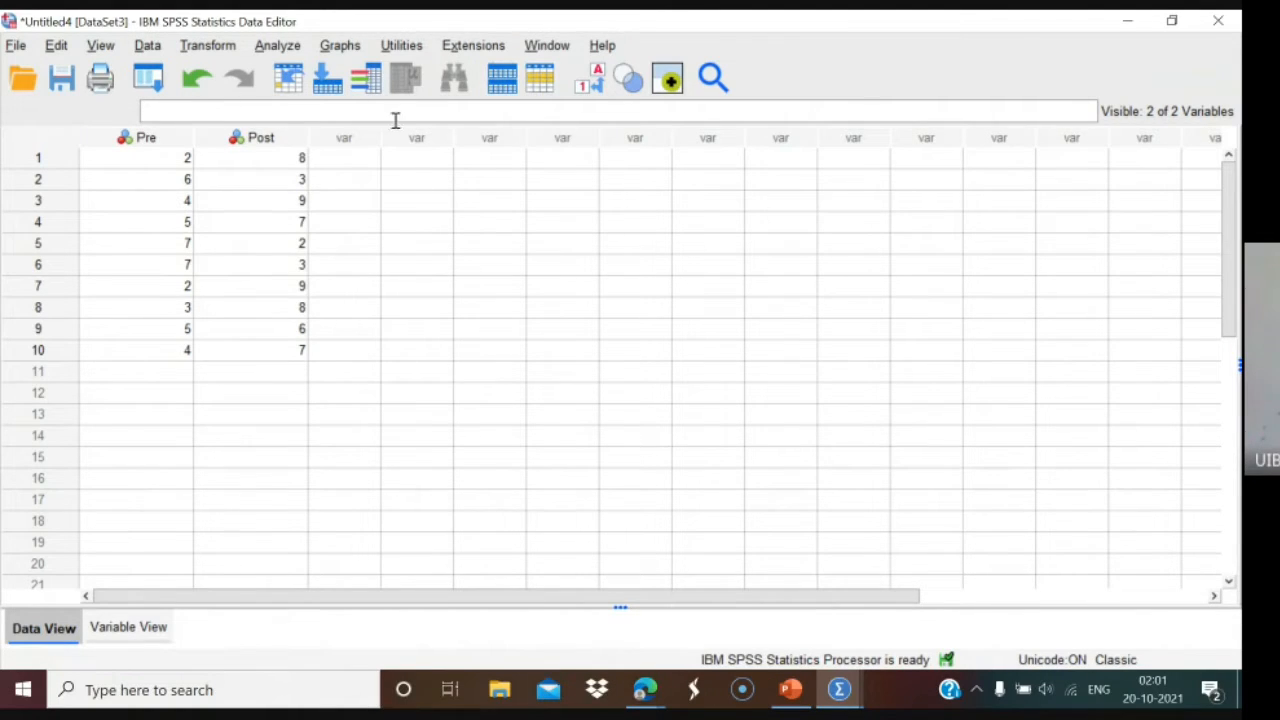
Start defining a simple legacy error bar chart with summaries of separate variables.
click(340, 50)
mouse_move(383, 229)
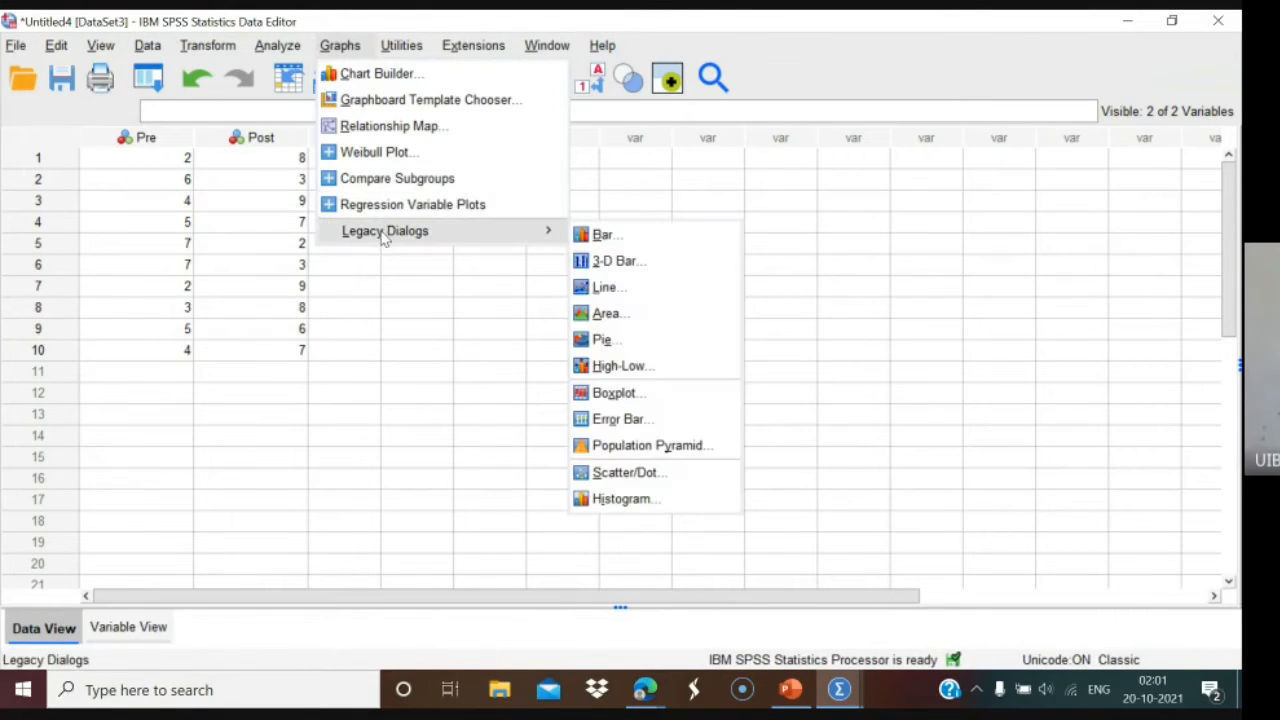
click(610, 418)
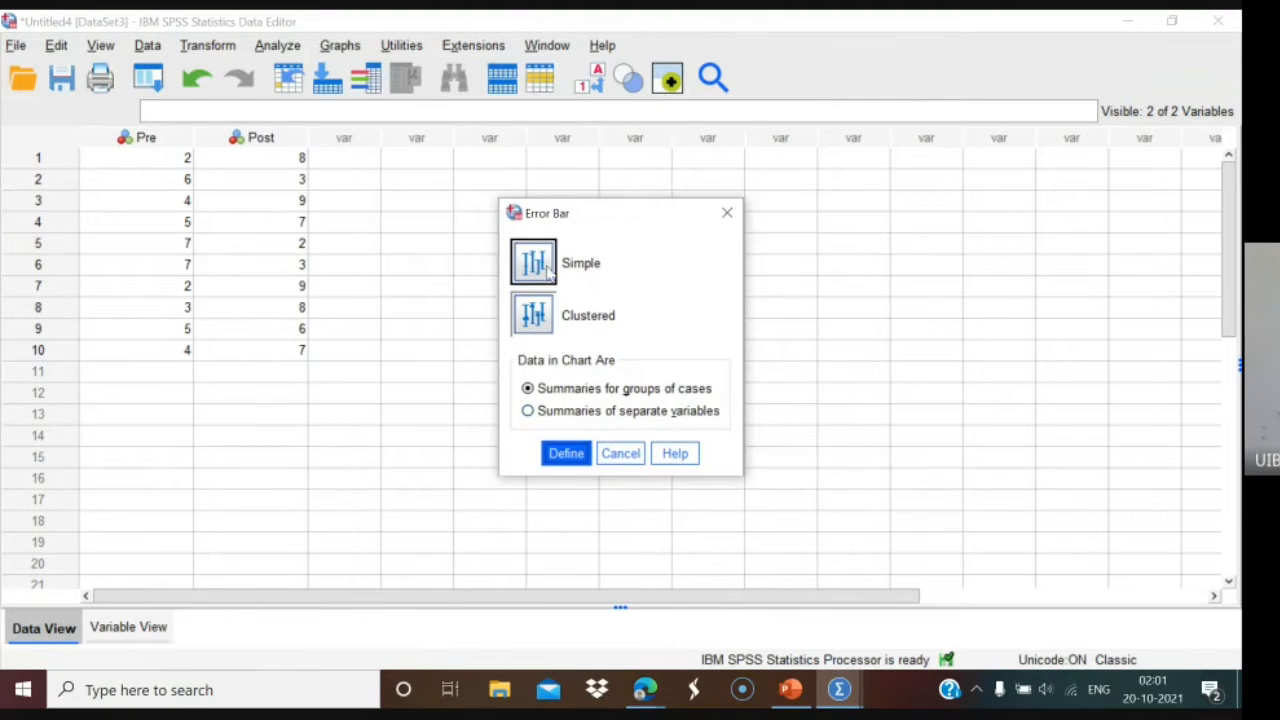
click(528, 412)
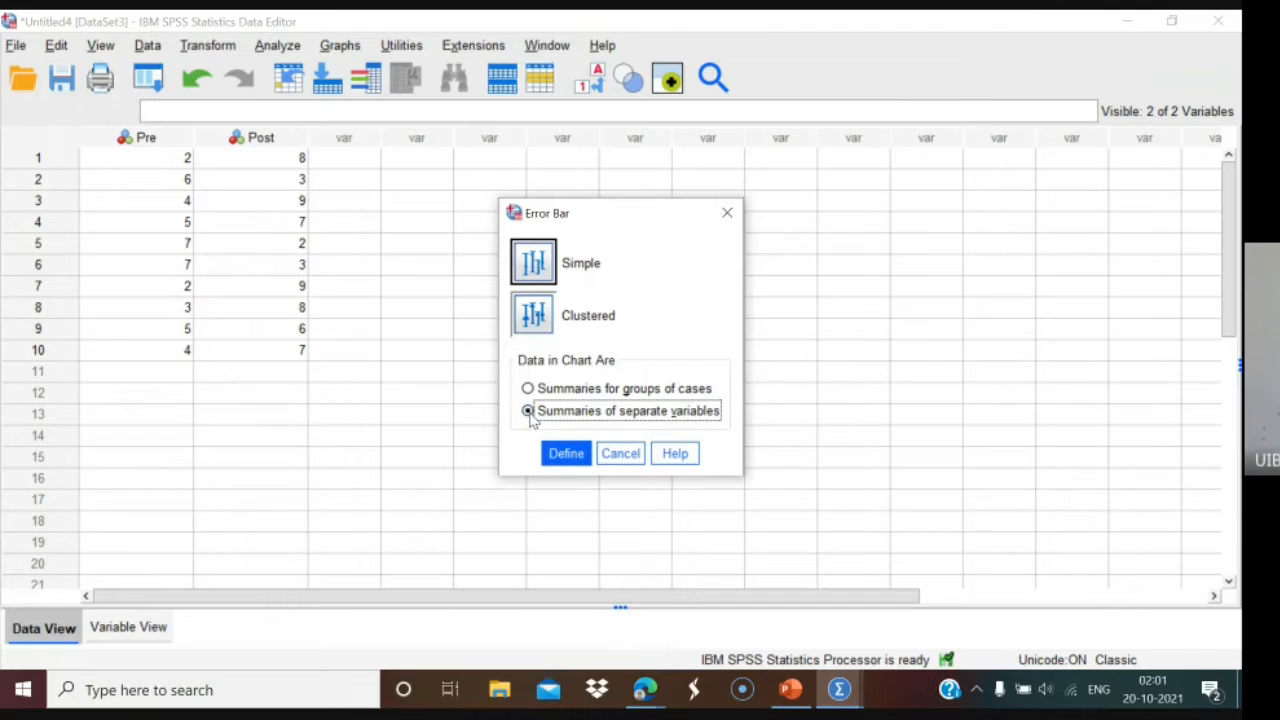
click(566, 460)
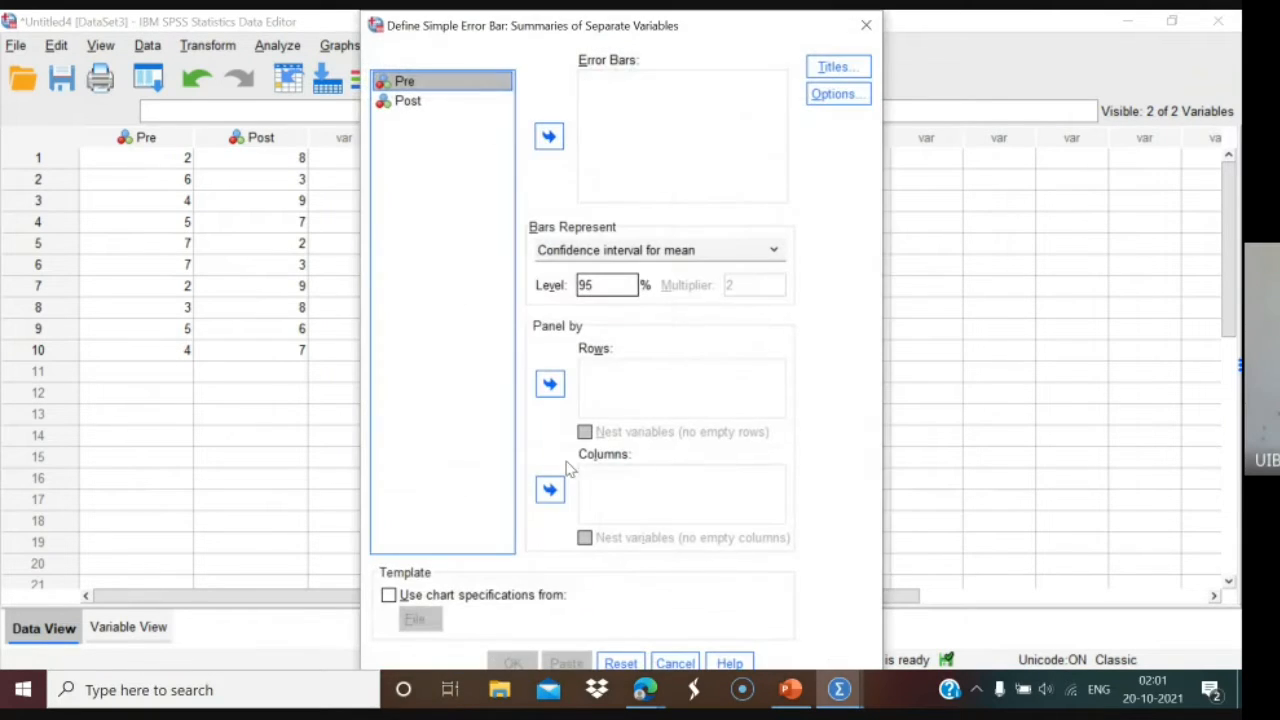
Add Pre and Post as the error bars with a 95% confidence interval for the mean, and create the chart.
click(549, 136)
click(407, 84)
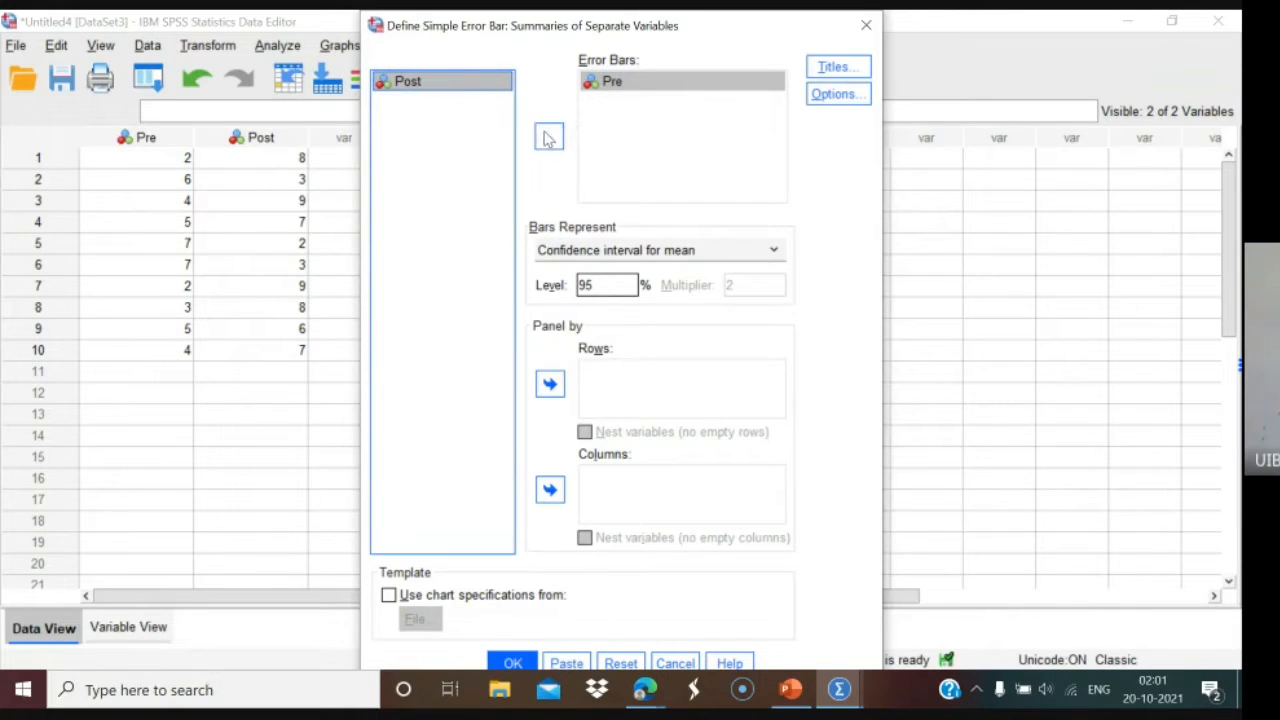
click(549, 137)
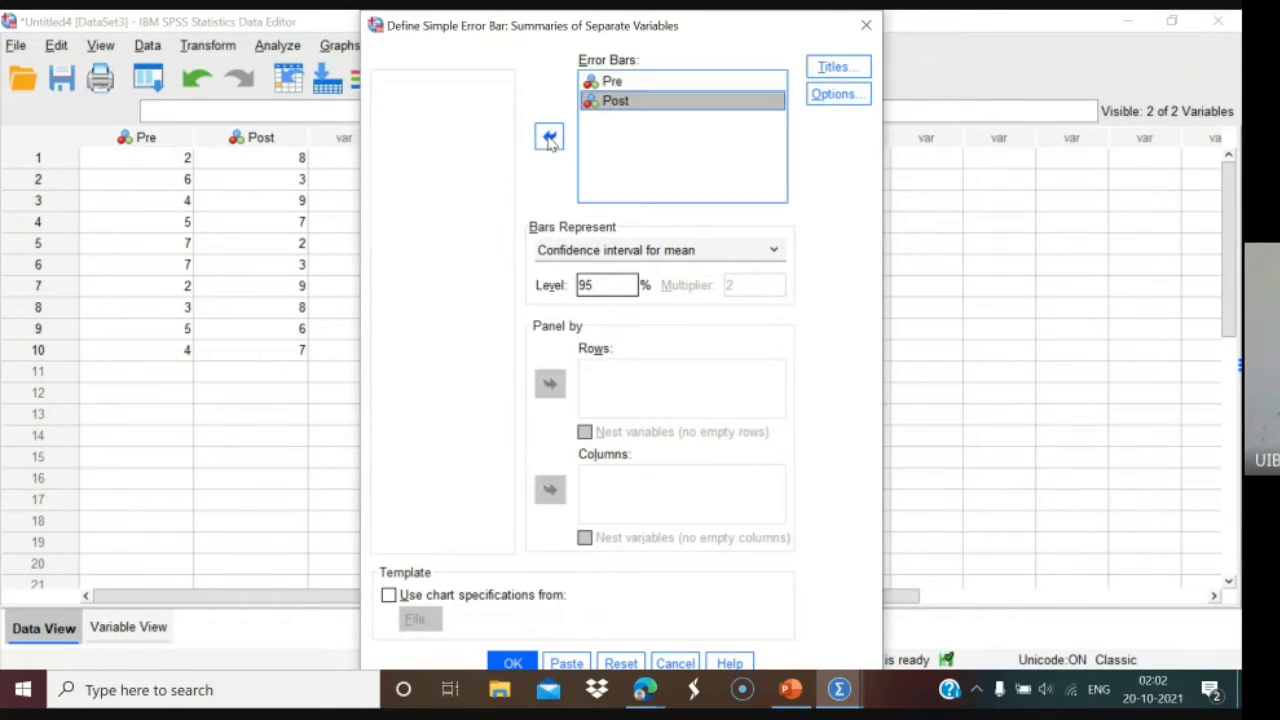
mouse_move(631, 103)
mouse_down()
mouse_move(400, 105)
mouse_move(631, 104)
mouse_up()
click(511, 663)
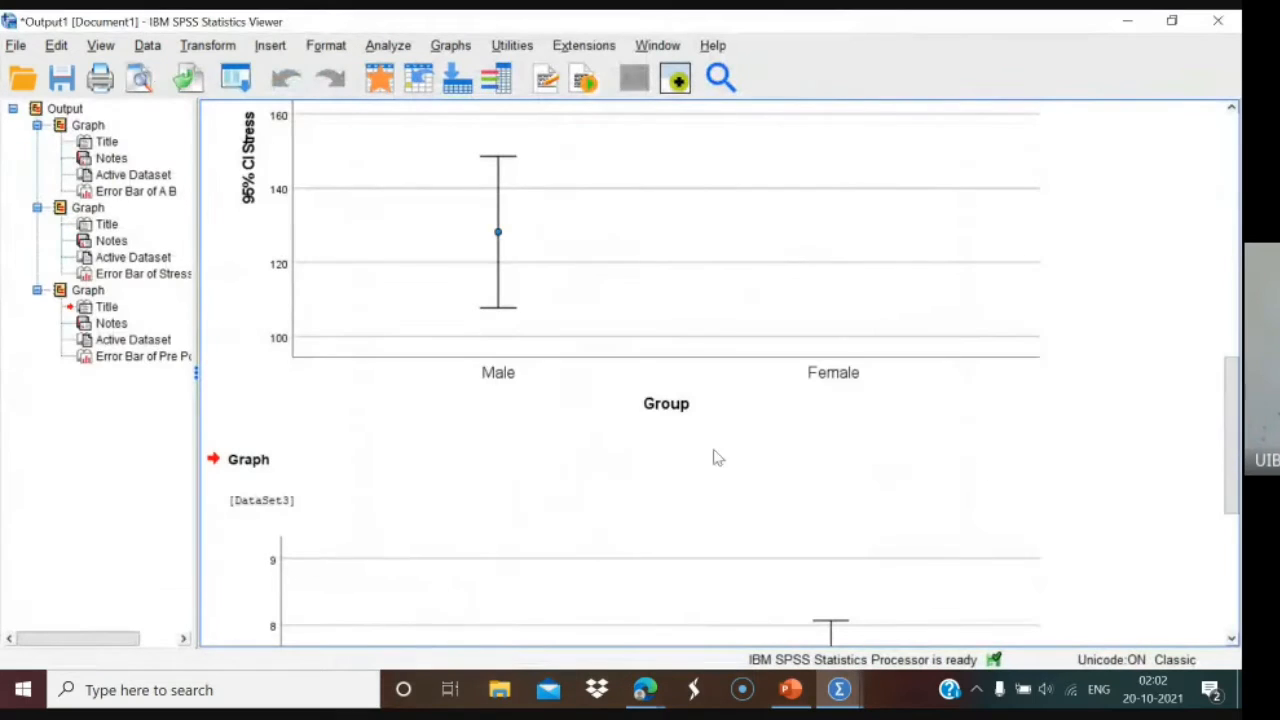
Examine the Pre and Post error bar chart in the output, and switch to the repeated measure design slide in PowerPoint.
drag(1224, 432, 1224, 547)
click(880, 277)
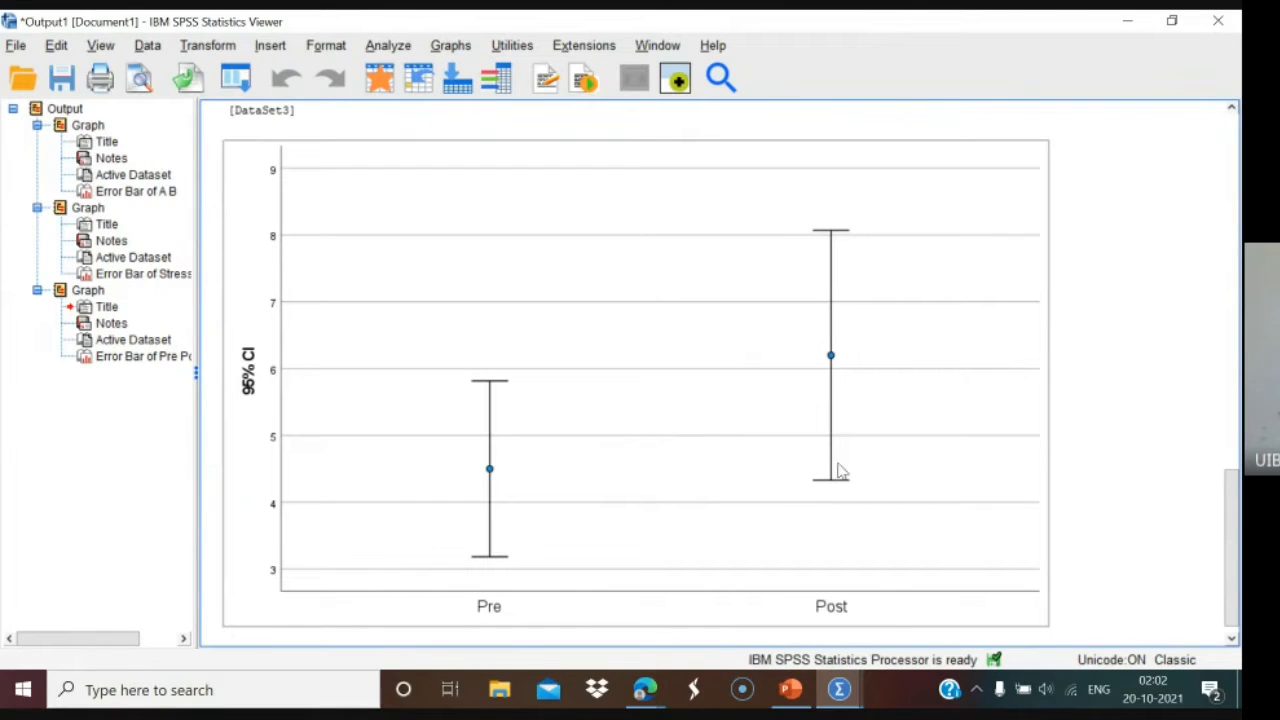
click(1060, 528)
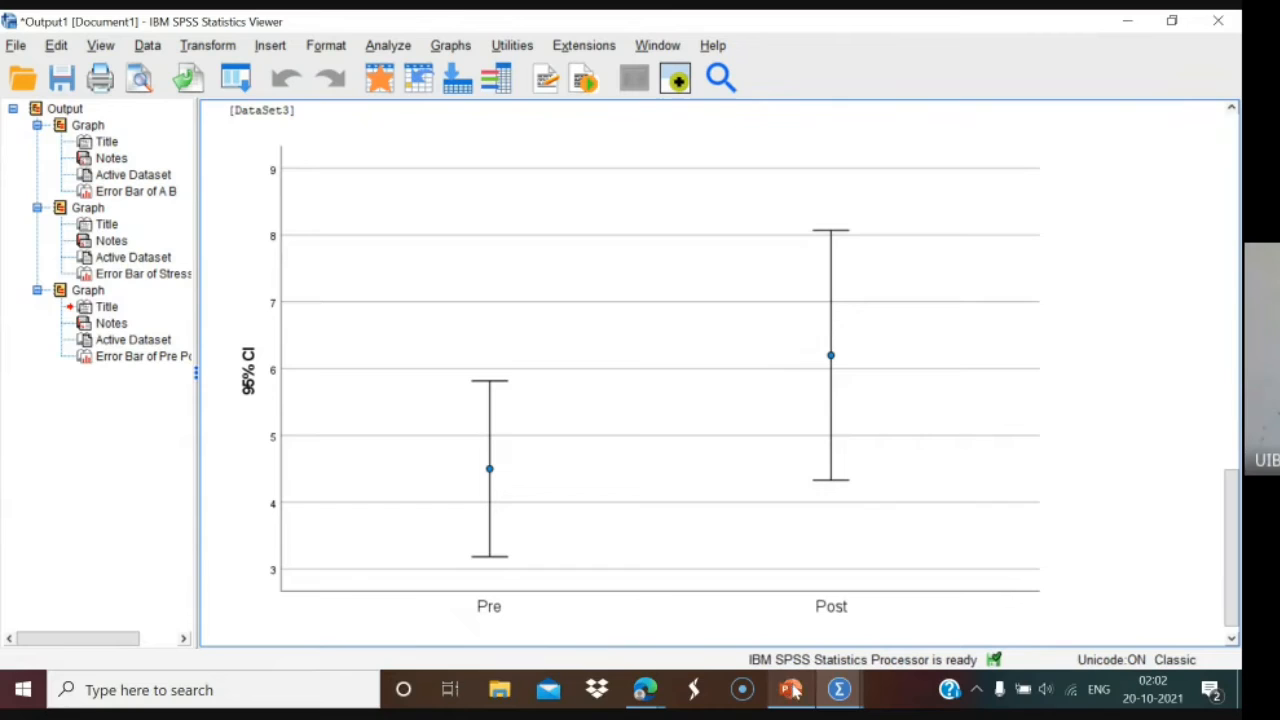
mouse_move(793, 693)
click(790, 612)
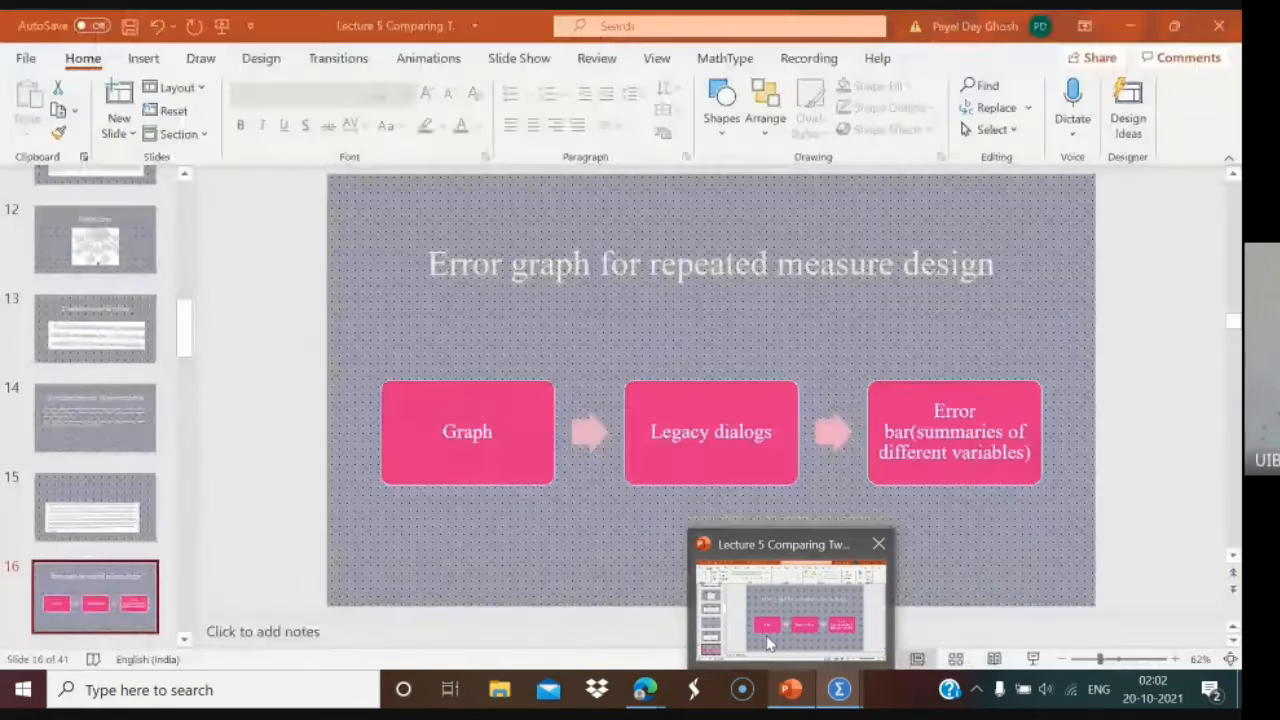
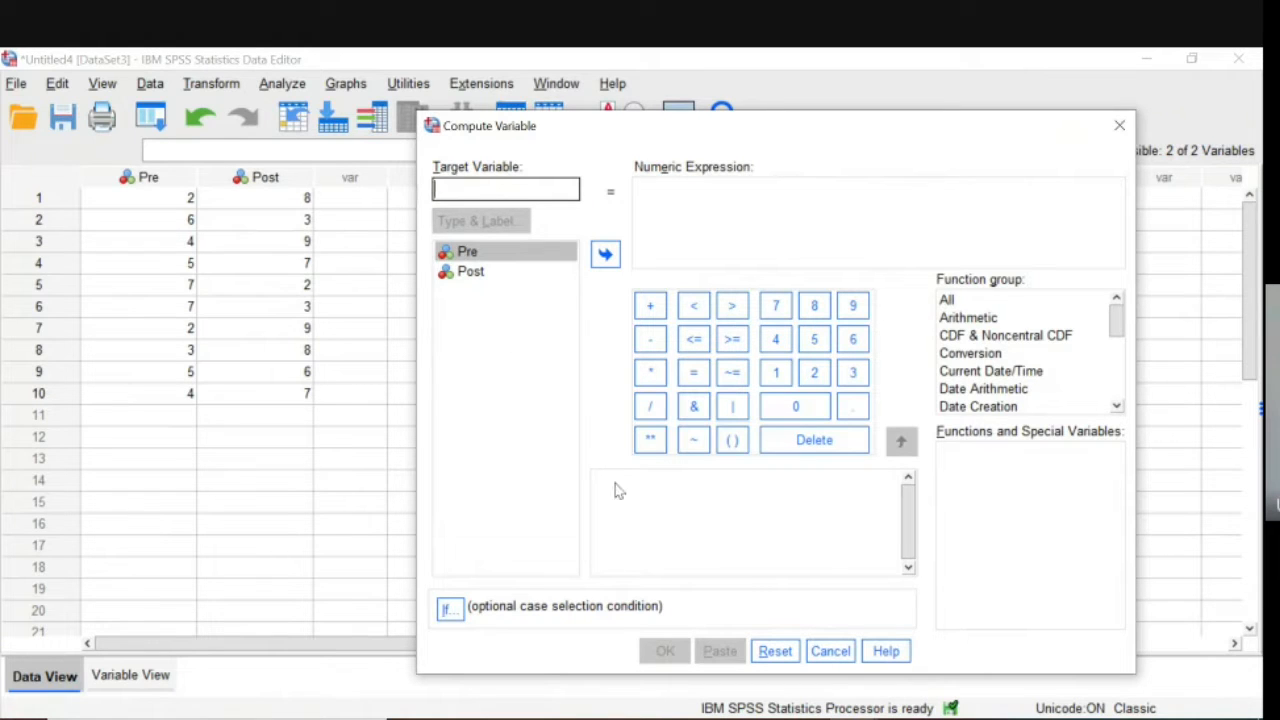
Check the "Step 1 calculate mean for each participants" slide in PowerPoint, and name the Compute Variable target Mean in SPSS.
key(alt+Tab)
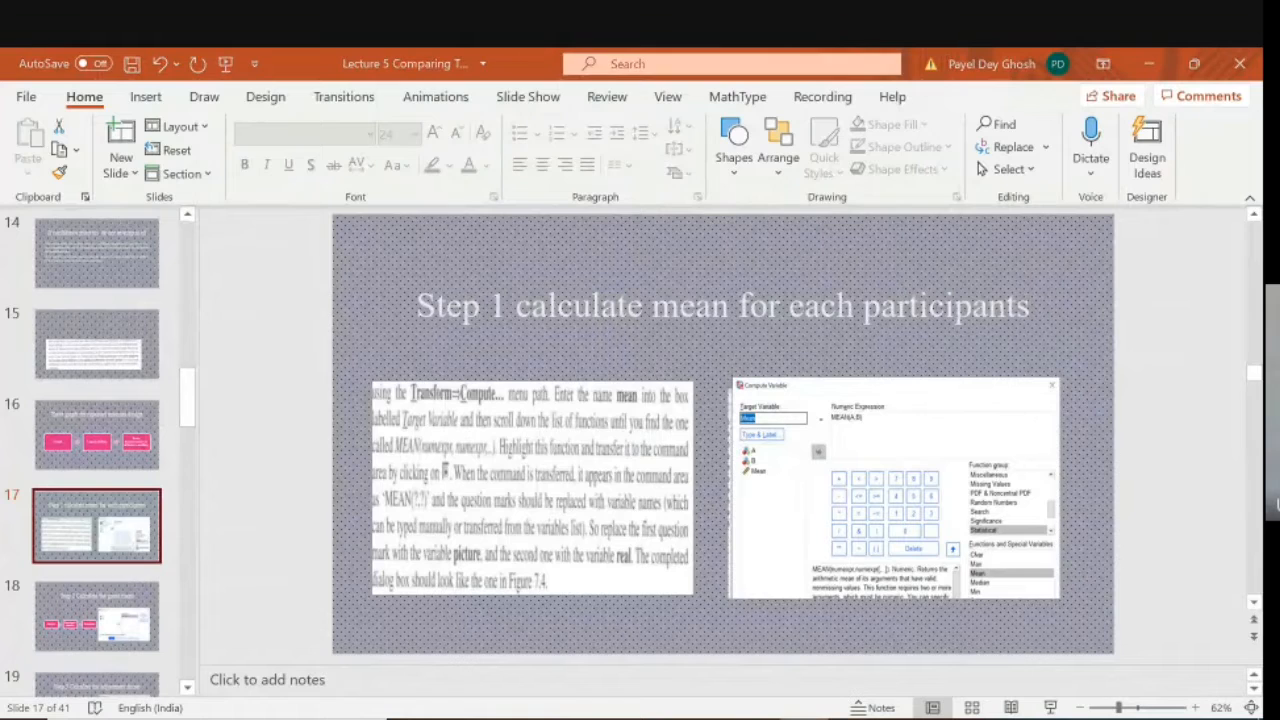
key(alt+Tab)
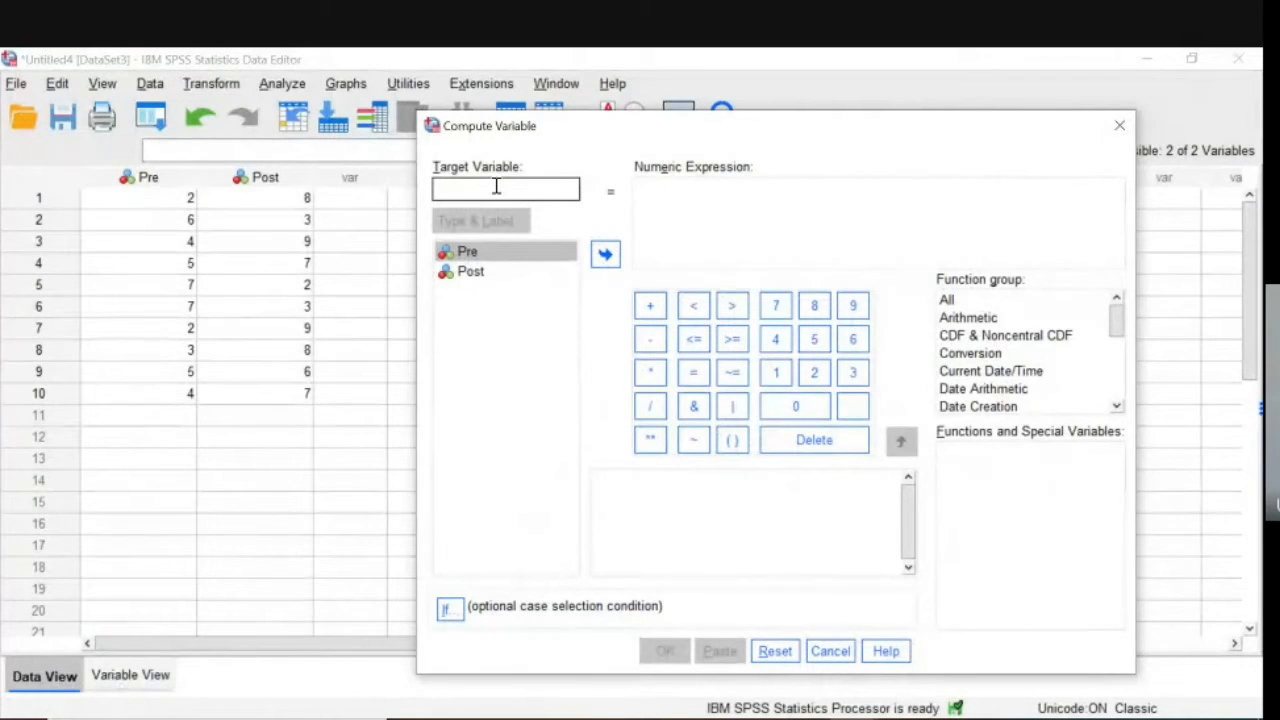
text(Mean)
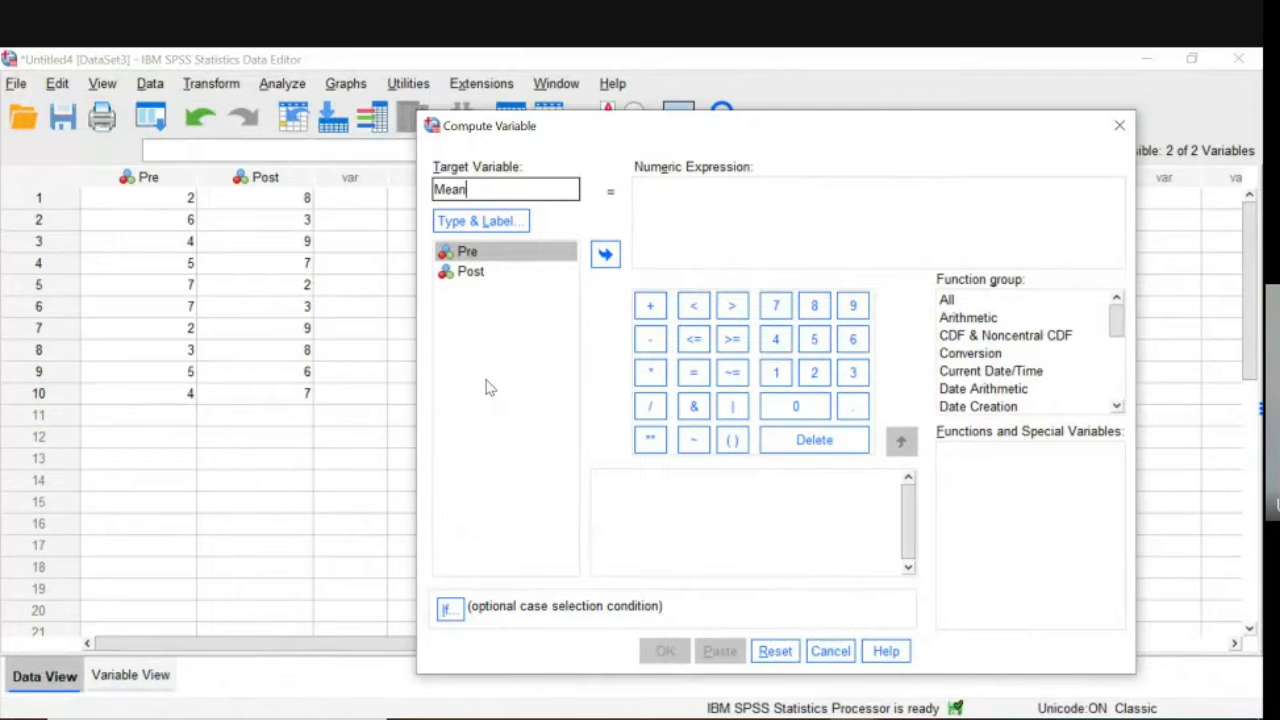
Insert the Mean function from the full function list into the numeric expression.
click(952, 302)
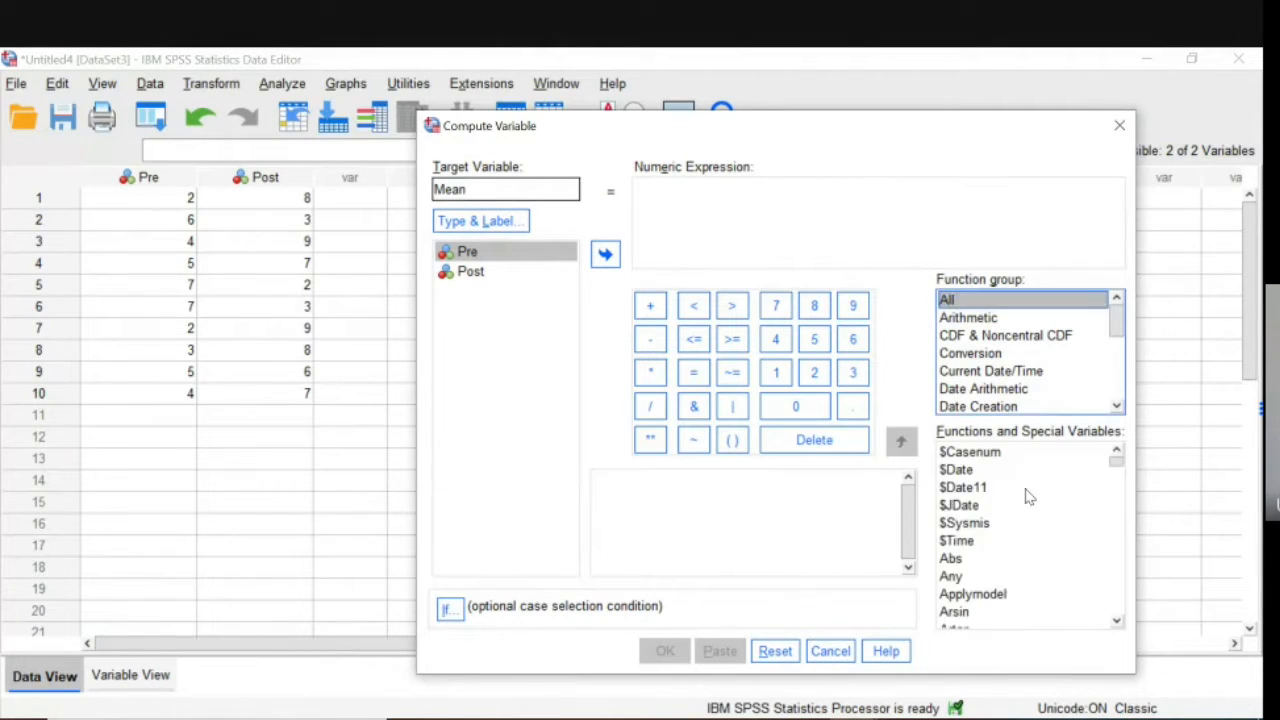
click(1117, 620)
click(1117, 620)
click(1117, 620)
click(1117, 620)
click(1117, 620)
drag(1119, 620, 1119, 620)
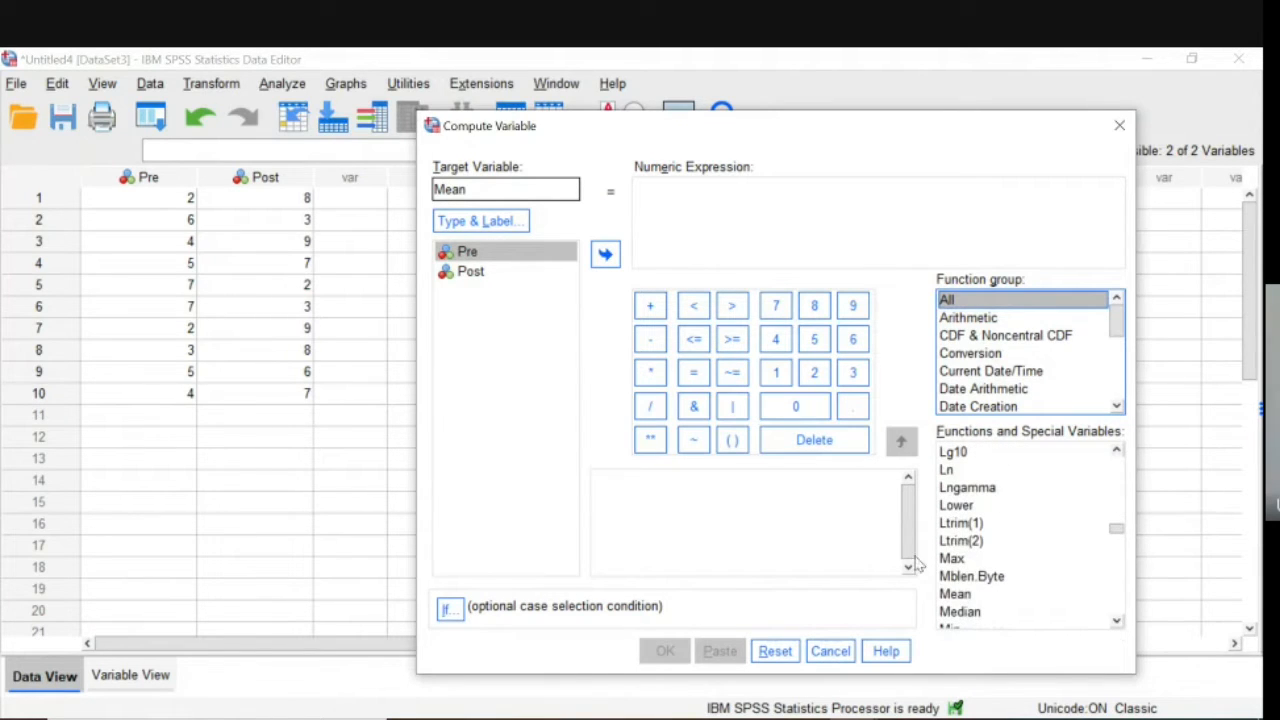
click(955, 595)
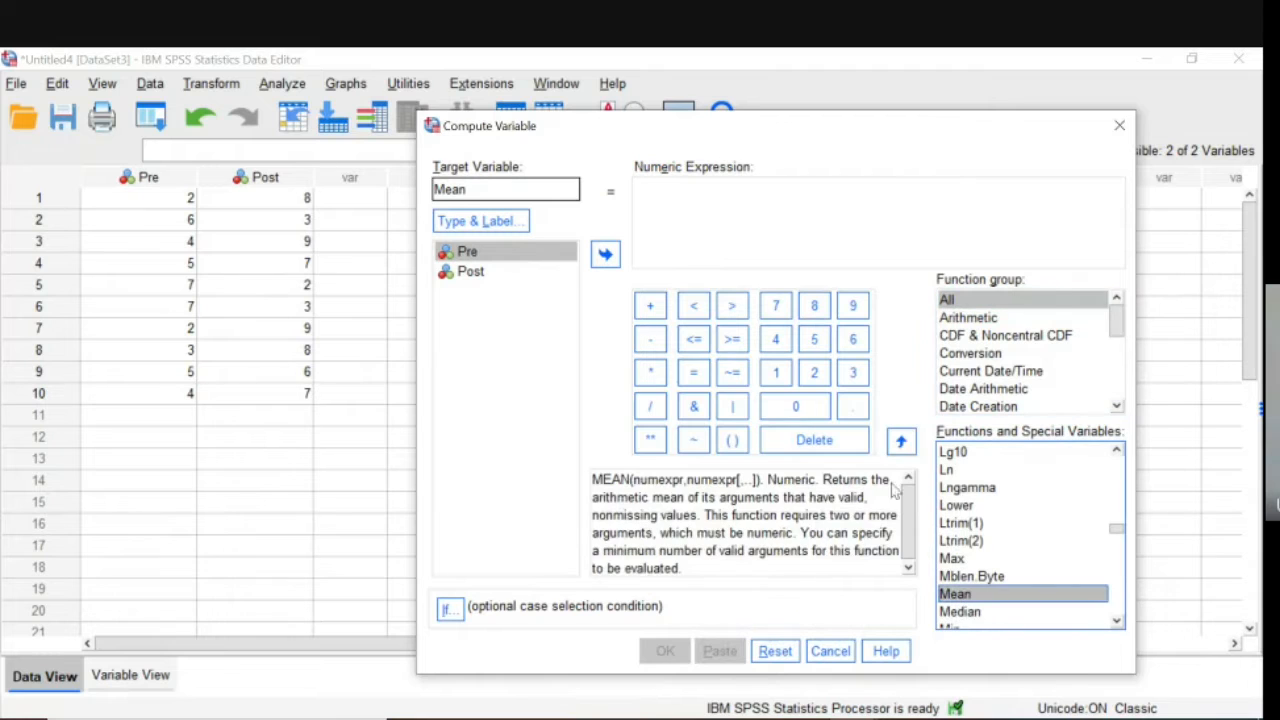
click(900, 441)
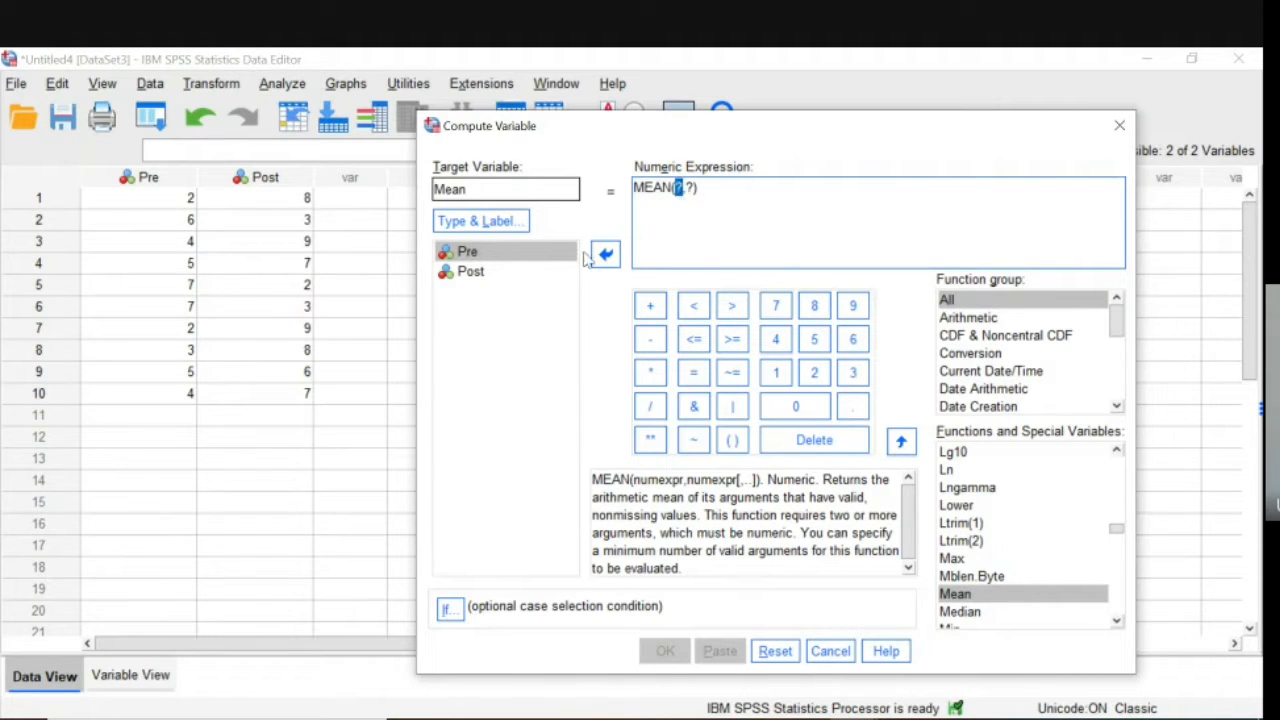
Replace the function's placeholders with the two variables so the expression reads MEAN(Pre,Post).
click(525, 256)
click(608, 256)
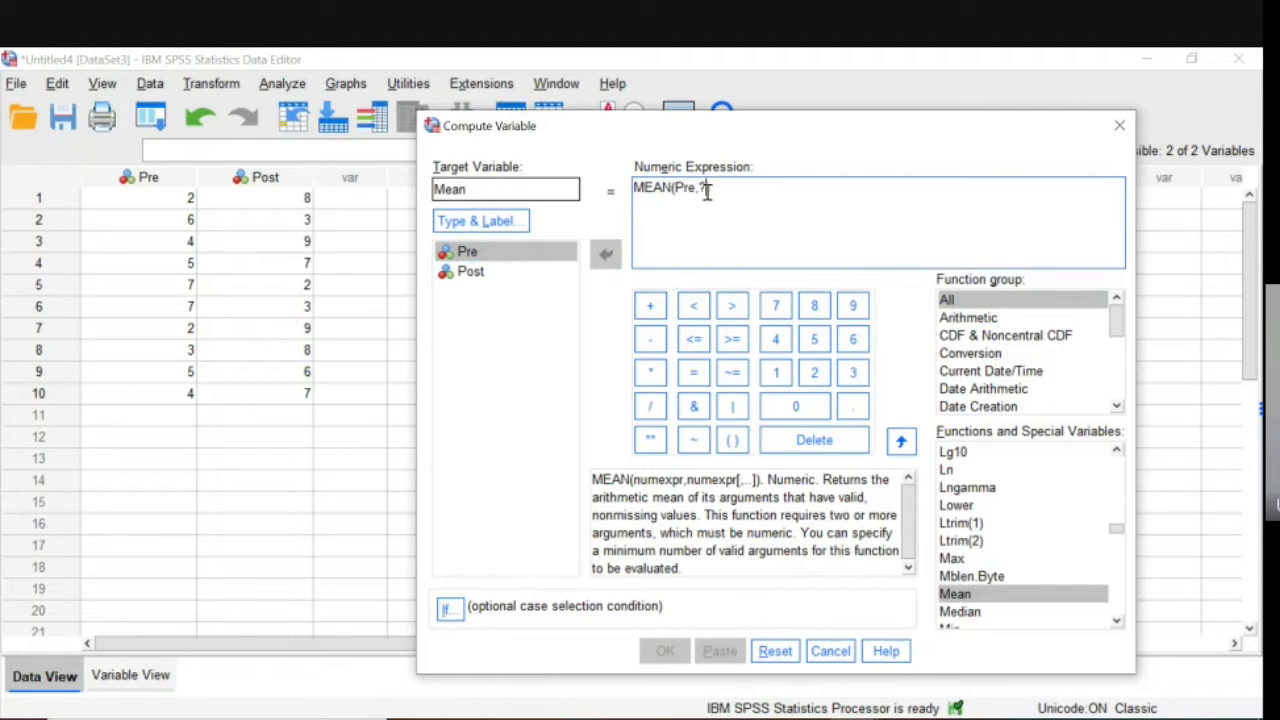
key(Delete)
click(477, 273)
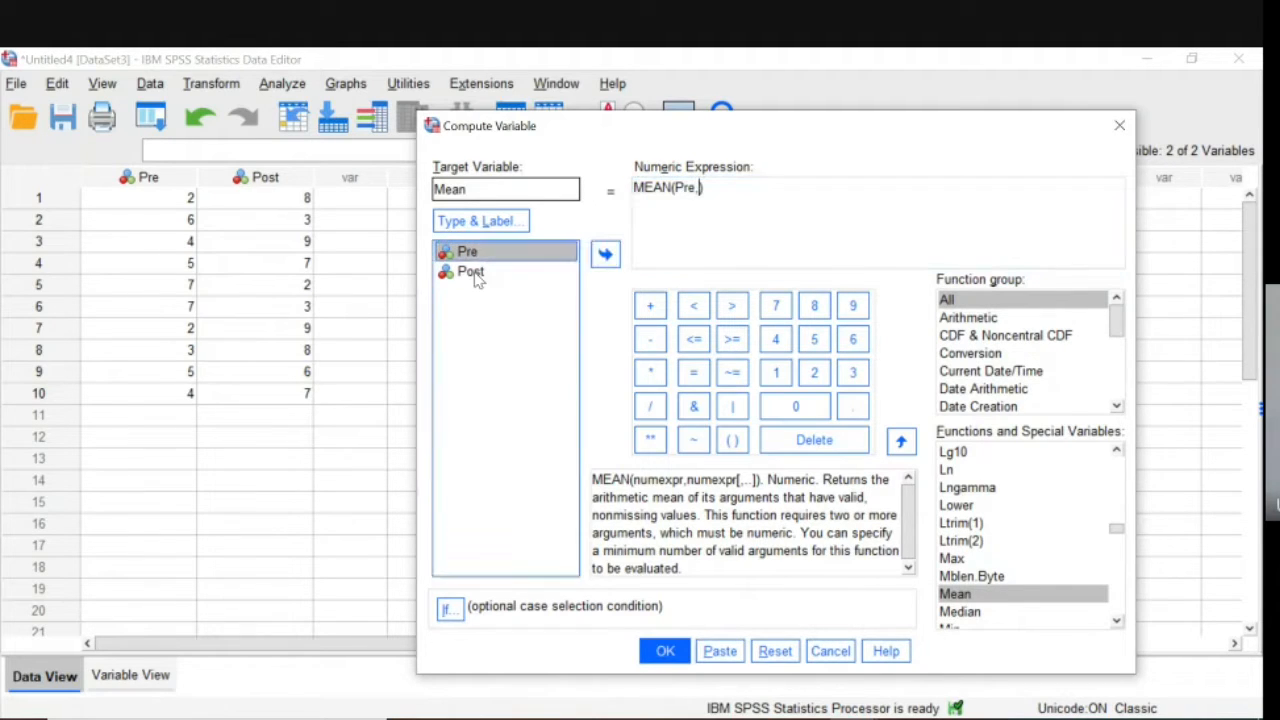
click(604, 256)
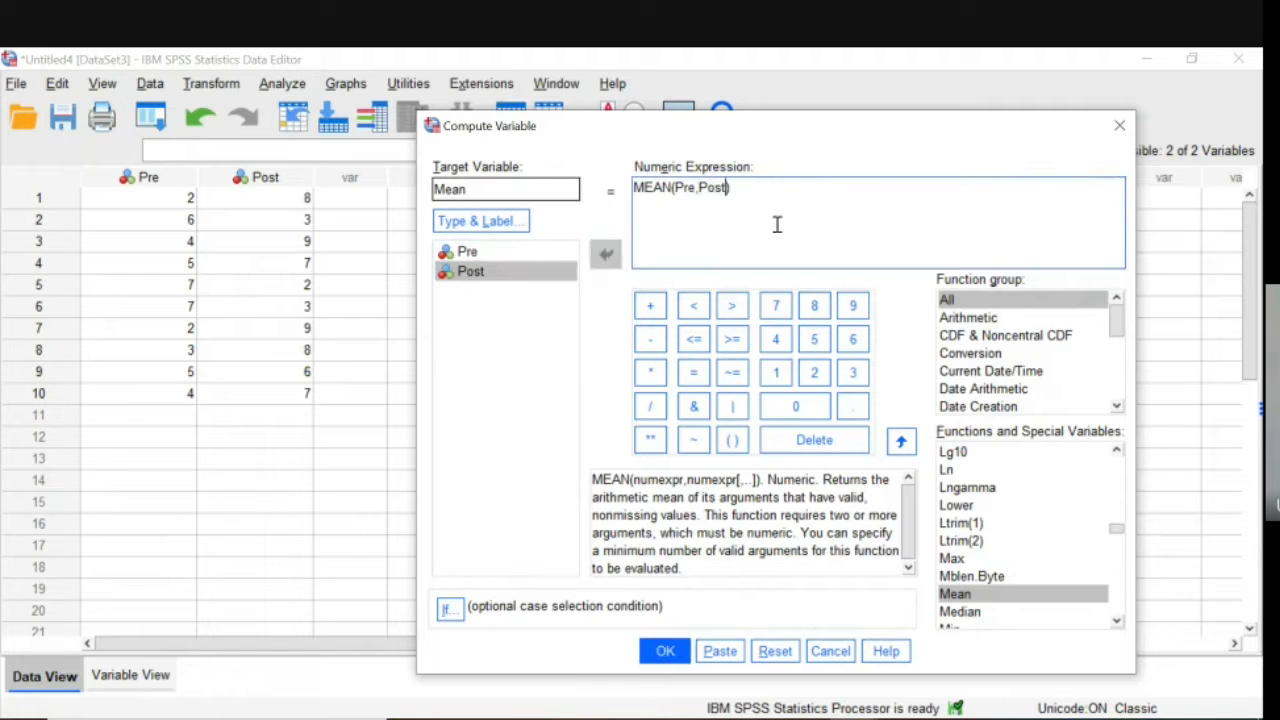
Run the MEAN(Pre,Post) computation, and return to the data set to view the new Mean column.
click(665, 651)
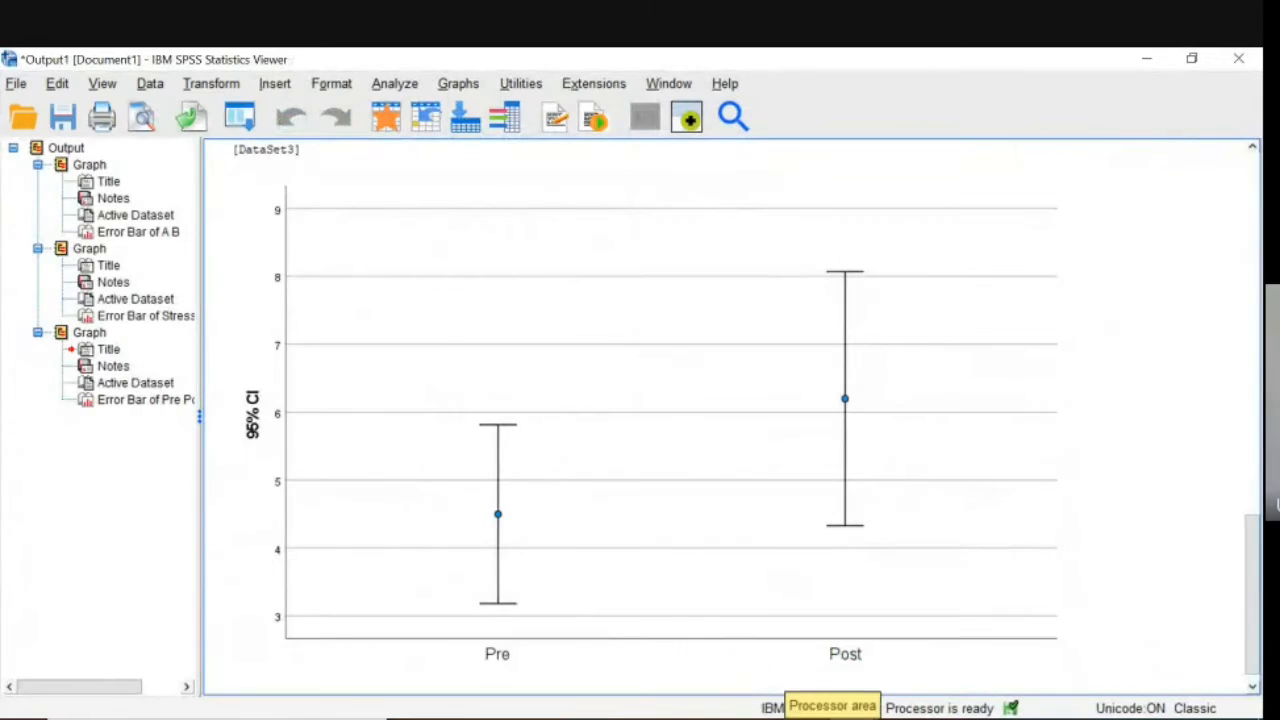
click(820, 714)
click(803, 705)
right_click(898, 696)
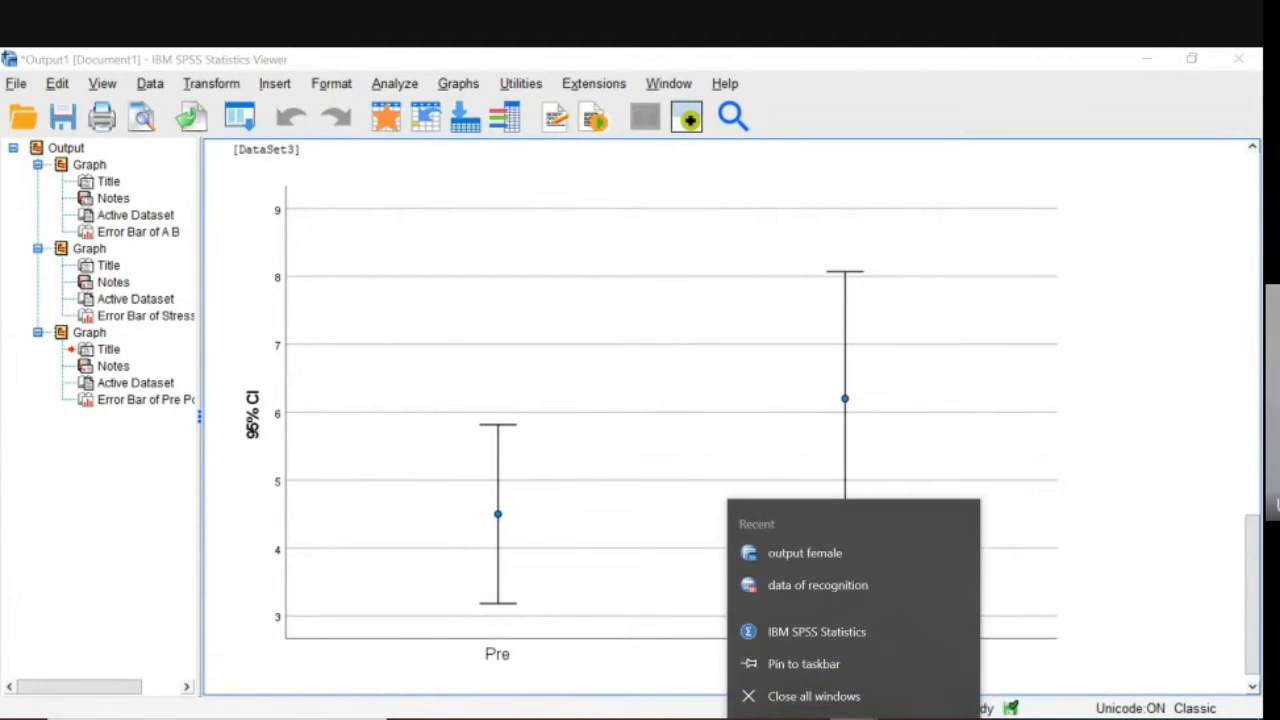
click(898, 714)
click(917, 690)
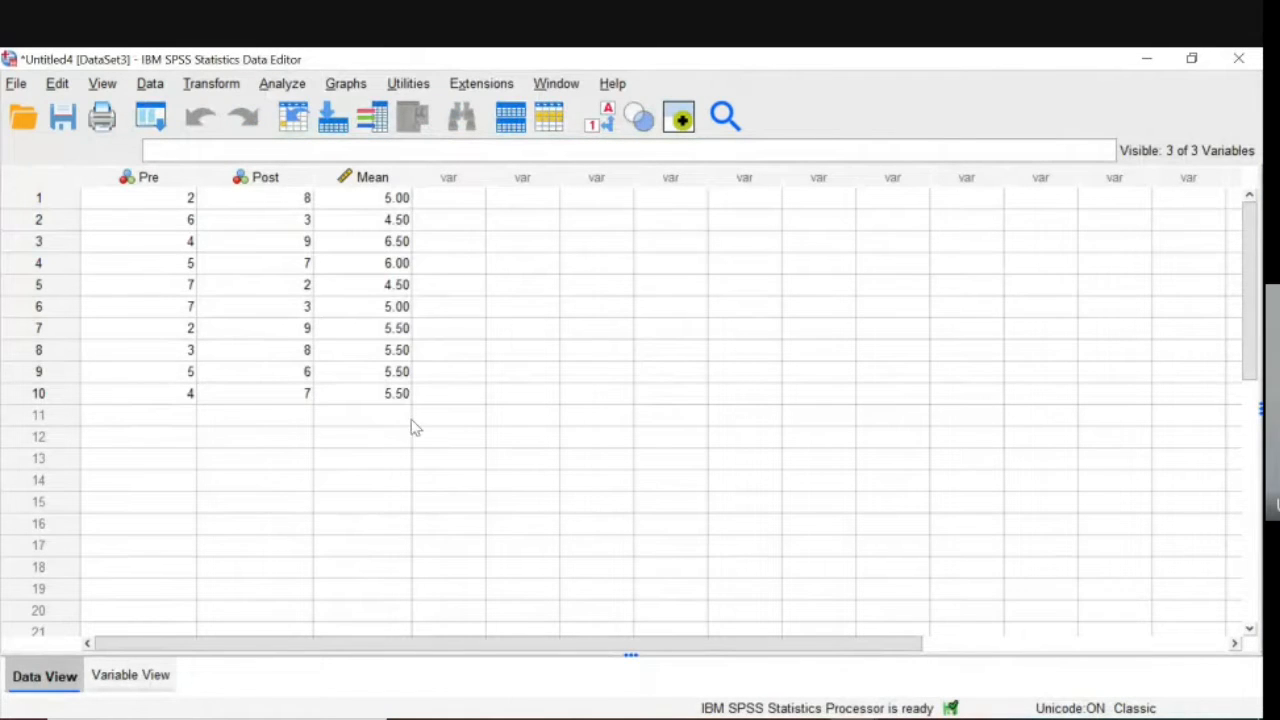
Check the "Step 2 Calculate the grand mean" slide in PowerPoint, and return to the data set in SPSS.
click(866, 715)
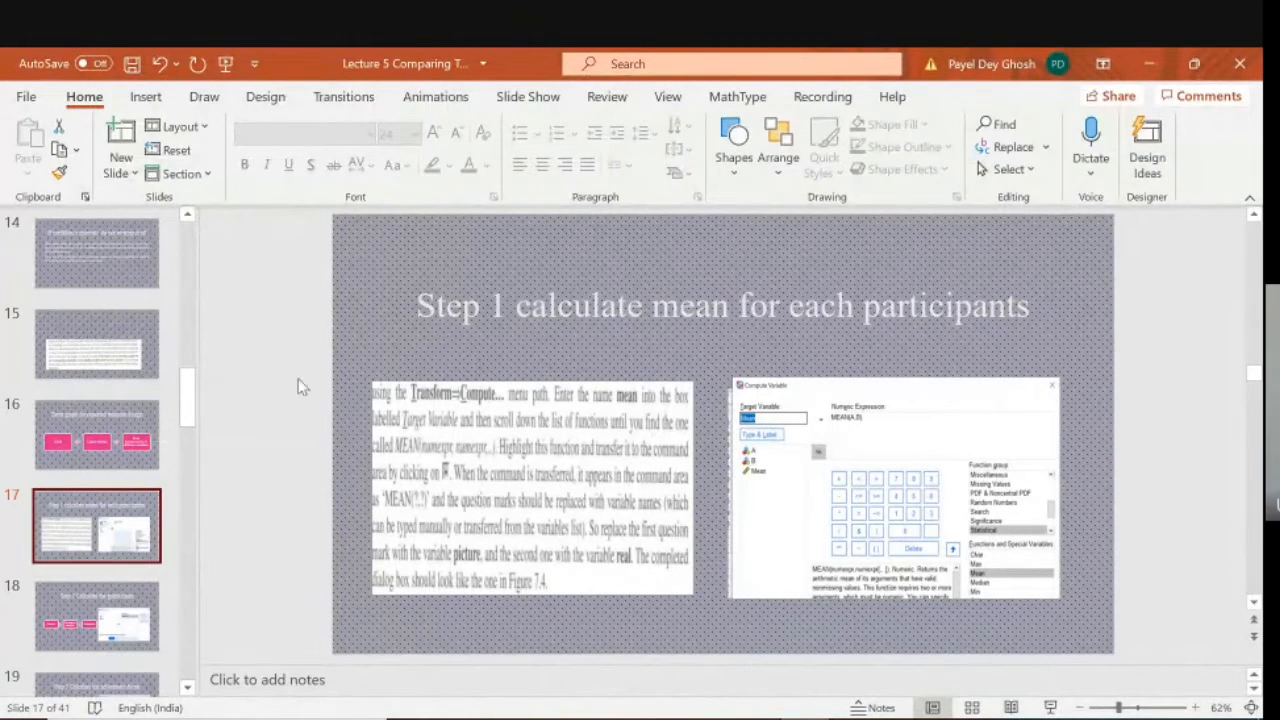
click(124, 606)
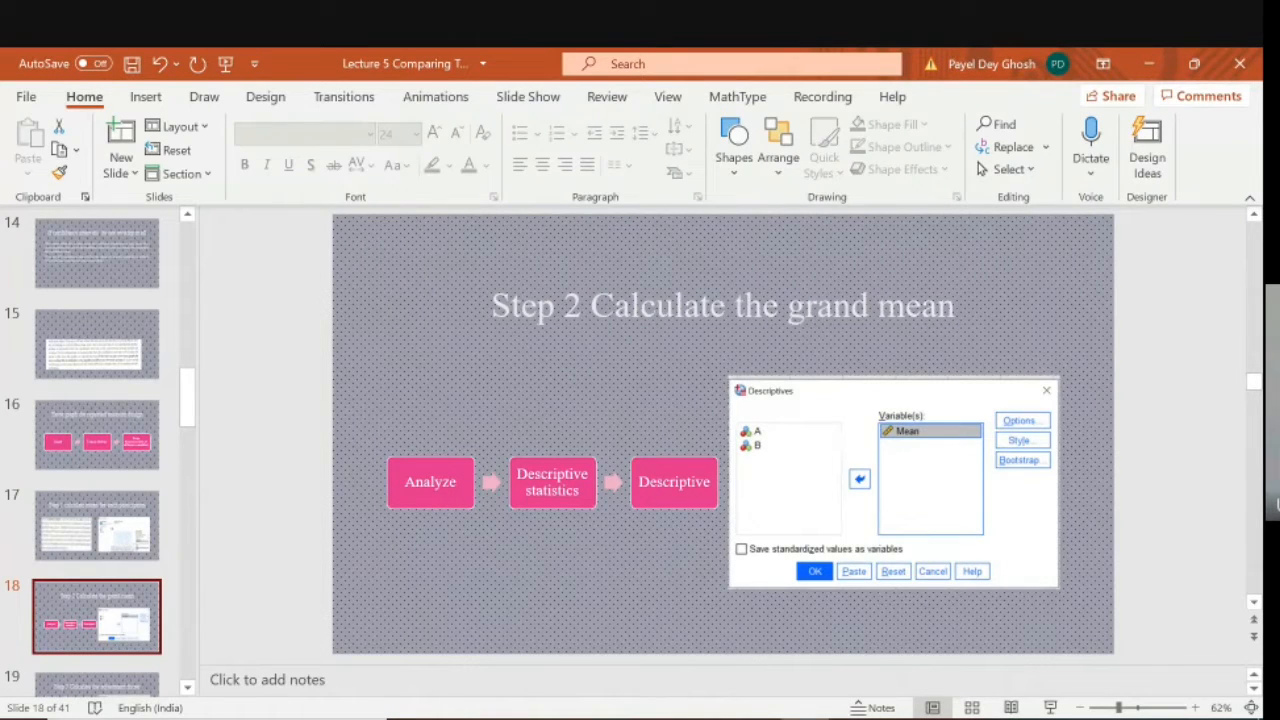
click(898, 676)
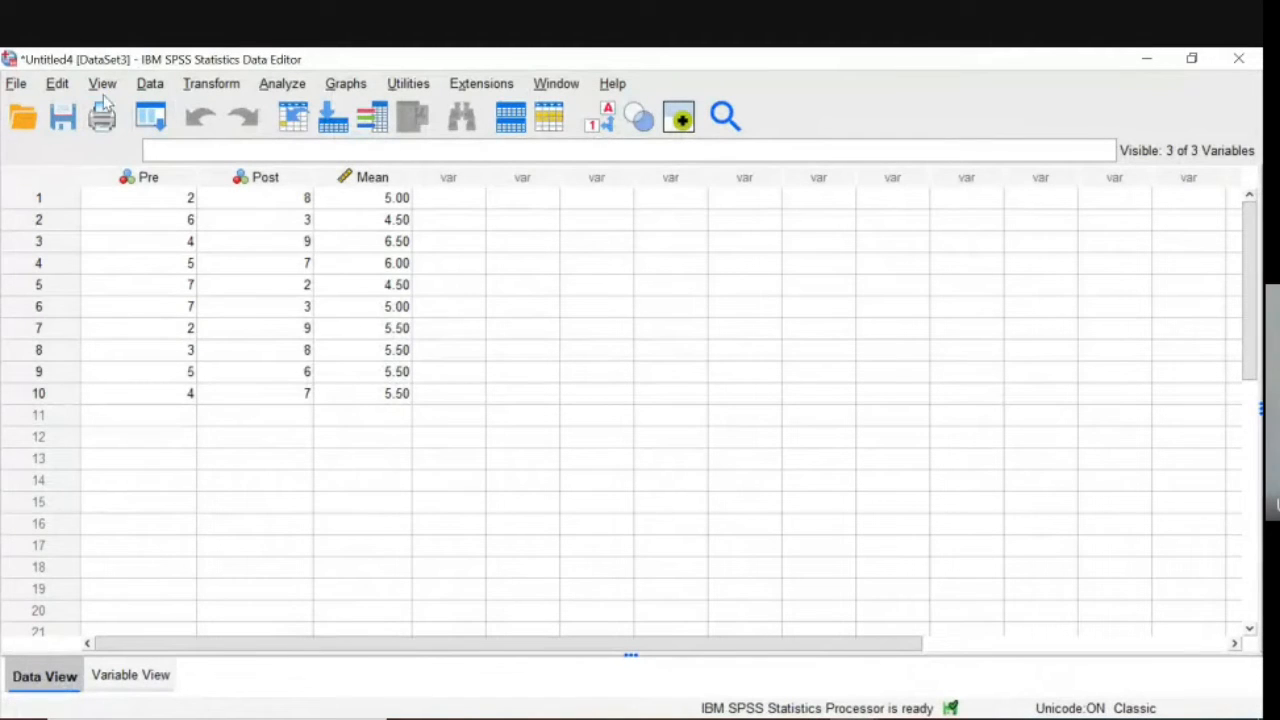
Run Descriptives on the Mean variable to get the grand mean, and view the Descriptive Statistics table in the output.
click(286, 86)
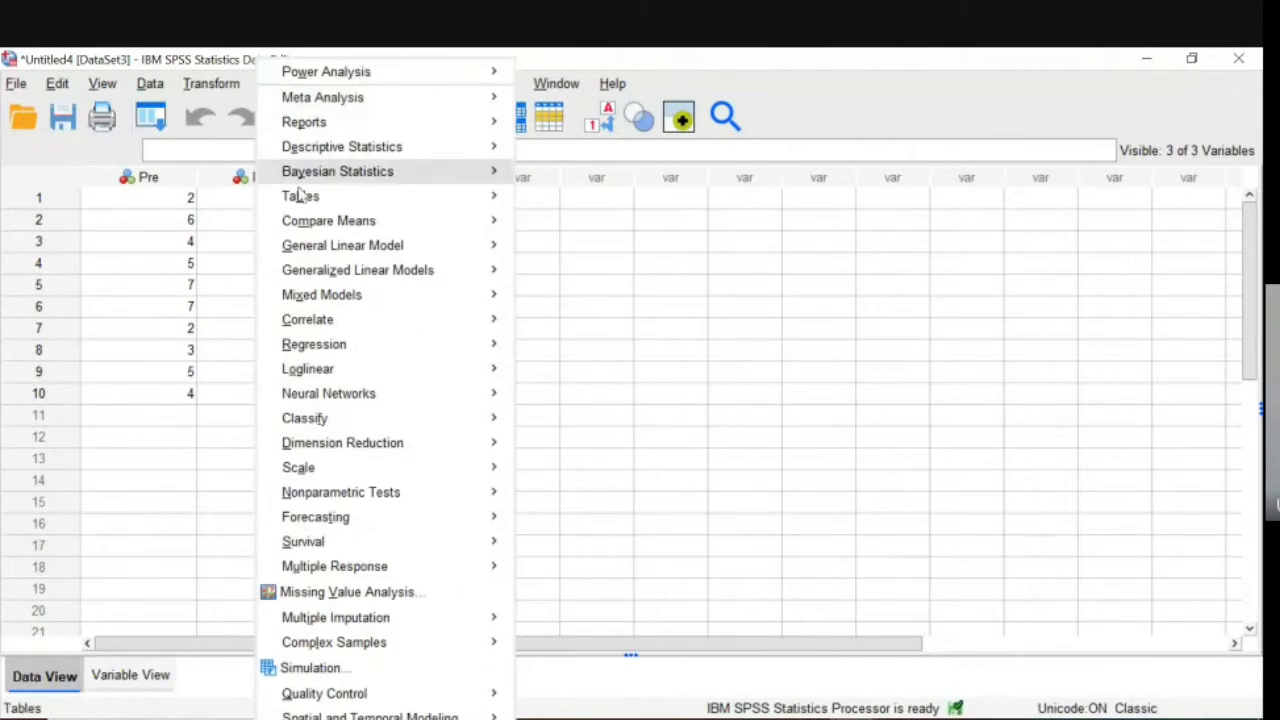
mouse_move(305, 150)
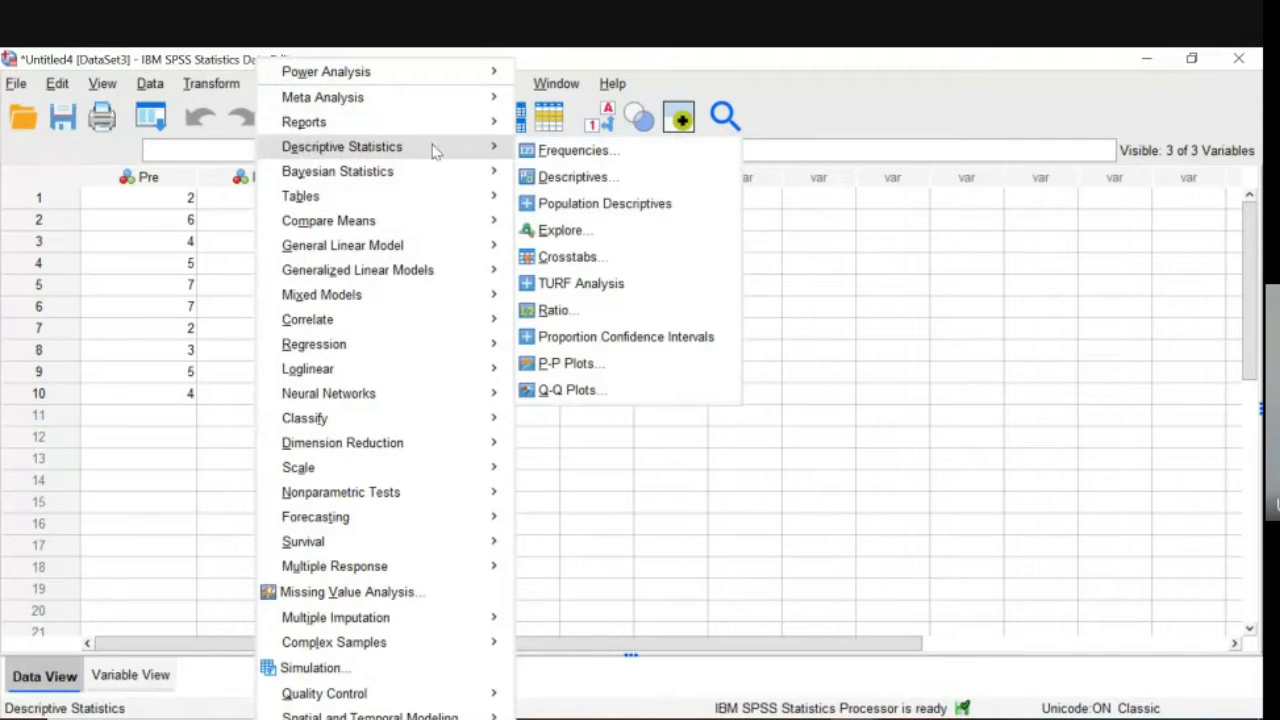
click(545, 177)
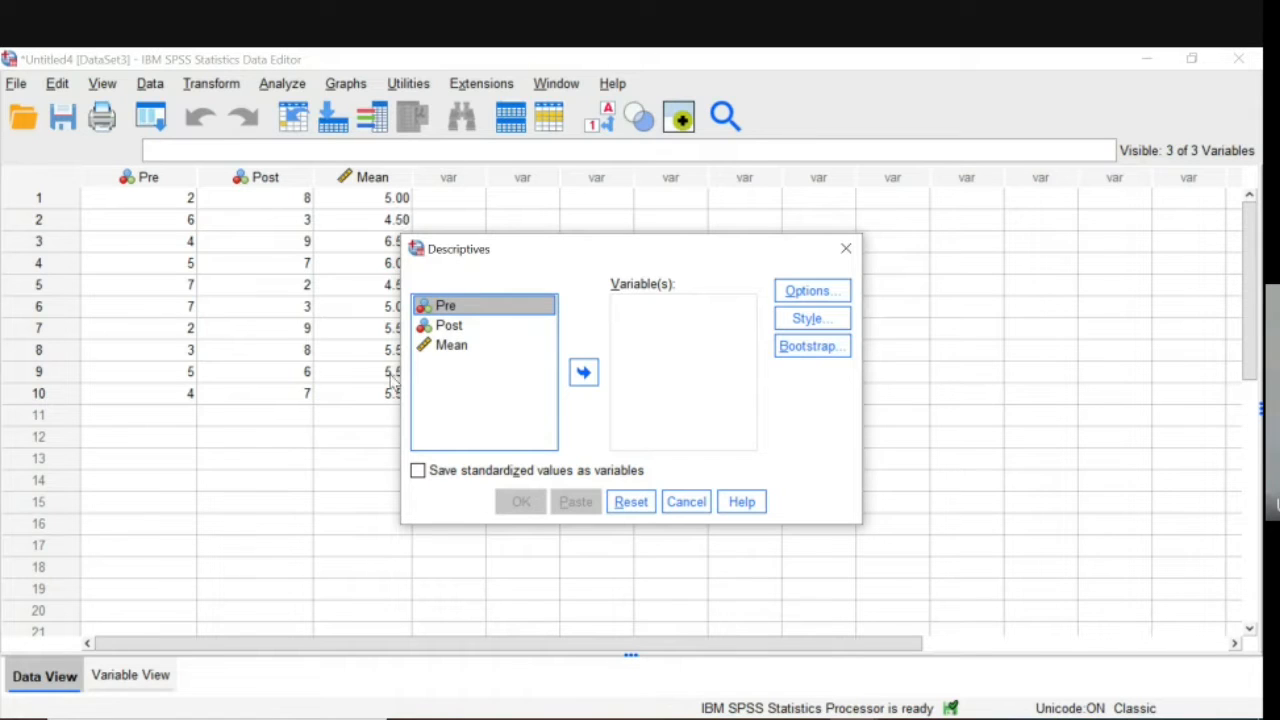
click(462, 347)
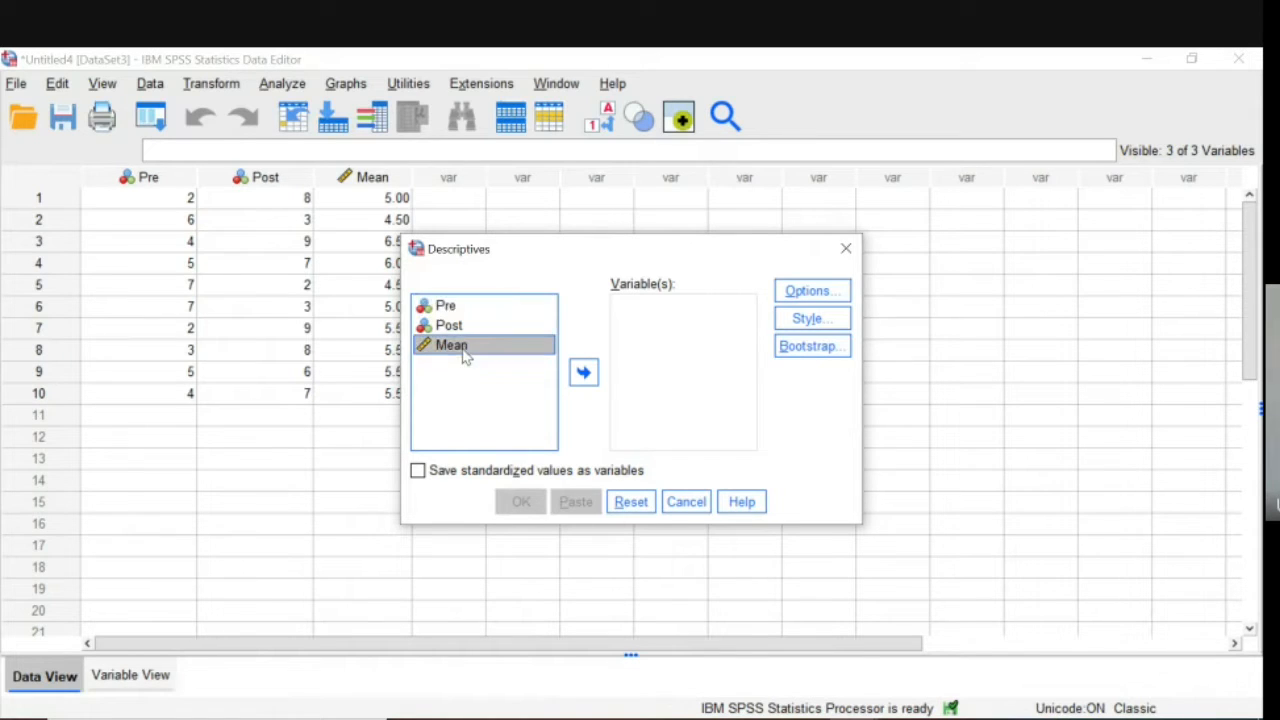
click(585, 374)
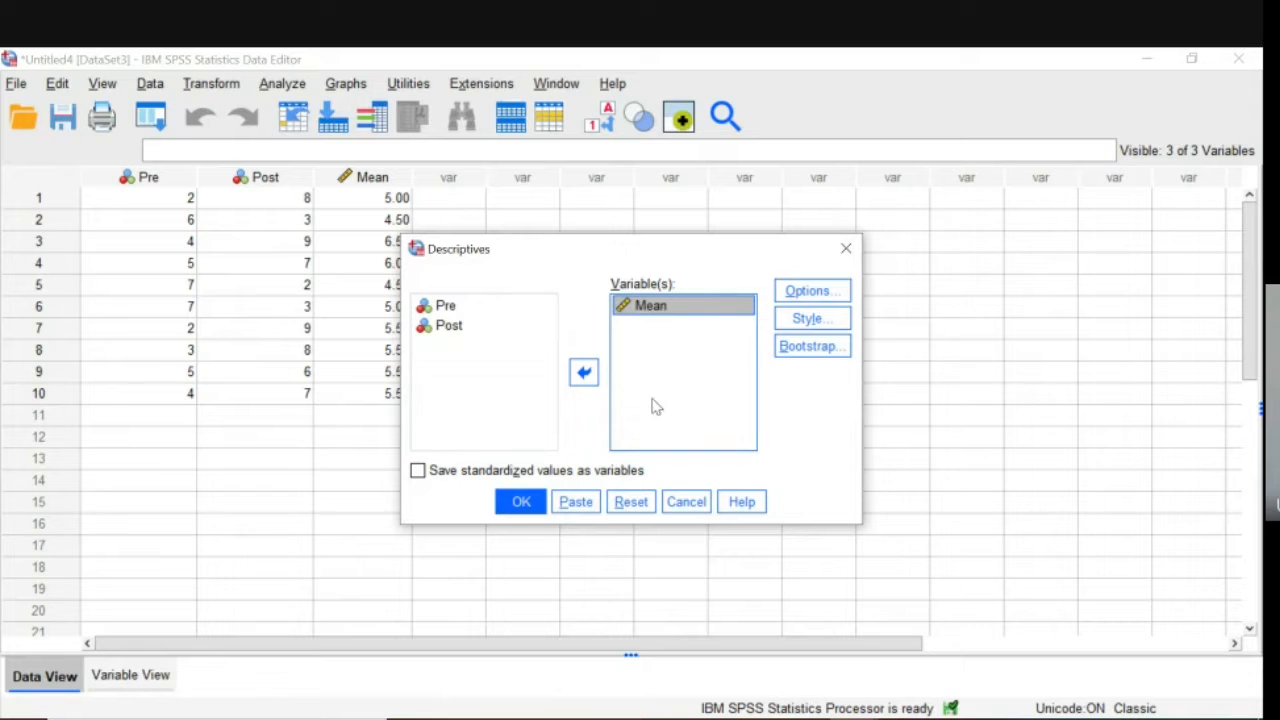
click(524, 502)
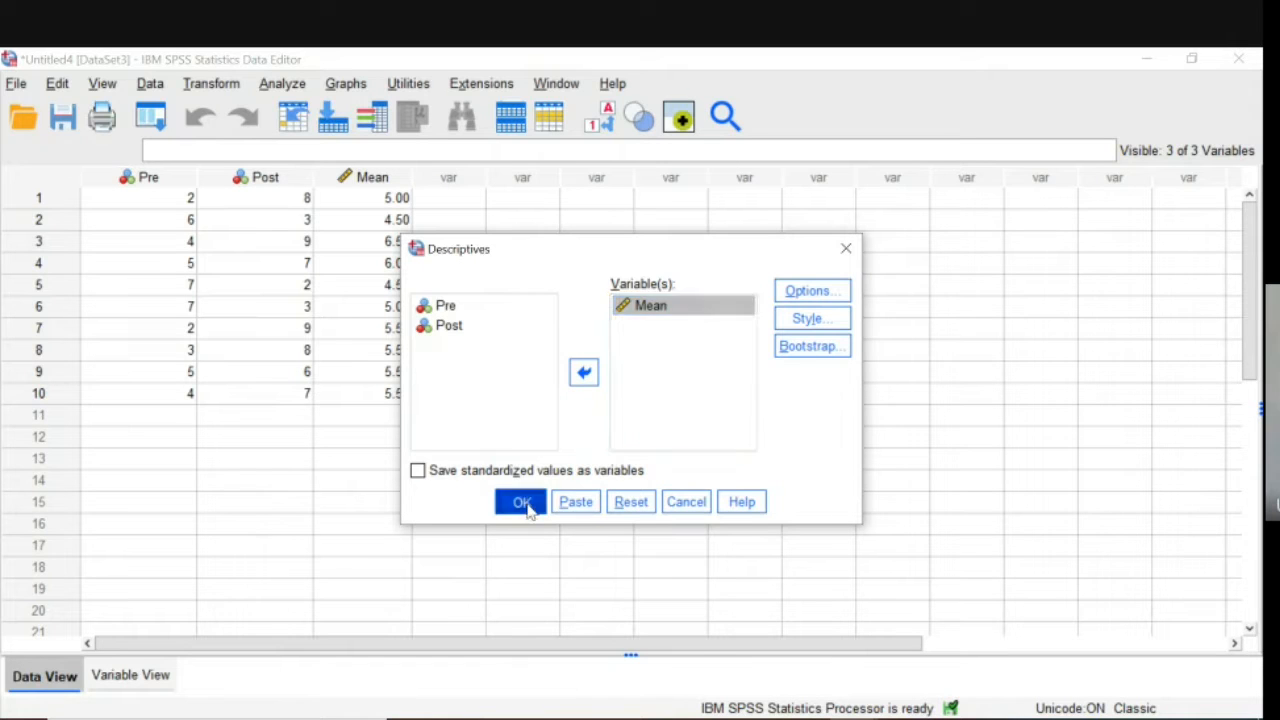
drag(1250, 568, 1256, 612)
click(595, 605)
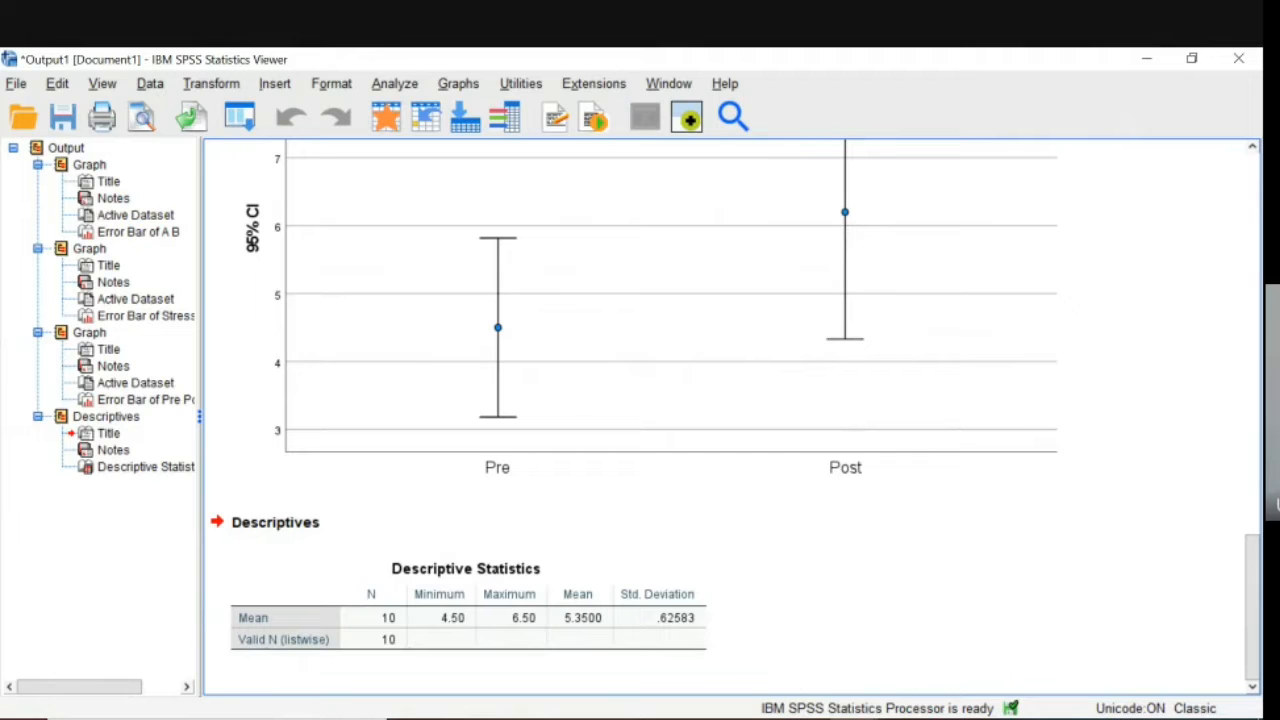
Check the "Step 3 Calculate the adjustment factor" slide in PowerPoint, and return to the SPSS data set, keeping the output open.
key(alt+Tab)
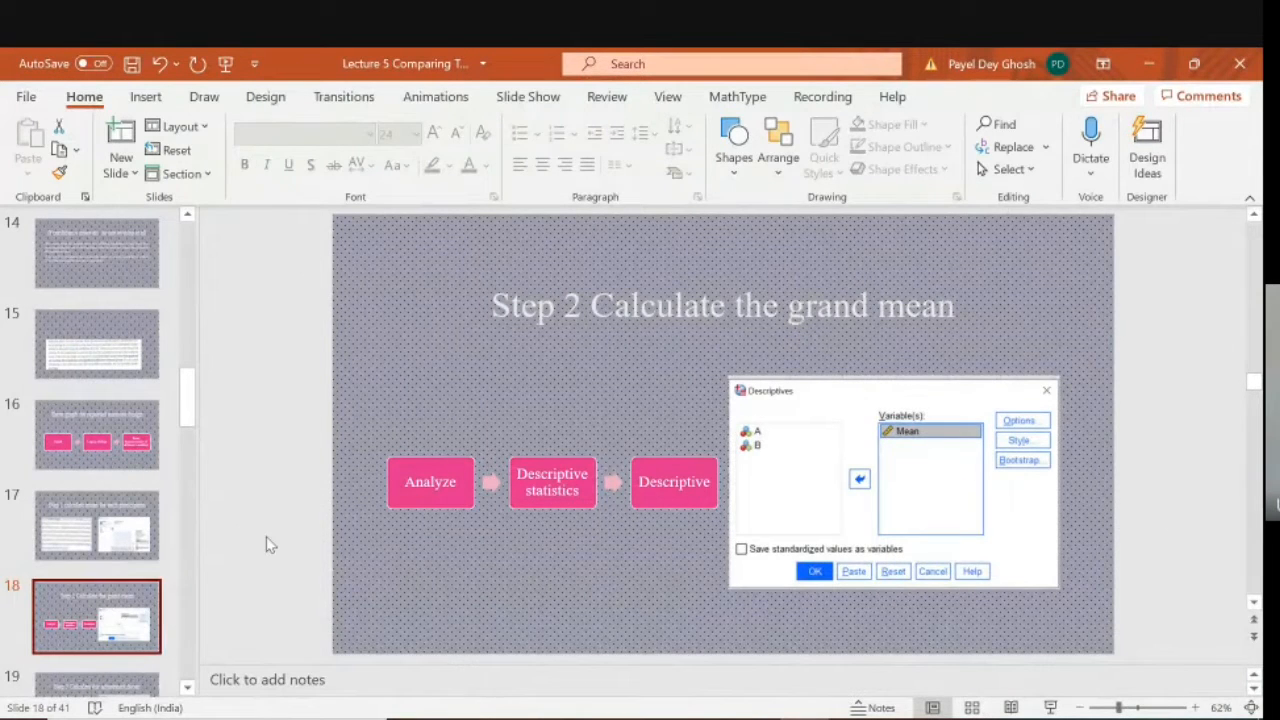
key(Down)
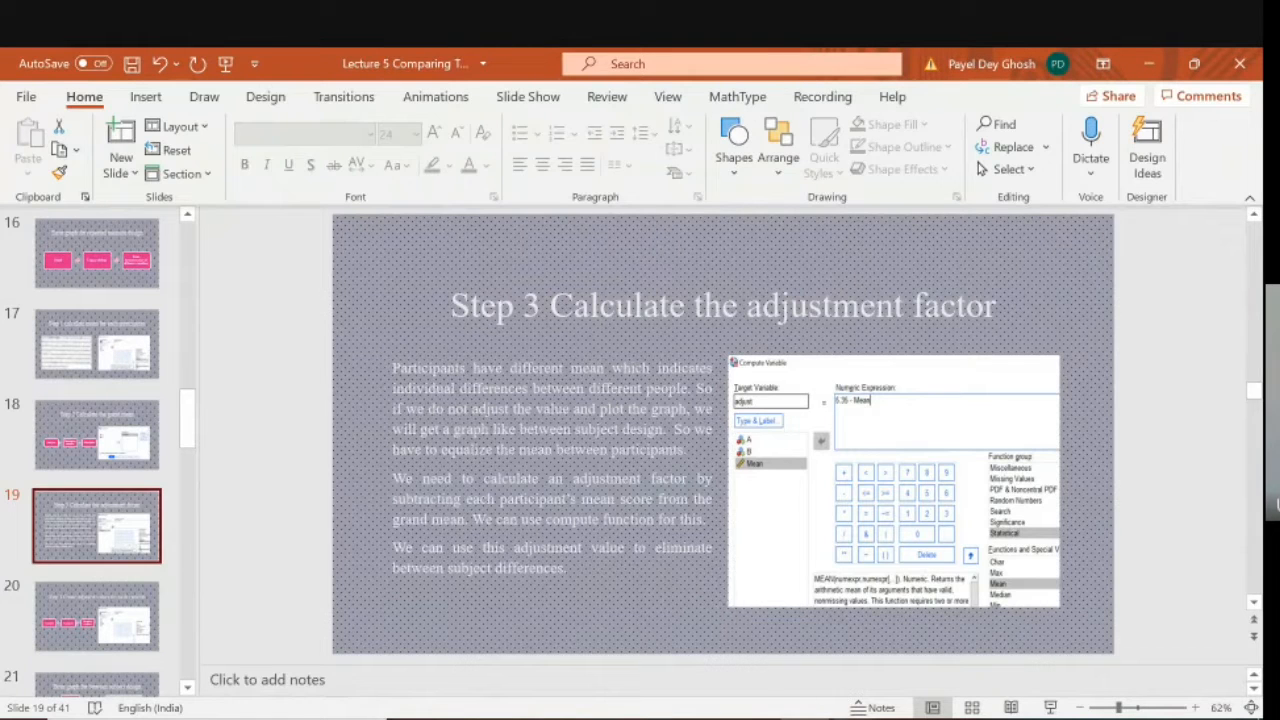
click(854, 718)
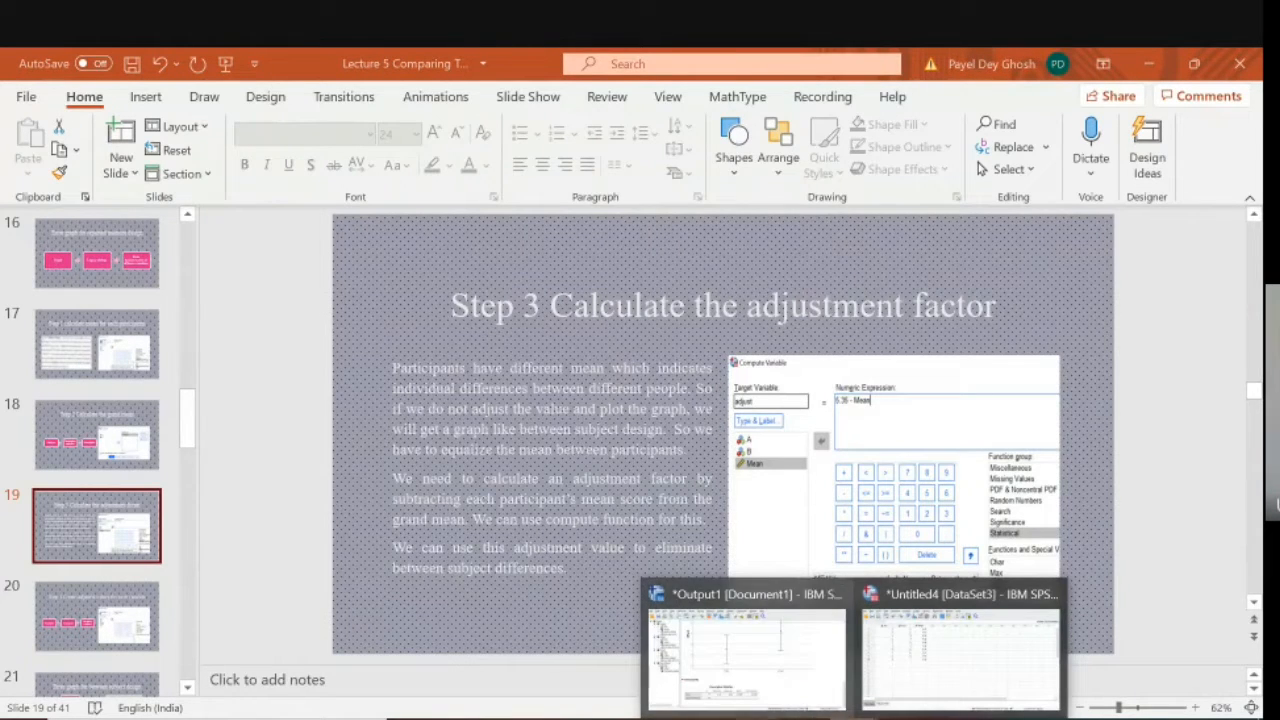
click(838, 593)
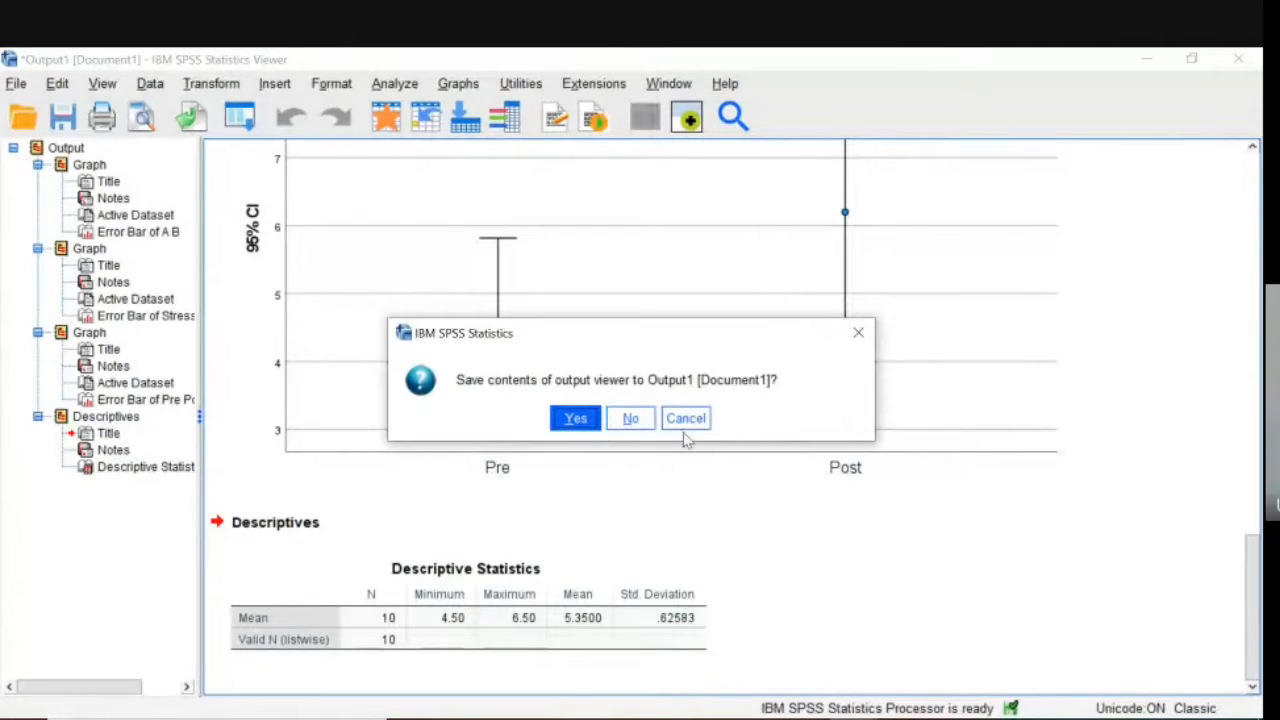
click(686, 420)
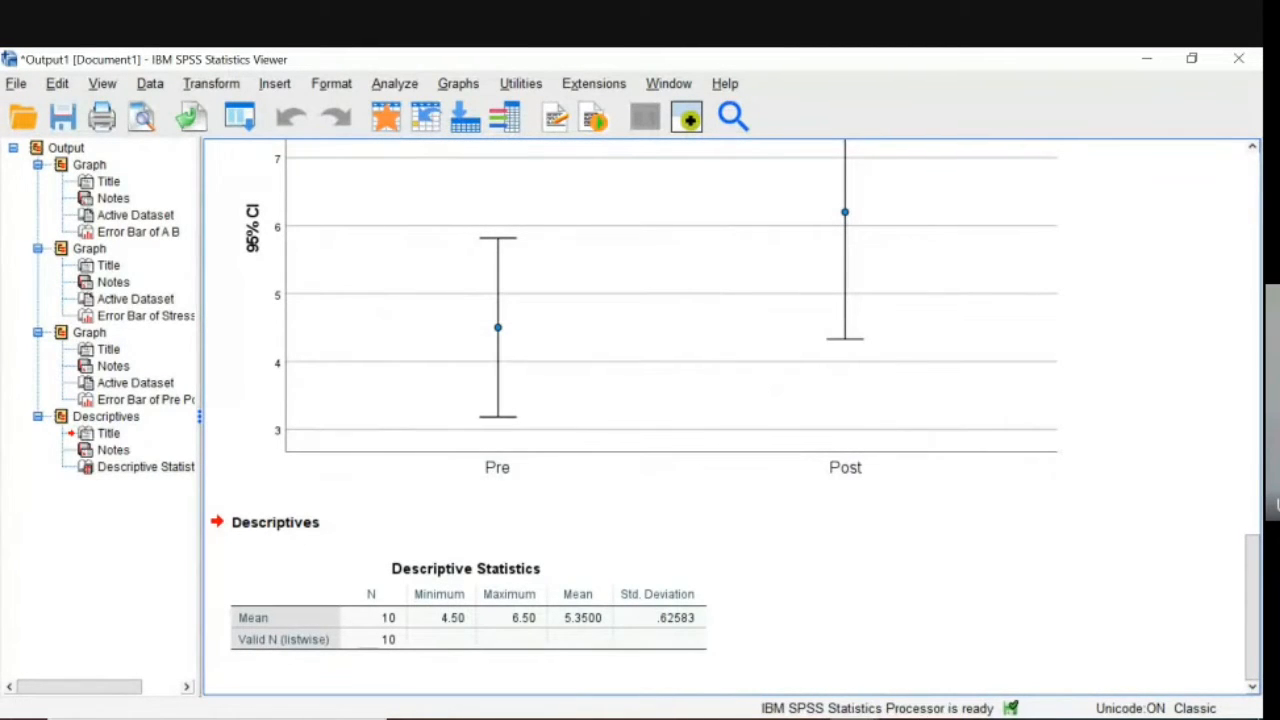
click(932, 668)
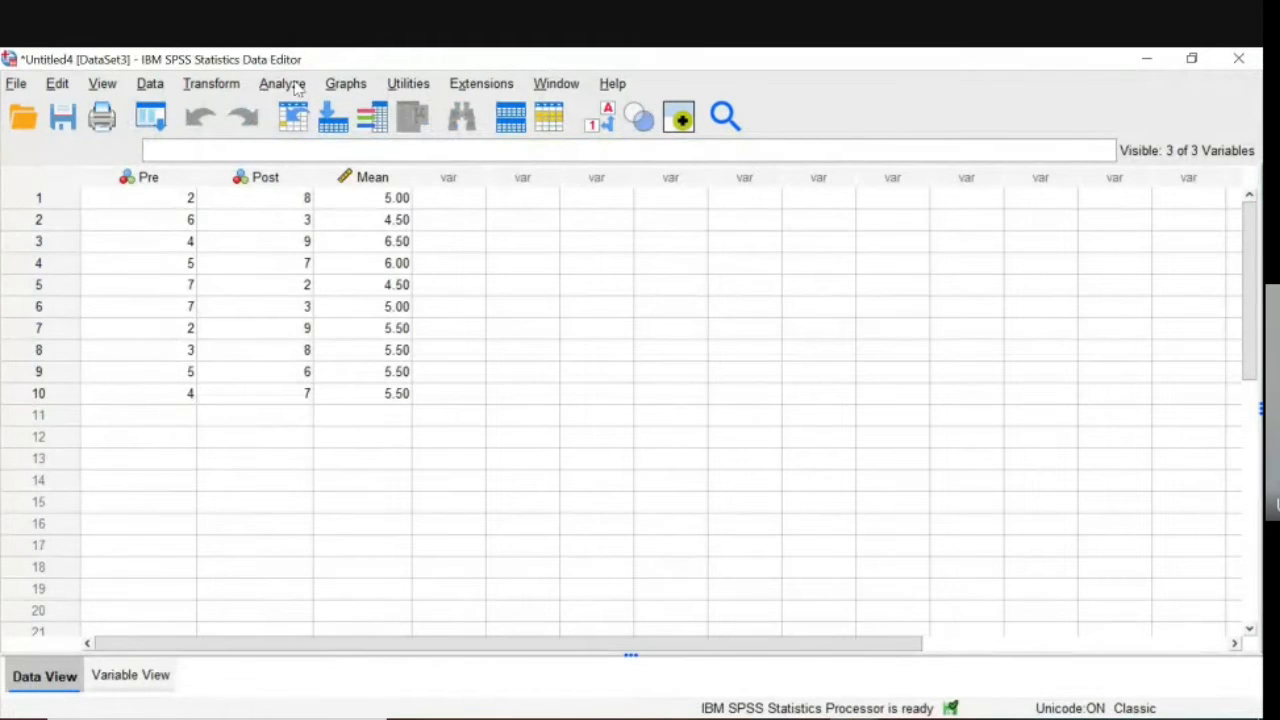
Clear the previous Compute Variable settings and name the new target variable adjust.
click(230, 84)
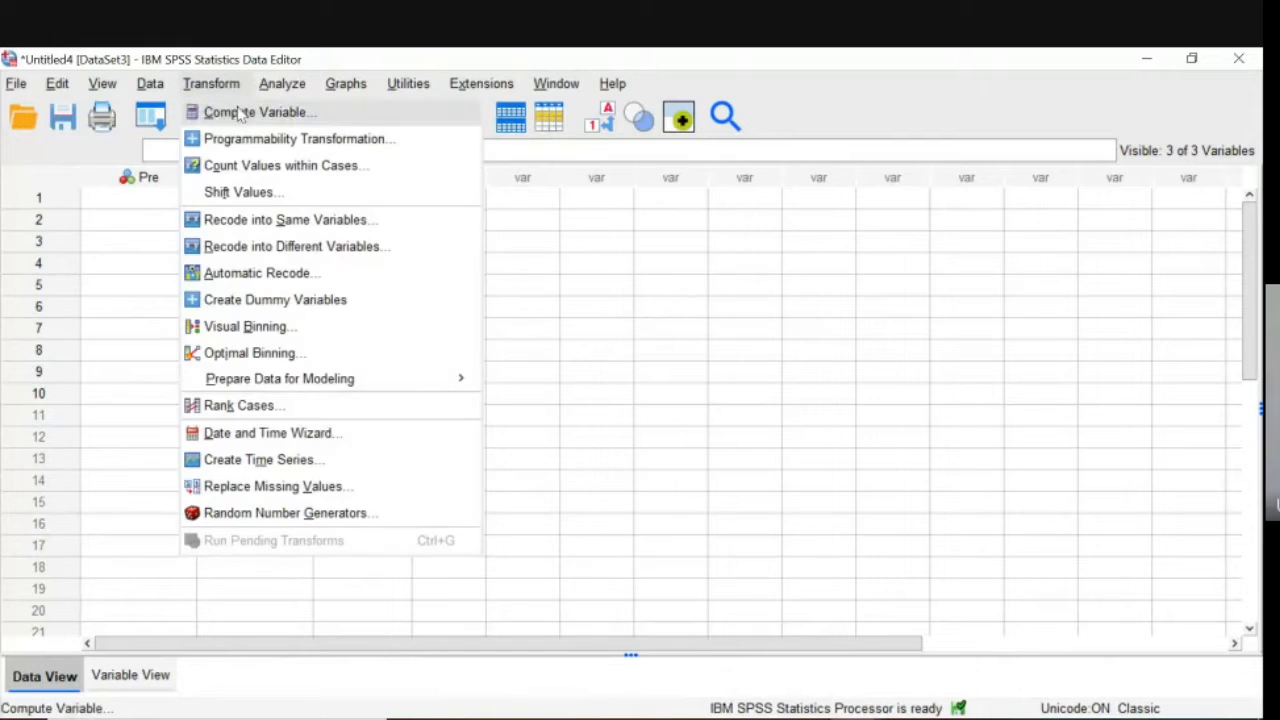
click(243, 113)
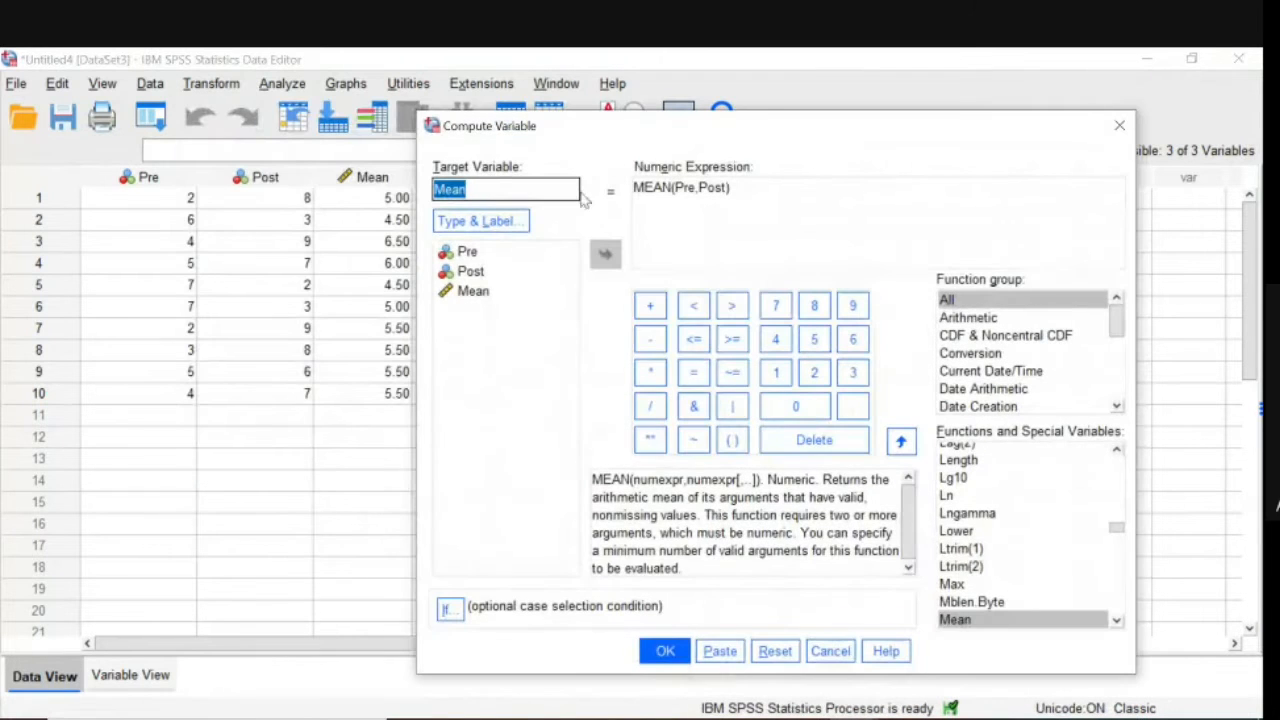
click(774, 651)
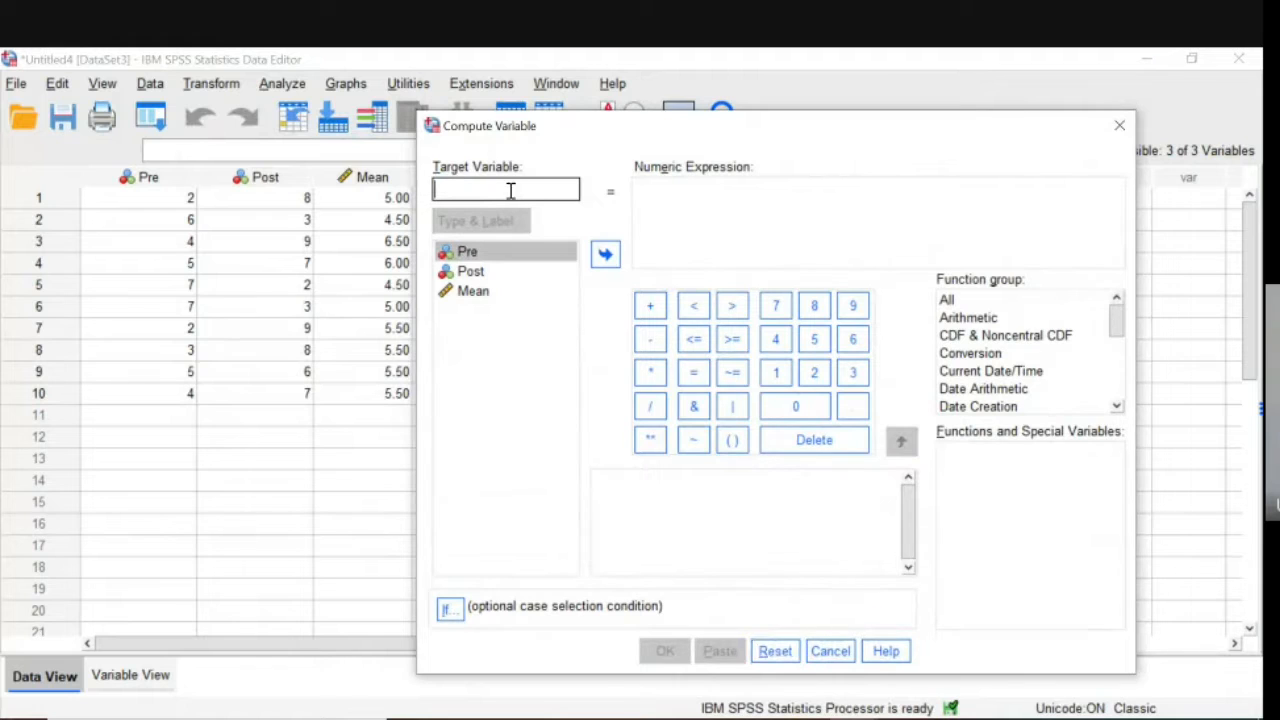
text(adjust)
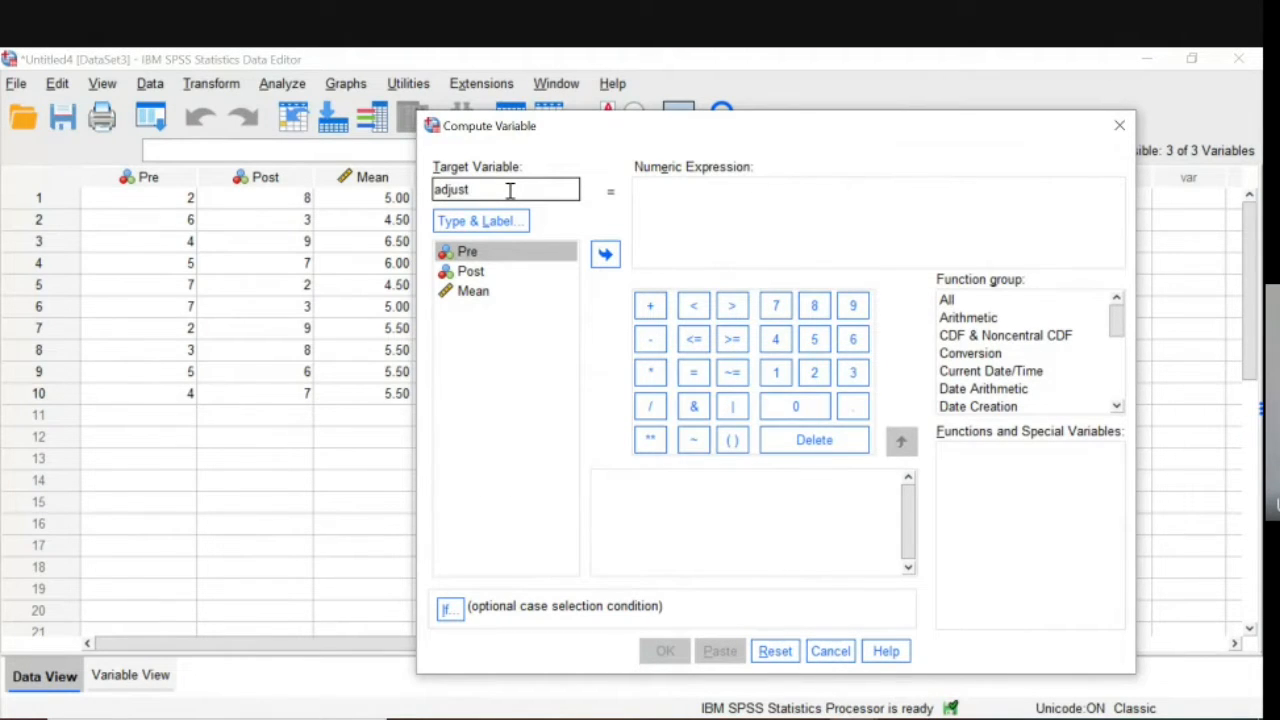
Look up the grand mean in the Descriptive Statistics output, and set the numeric expression for adjust to 5.35 - Mean.
click(655, 186)
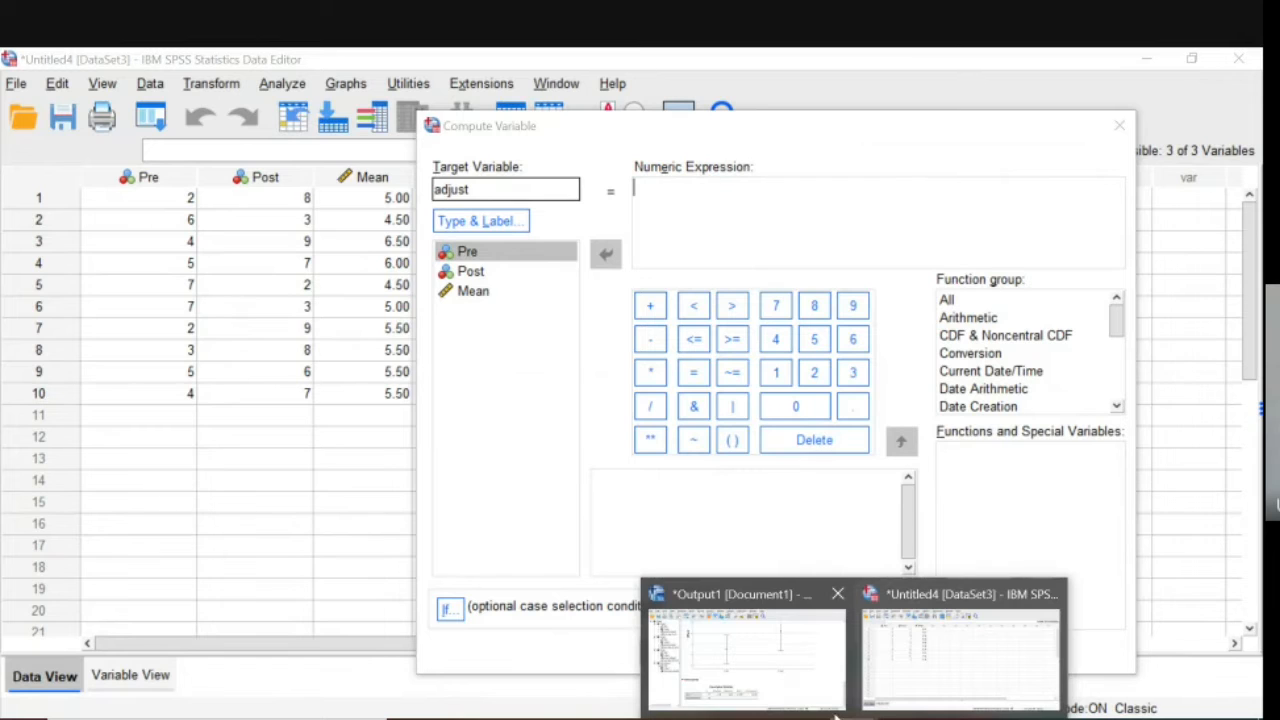
click(815, 703)
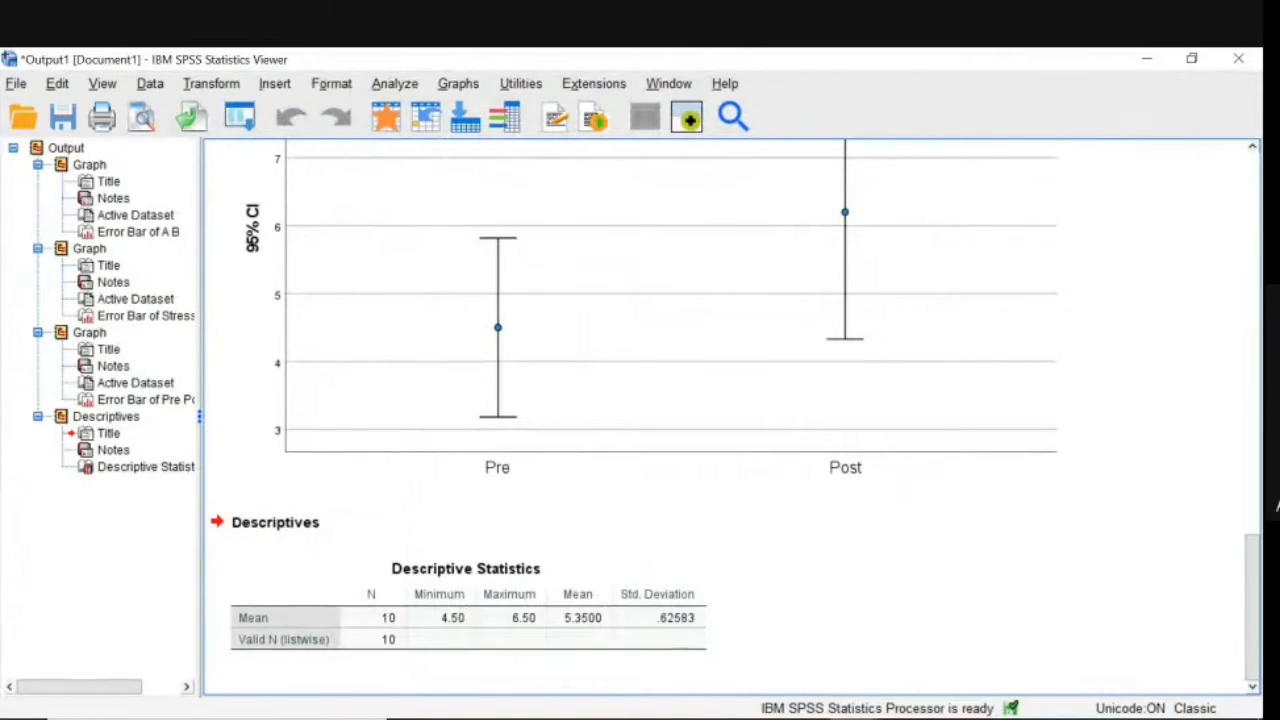
mouse_move(850, 712)
click(880, 640)
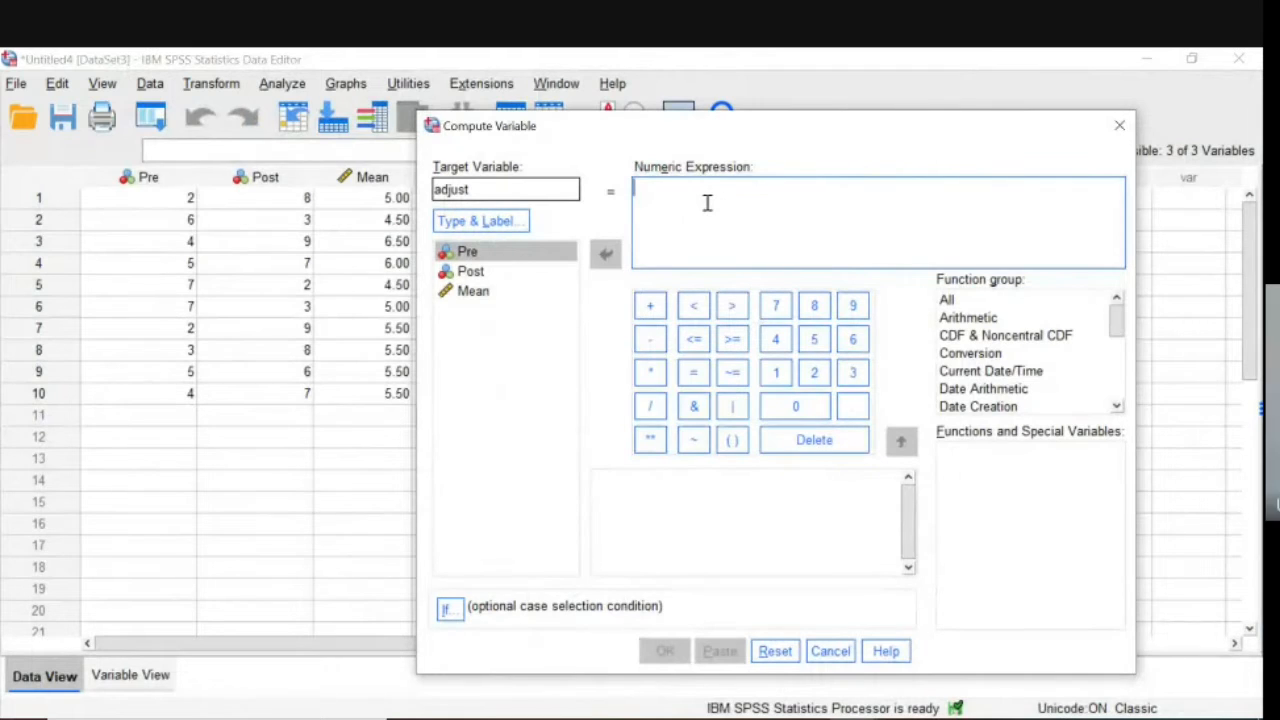
text(5.35 -)
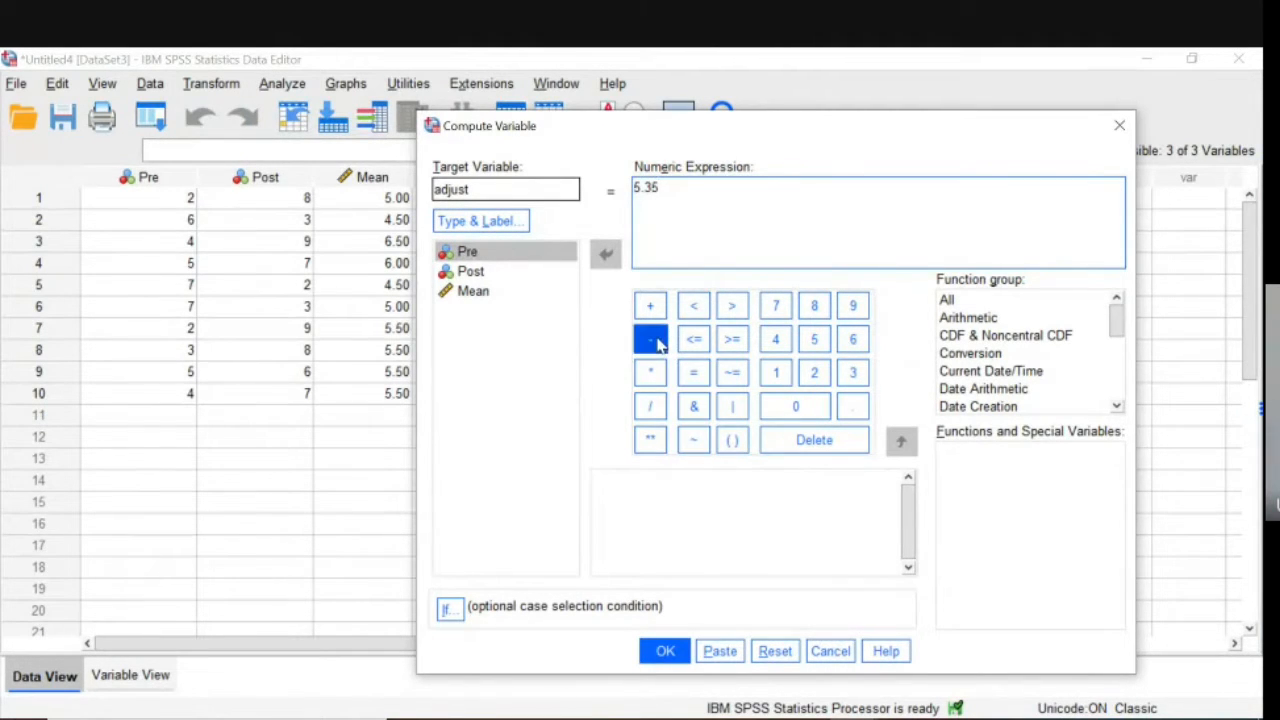
click(476, 297)
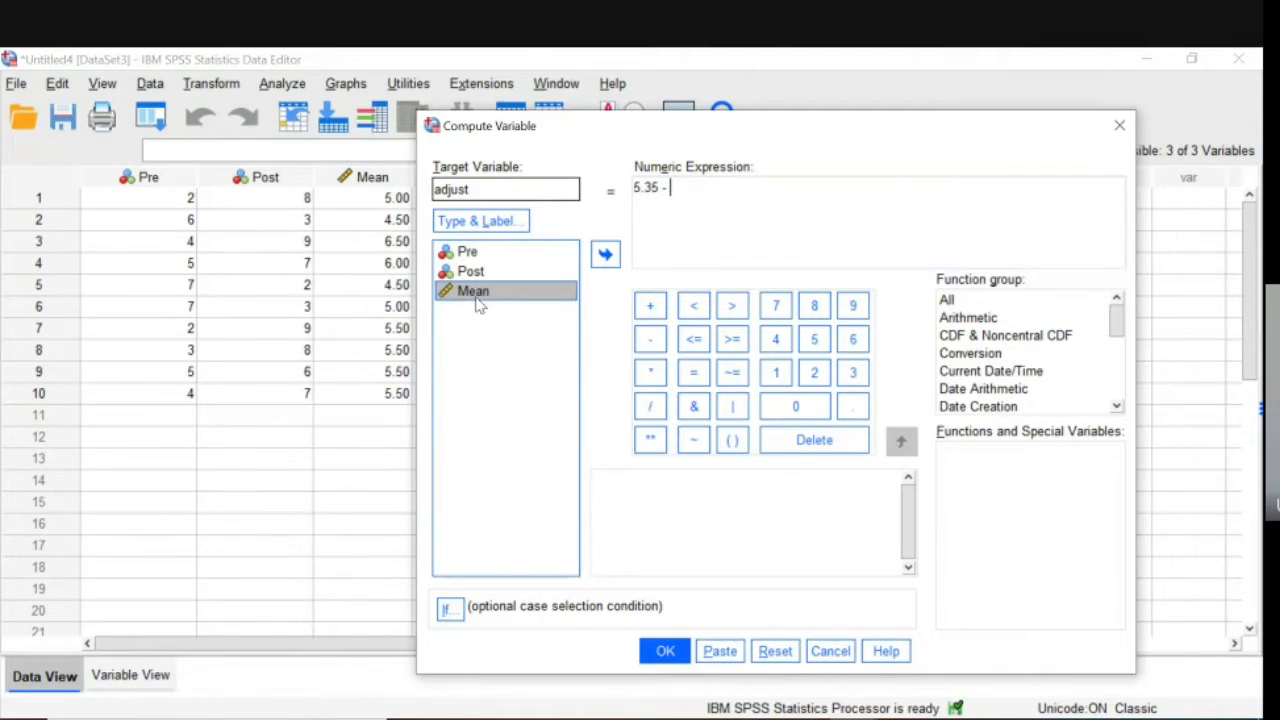
click(607, 255)
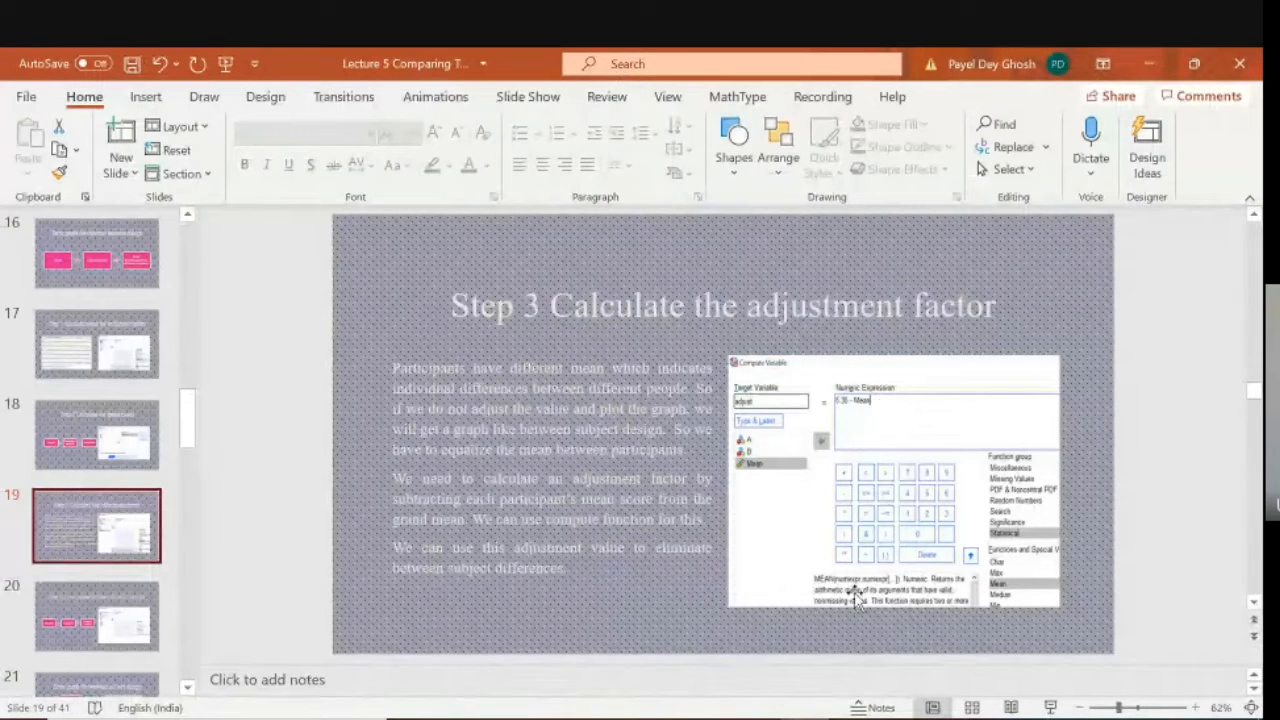
Run the adjust computation in SPSS, and return to the data set to view the new adjust column.
mouse_move(853, 718)
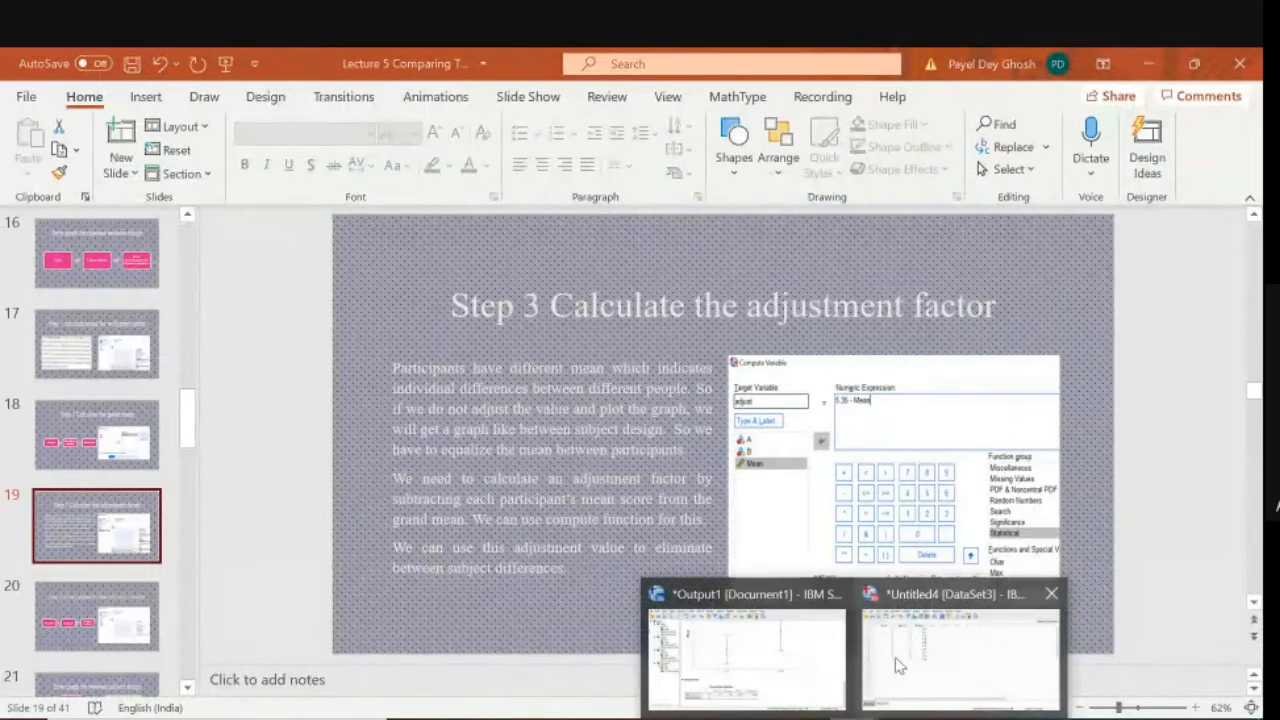
click(910, 682)
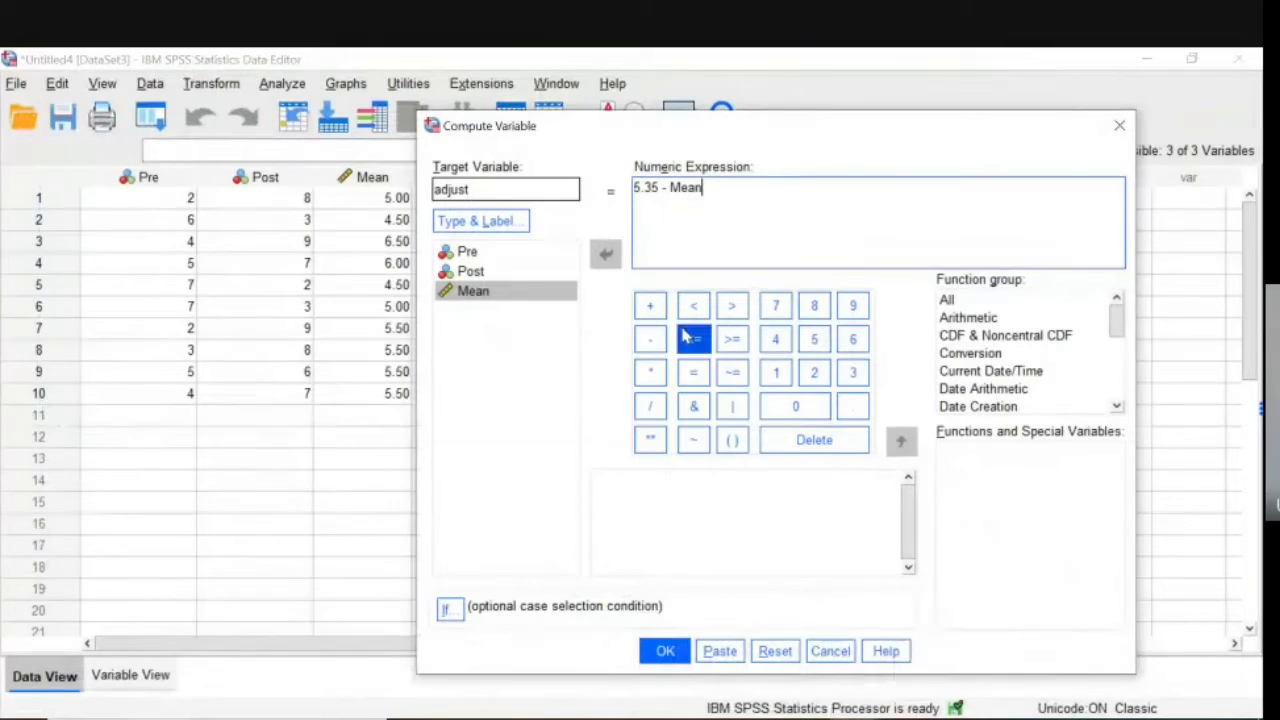
click(665, 651)
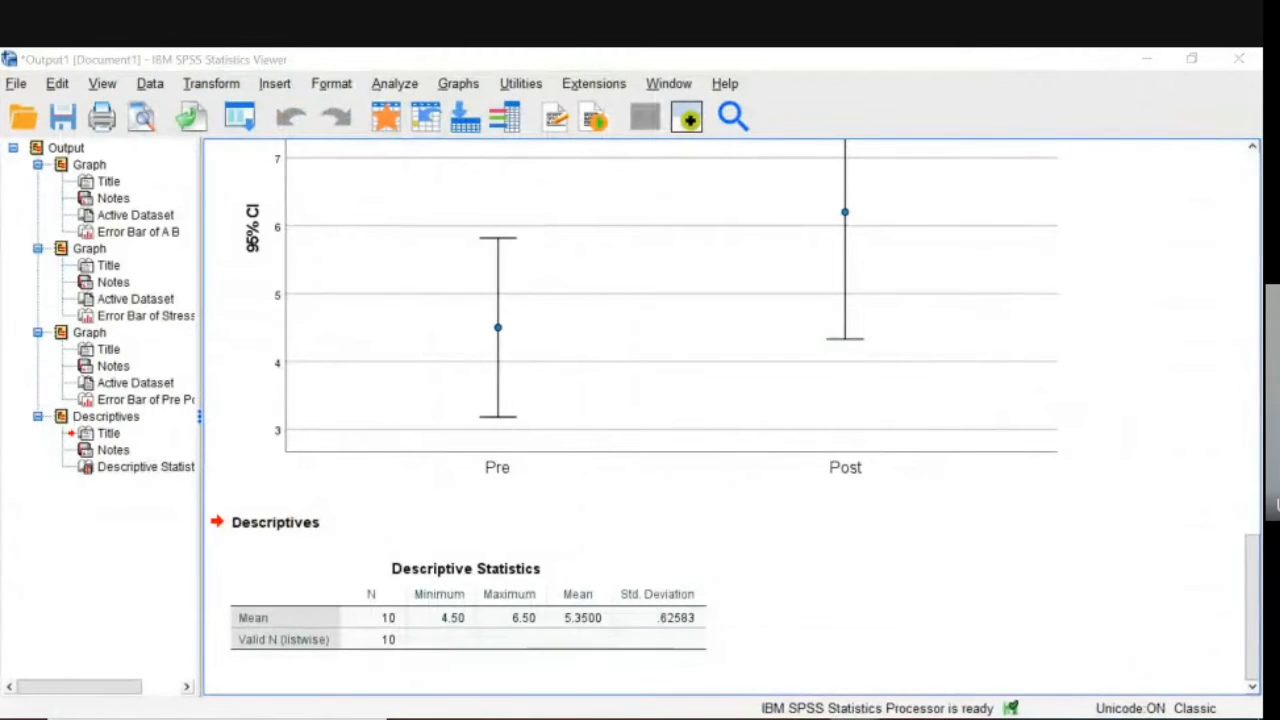
mouse_move(826, 716)
click(916, 676)
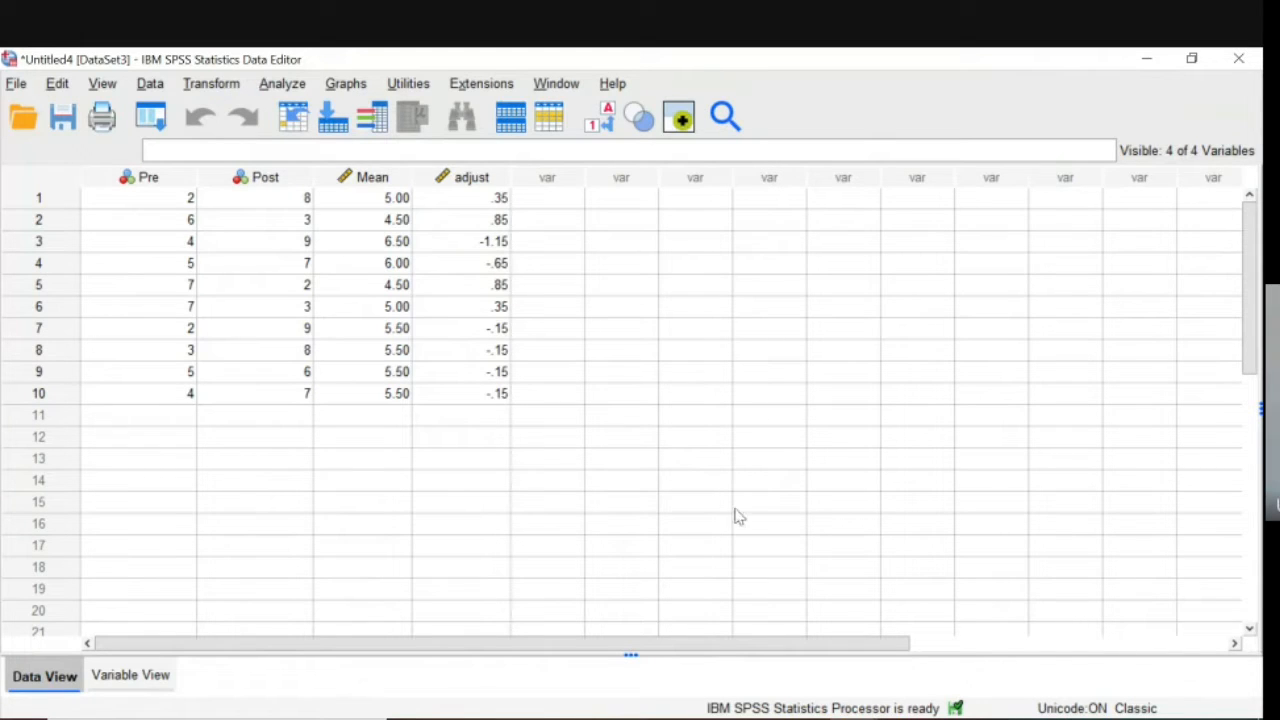
Switch to PowerPoint and view the "Step 4 Create adjusted values for each variable" slide.
click(400, 718)
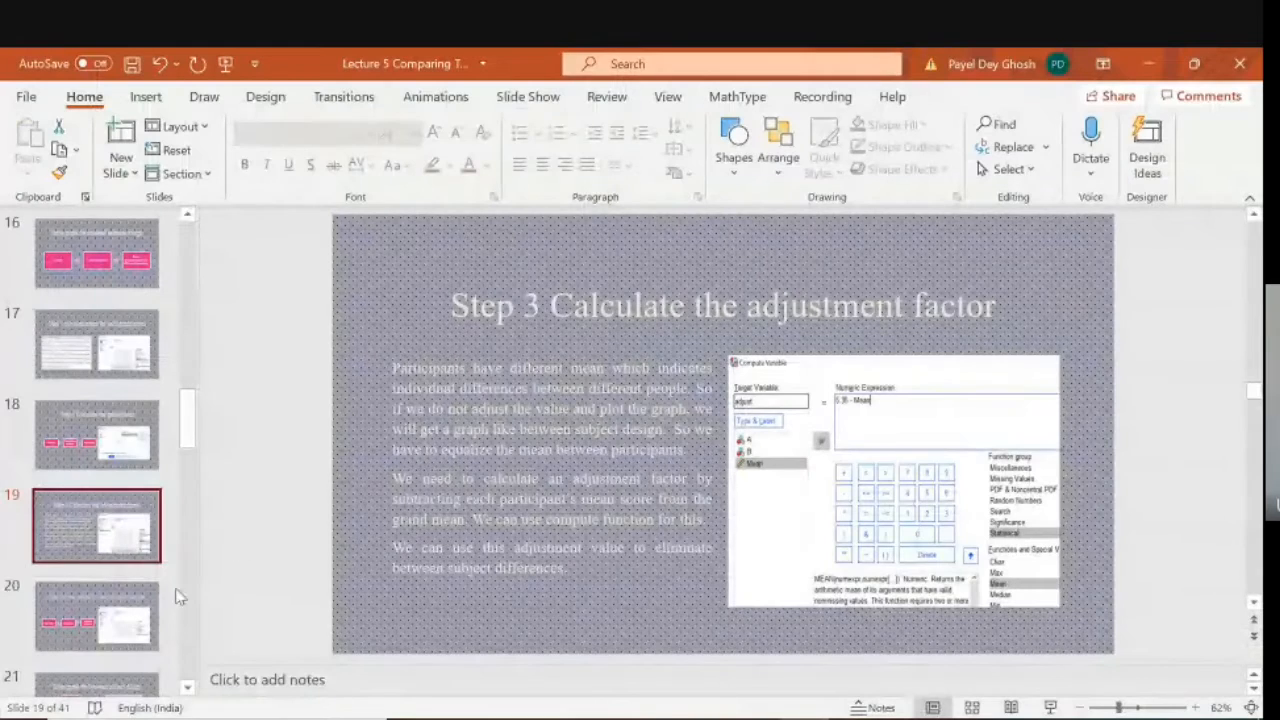
click(121, 614)
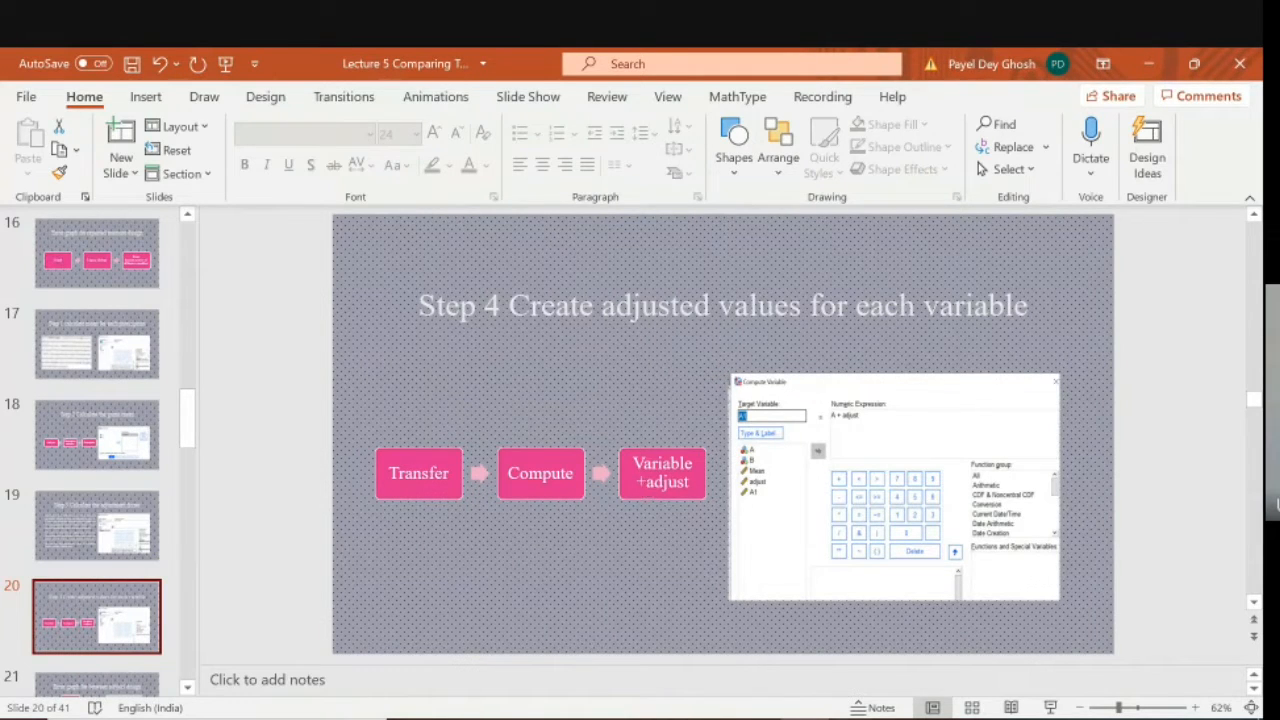
Switch to the SPSS data set, clear the previous Compute Variable settings and name the new target variable Pre_1.
click(913, 668)
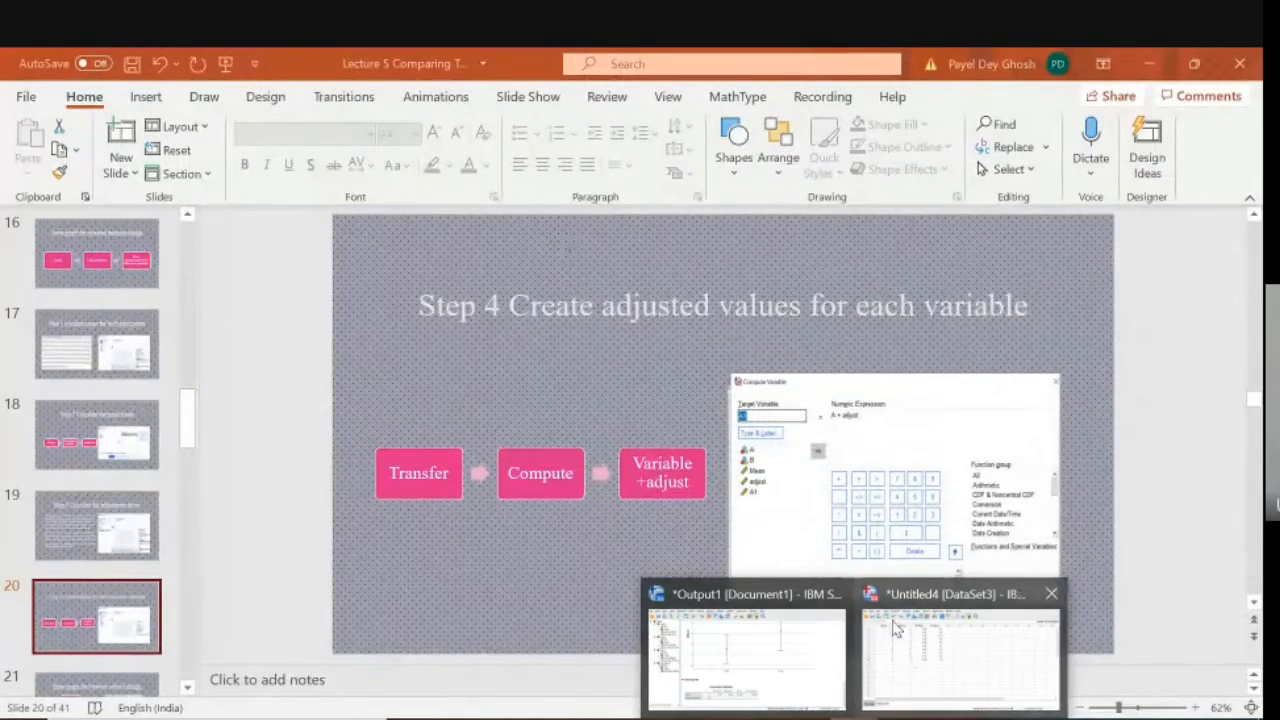
click(897, 628)
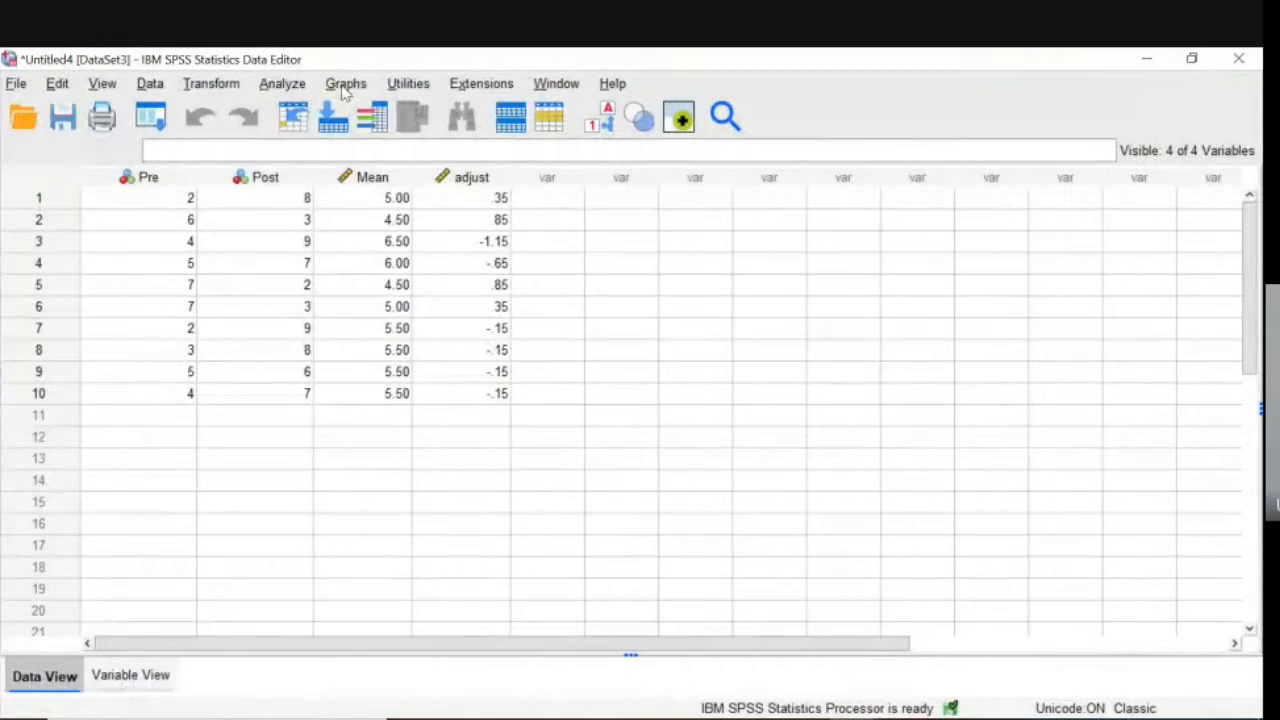
click(224, 86)
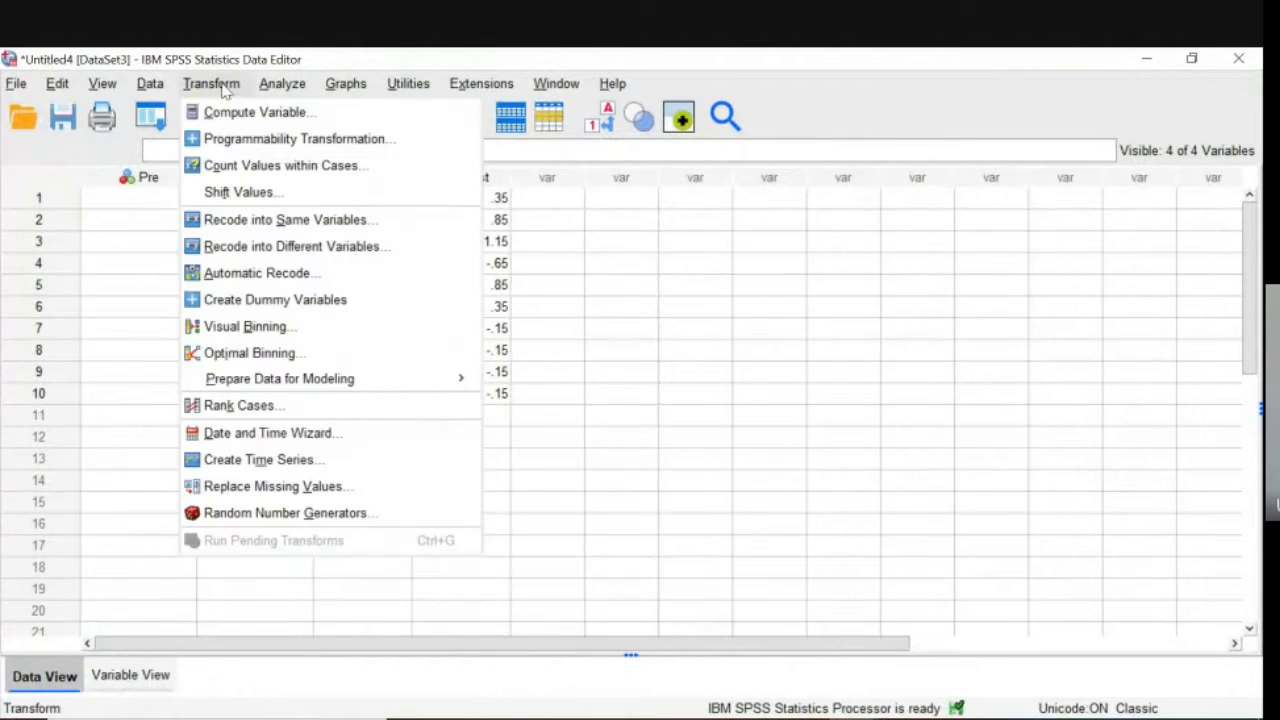
click(236, 115)
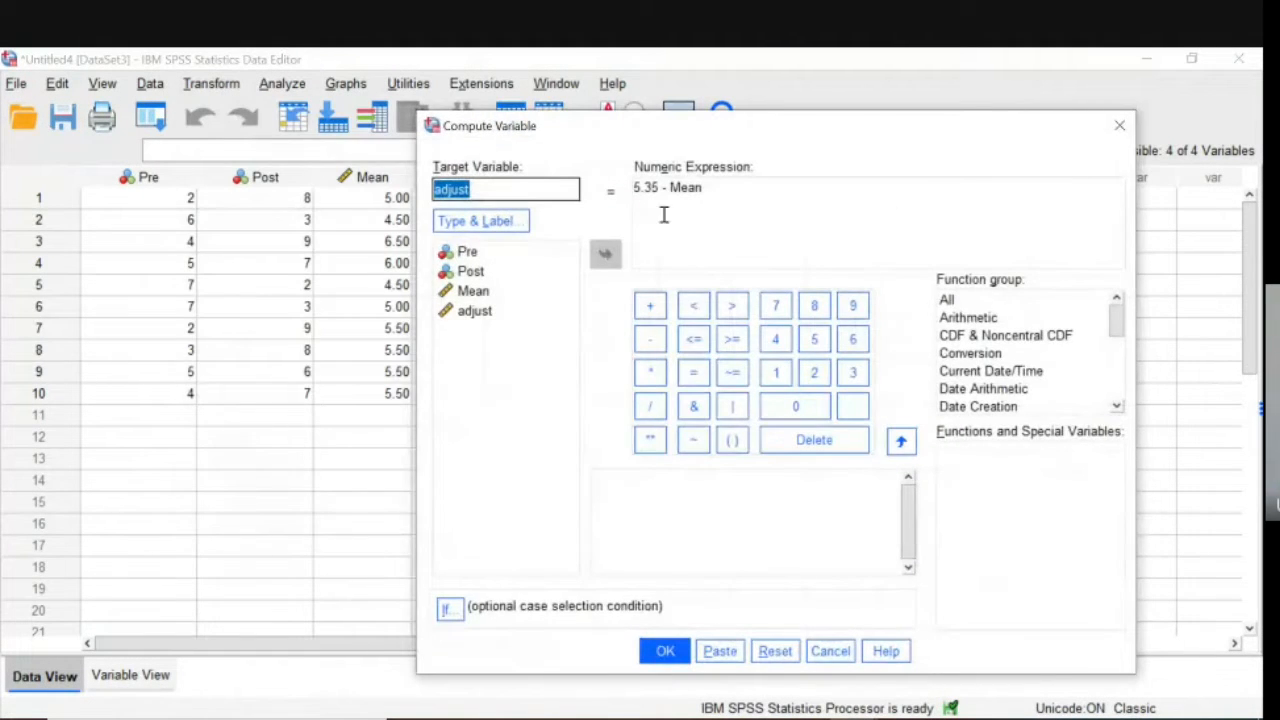
click(782, 652)
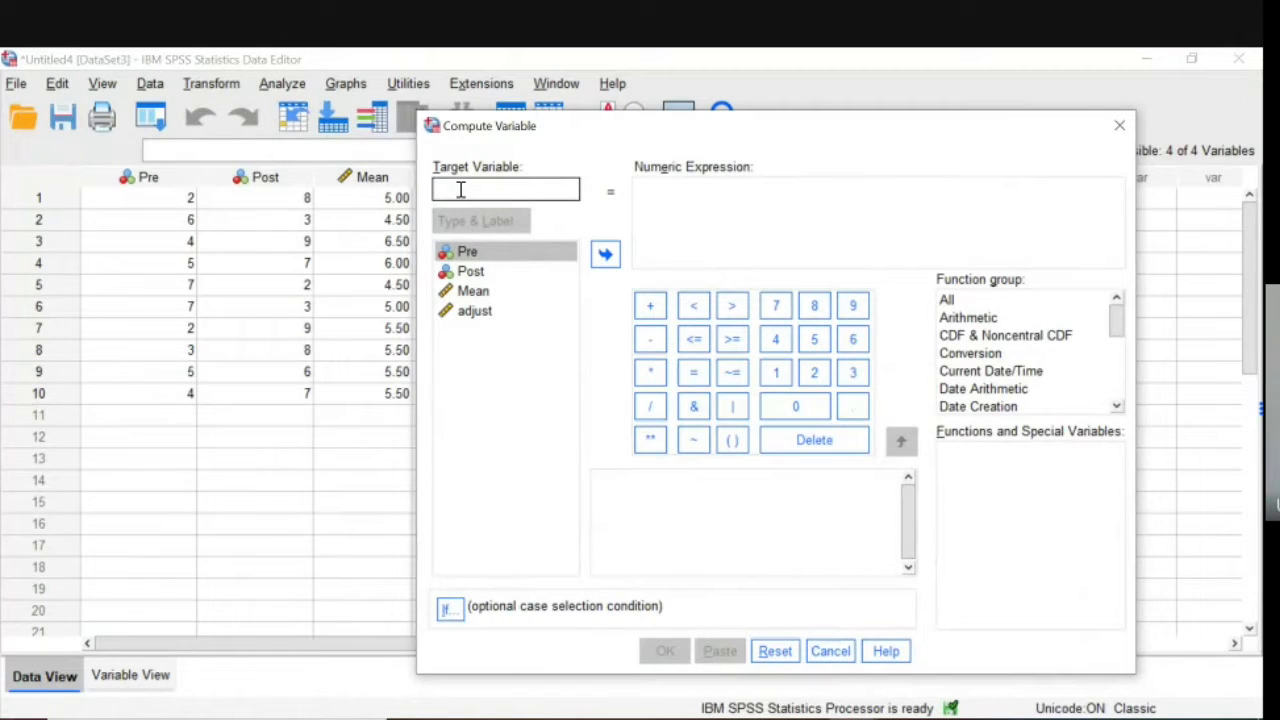
text(Pre_1)
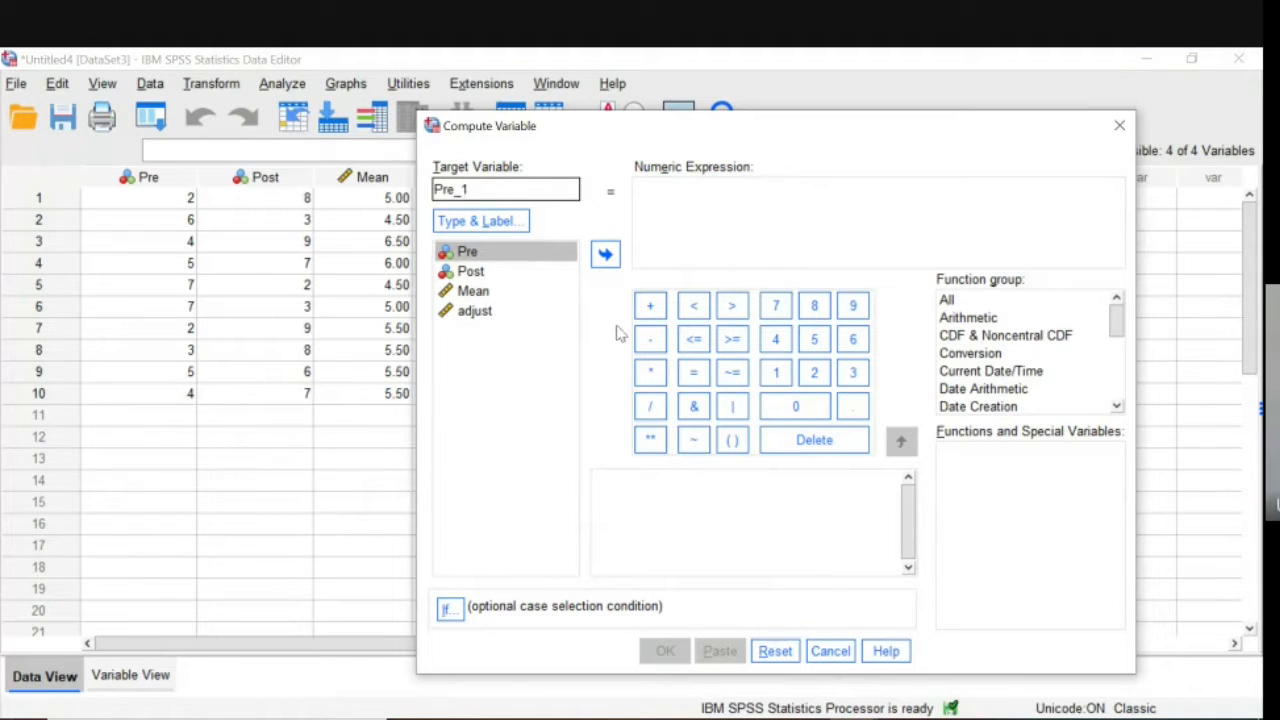
Set the numeric expression for Pre_1 to Pre + adjust, checking it against the Step 4 slide in PowerPoint.
click(605, 257)
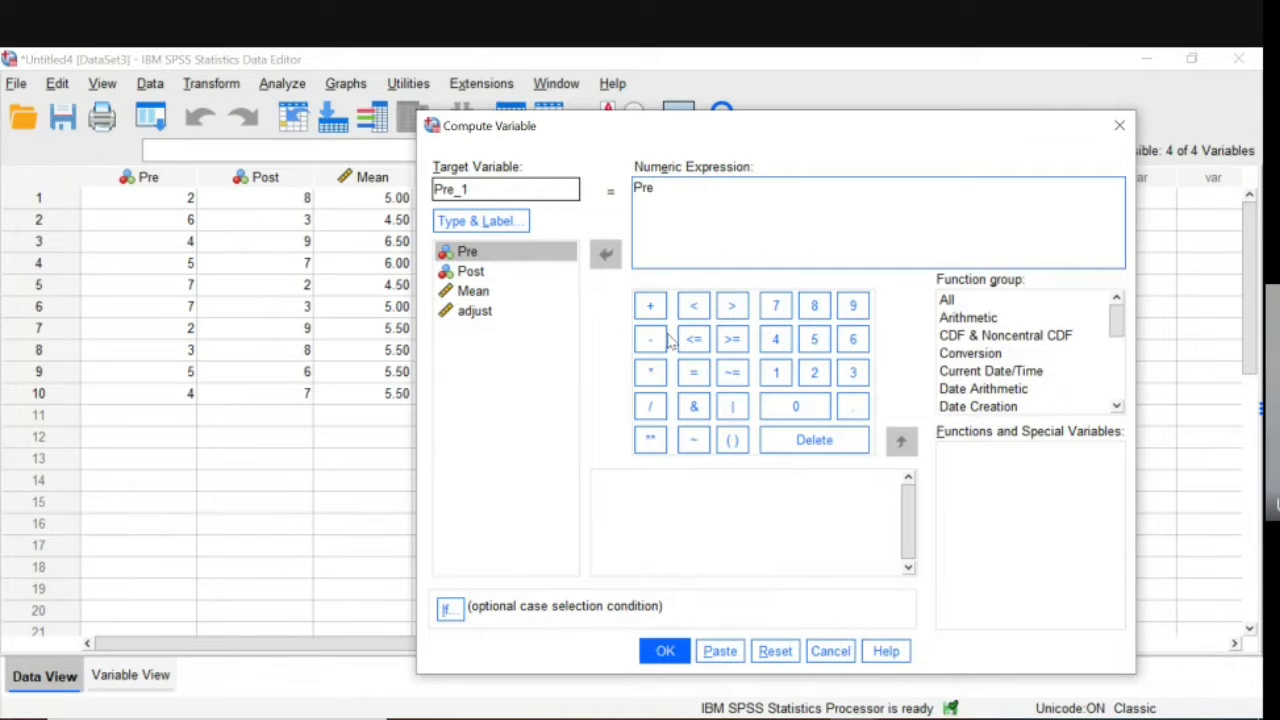
click(650, 305)
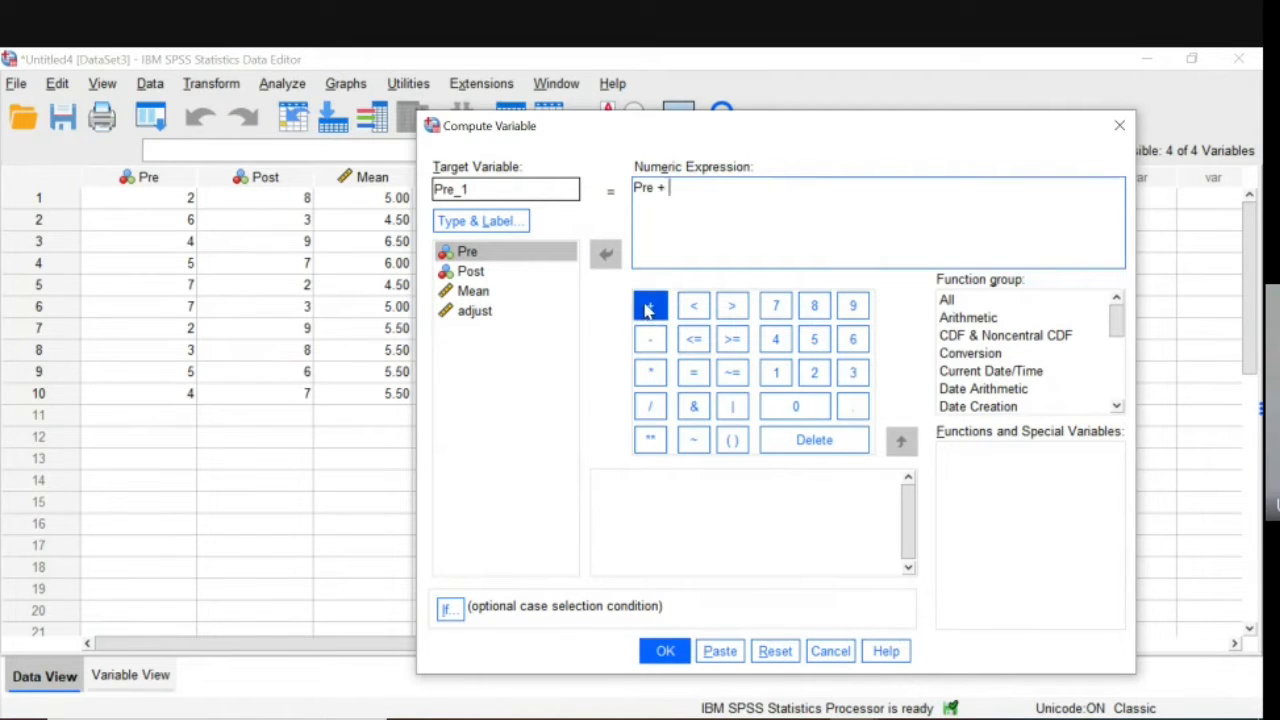
click(477, 316)
click(607, 254)
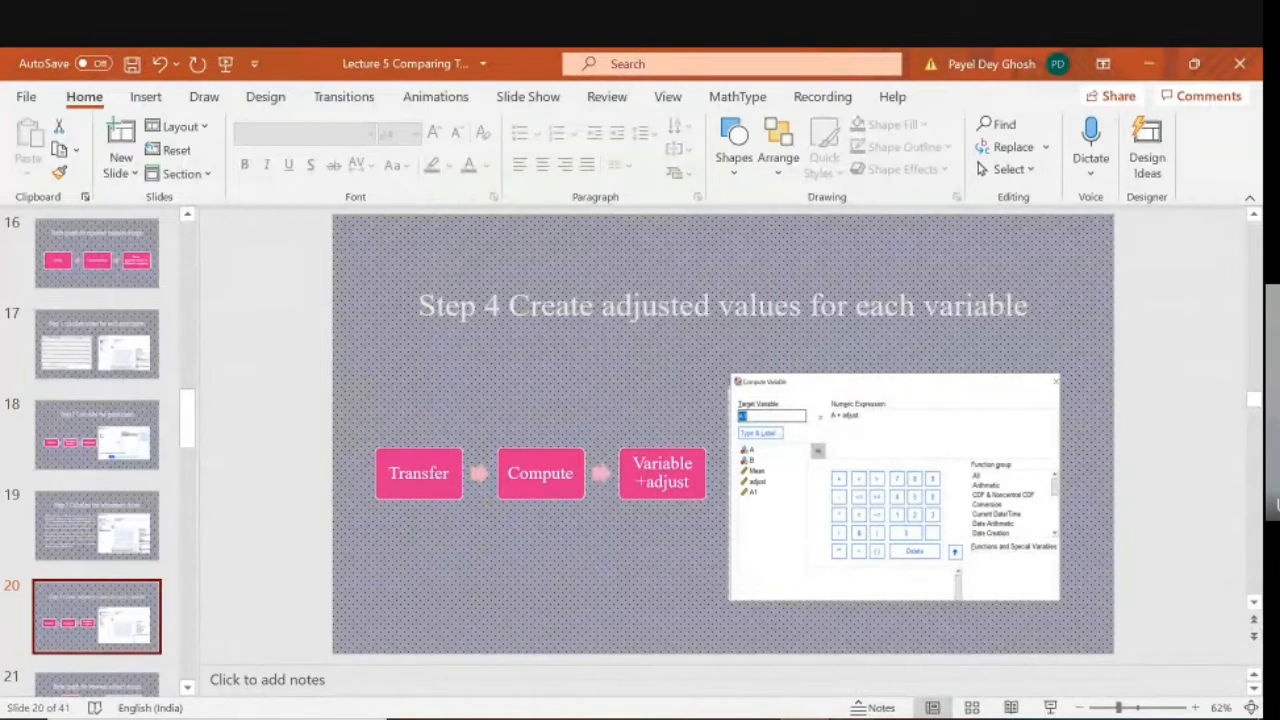
click(905, 675)
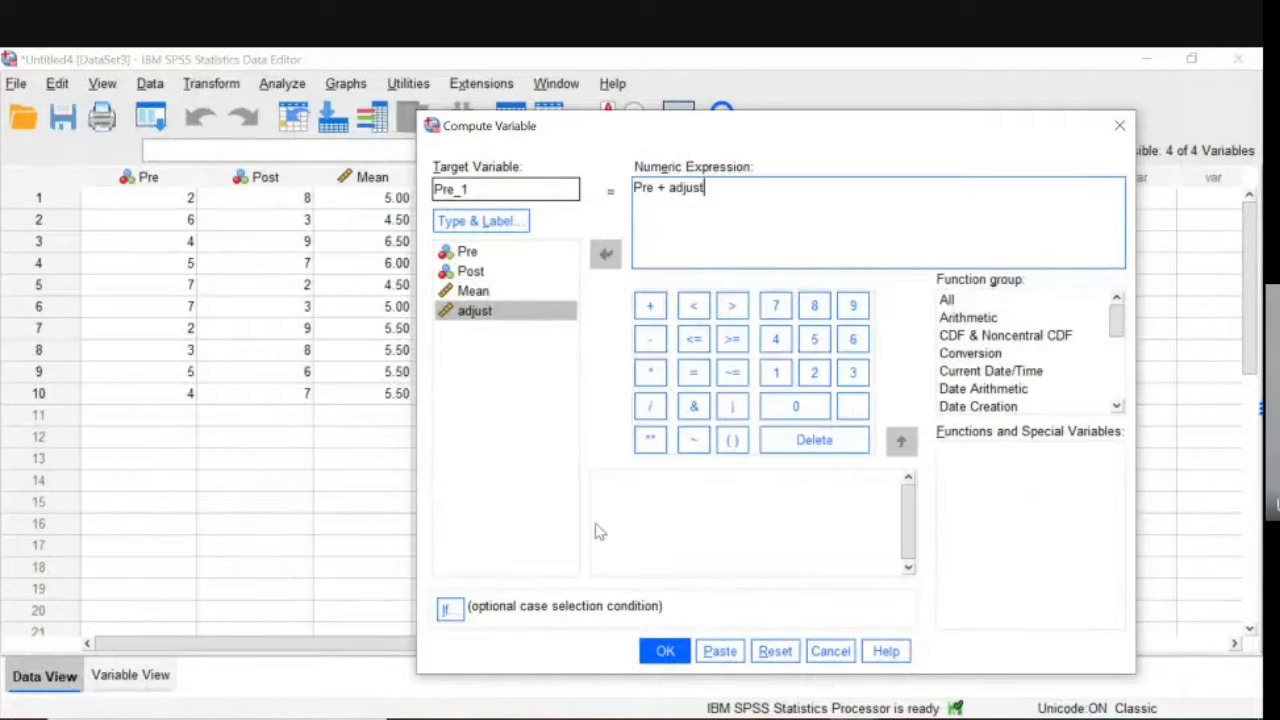
Run the Pre_1 computation and return to the data set to view the new column.
click(666, 651)
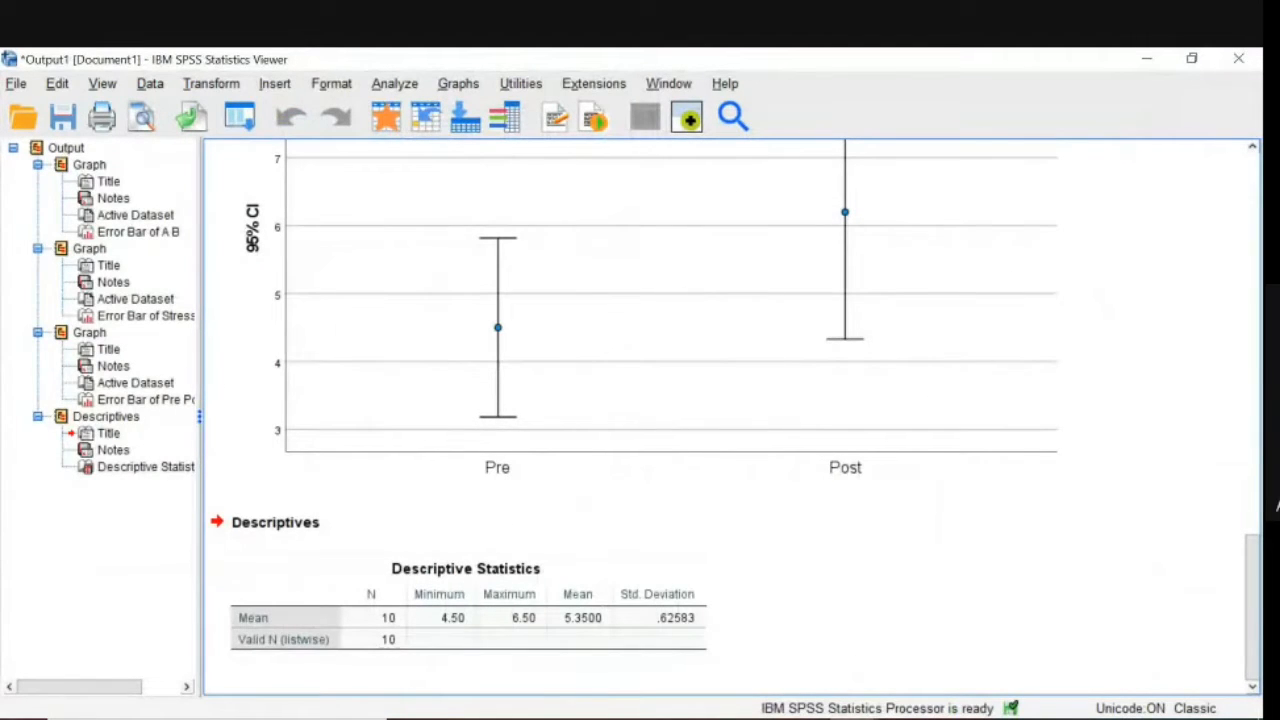
click(810, 718)
click(962, 650)
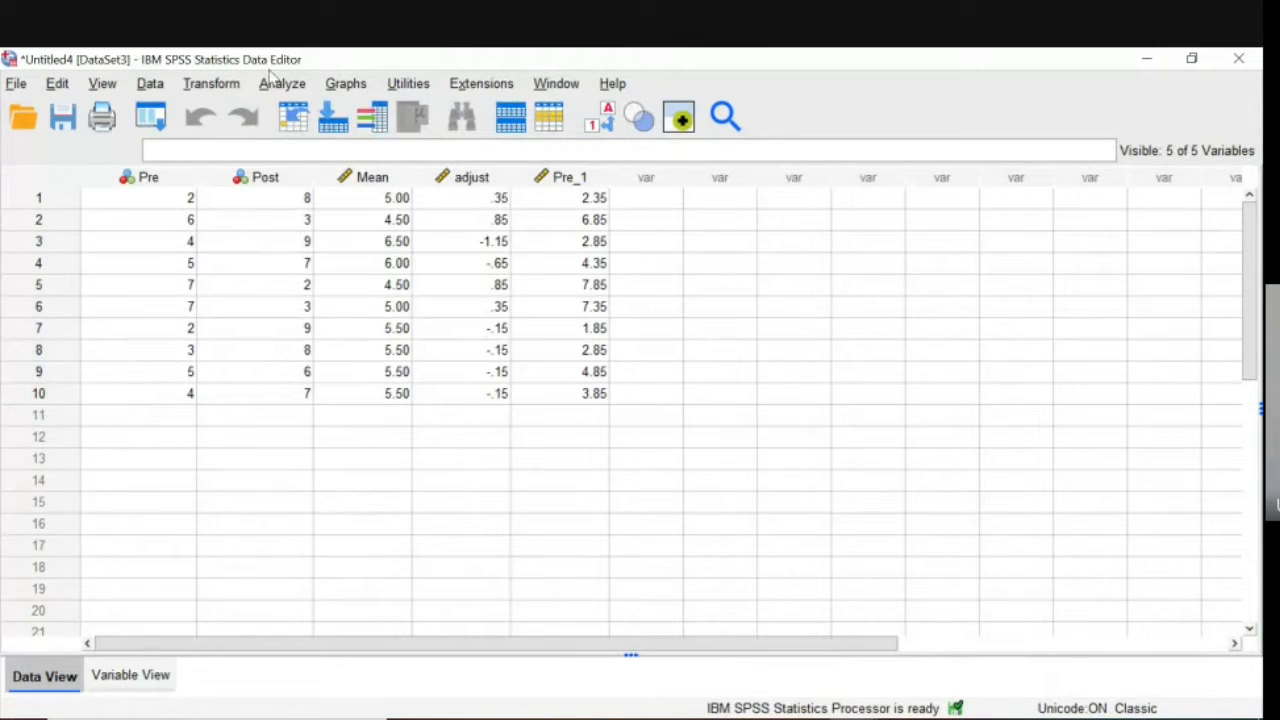
Reopen Compute Variable for the second adjusted variable and change the target variable name to Post_1.
click(218, 86)
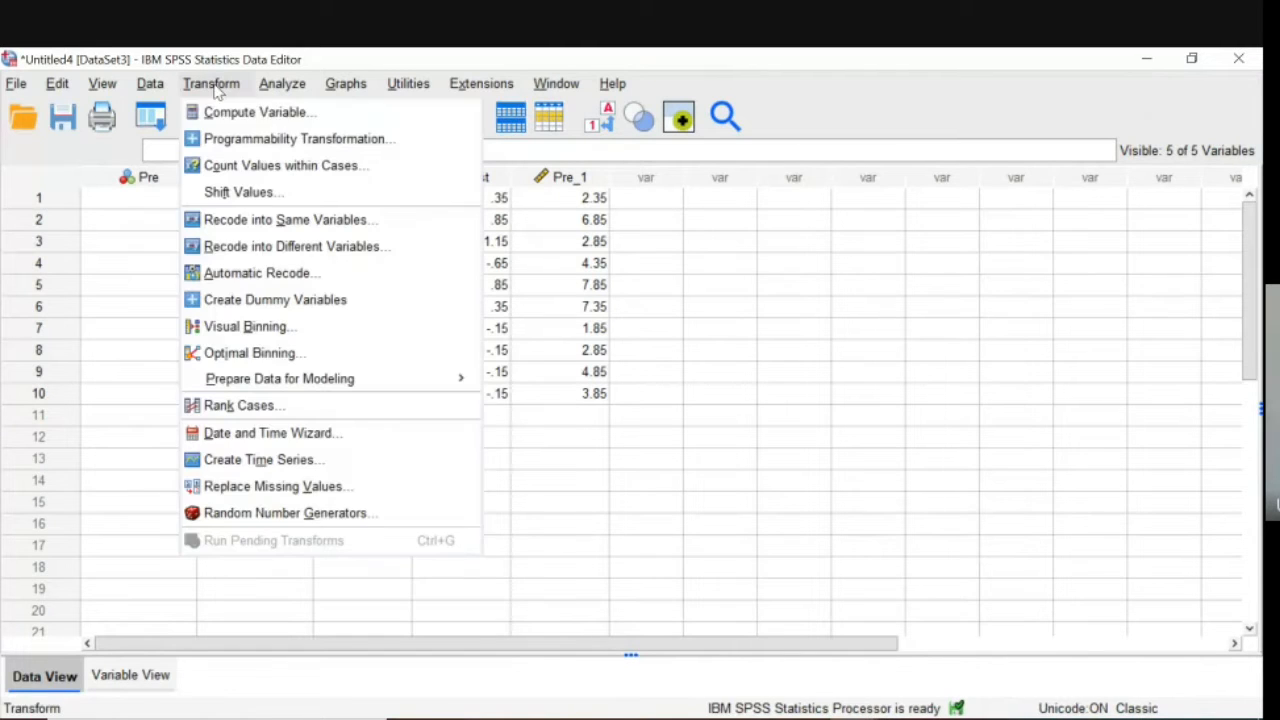
click(225, 114)
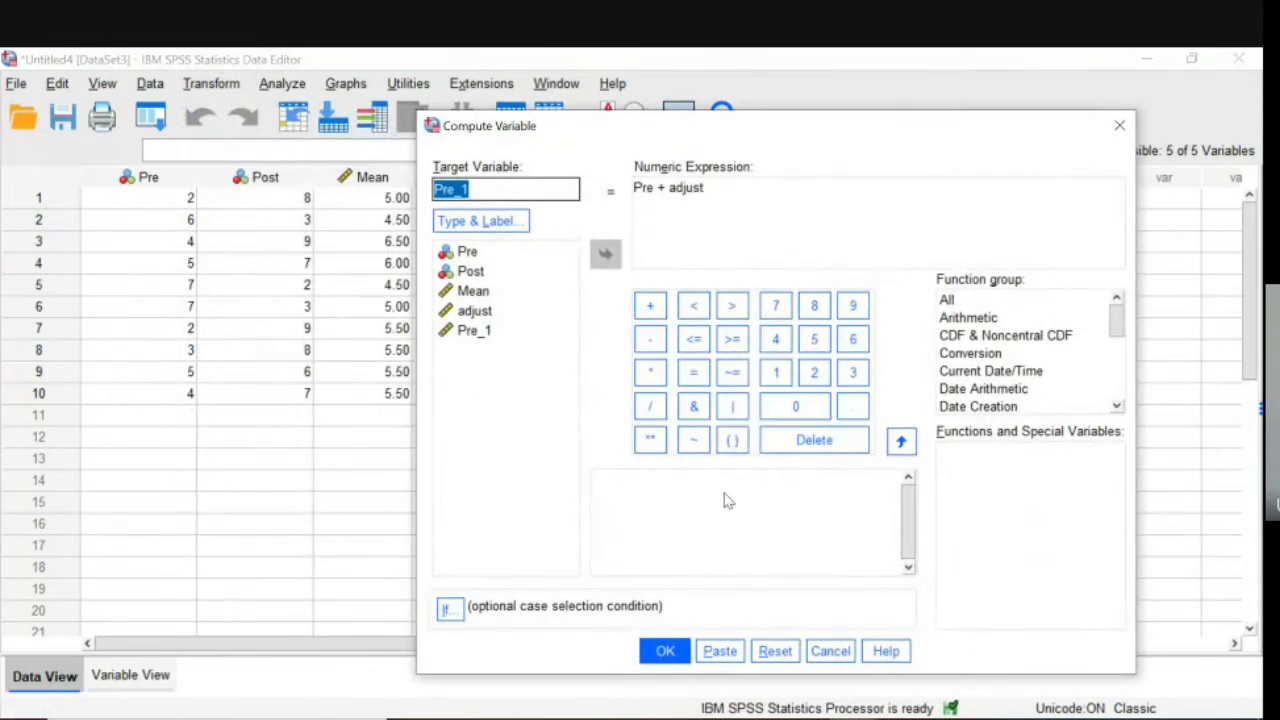
click(455, 192)
key(BackSpace)
text(ost)
Replace Pre with Post in the numeric expression so that it reads Post + adjust.
click(651, 188)
key(BackSpace)
key(BackSpace)
key(BackSpace)
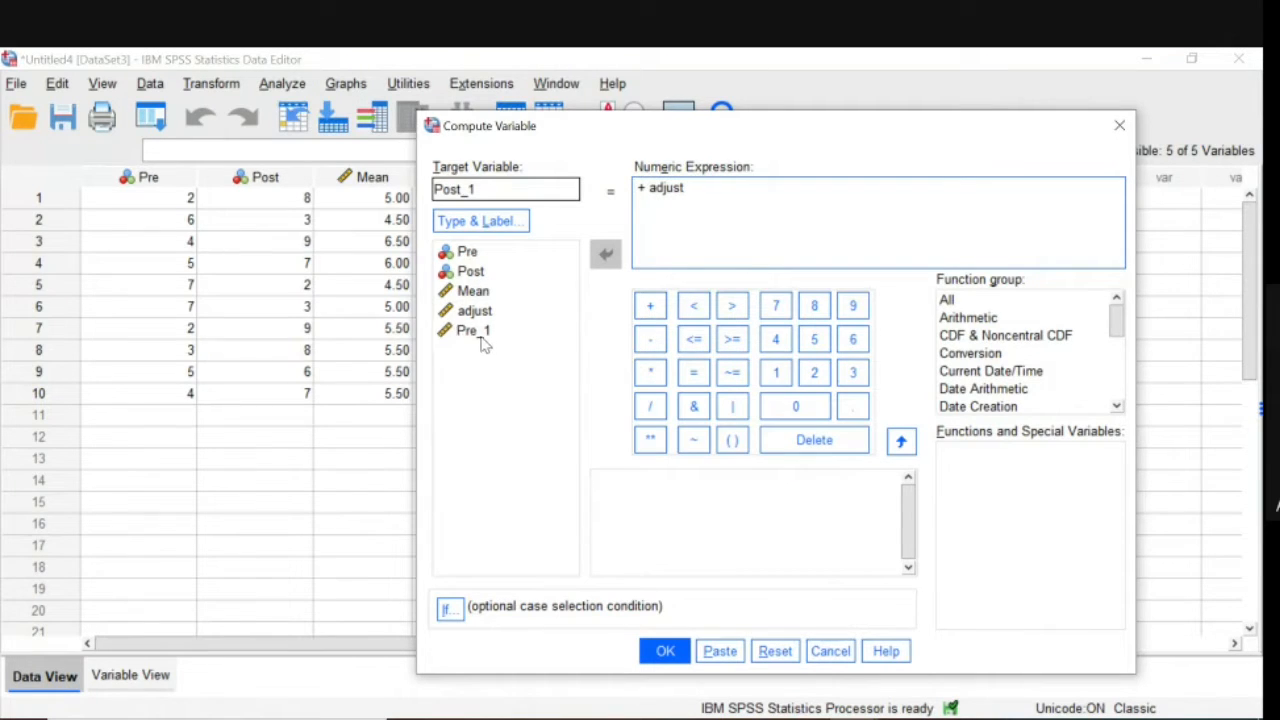
click(477, 276)
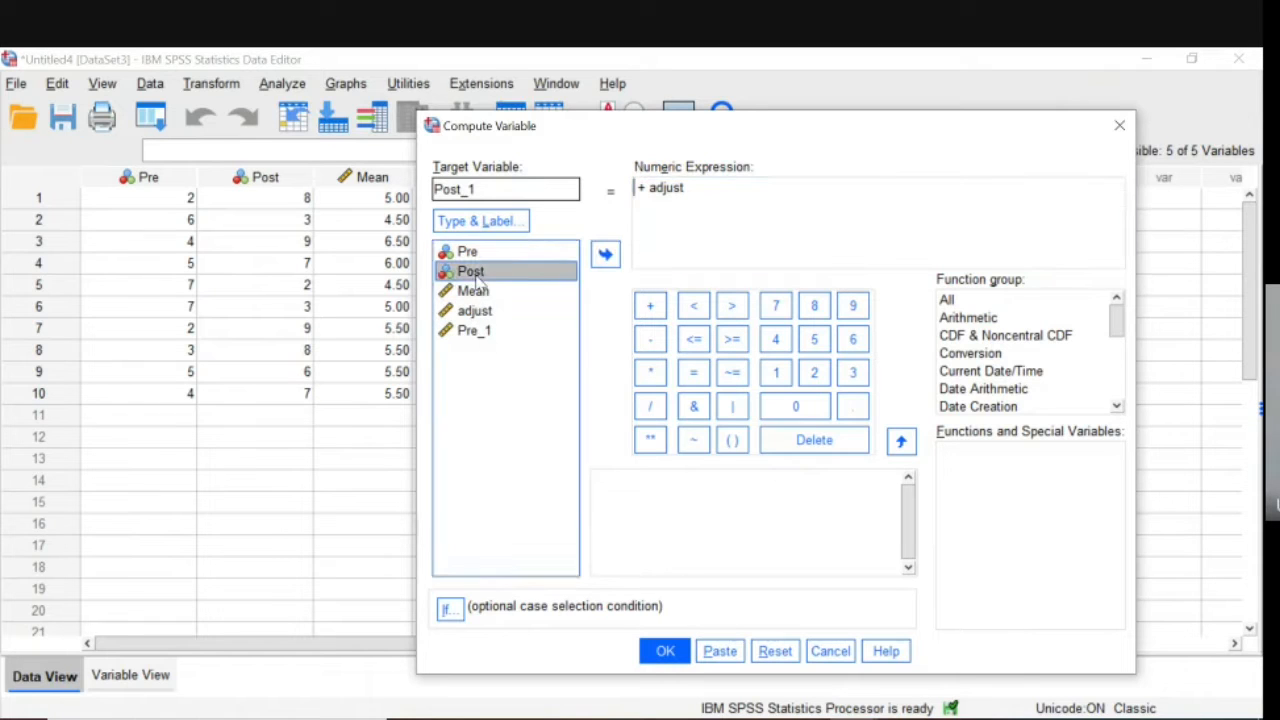
click(598, 260)
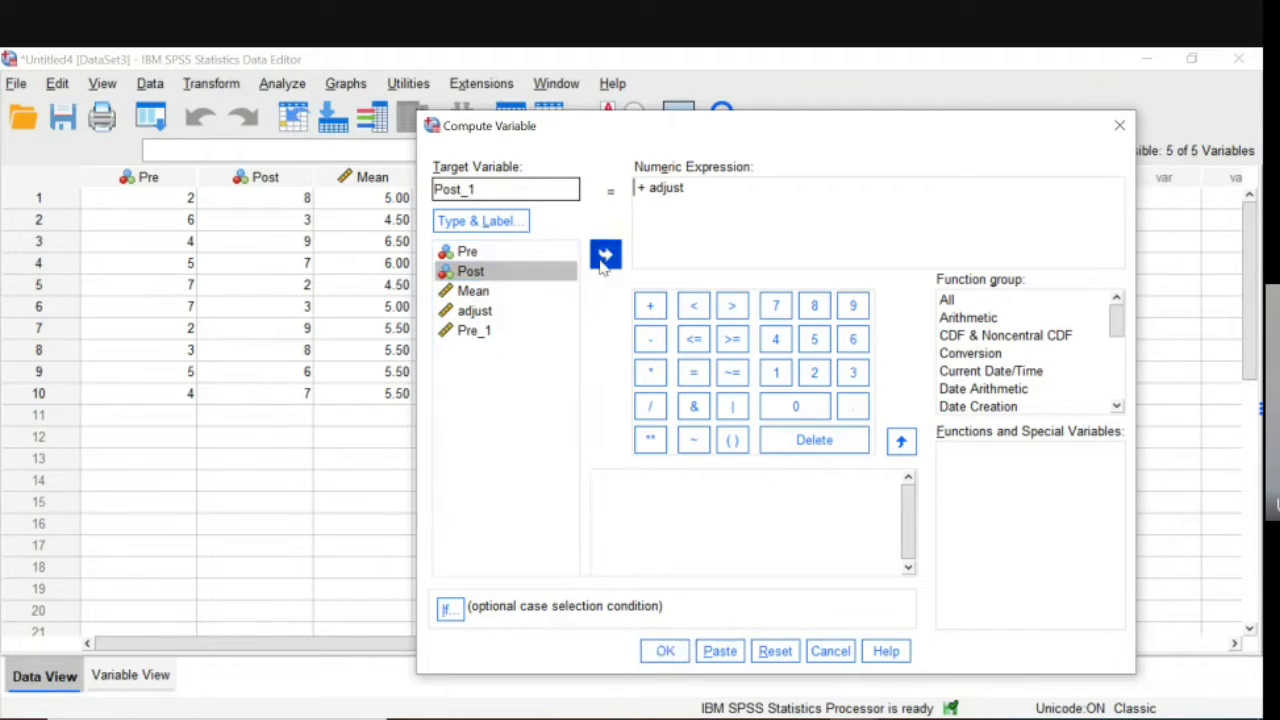
Run the Post_1 computation and return to the data set to view the new column.
click(667, 651)
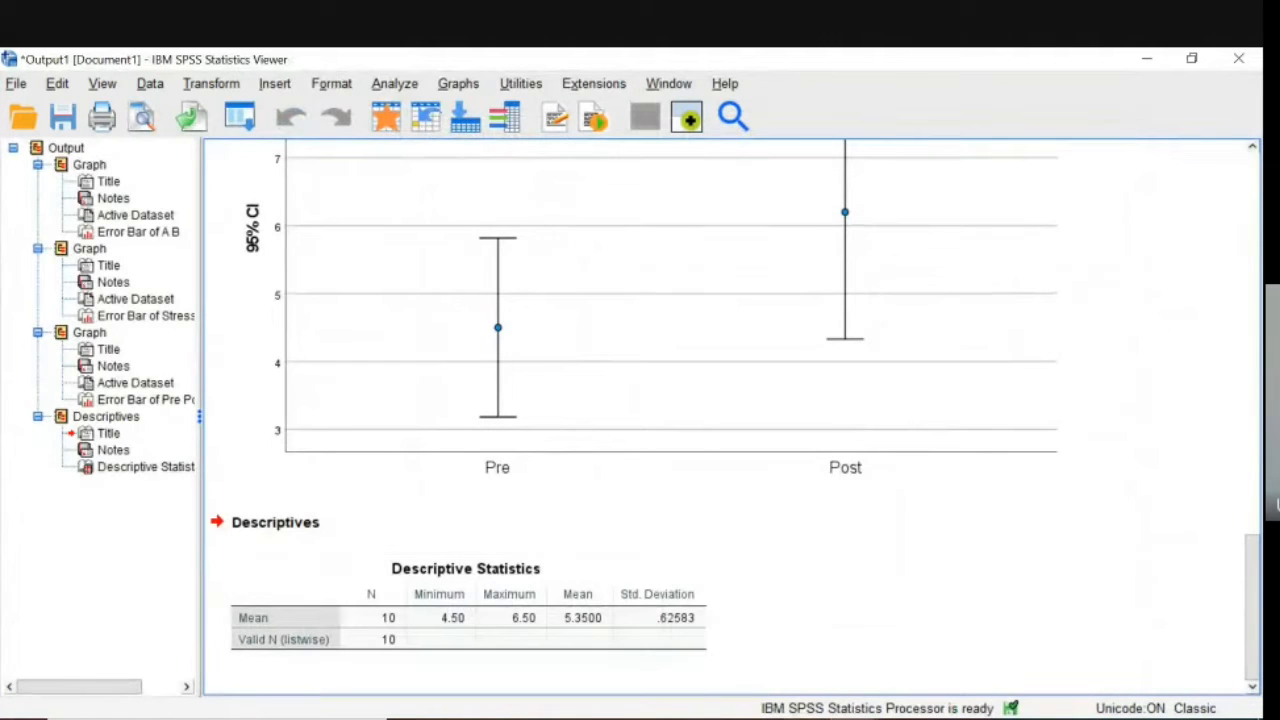
click(808, 718)
mouse_move(854, 718)
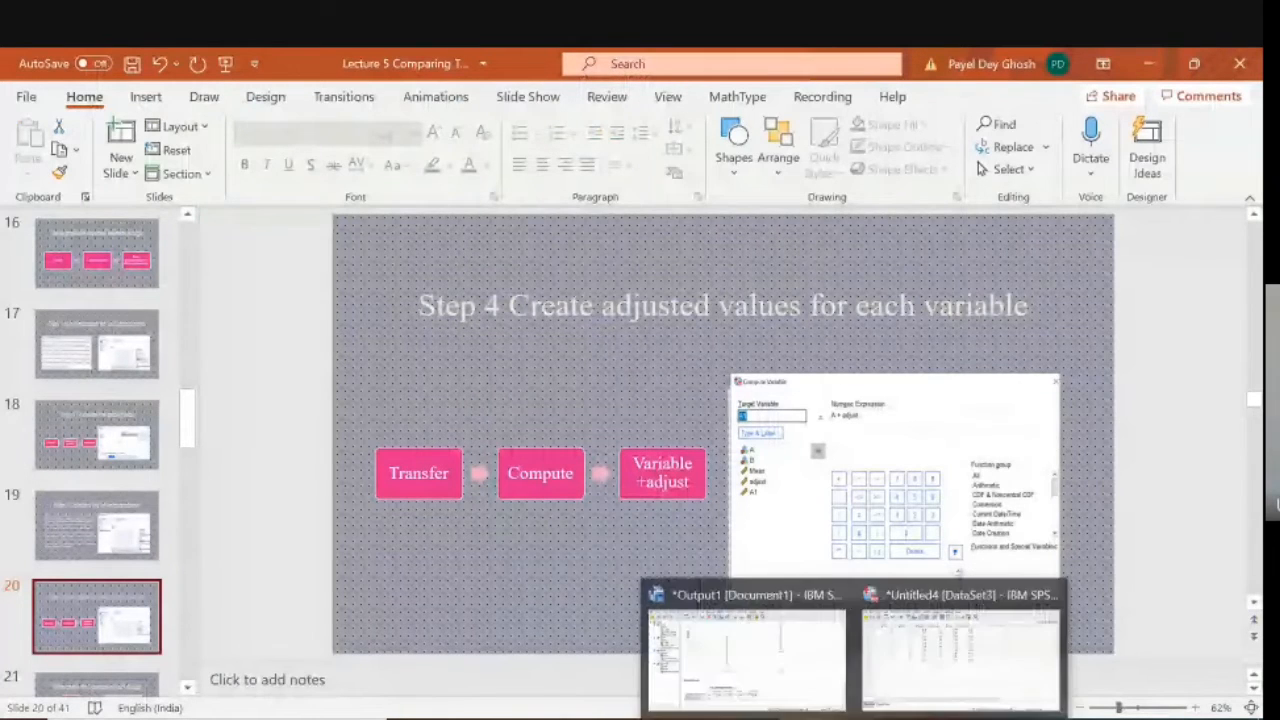
click(960, 650)
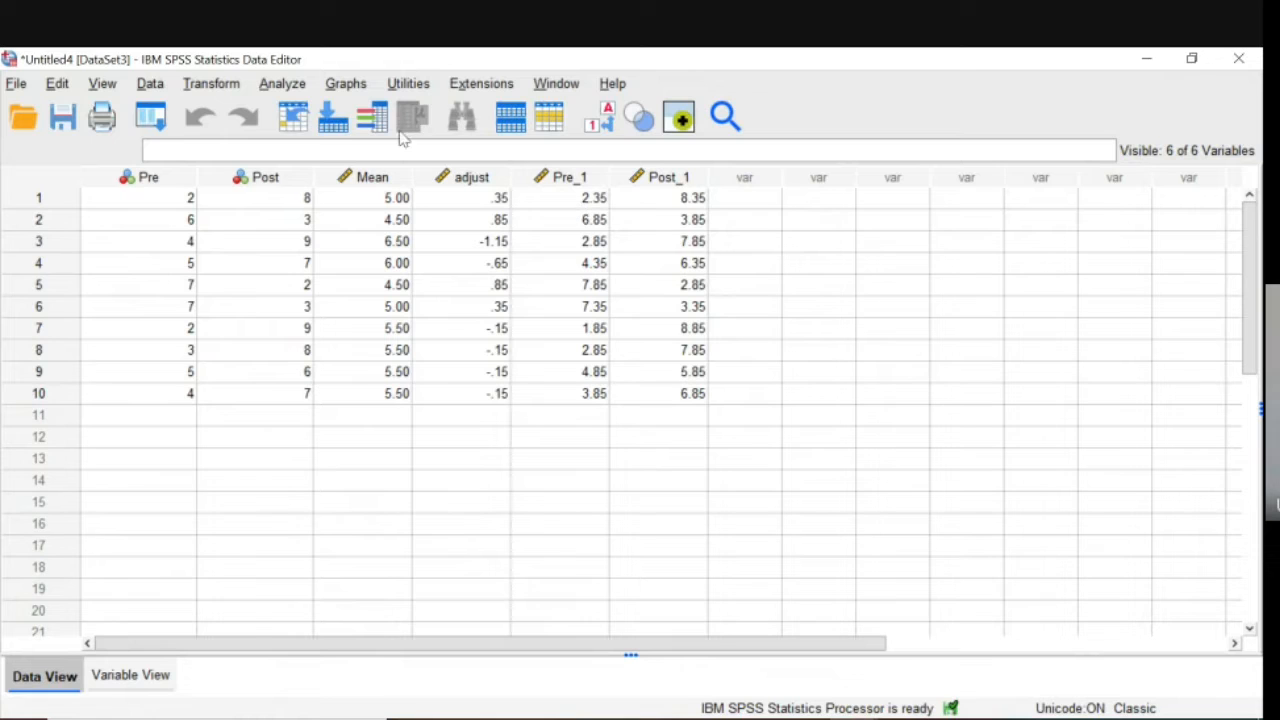
Start defining a simple error bar chart for summaries of separate variables.
click(345, 86)
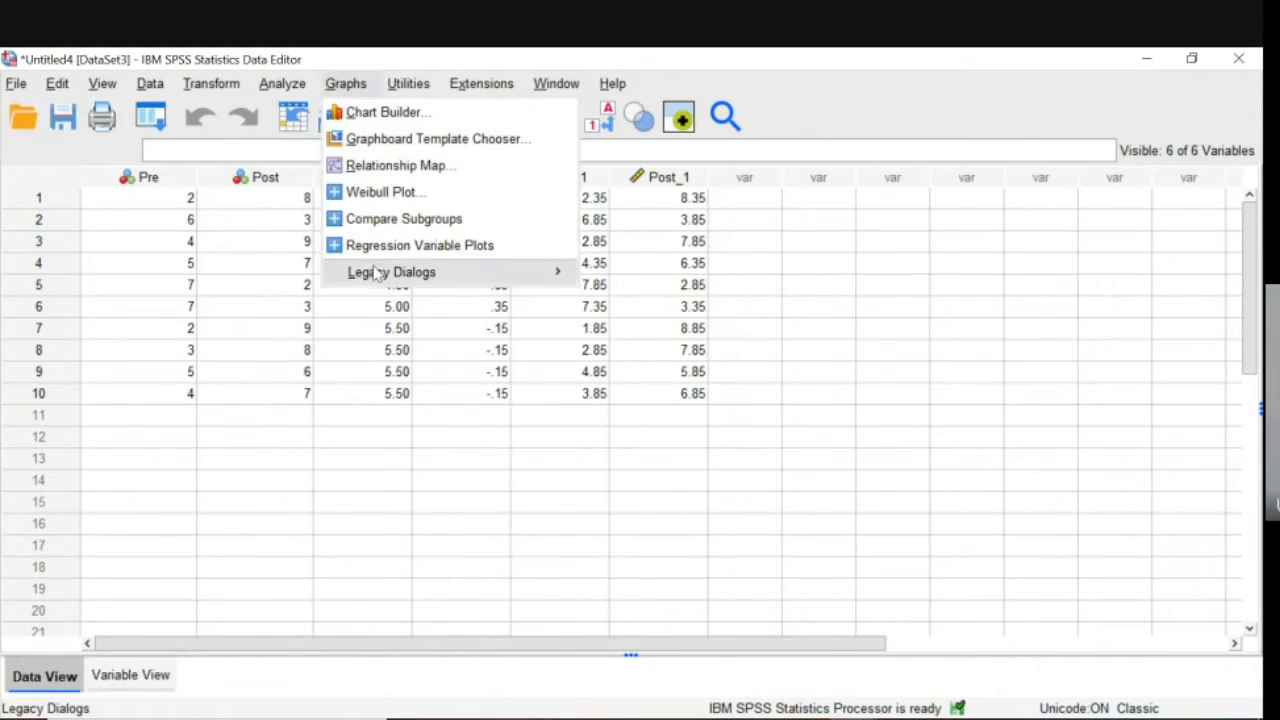
mouse_move(557, 272)
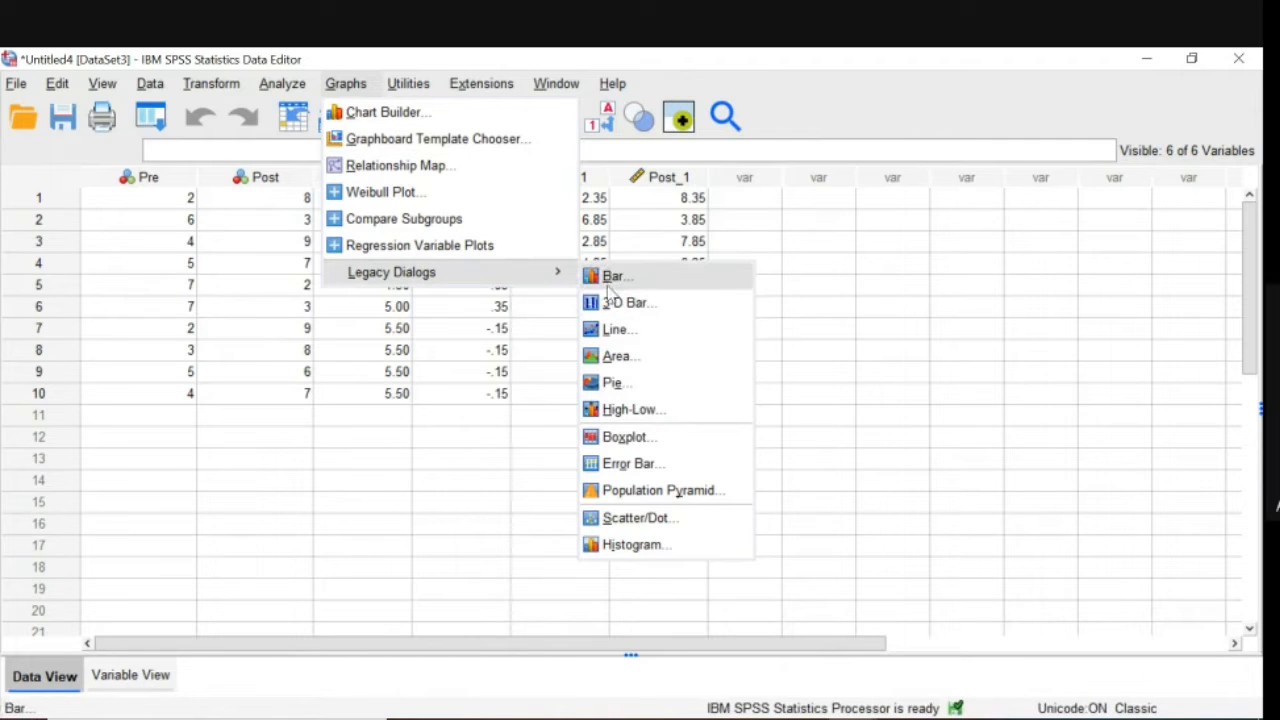
click(624, 464)
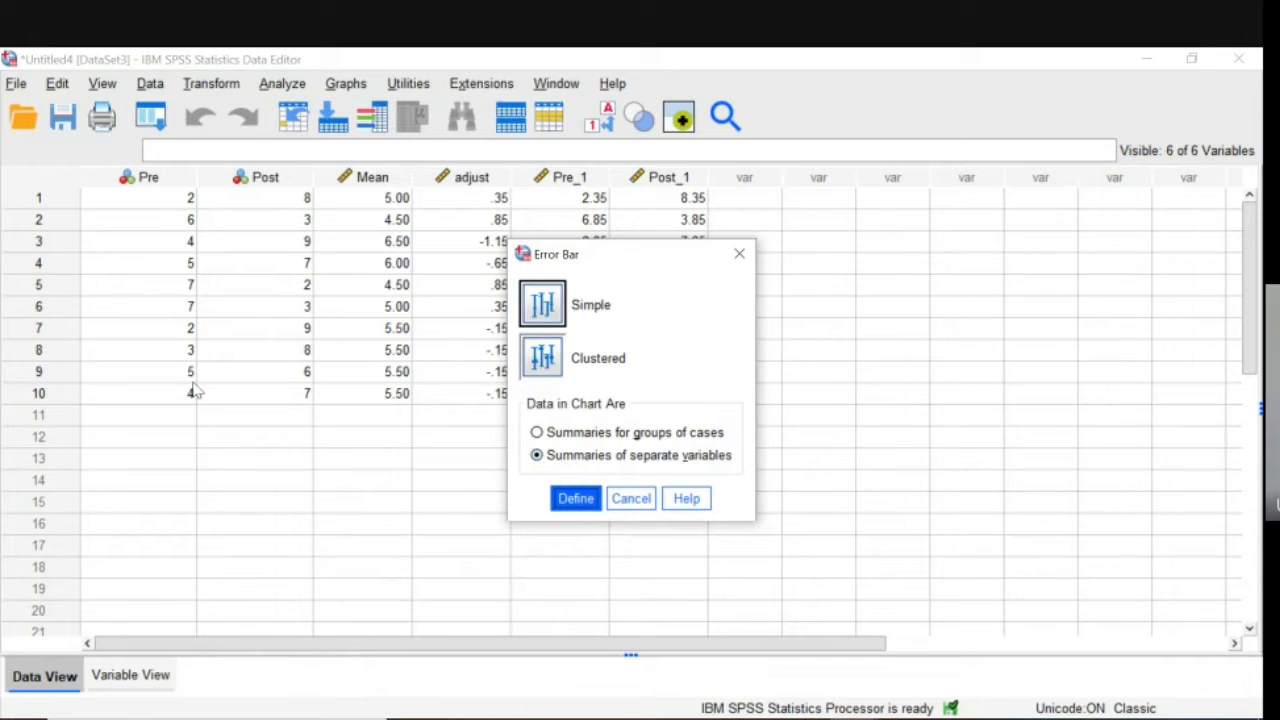
click(576, 498)
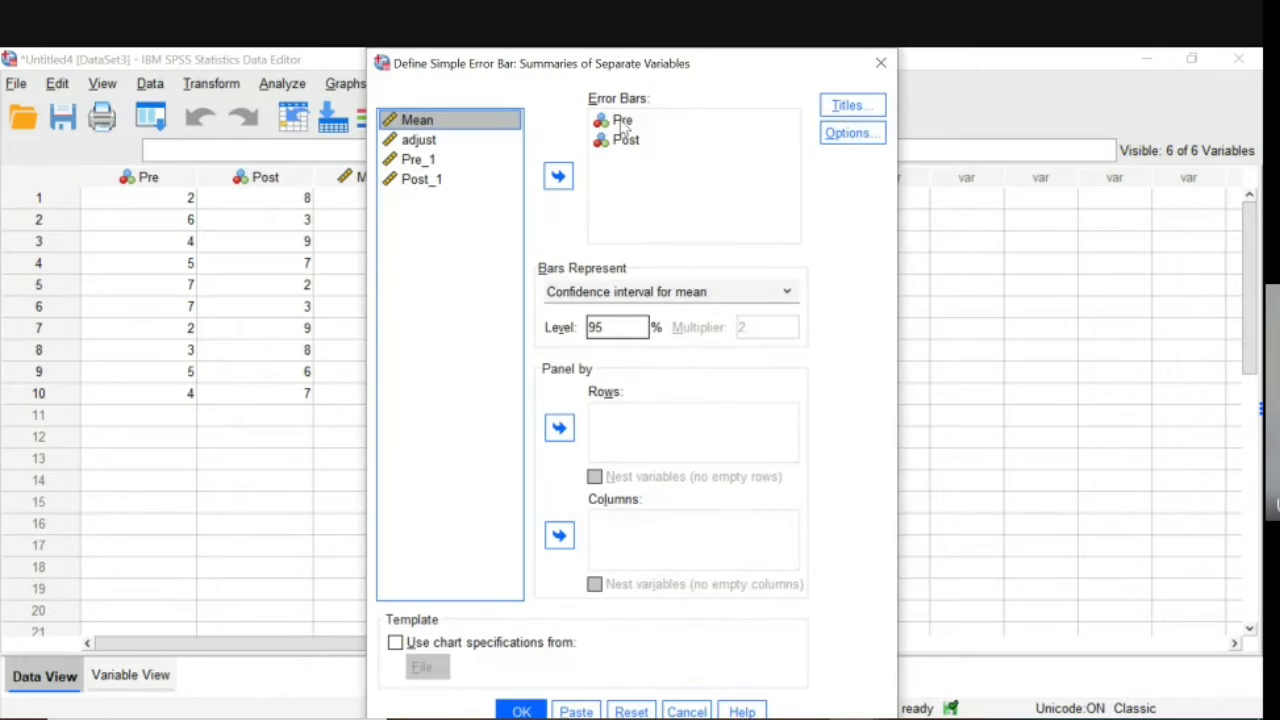
Remove the unadjusted Pre and Post variables from the error bars of the chart definition.
click(620, 122)
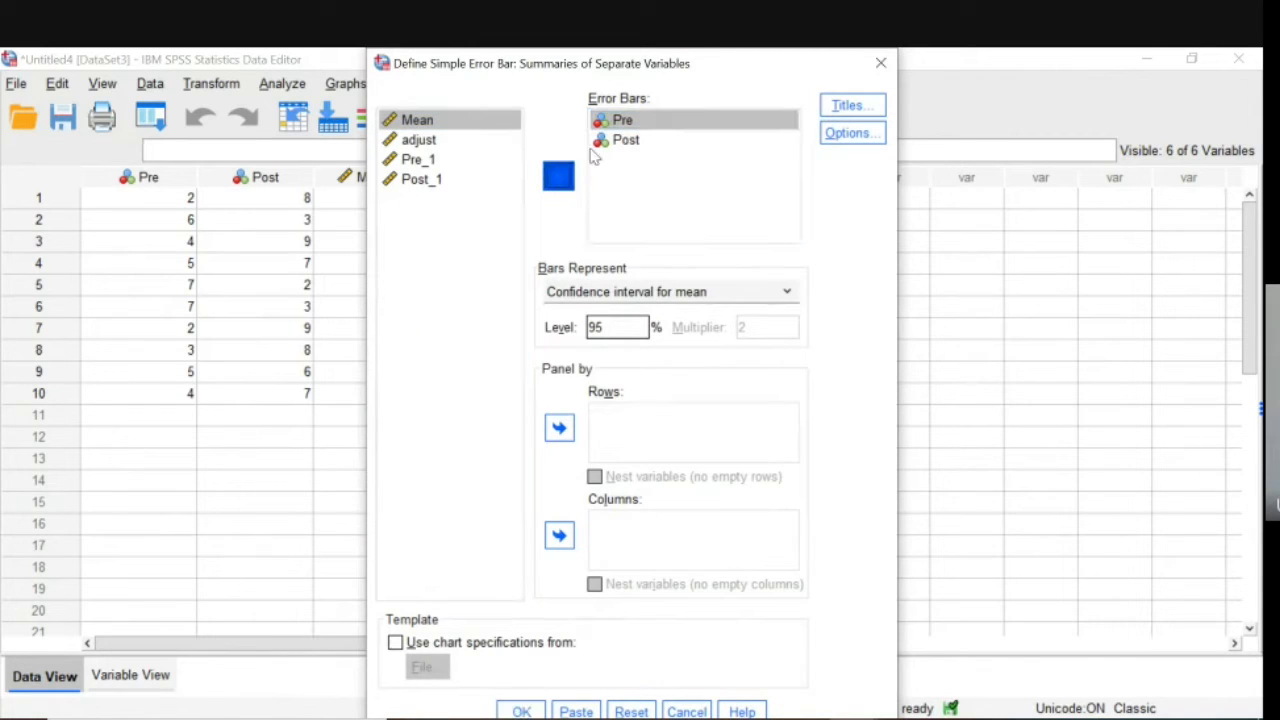
click(563, 176)
click(565, 175)
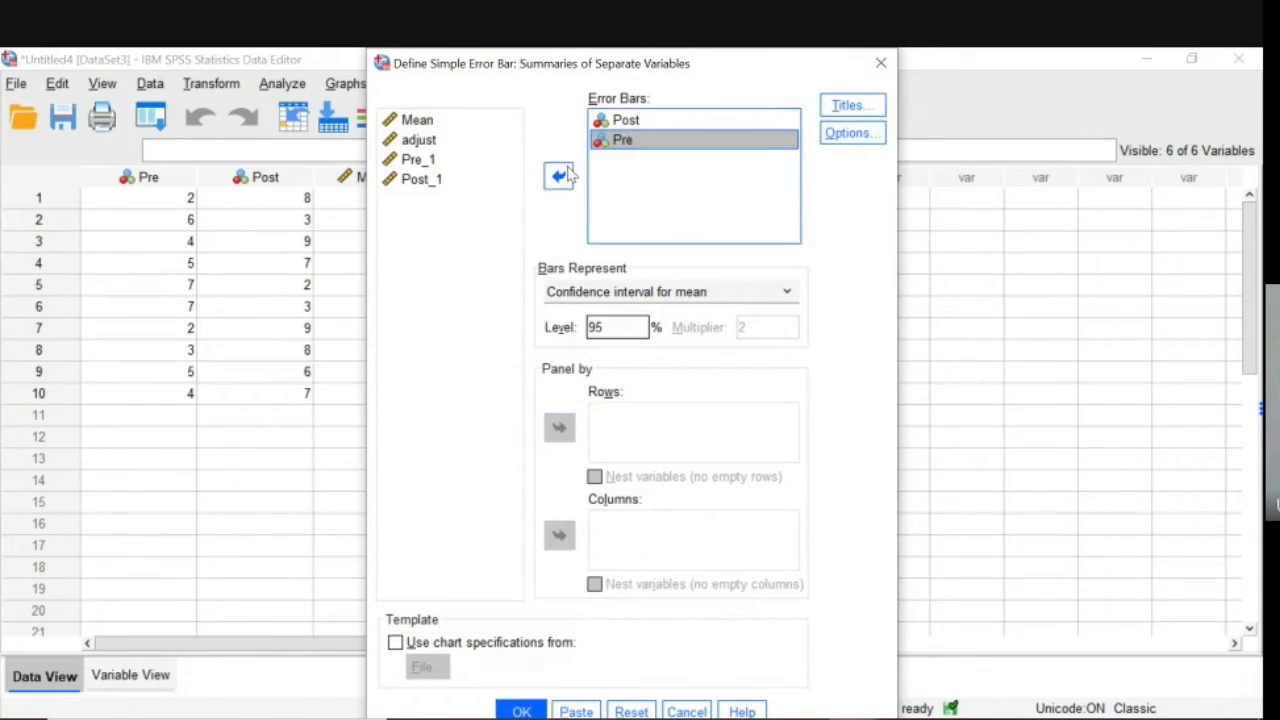
click(620, 121)
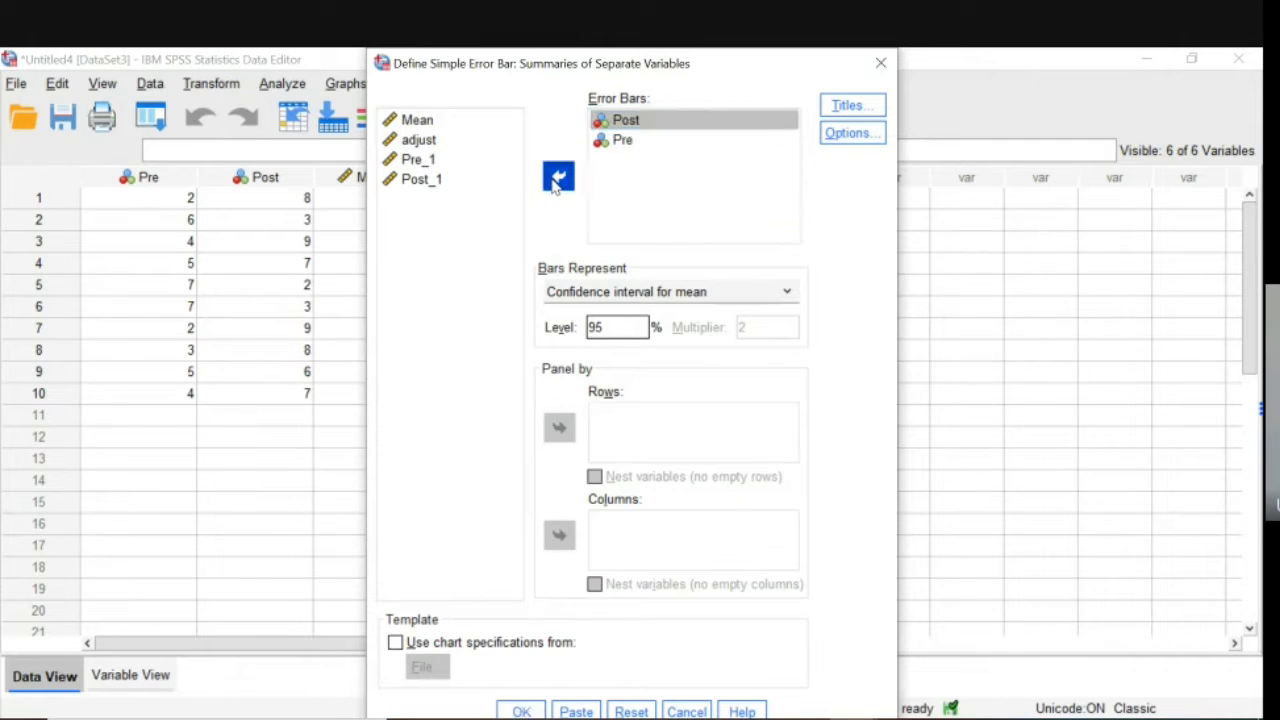
double_click(621, 122)
click(622, 121)
click(566, 174)
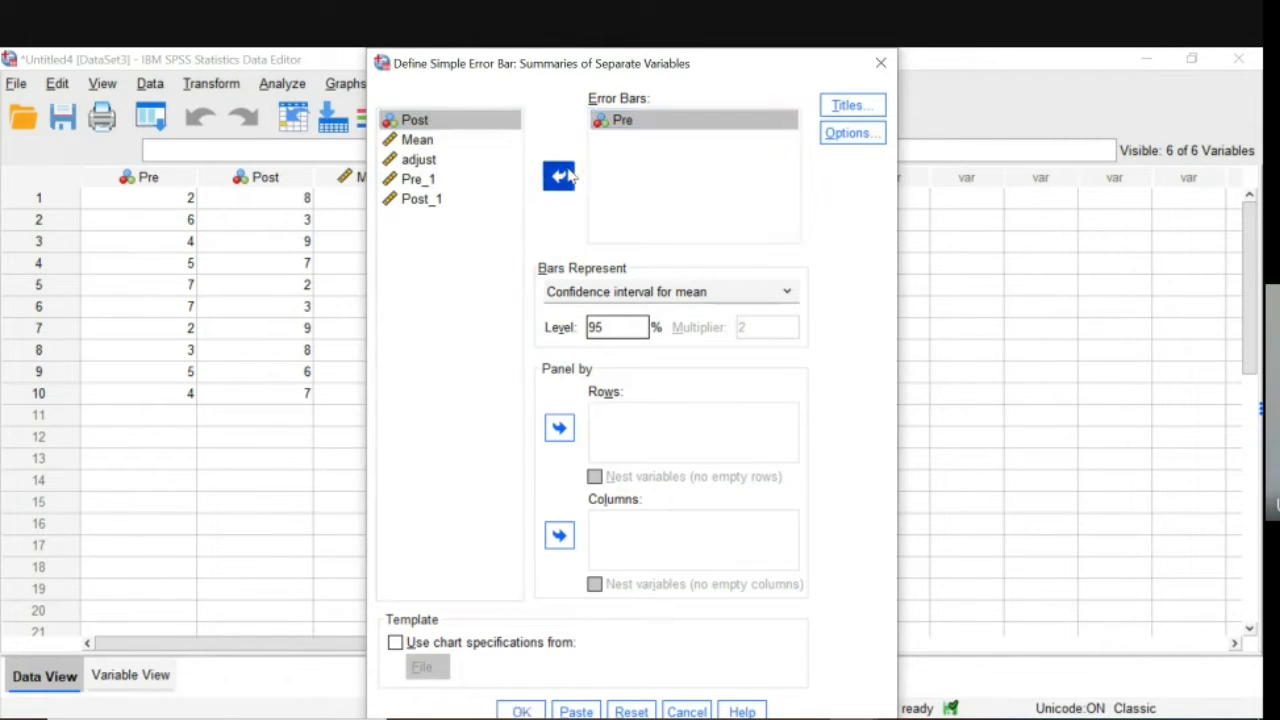
Add Pre_1 and Post_1 as the error bar variables and generate the chart with 95% confidence intervals for the mean.
click(431, 200)
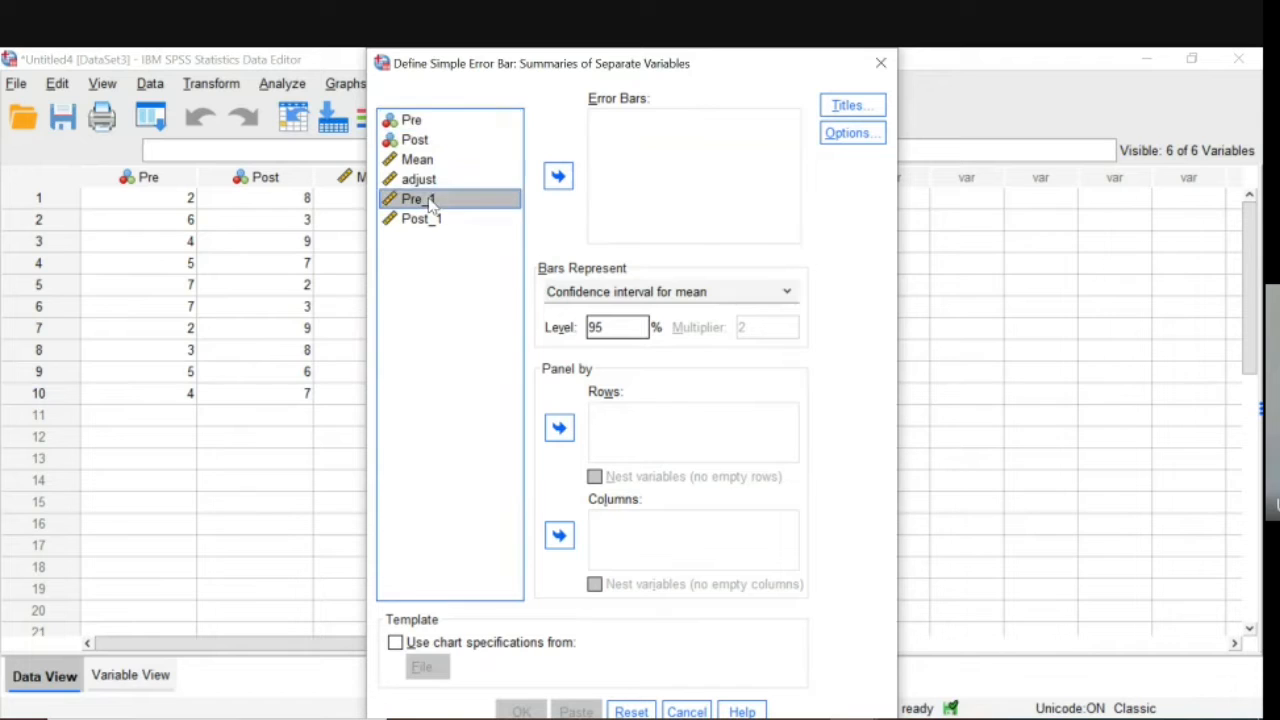
key(shift+Down)
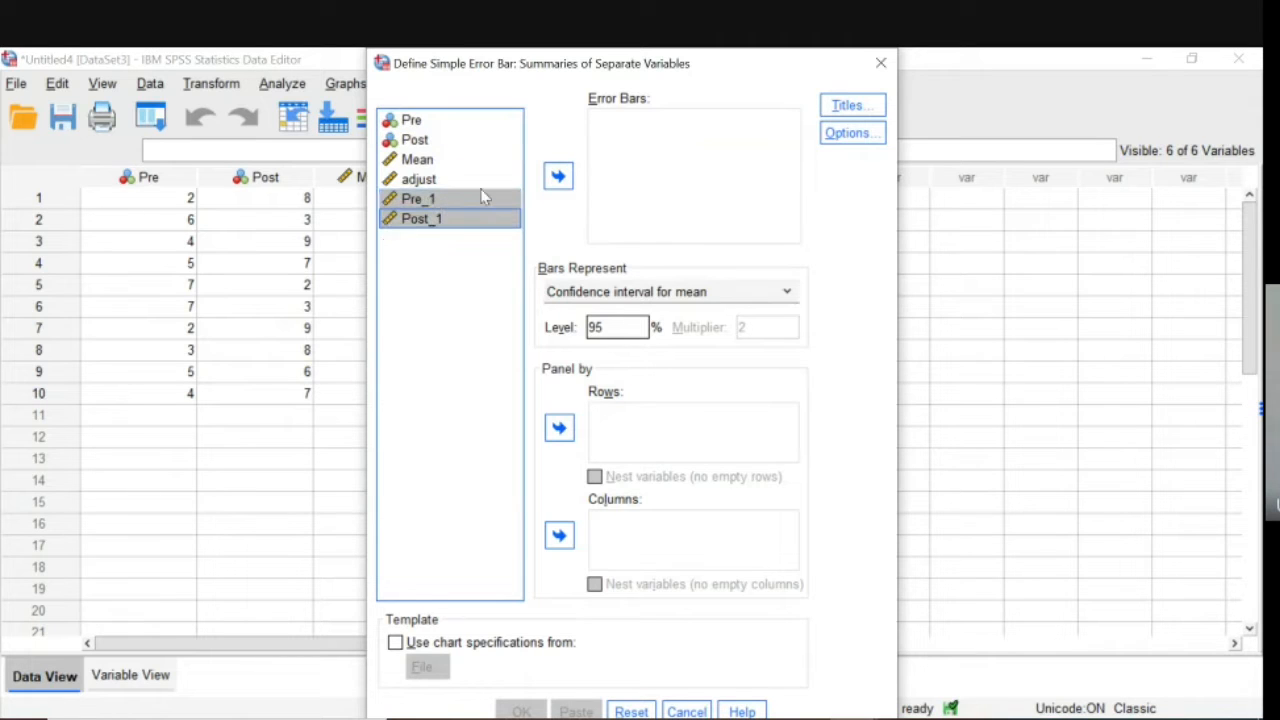
click(558, 177)
click(521, 711)
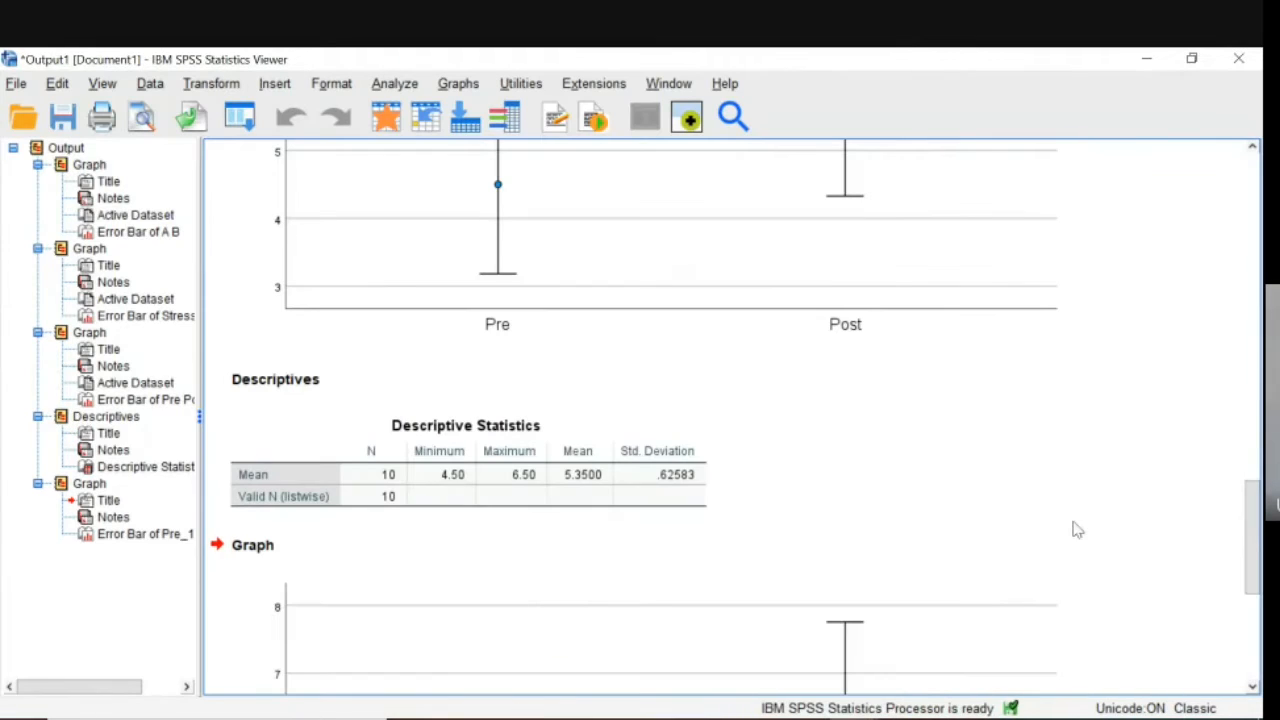
Compare the error bars of the original Pre and Post graph with those of the adjusted Pre_1 and Post_1 graph.
drag(1256, 530, 1200, 449)
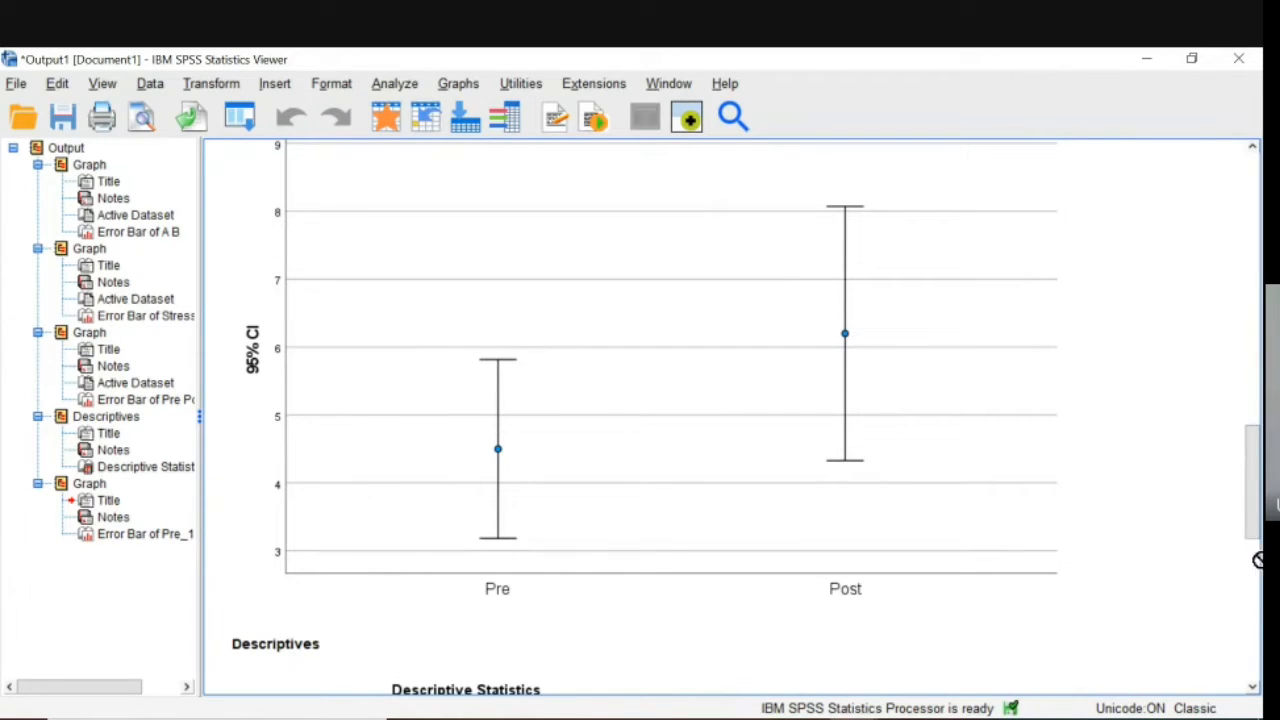
drag(1256, 530, 1257, 672)
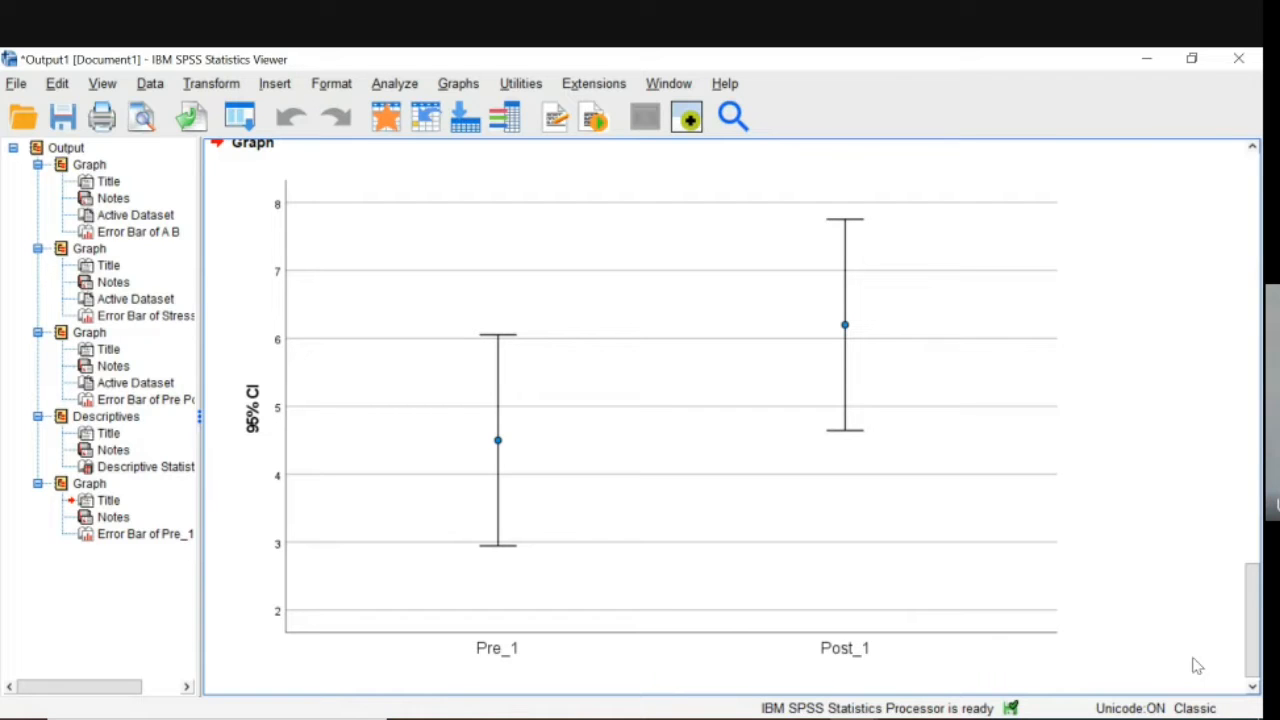
drag(1253, 658, 1245, 503)
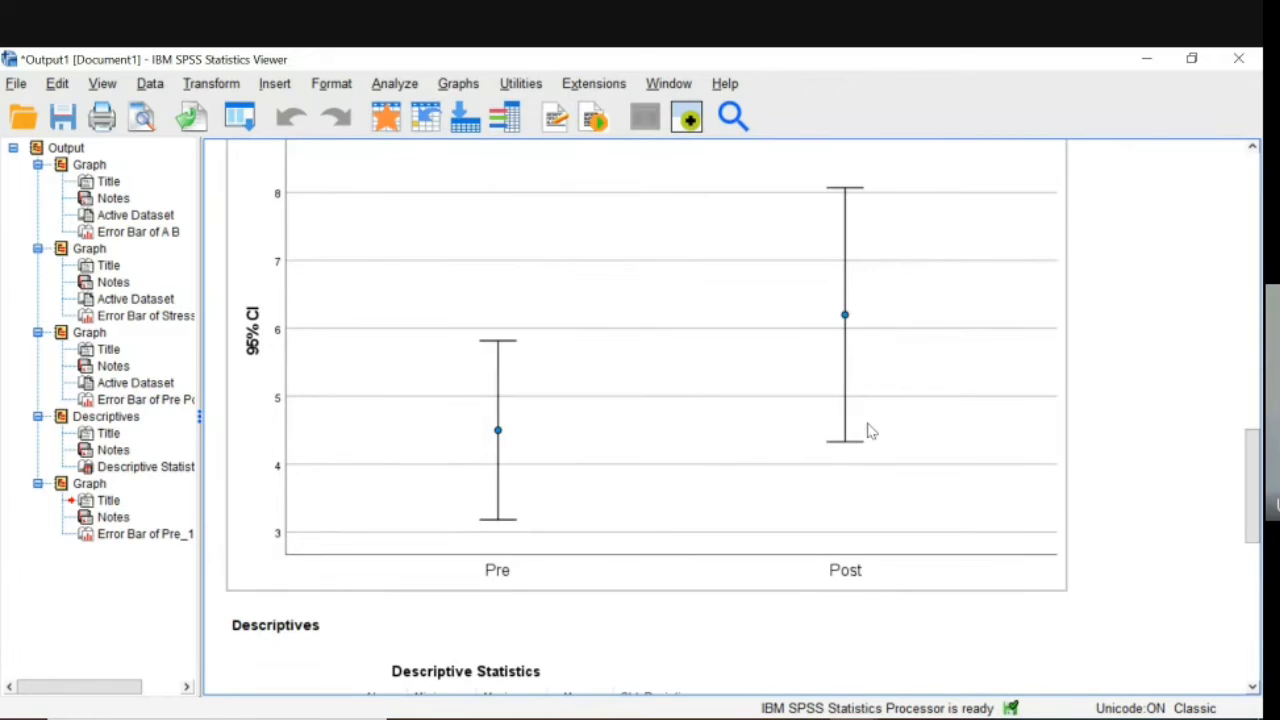
drag(1250, 491, 1250, 623)
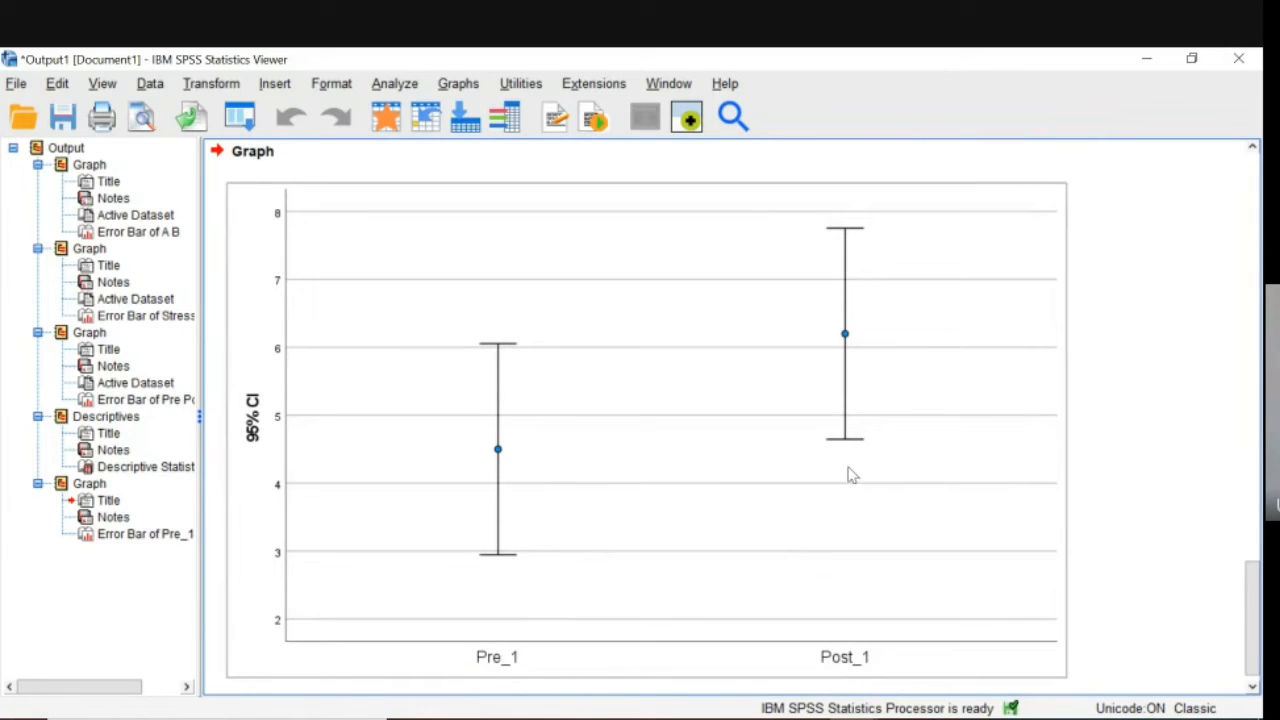
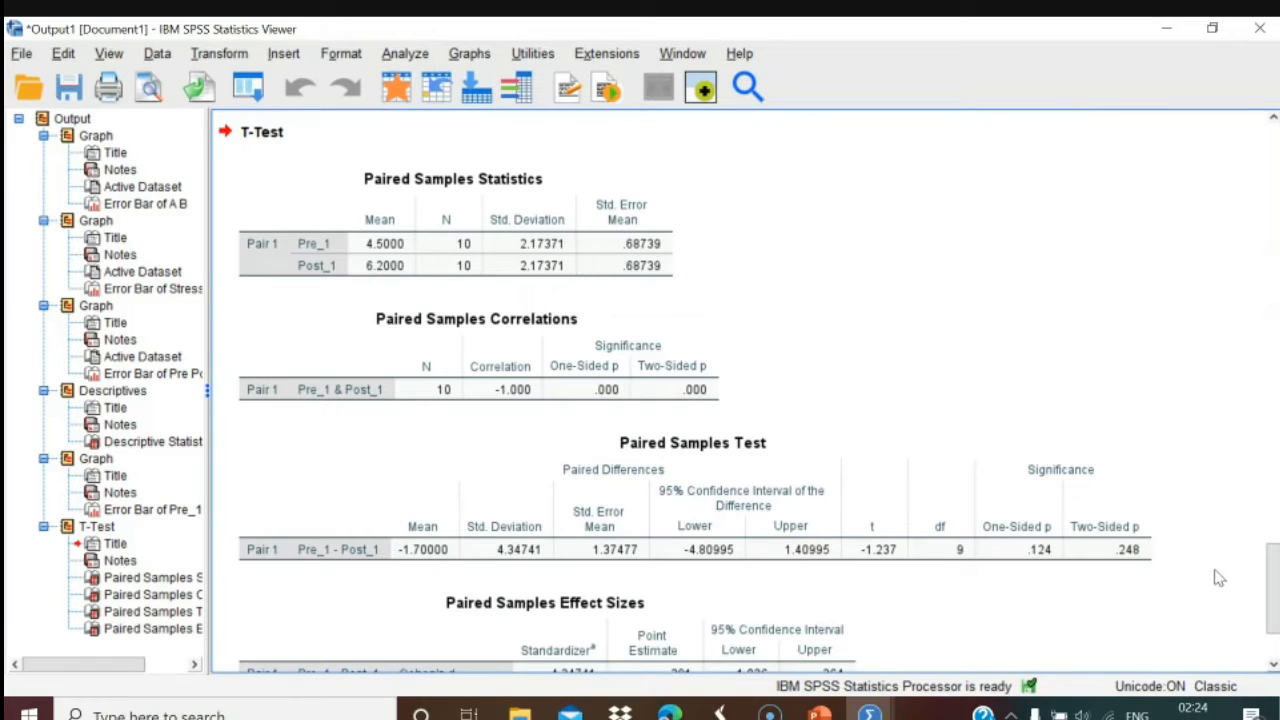
Examine the one-sided and two-sided significance values in the Paired Samples Test table.
drag(1272, 585, 1272, 595)
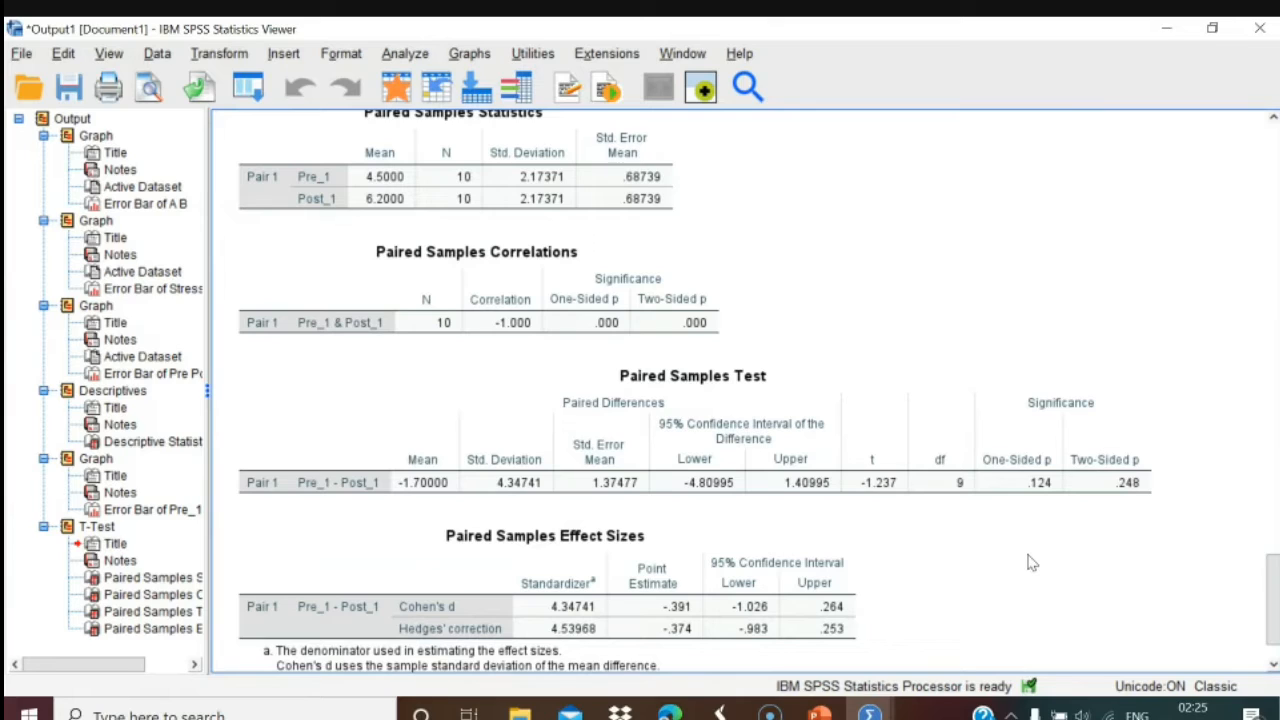
click(1090, 514)
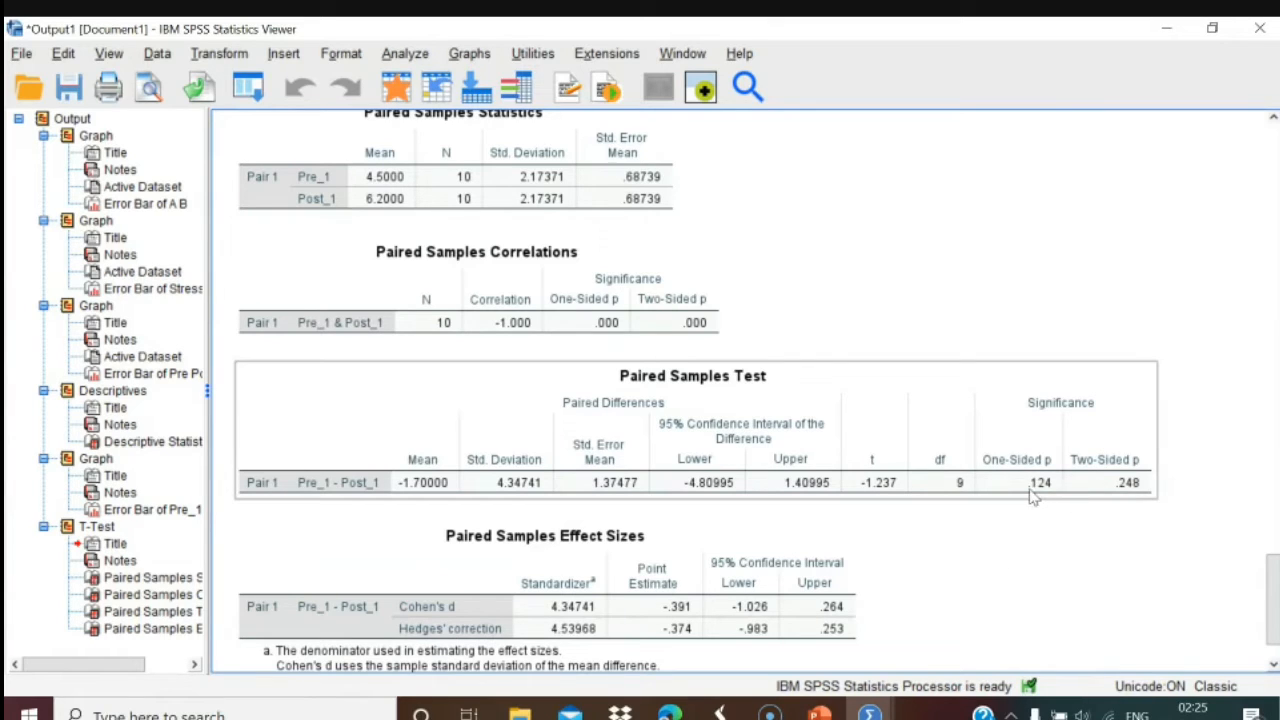
click(1048, 542)
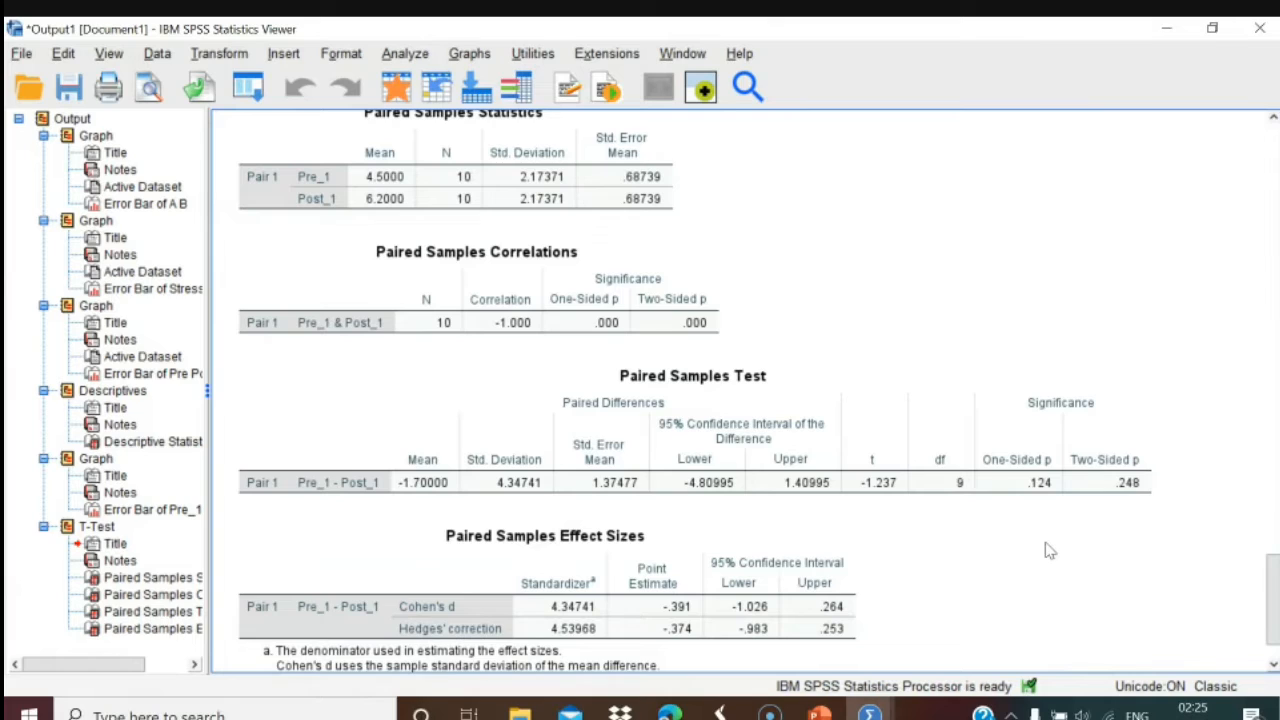
click(1026, 496)
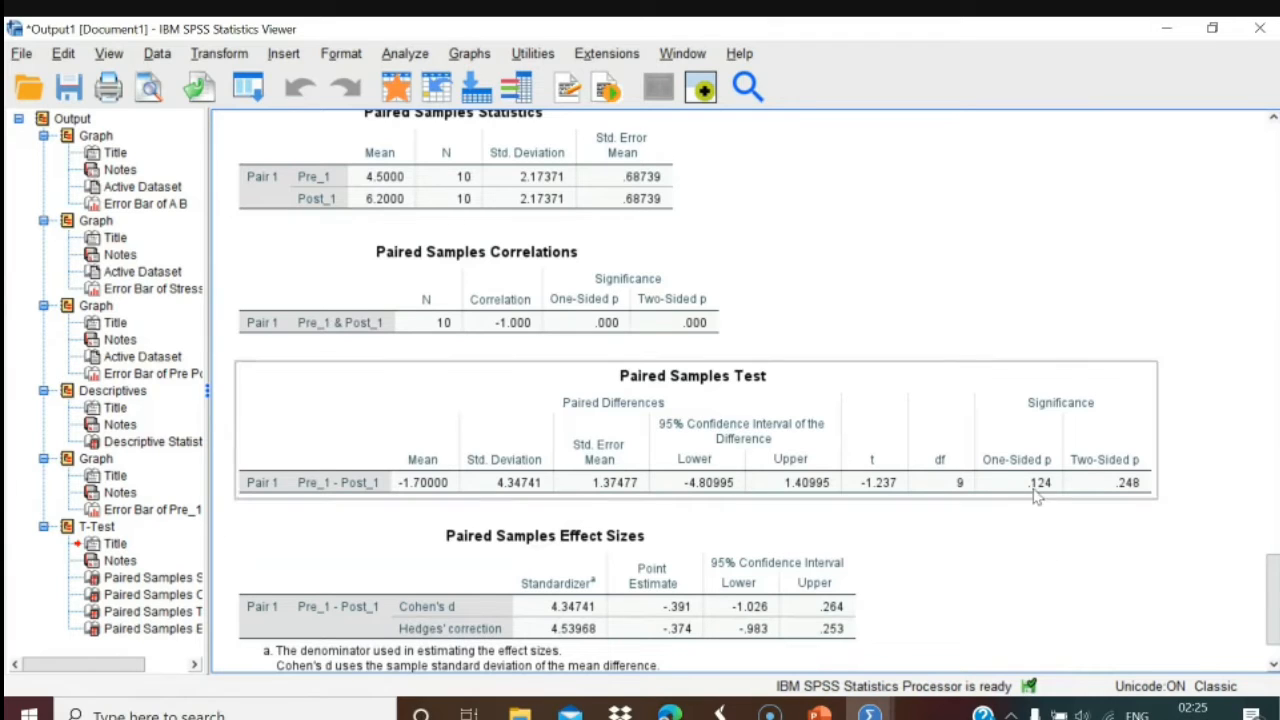
click(1026, 510)
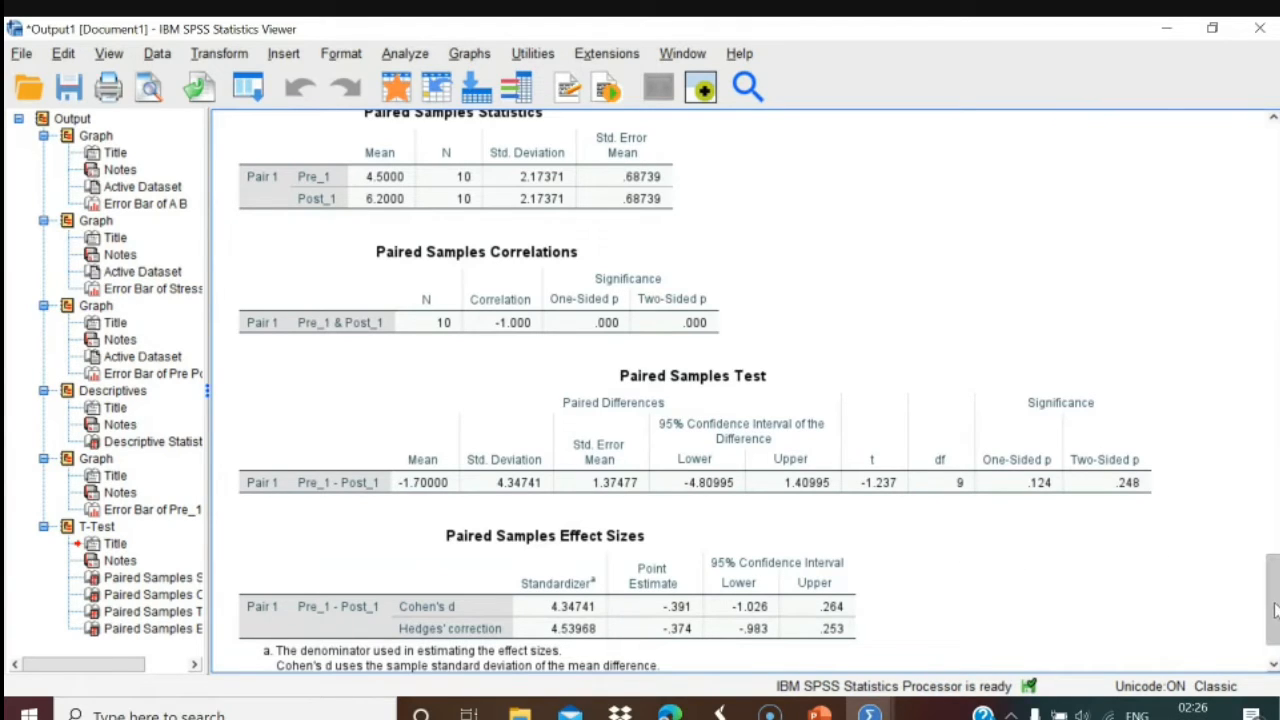
Compare the Pre_1 and Post_1 error bar graph with the Paired Samples Test results.
drag(1275, 593, 1272, 492)
click(906, 450)
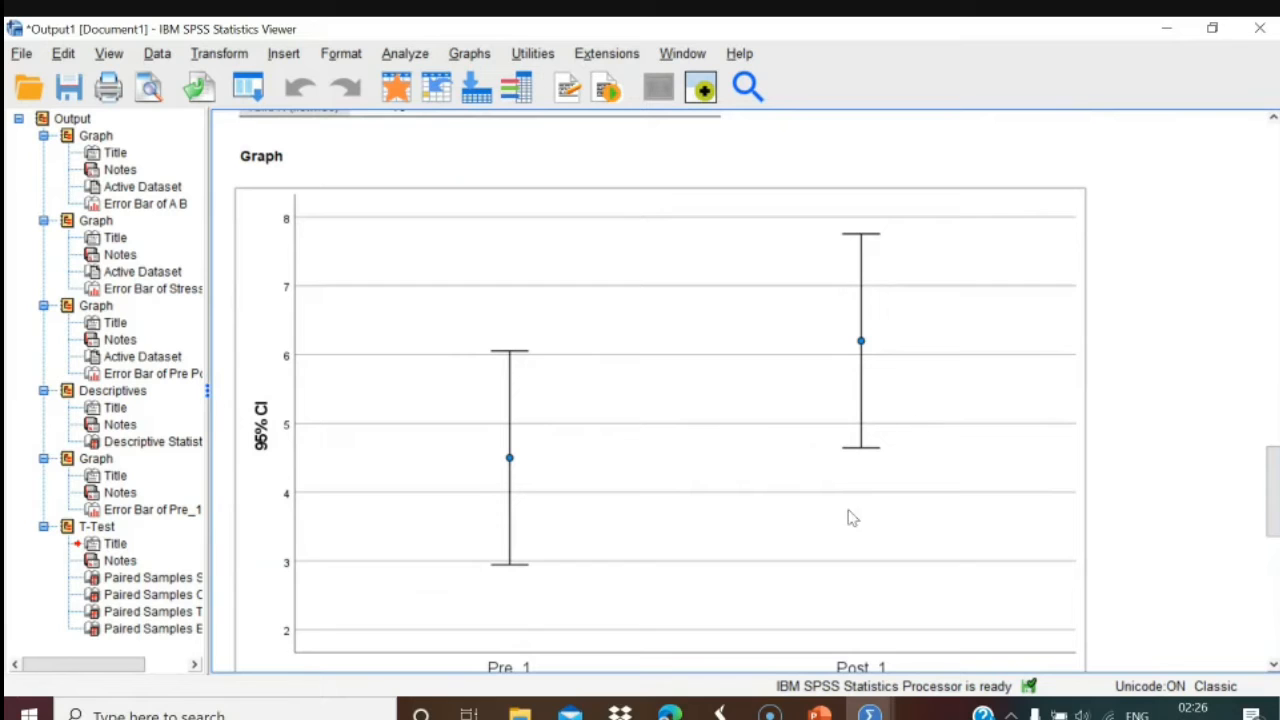
drag(1274, 500, 1274, 622)
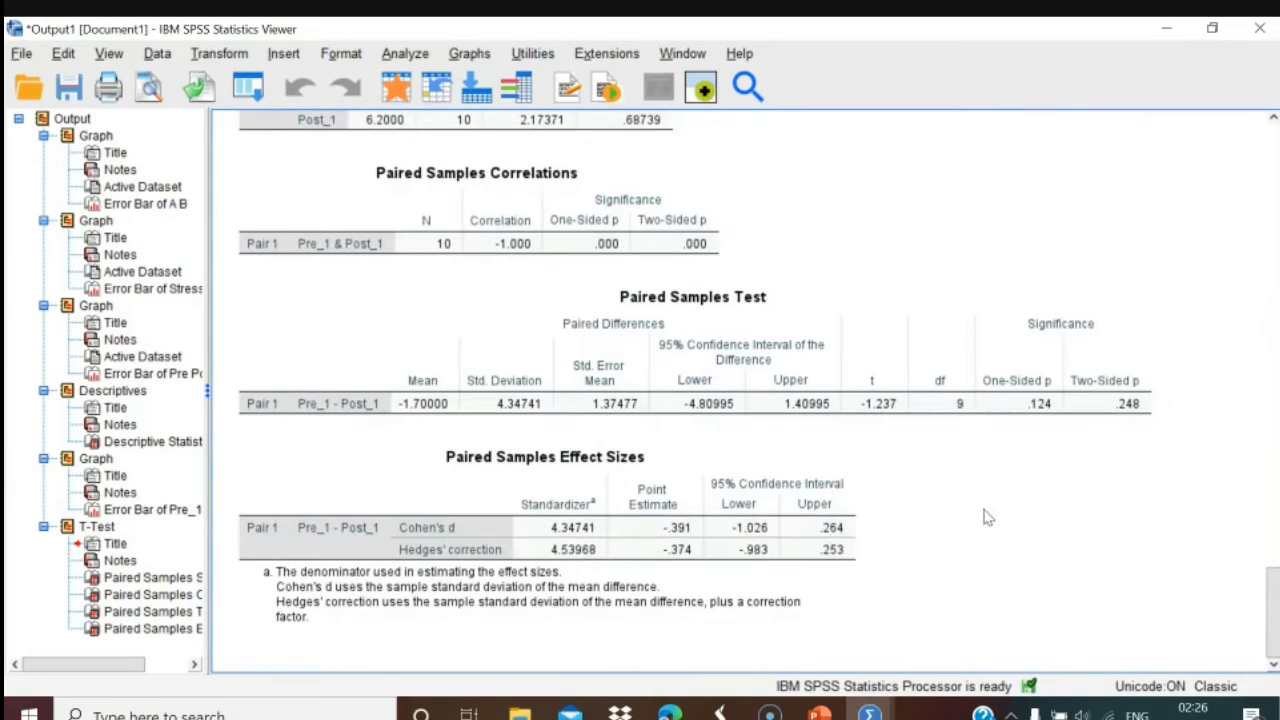
click(580, 390)
click(453, 436)
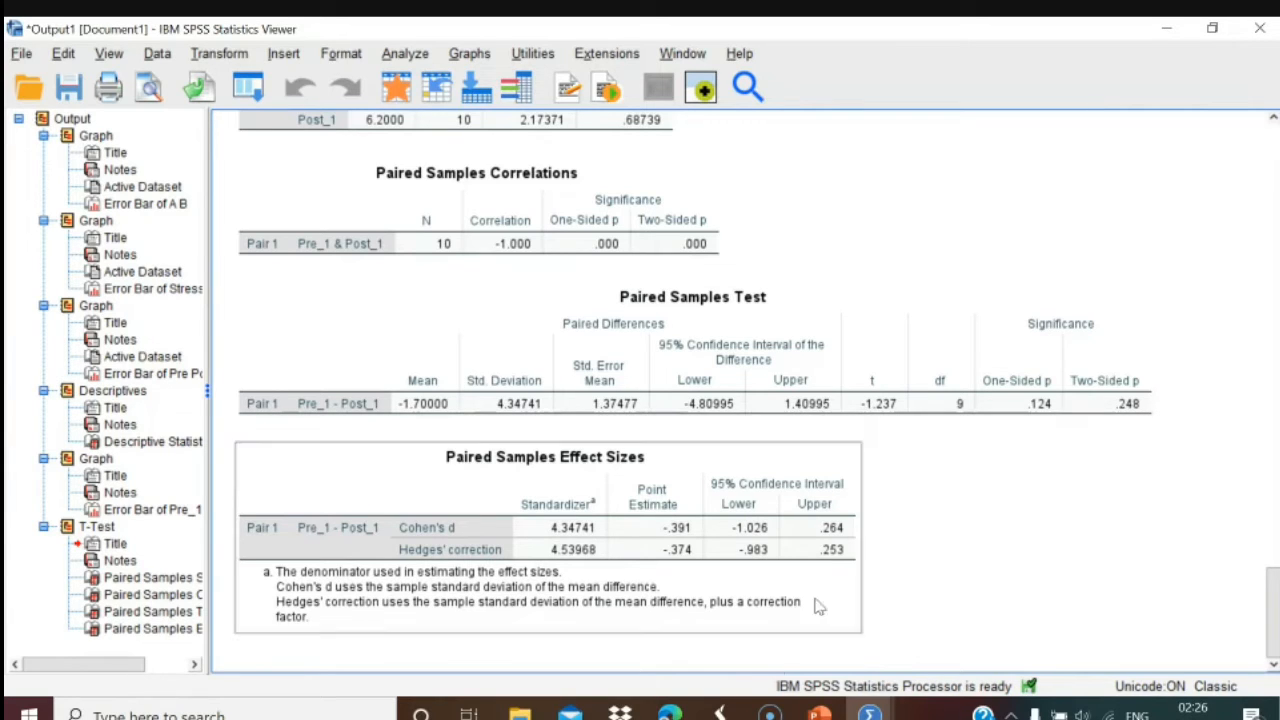
Switch to PowerPoint and read slide 33 on the Paired Samples Test, checking it against the SPSS output.
click(819, 712)
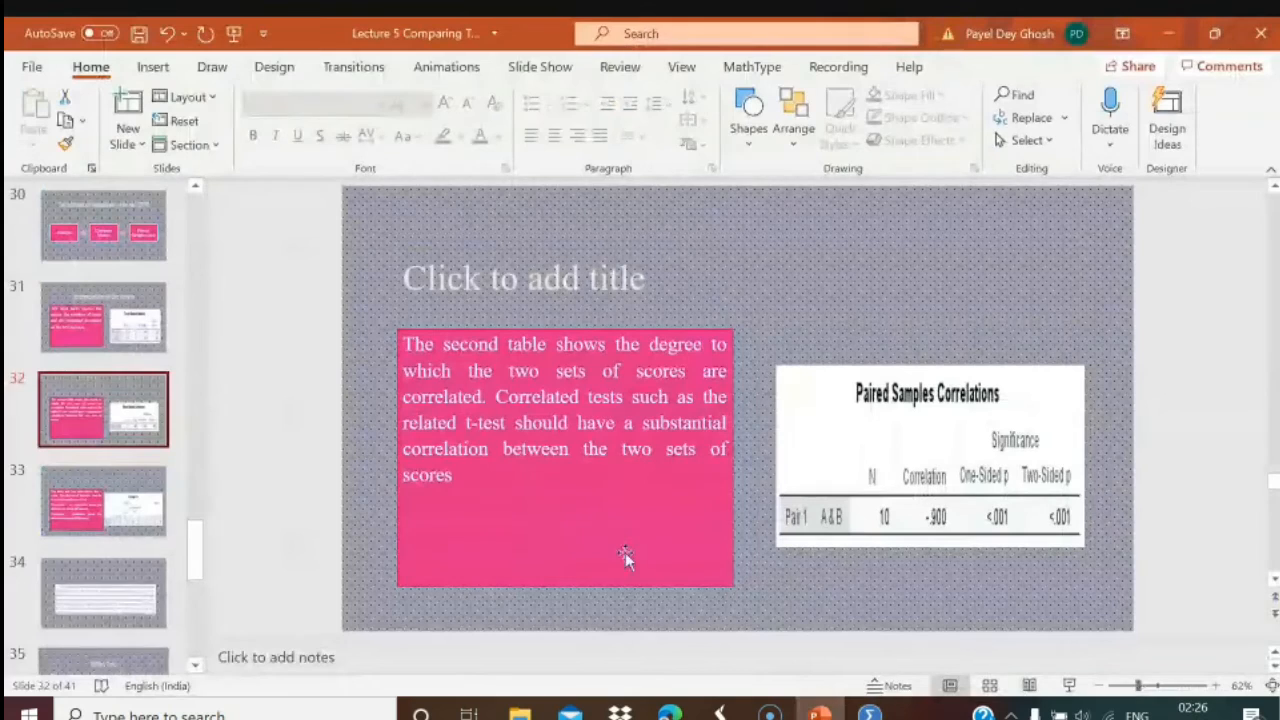
click(128, 512)
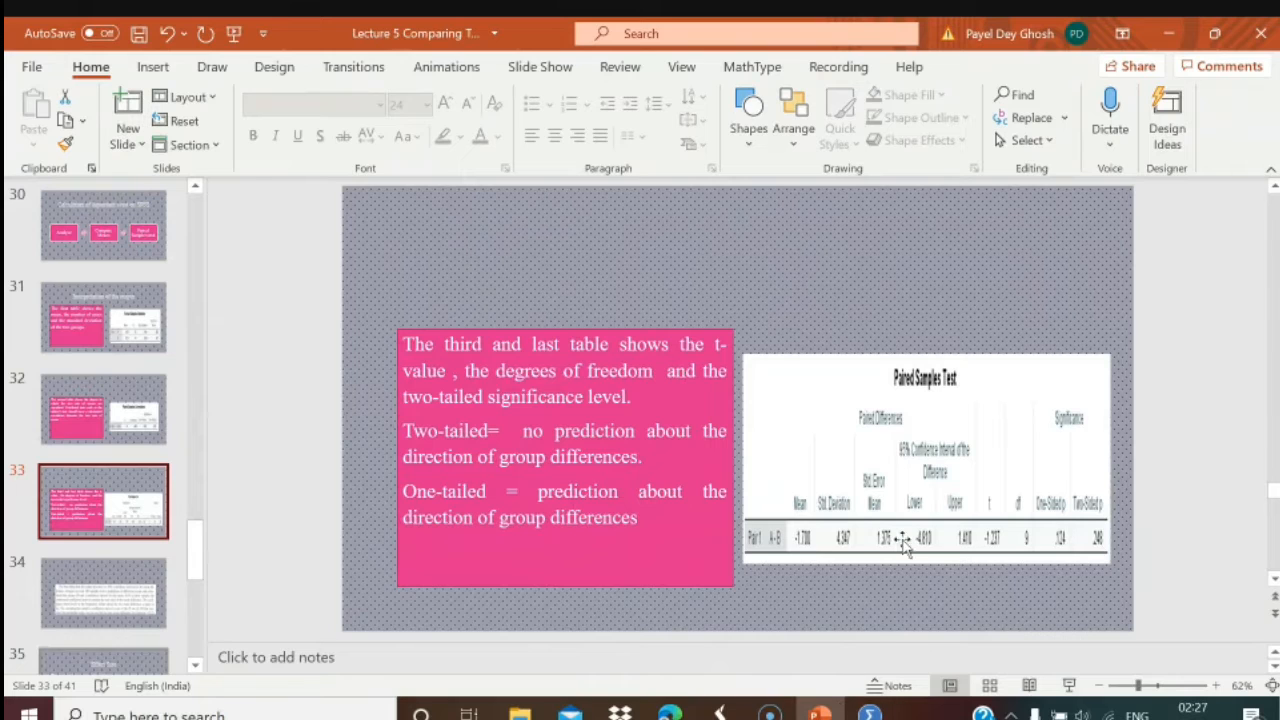
mouse_move(870, 713)
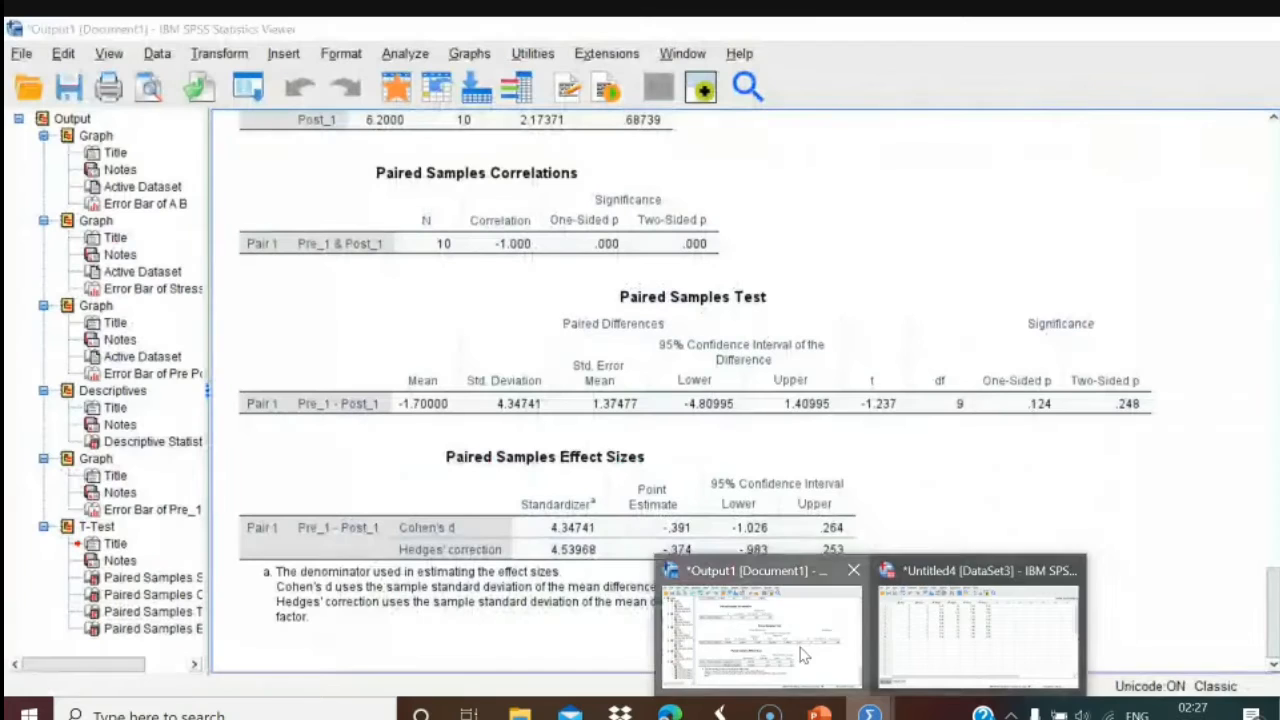
click(800, 648)
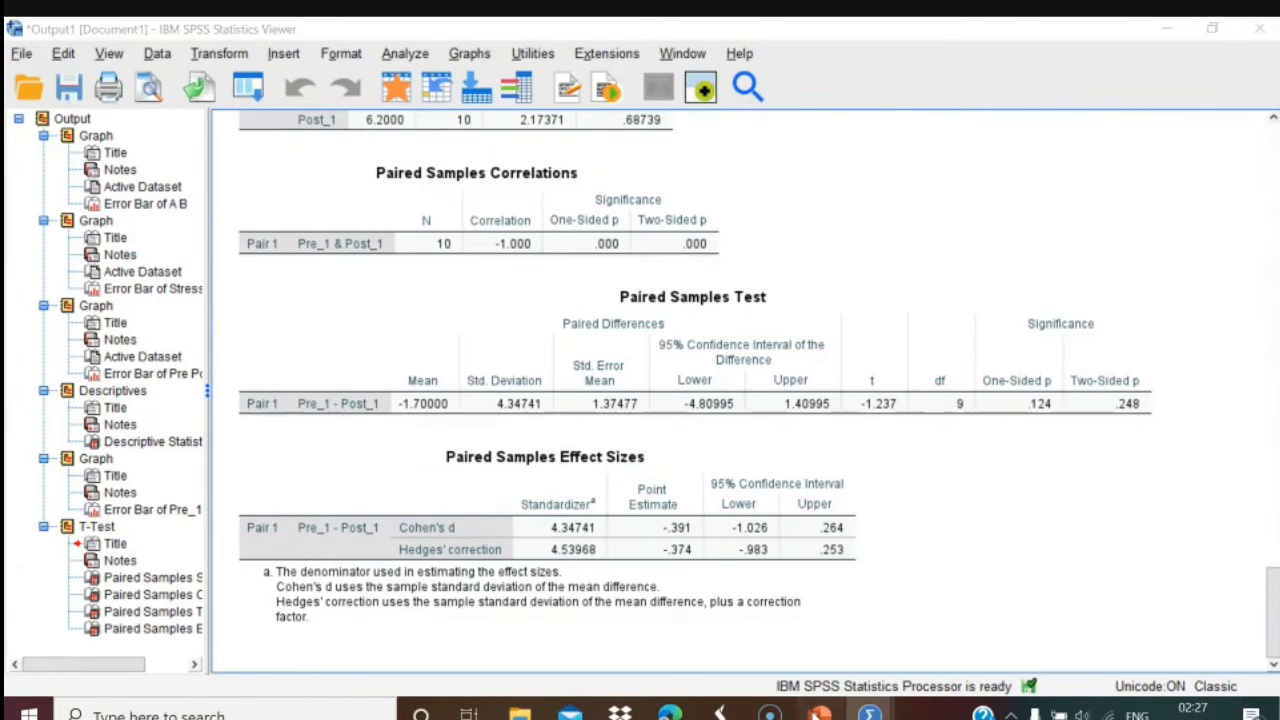
click(819, 714)
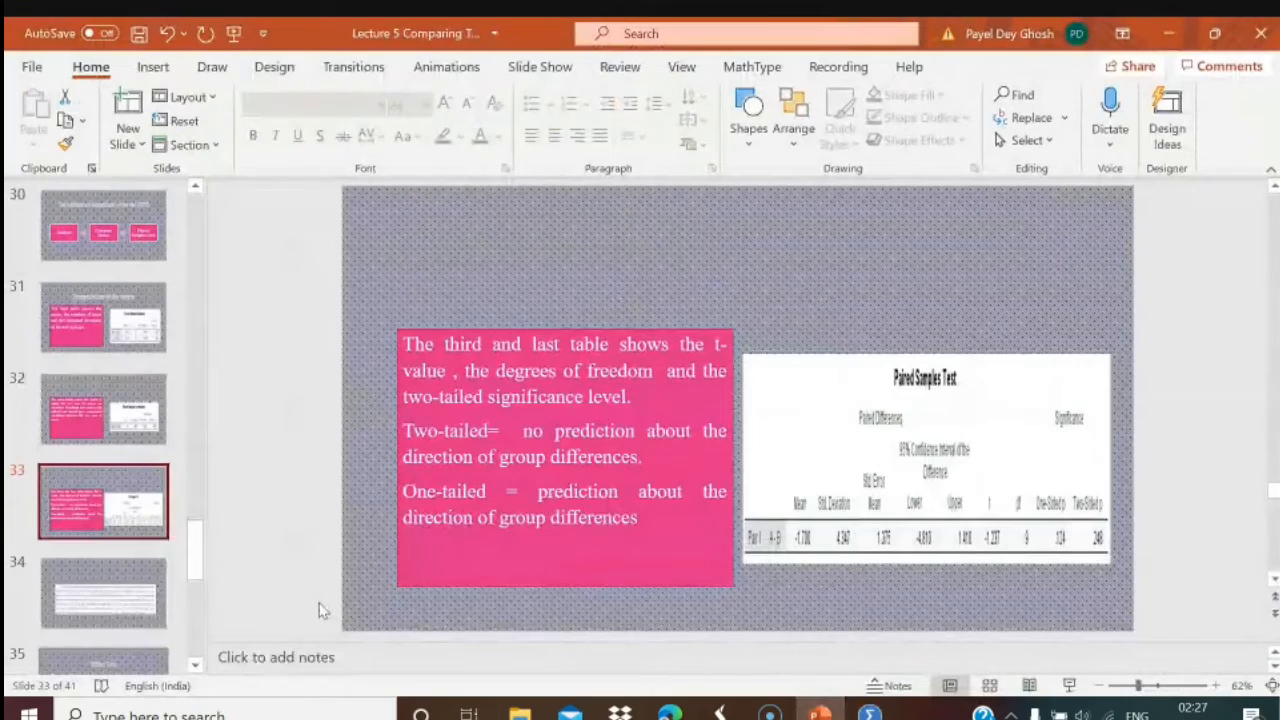
Read slides 34 to 36 on the confidence interval for the mean difference and effect size.
click(142, 616)
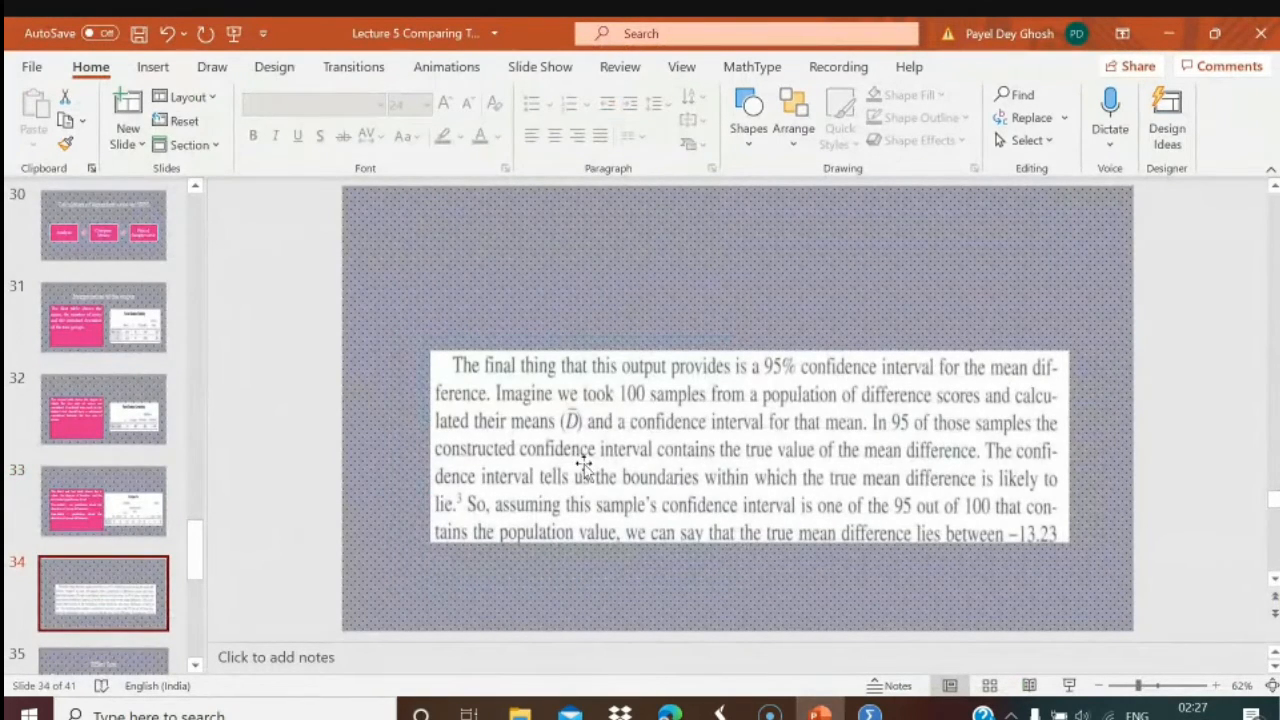
click(128, 666)
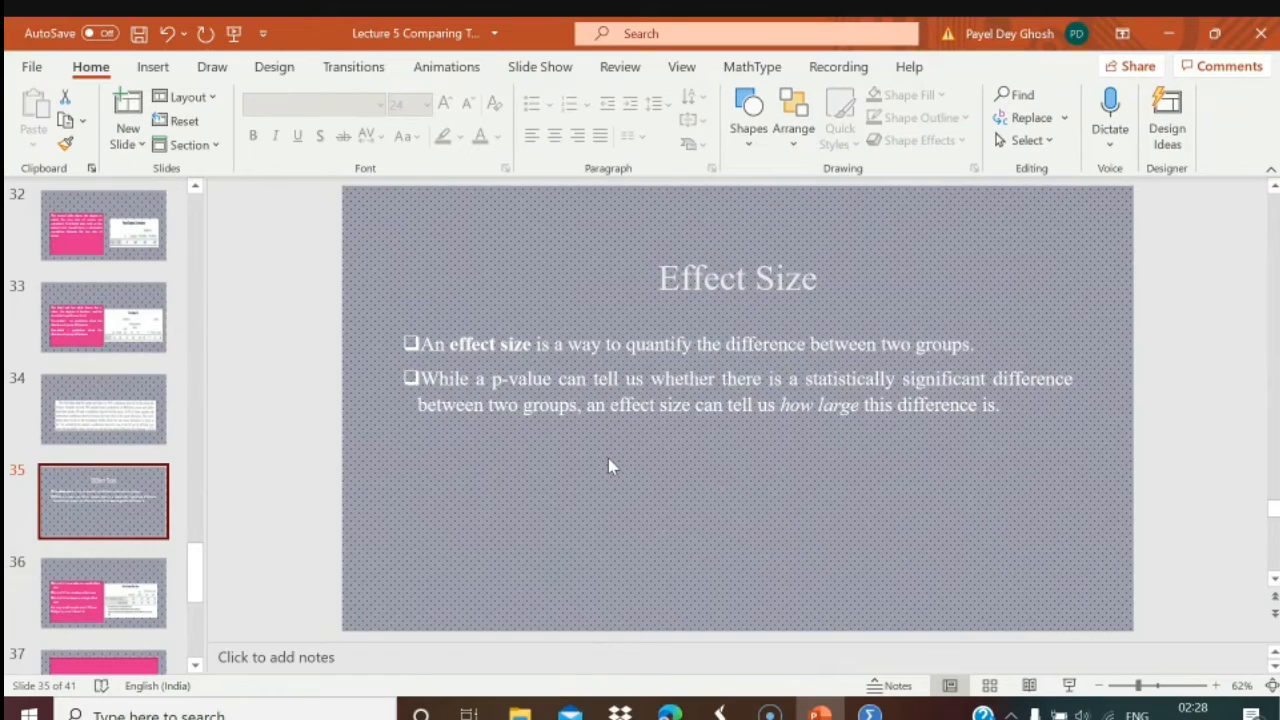
click(80, 624)
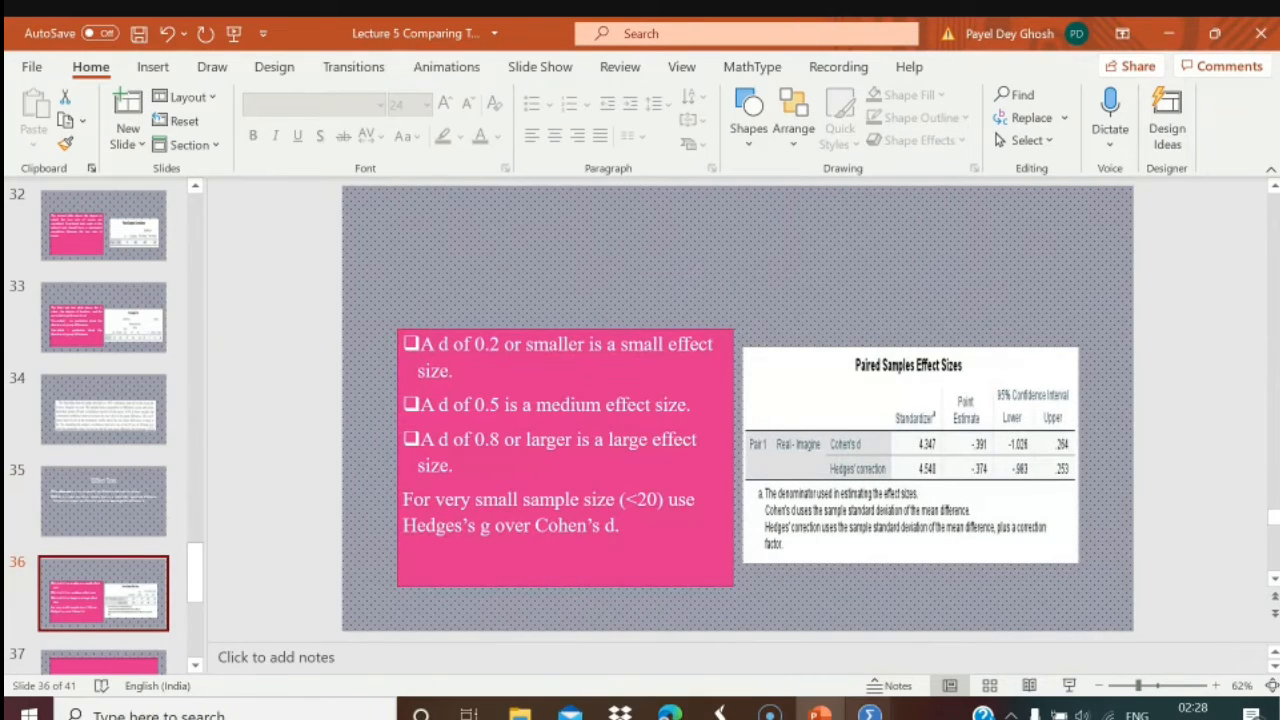
Examine the Paired Samples Effect Sizes table in the SPSS output and compare it with the effect size guidelines on PowerPoint slide 36.
mouse_move(870, 712)
click(790, 650)
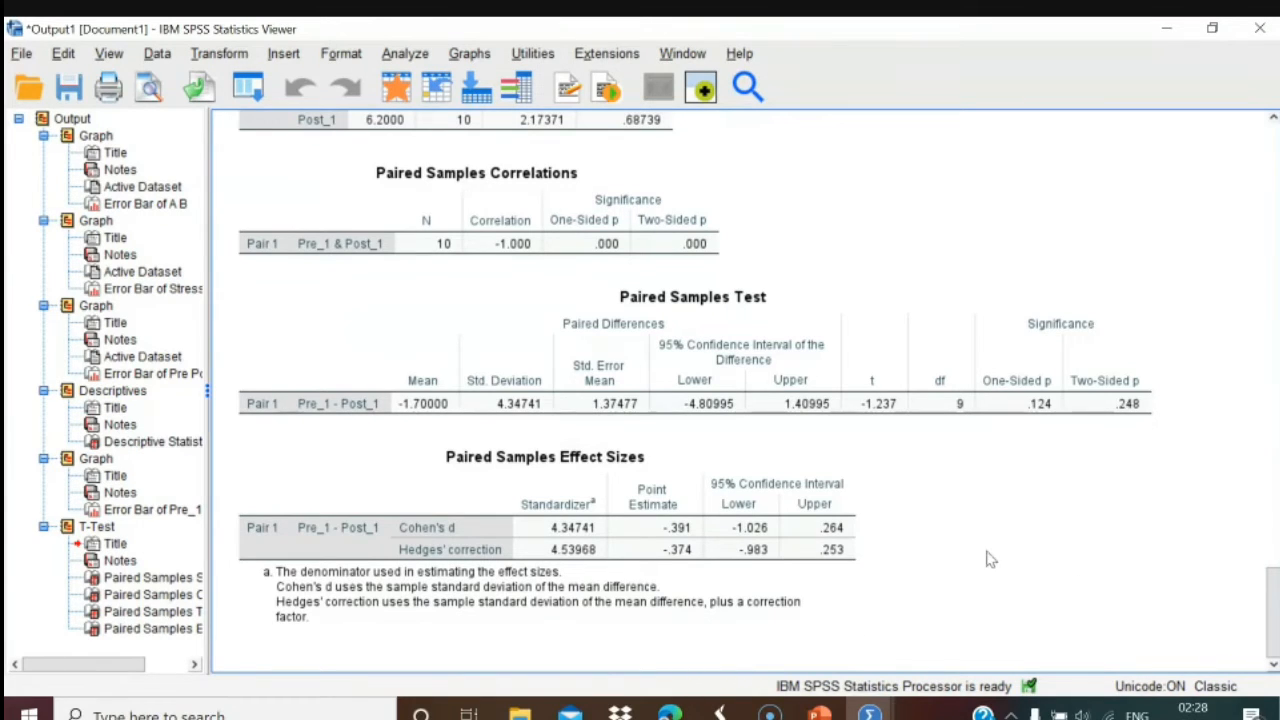
click(792, 546)
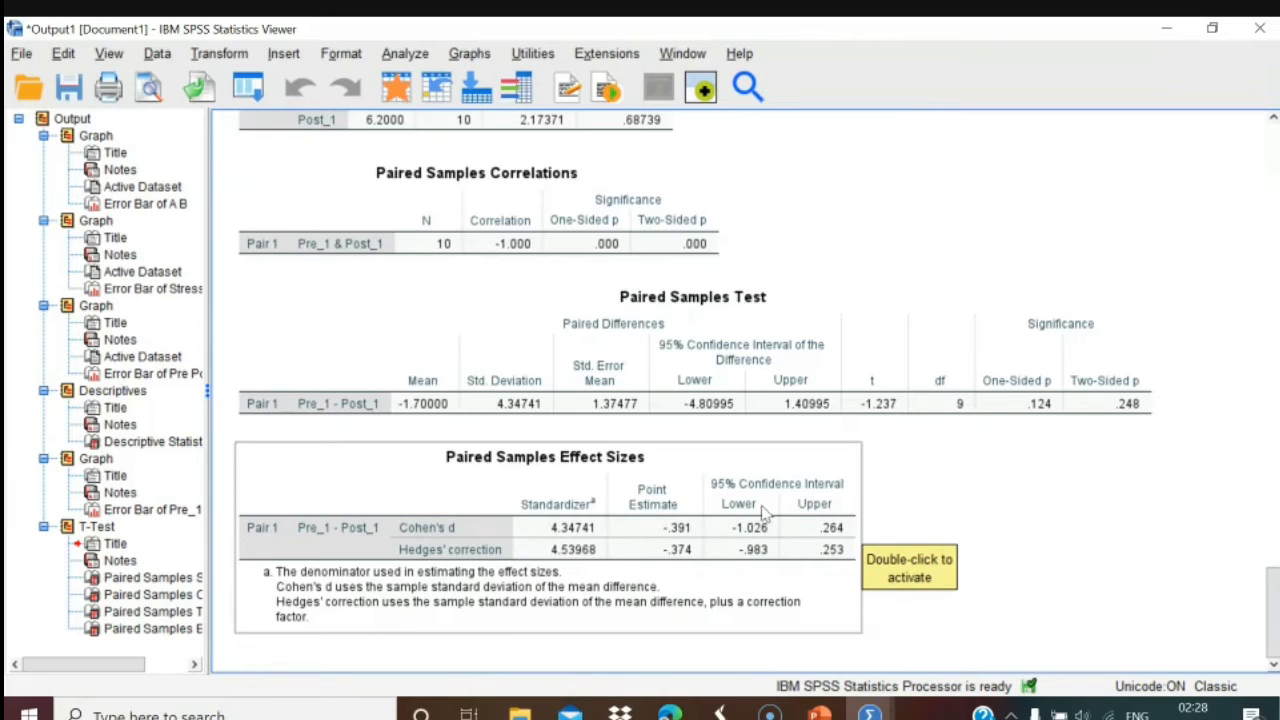
click(693, 437)
click(689, 418)
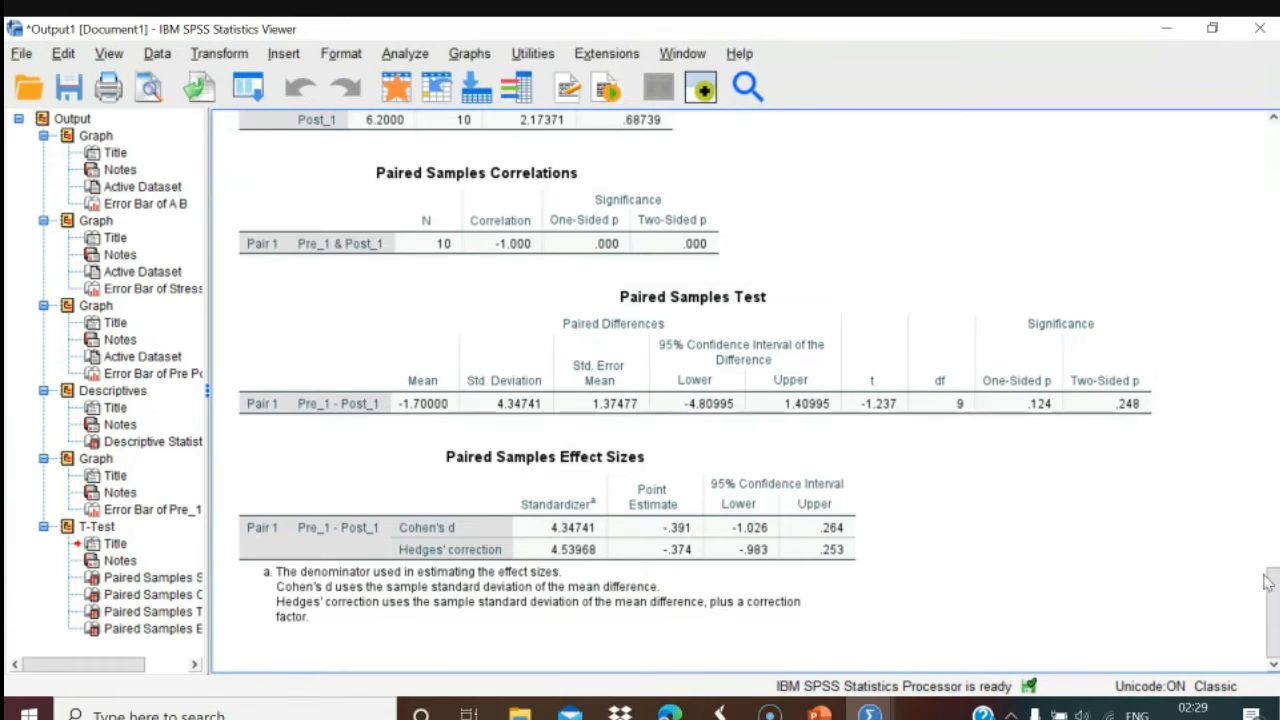
drag(1272, 586, 1273, 583)
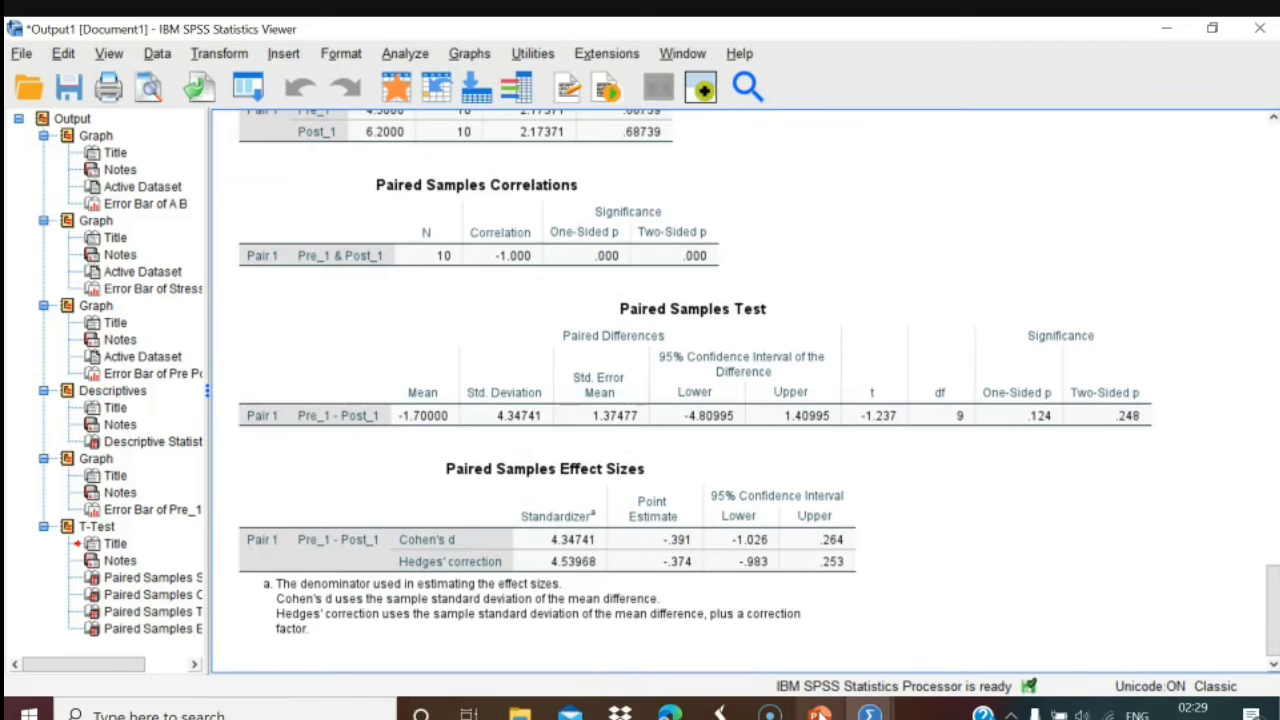
click(819, 713)
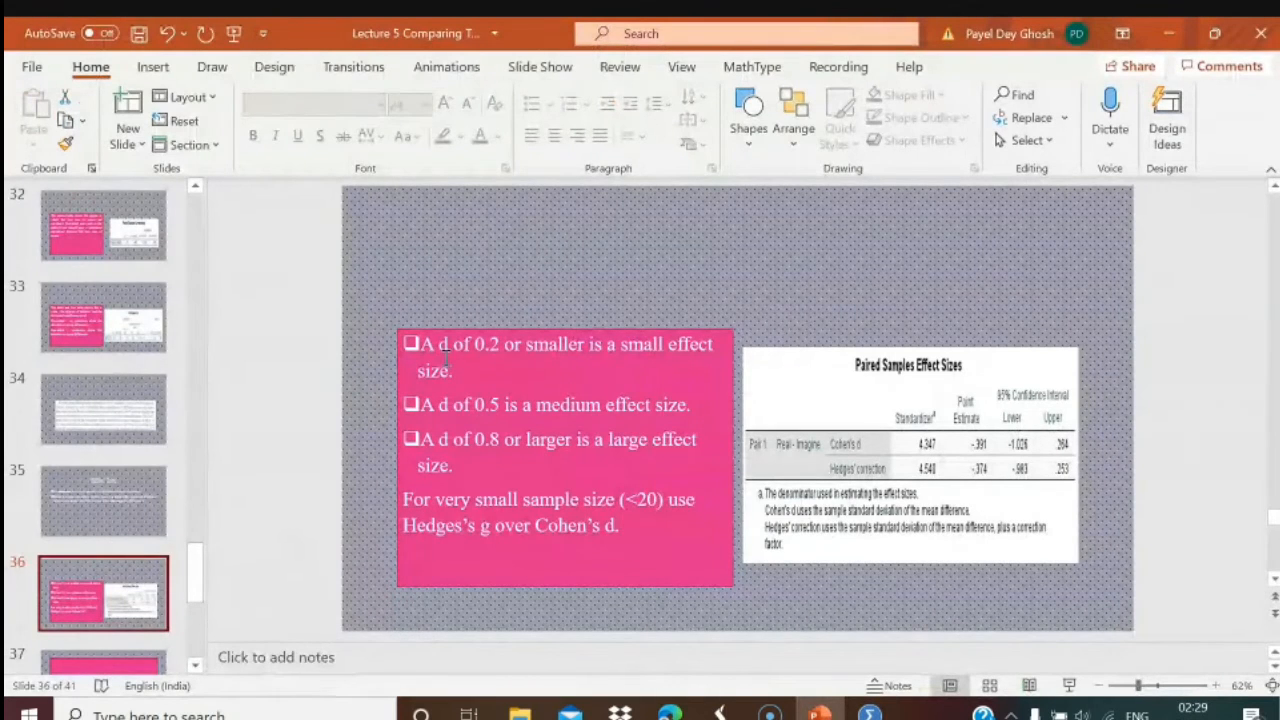
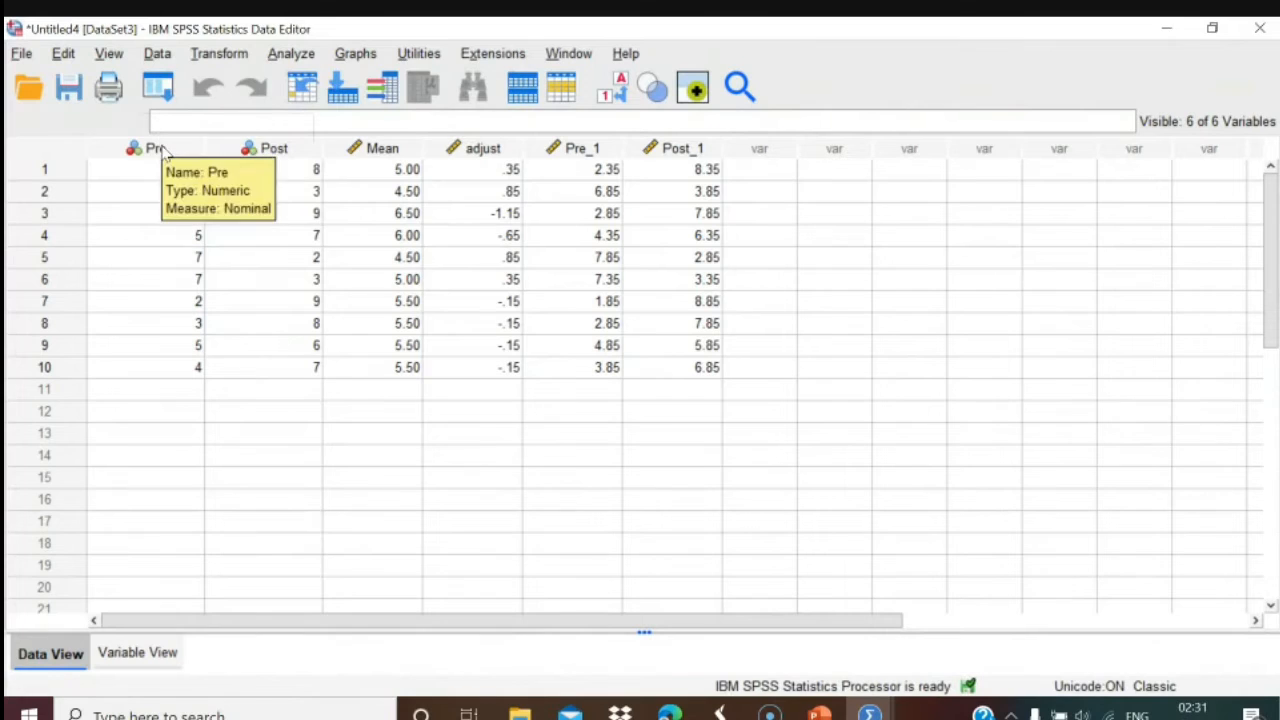
Delete all six variables from Pre to Post_1 from the dataset.
drag(161, 141, 684, 213)
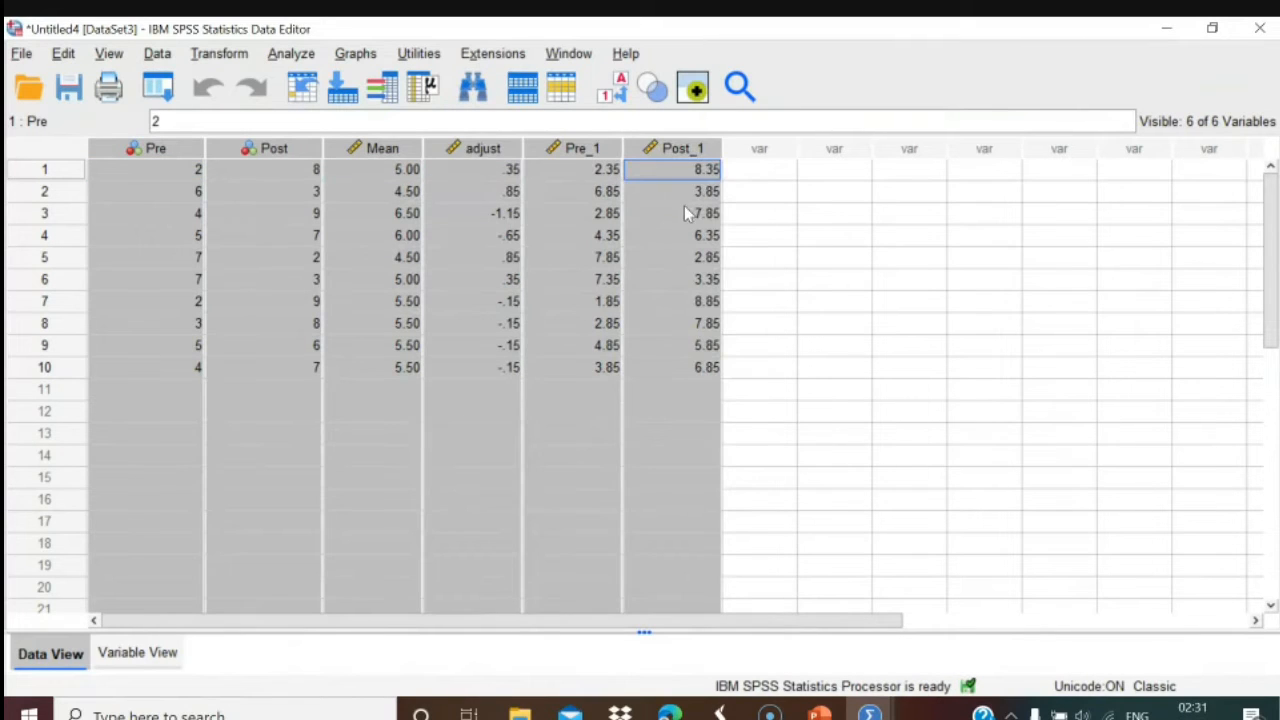
right_click(560, 217)
click(612, 392)
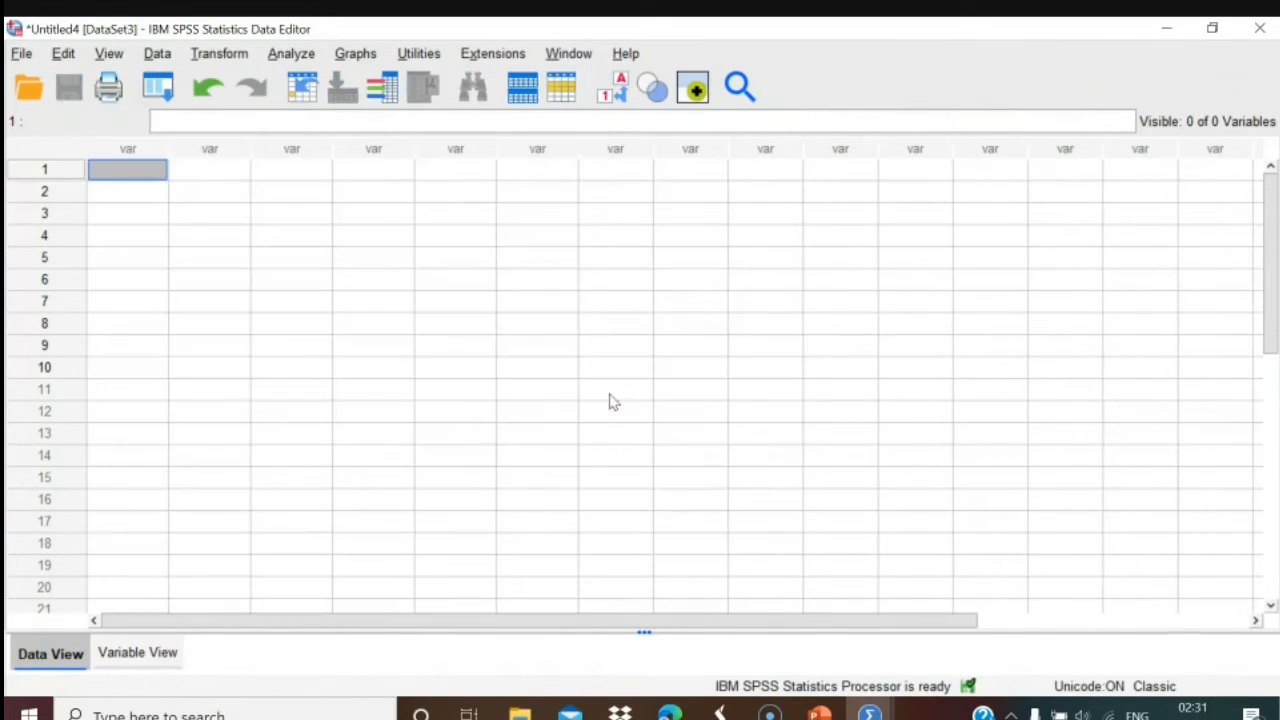
click(869, 714)
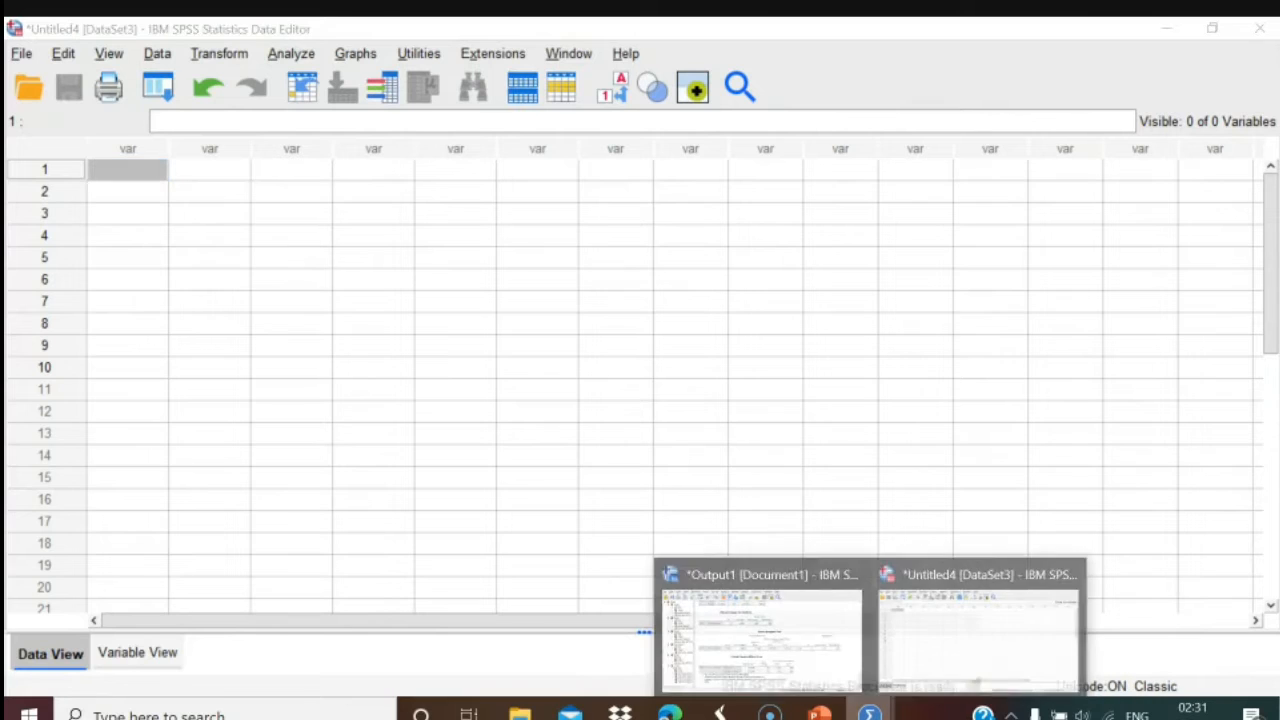
click(1069, 573)
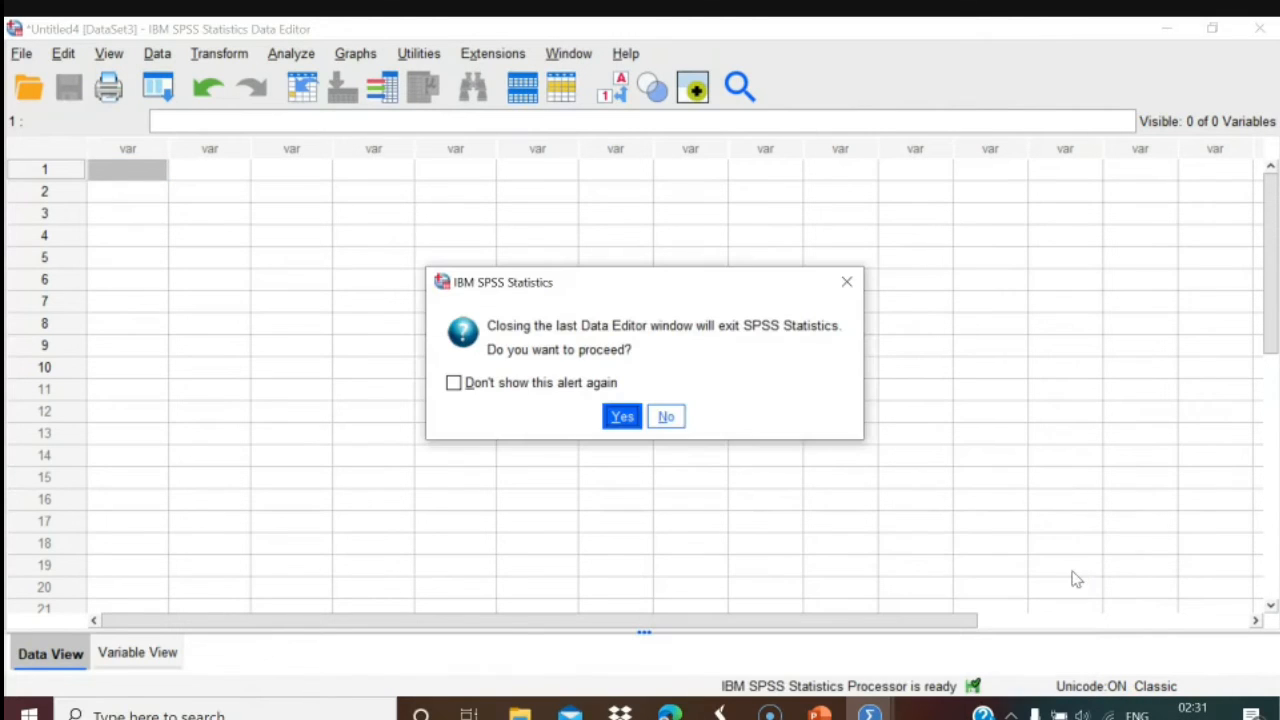
click(666, 416)
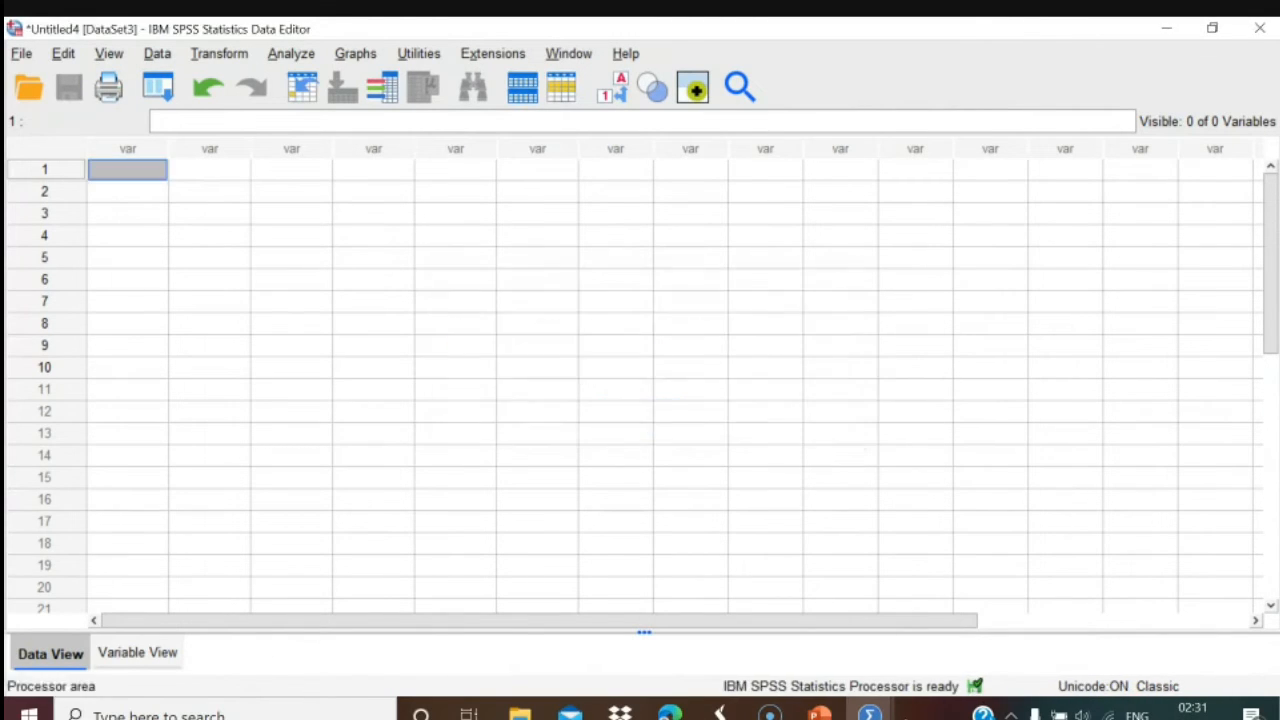
Close the Output1 viewer document without saving its contents.
mouse_move(869, 712)
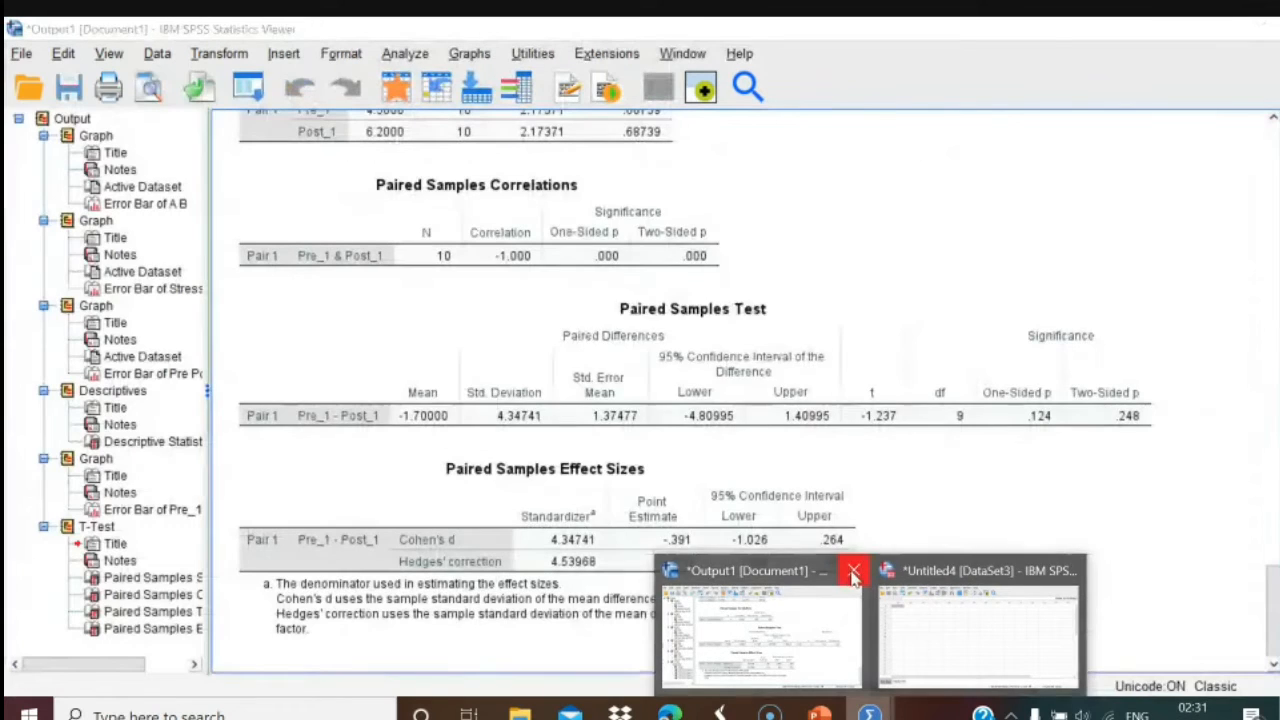
click(850, 571)
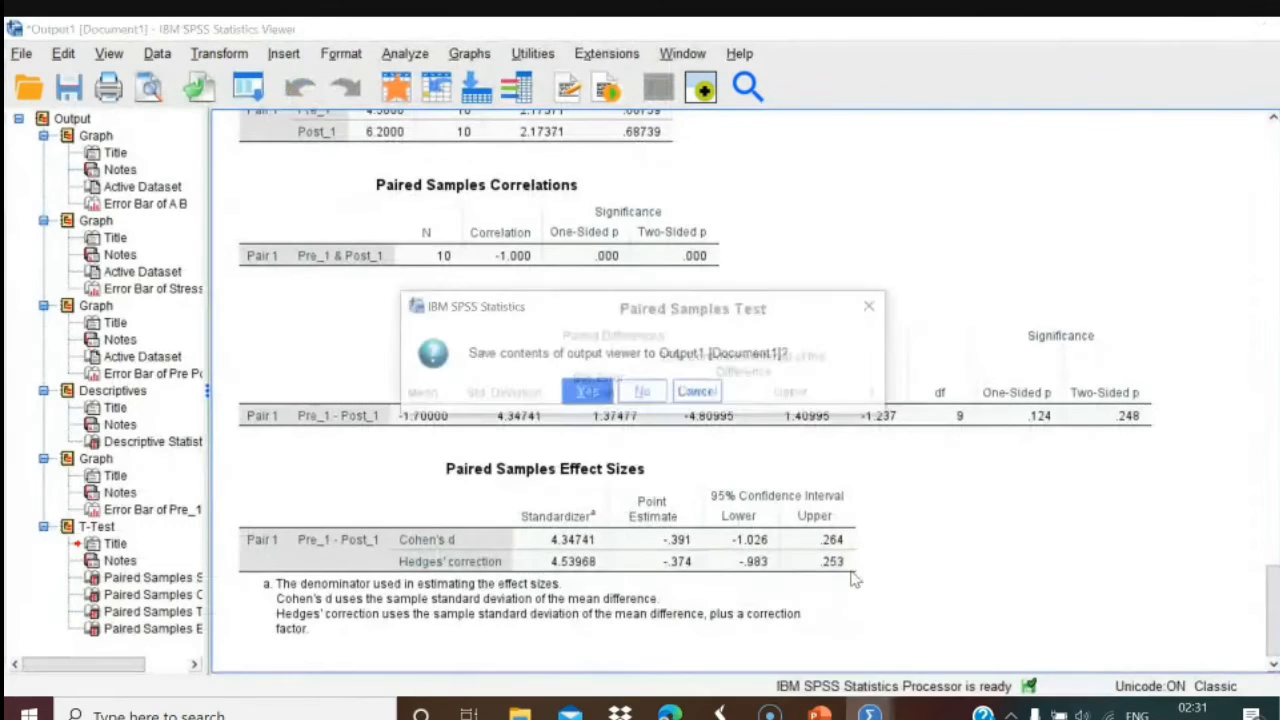
click(641, 394)
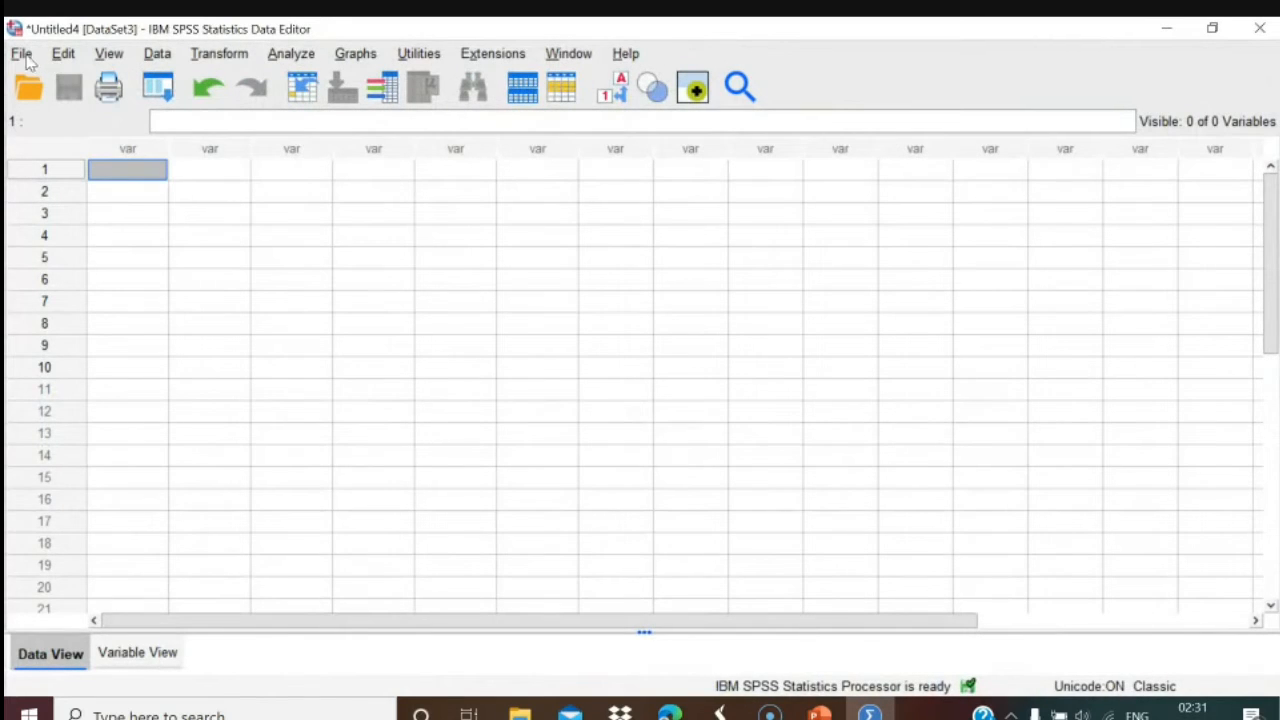
click(24, 56)
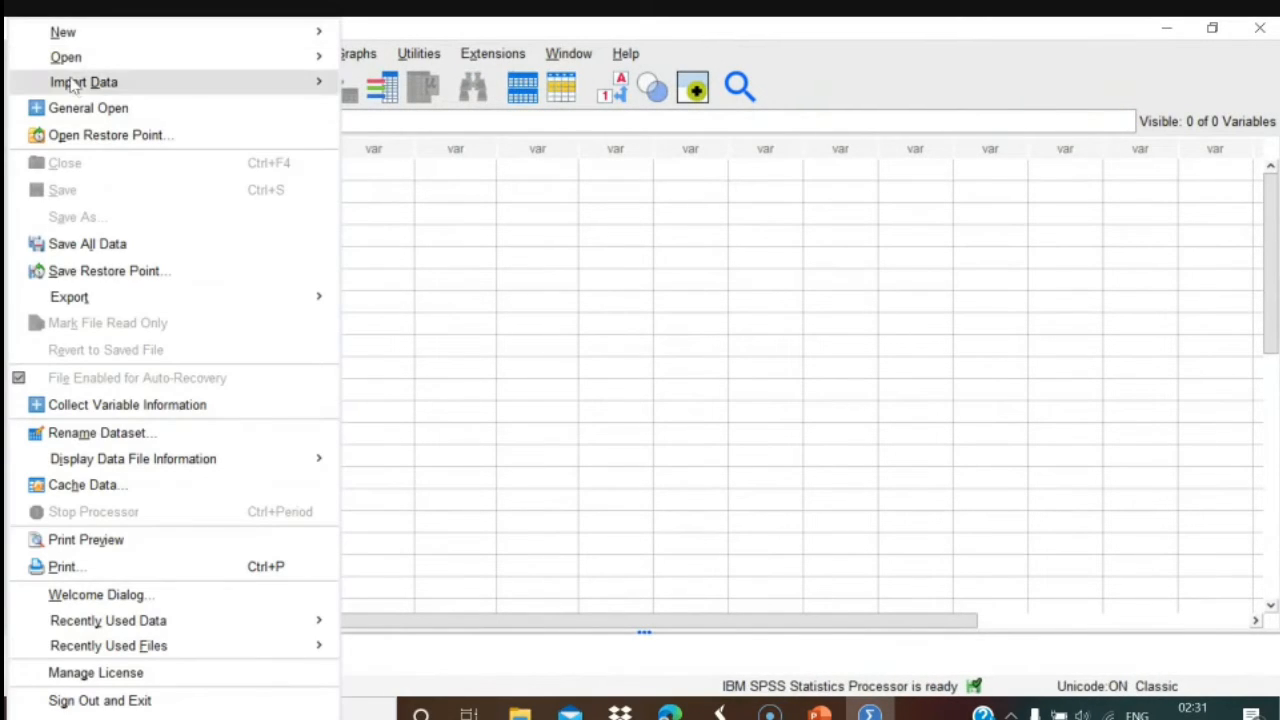
mouse_move(75, 85)
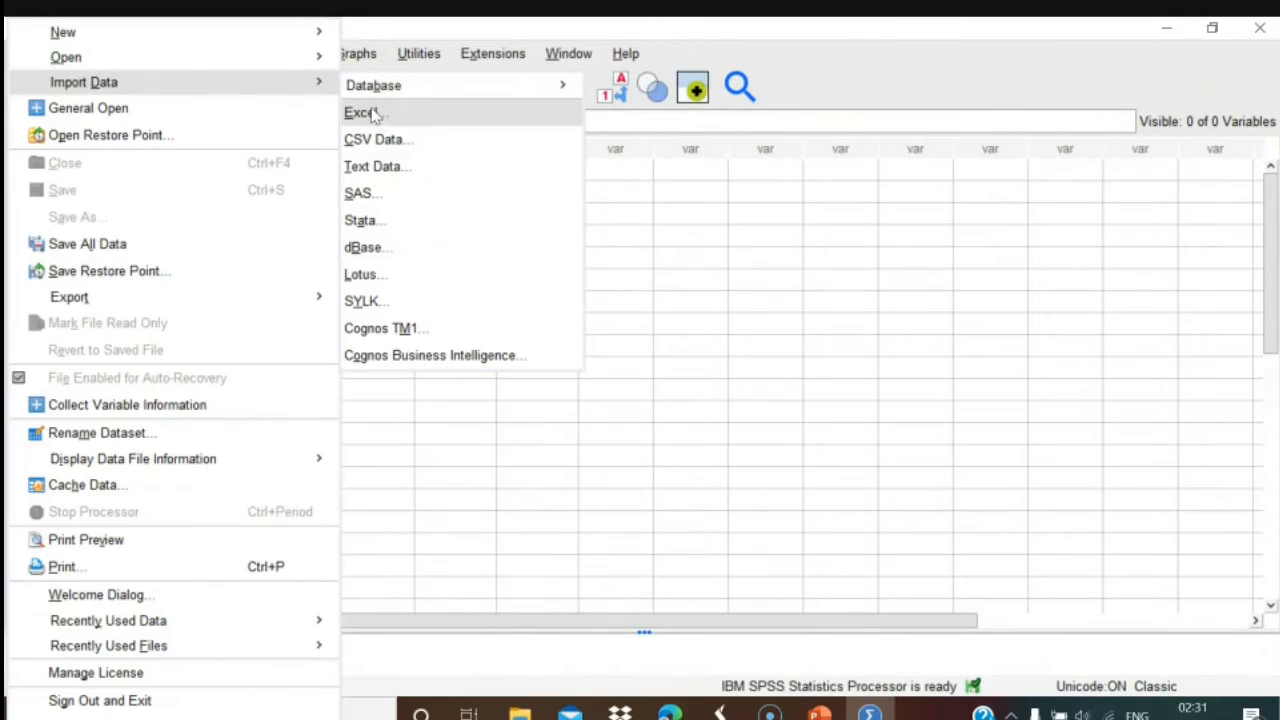
click(360, 113)
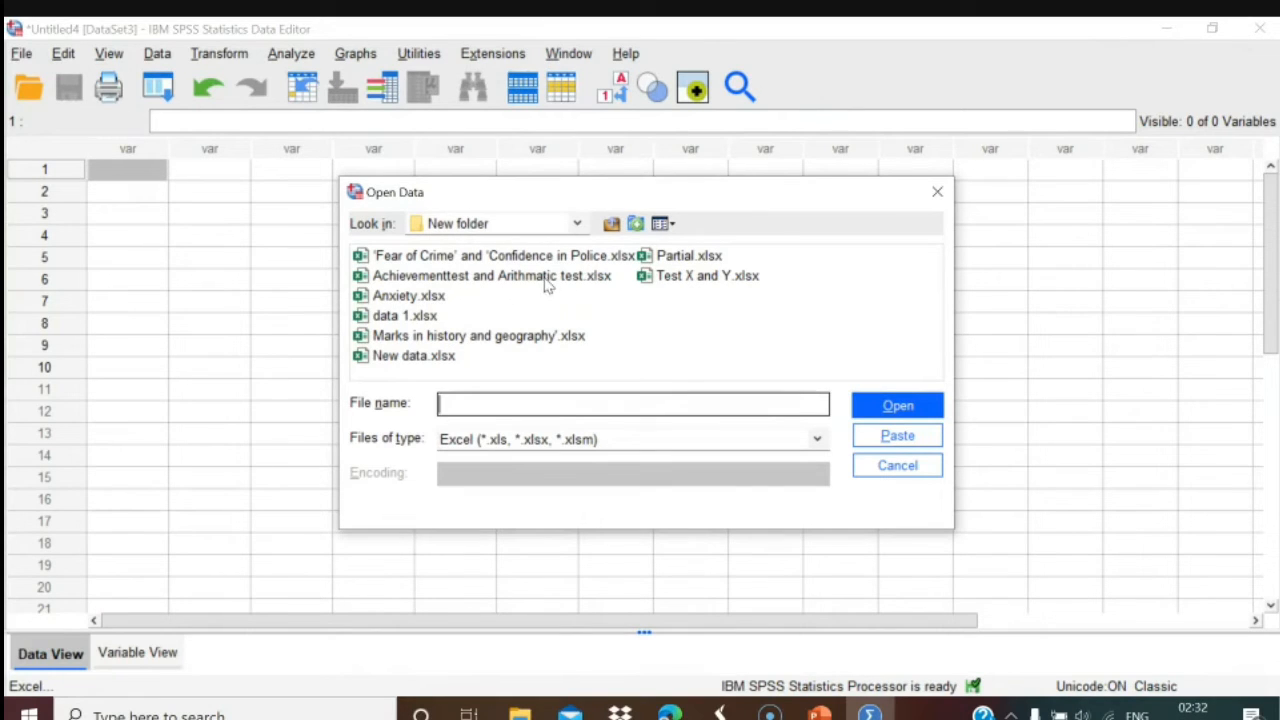
click(672, 278)
click(868, 407)
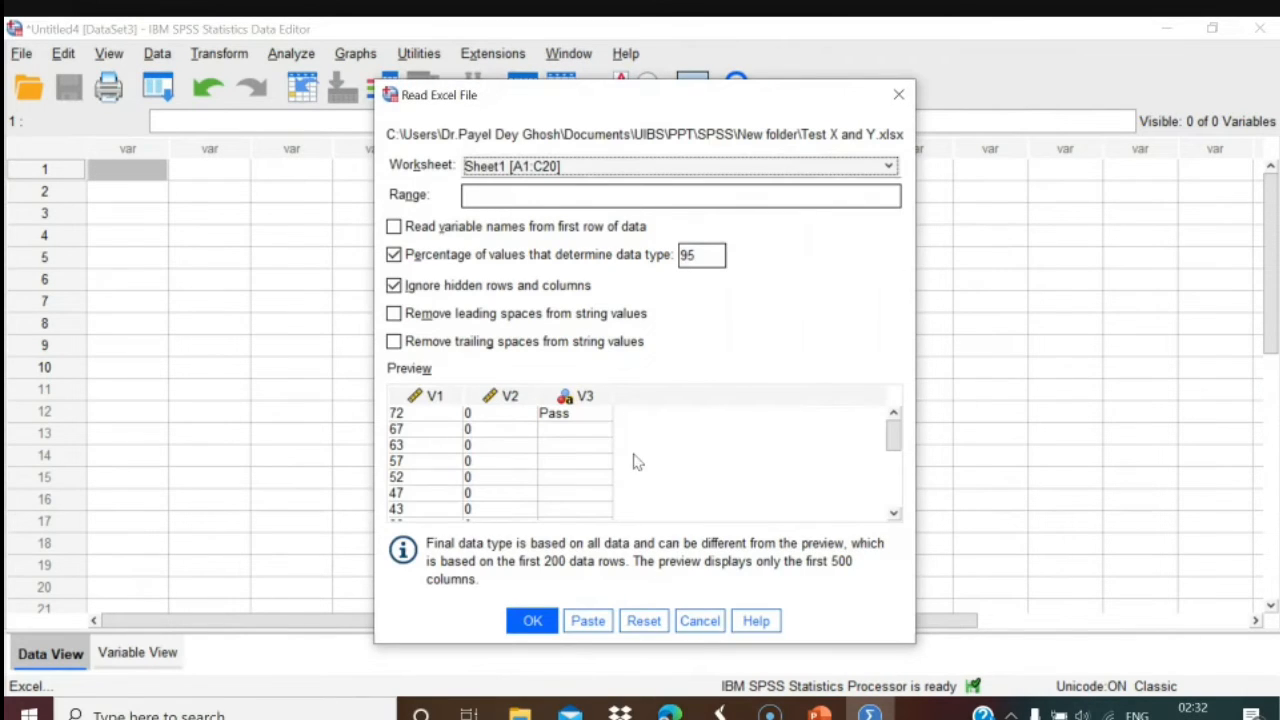
click(899, 97)
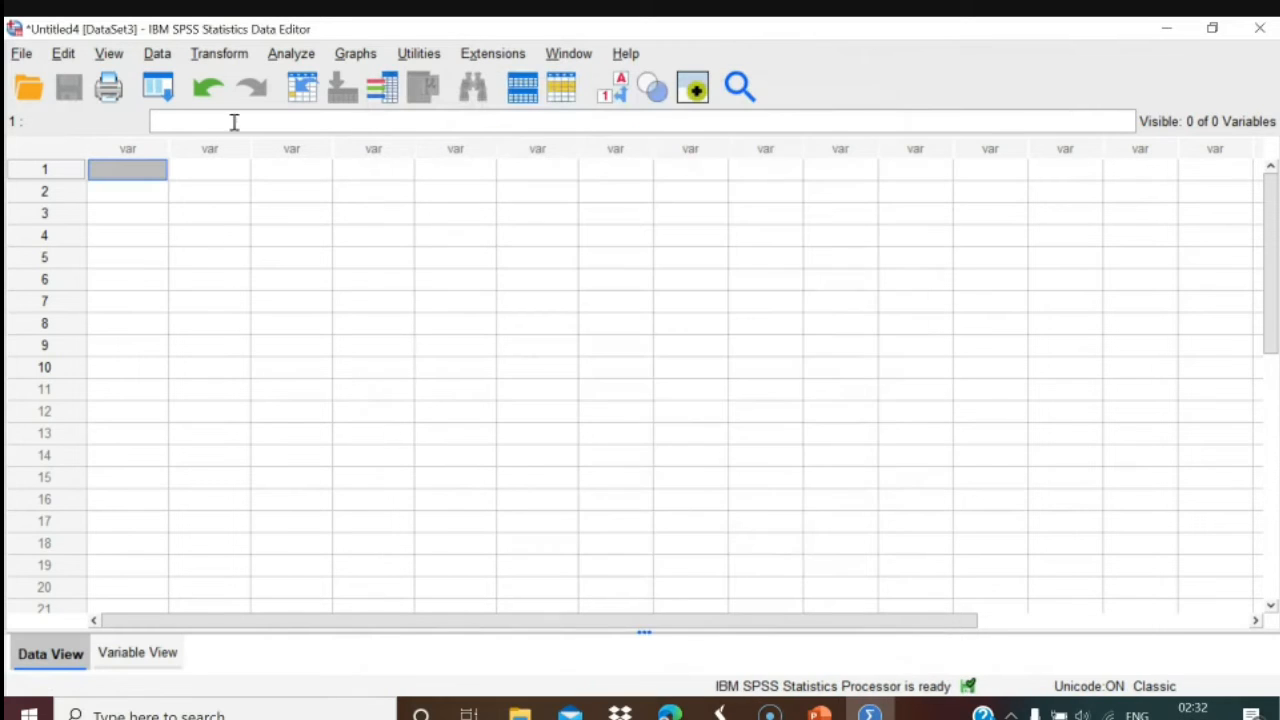
Import Sheet1 of data 1.xlsx as a new dataset without reading variable names from the first row.
click(21, 55)
mouse_move(240, 90)
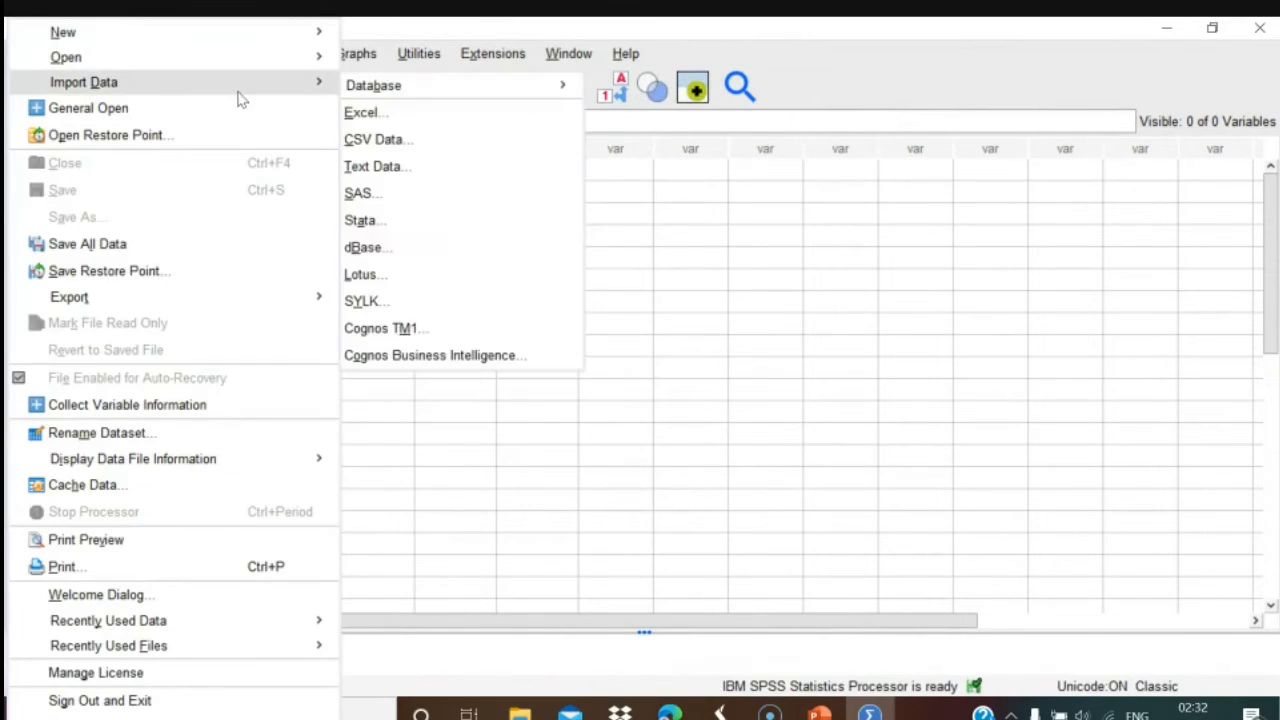
click(362, 113)
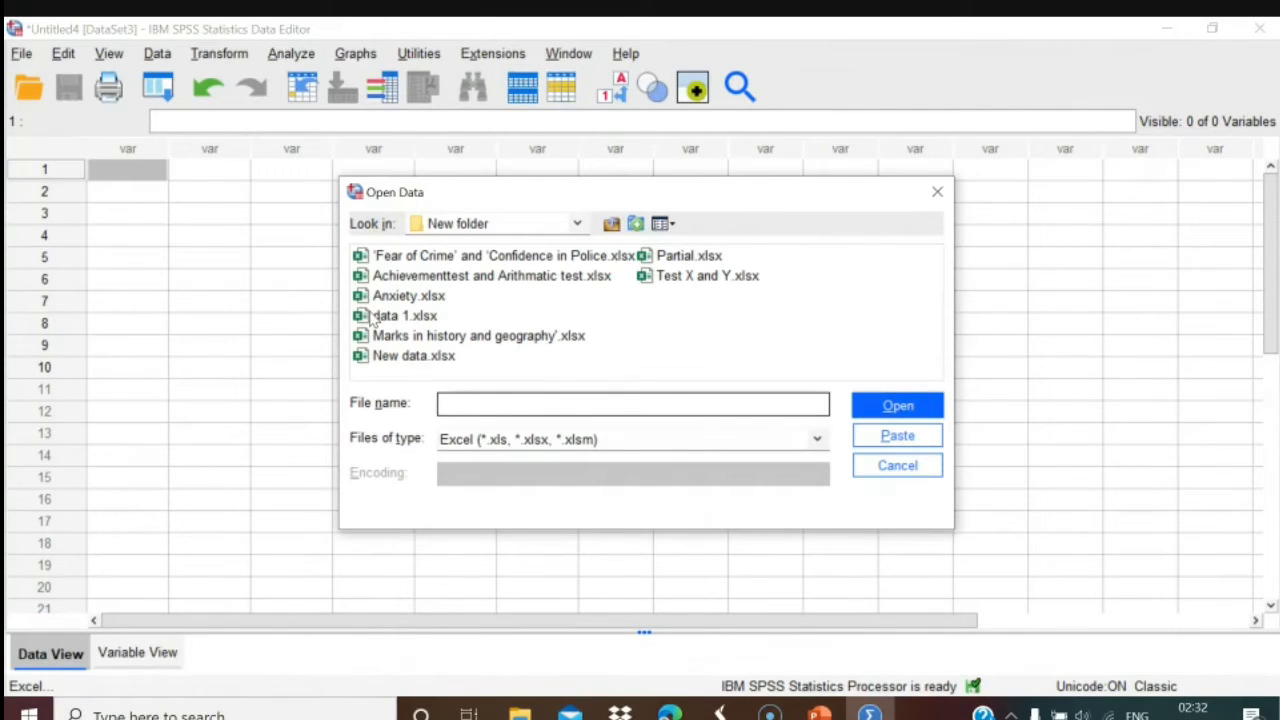
click(416, 318)
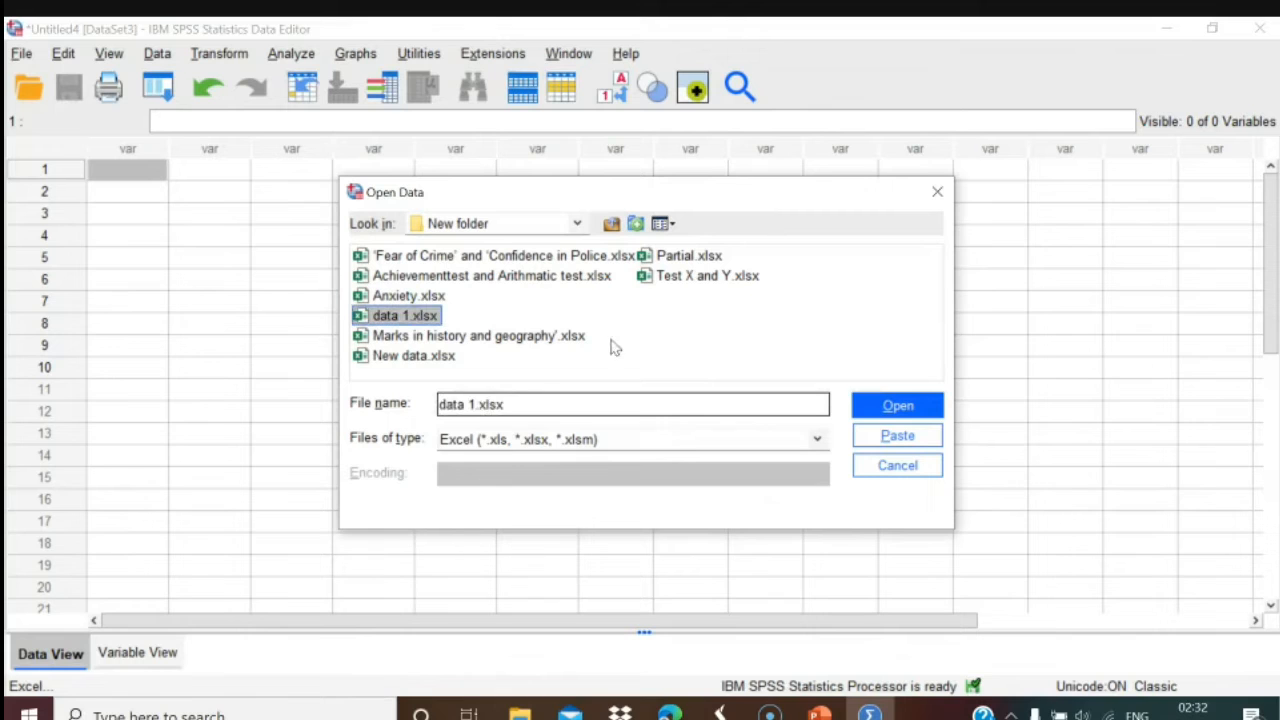
click(889, 415)
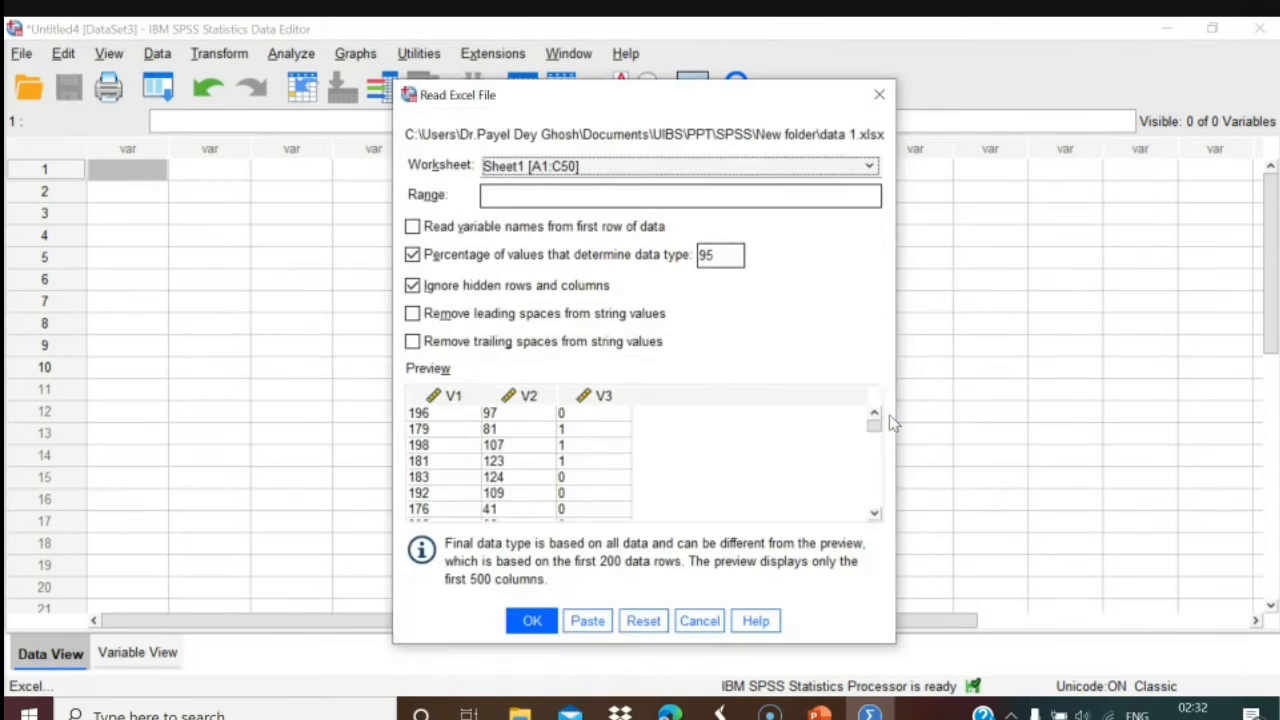
click(530, 620)
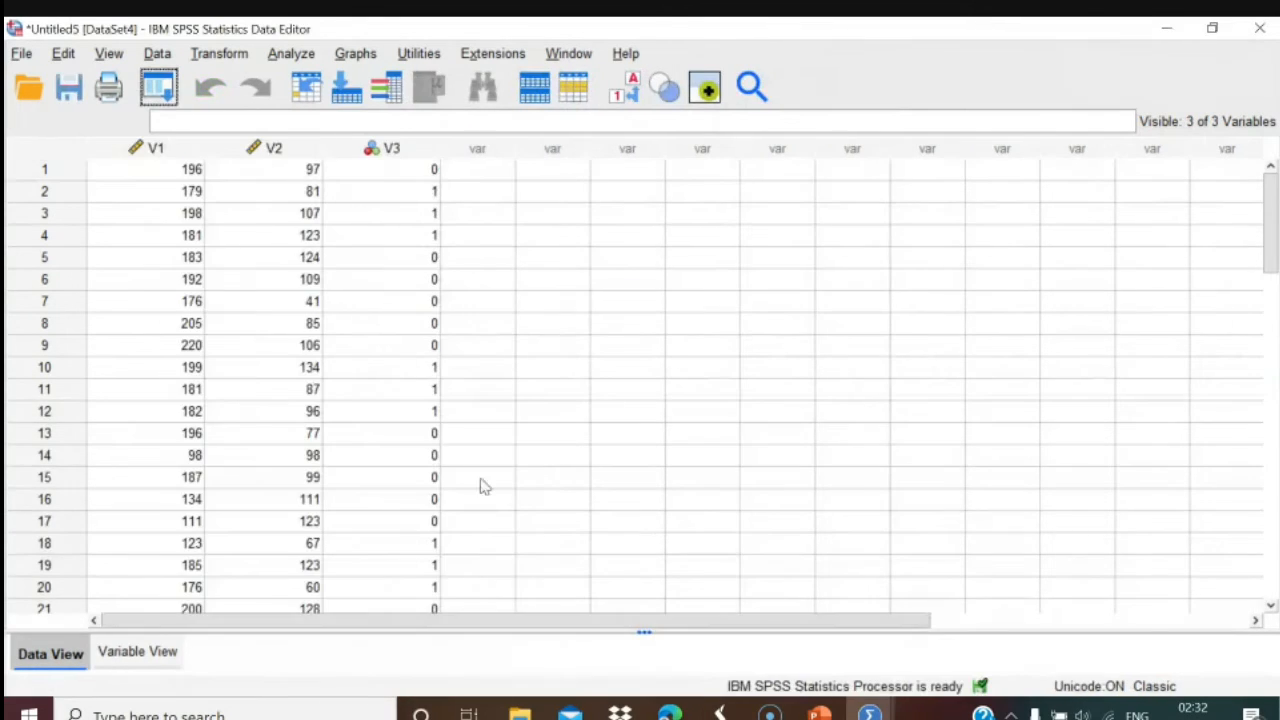
Delete the variable V3 from the imported dataset.
right_click(394, 149)
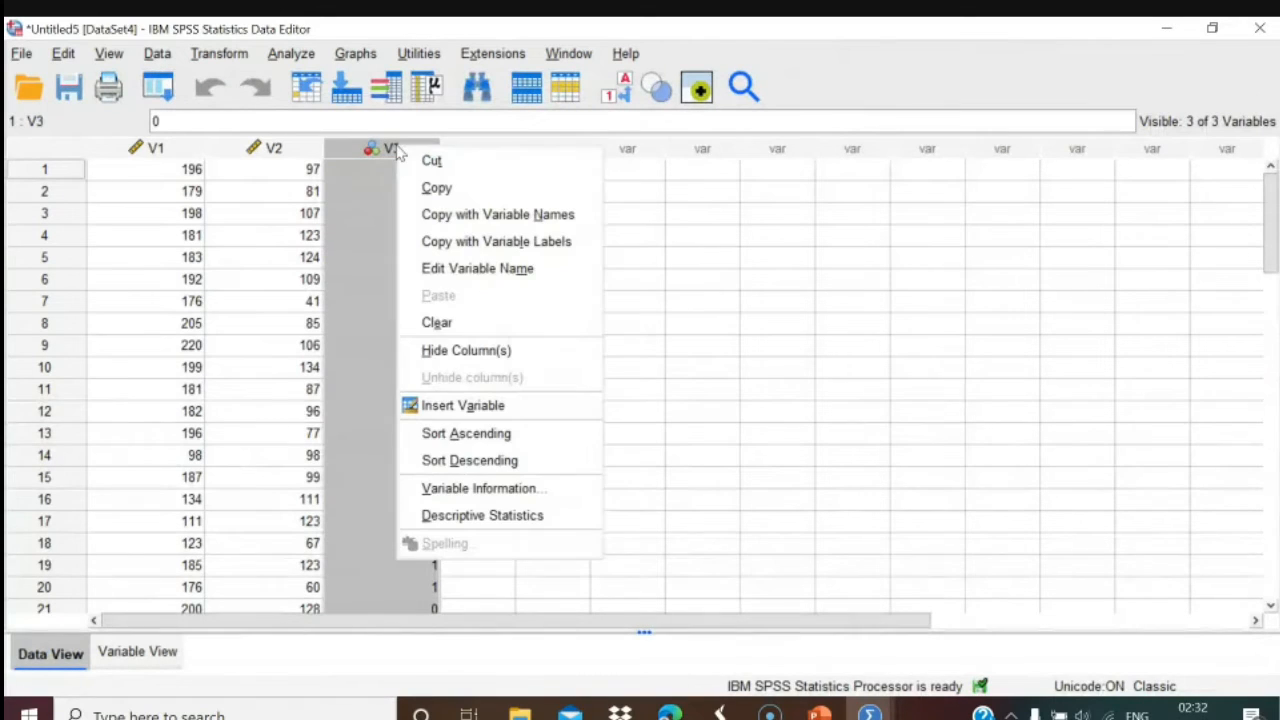
click(436, 324)
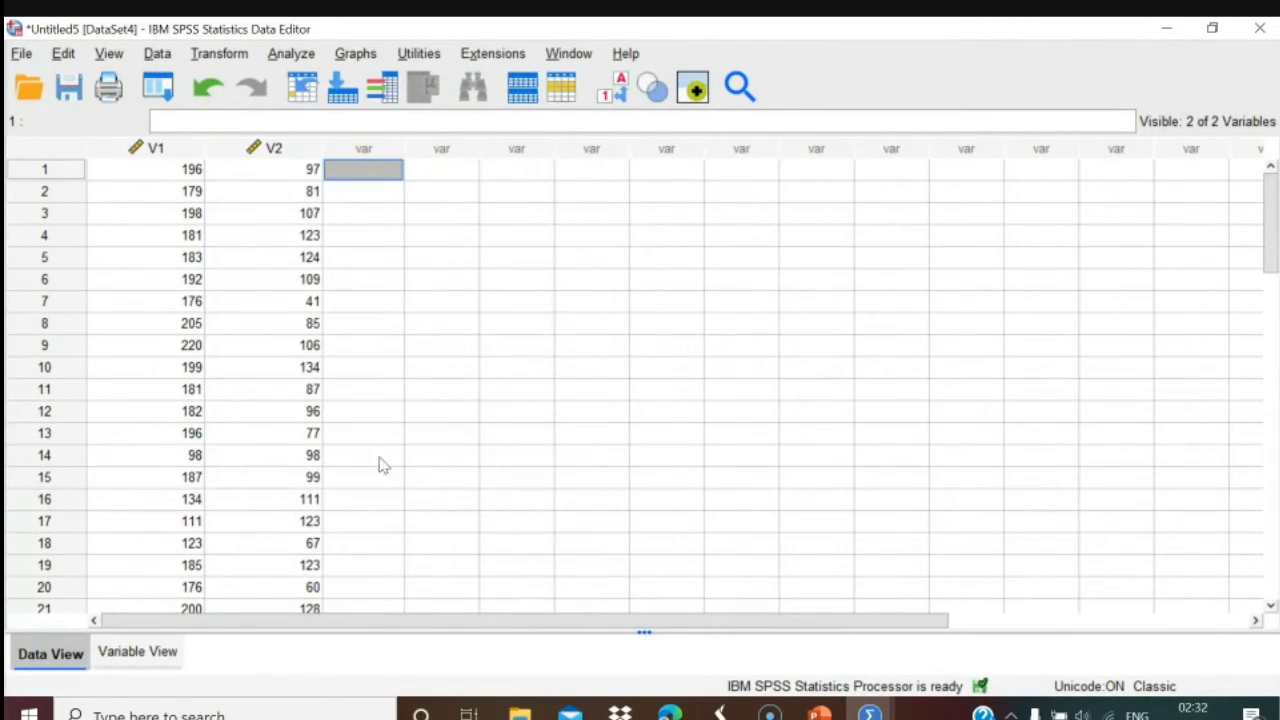
mouse_move(1272, 243)
mouse_down()
mouse_move(1275, 510)
mouse_move(1274, 225)
mouse_up()
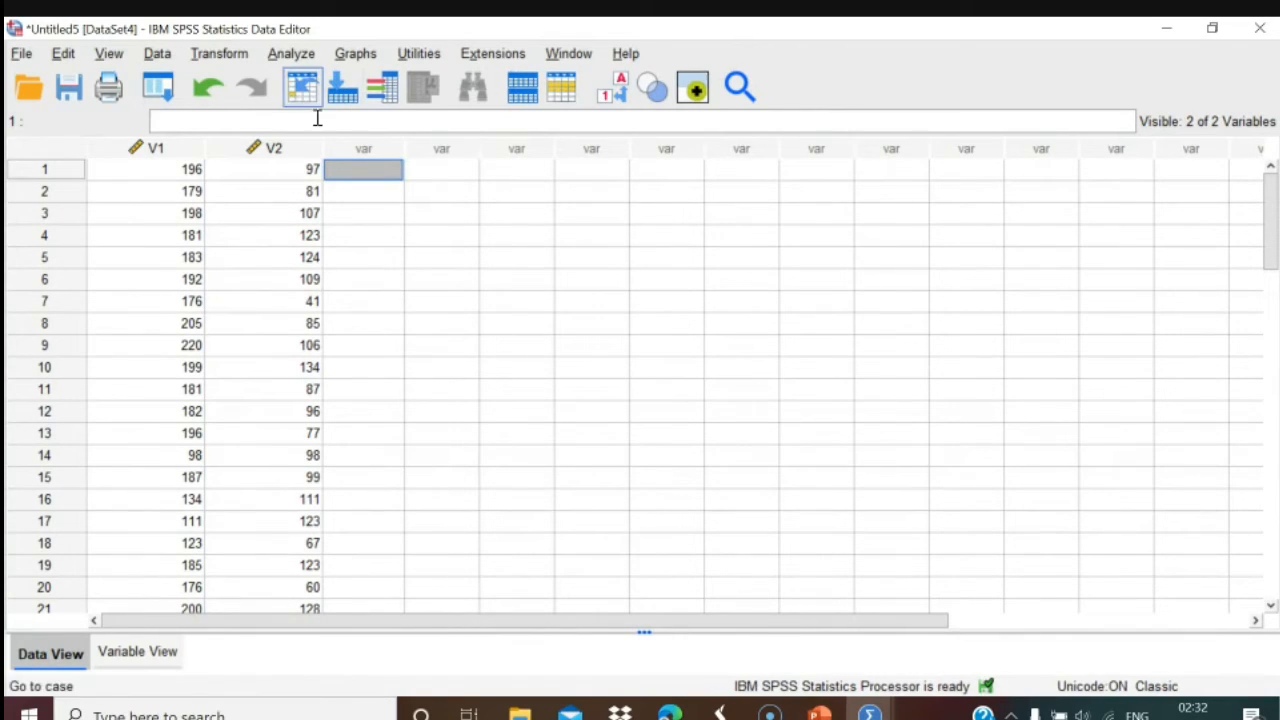
Open the Compute Variable dialog for the dataset.
click(221, 54)
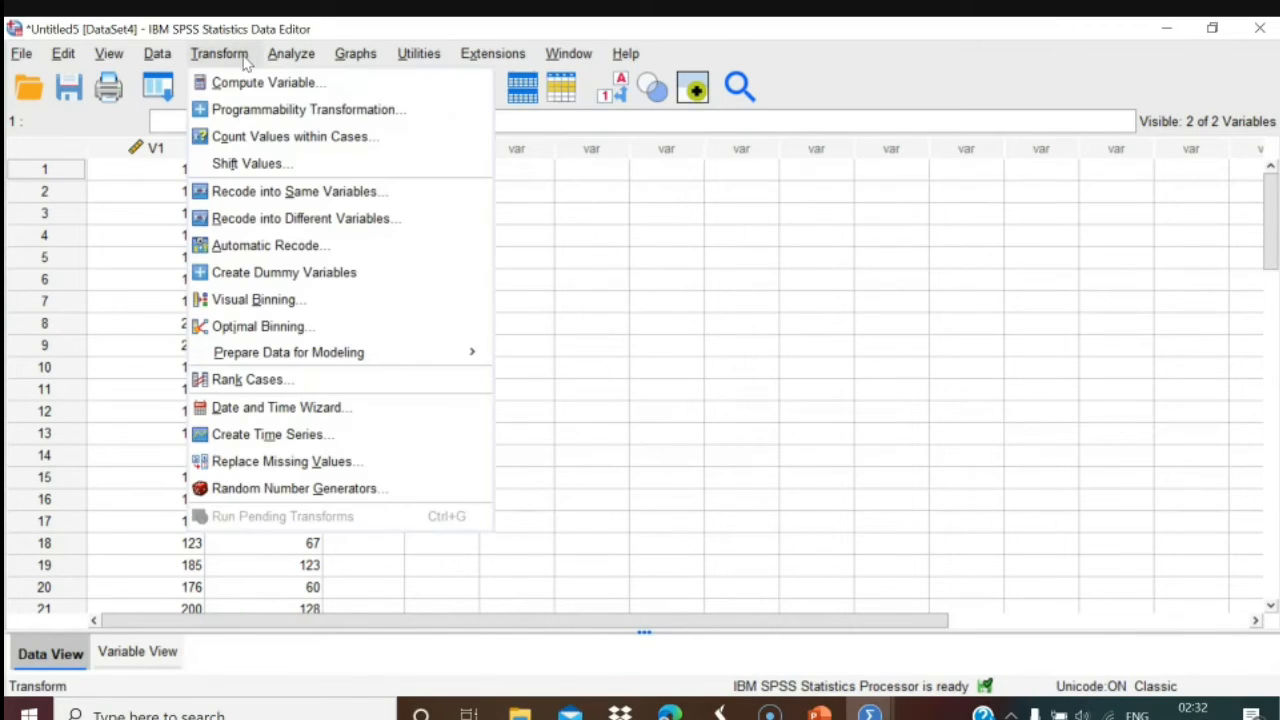
click(252, 90)
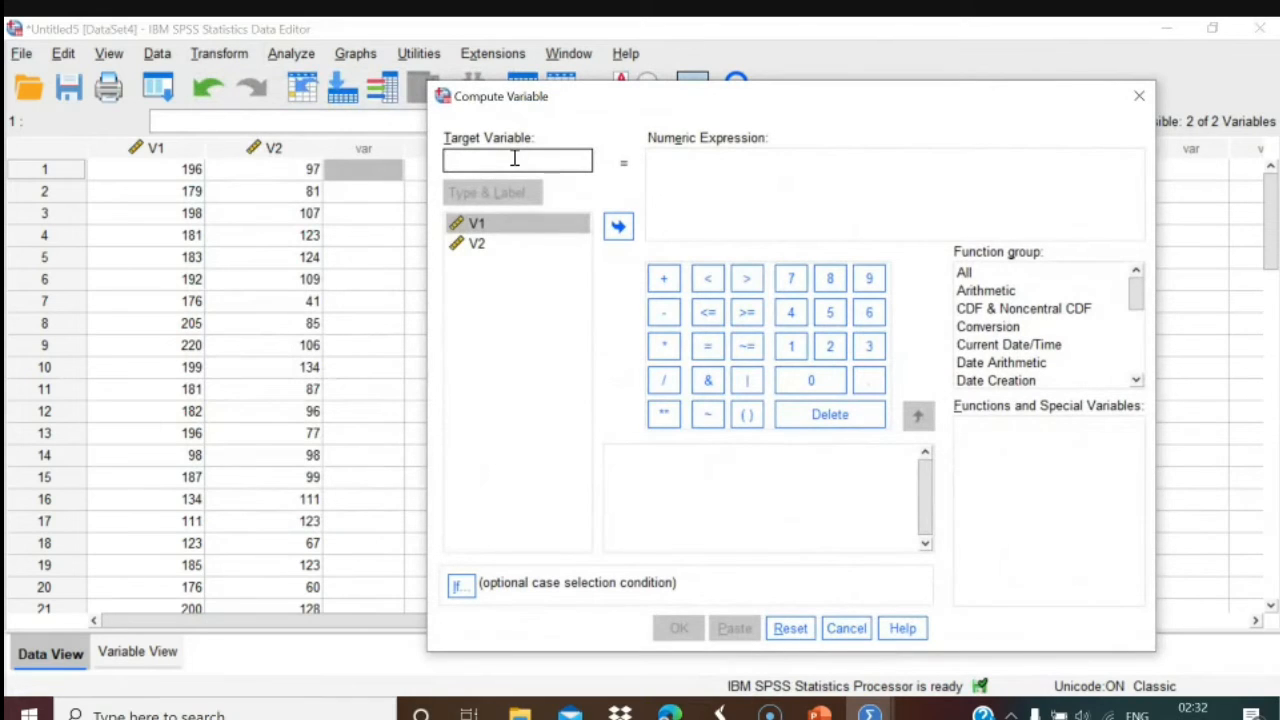
text(mean)
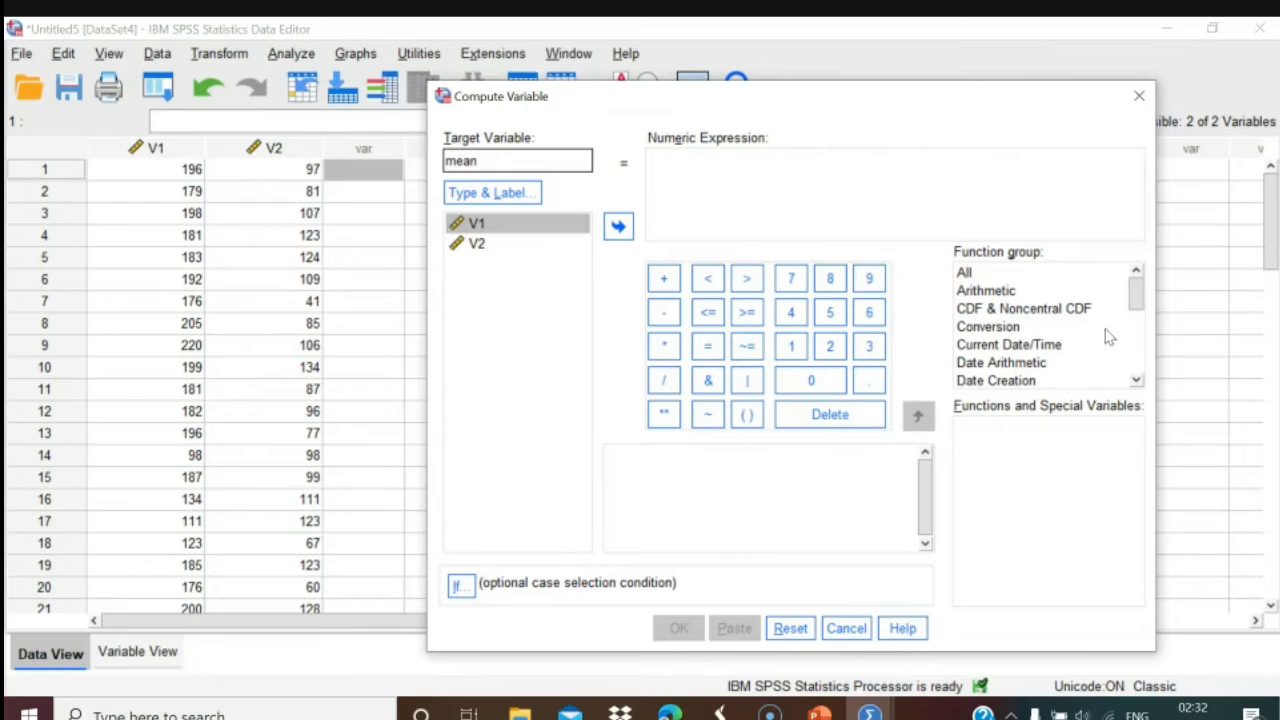
click(963, 273)
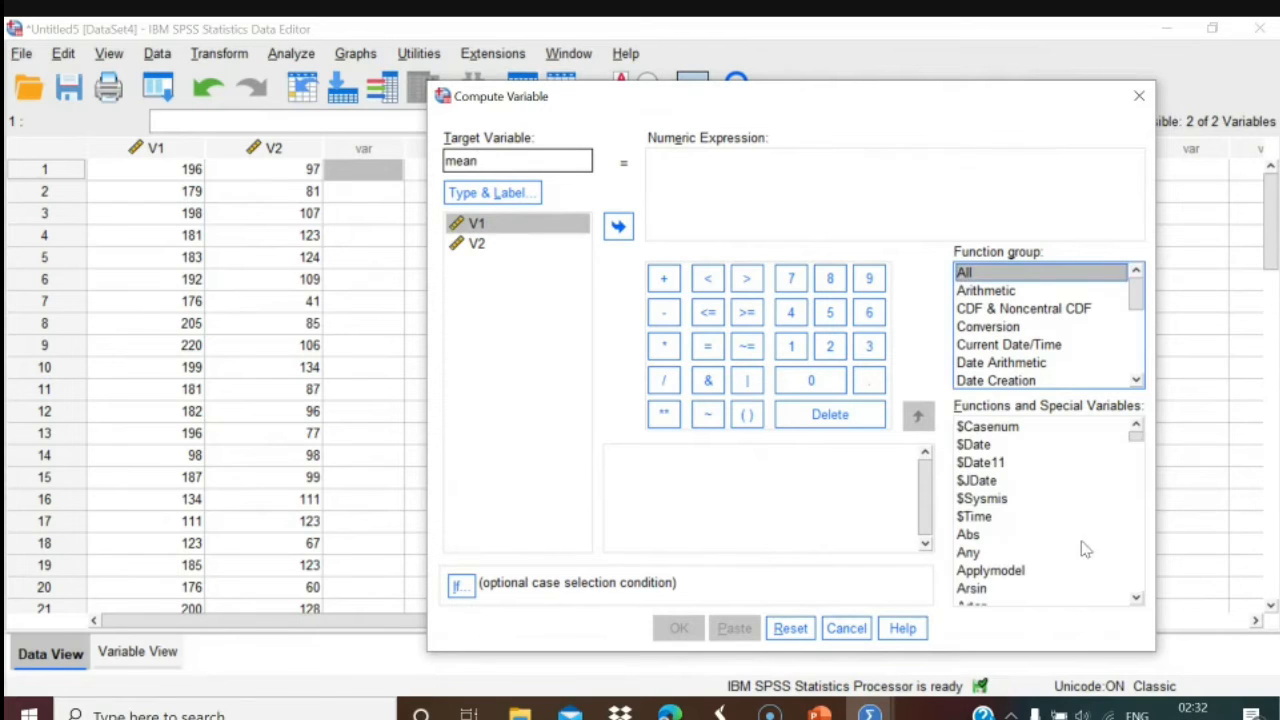
drag(1136, 601, 1136, 605)
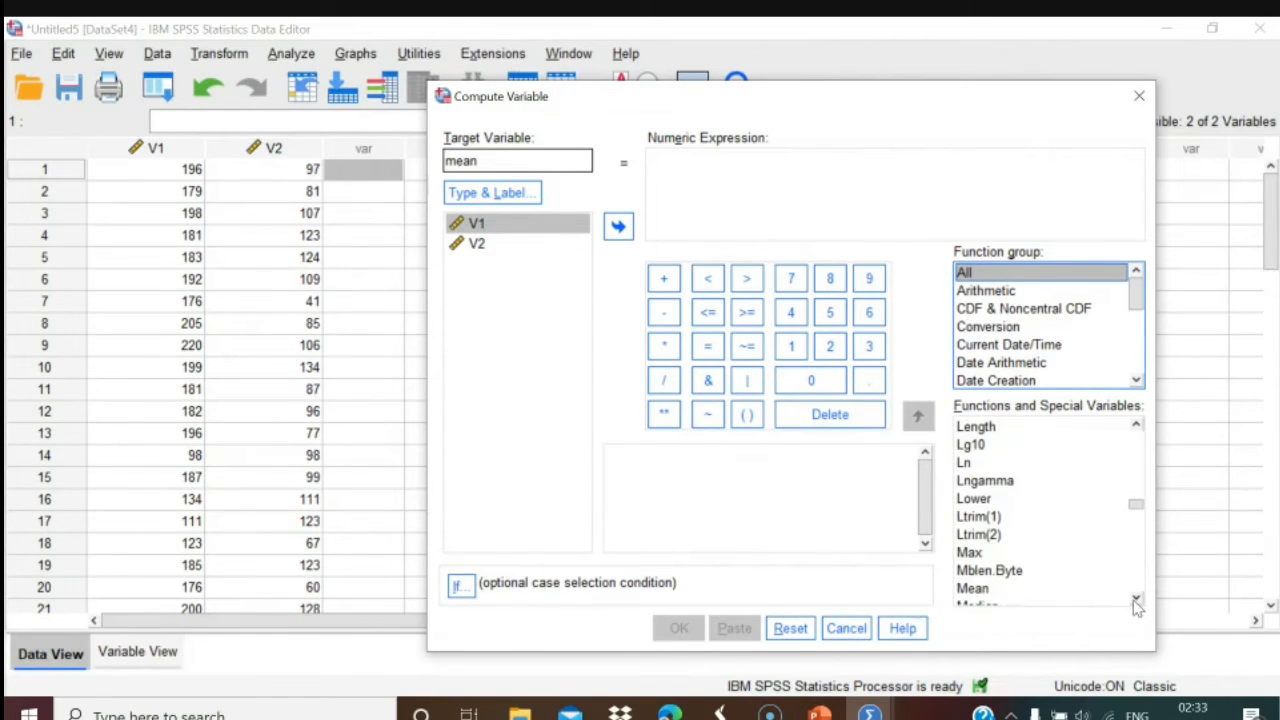
click(975, 590)
click(975, 590)
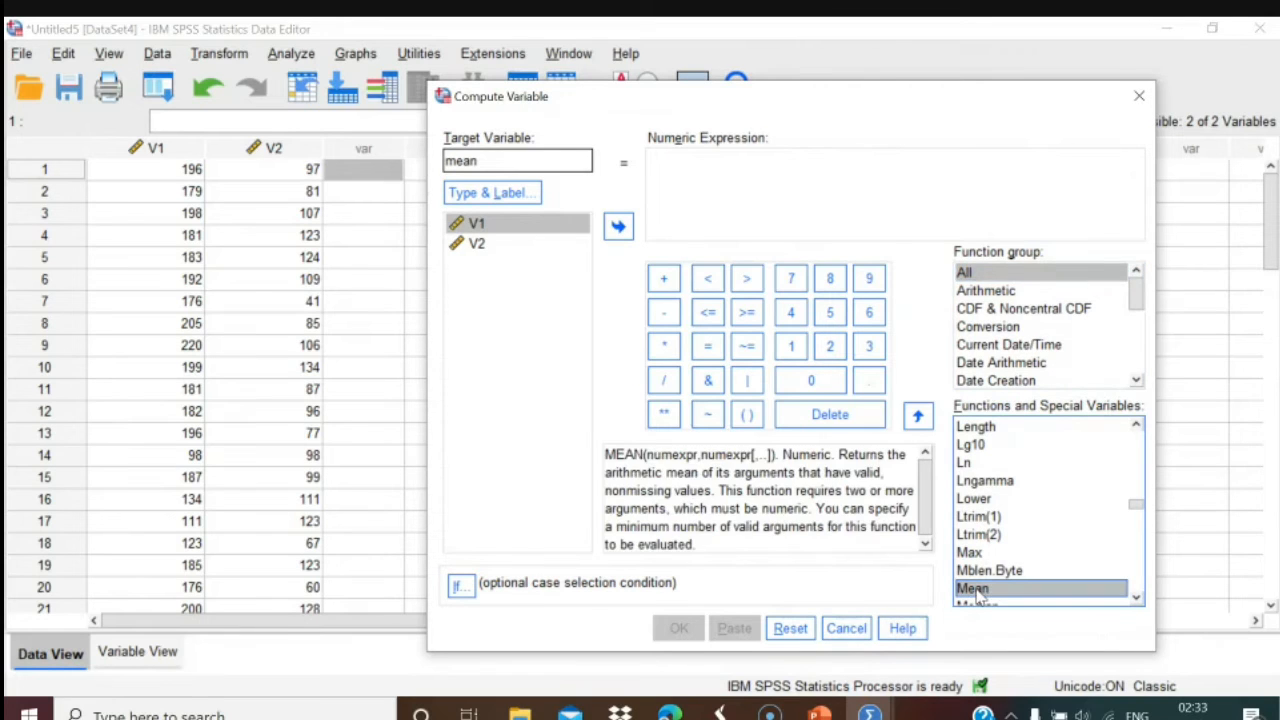
click(917, 416)
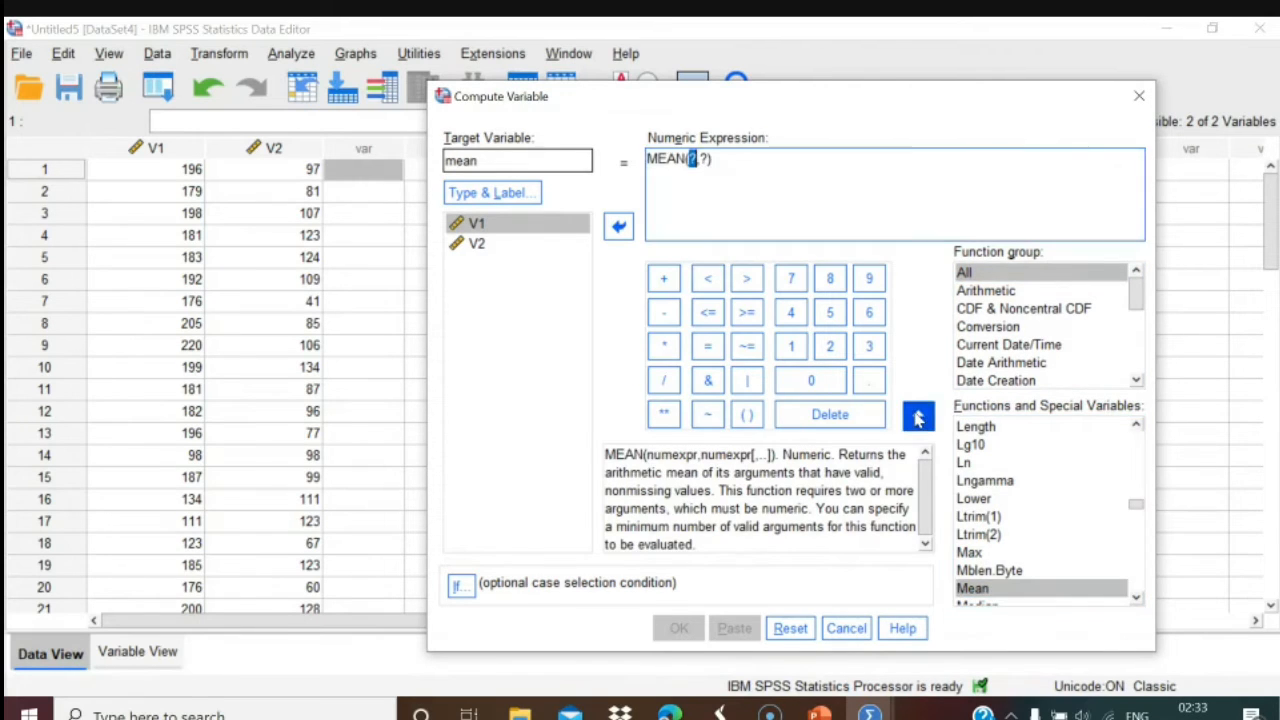
click(492, 225)
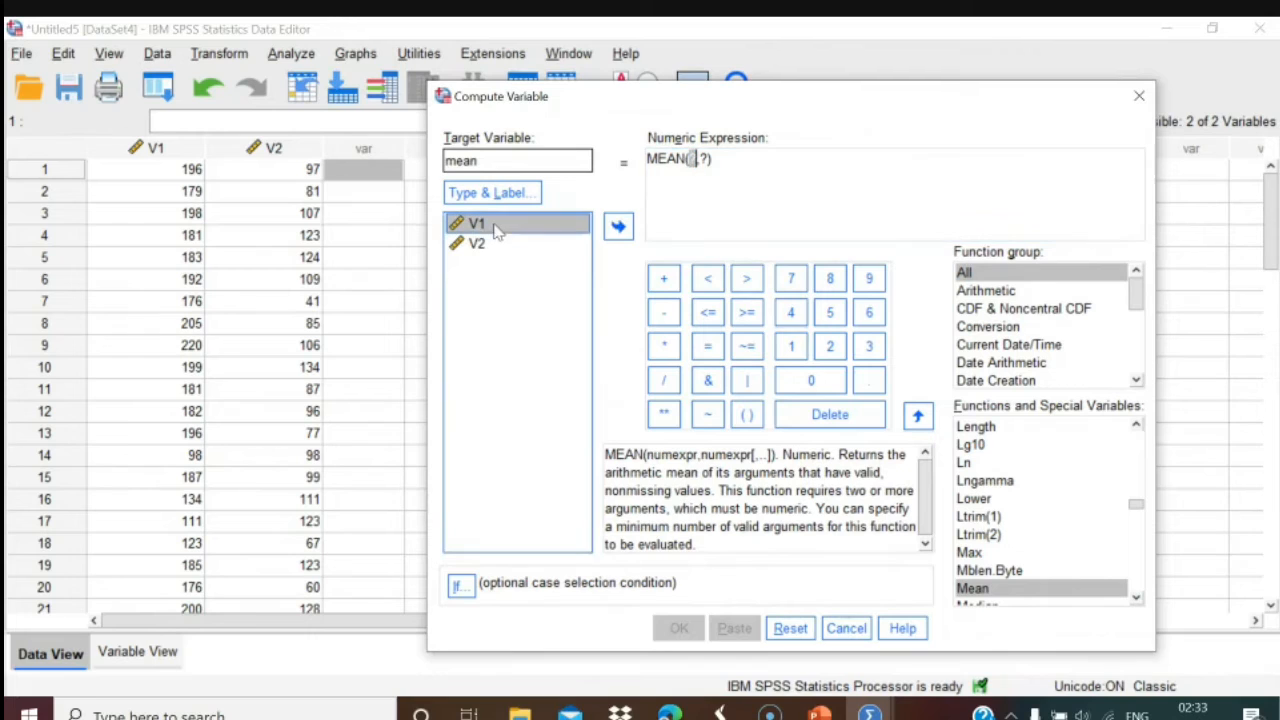
click(618, 228)
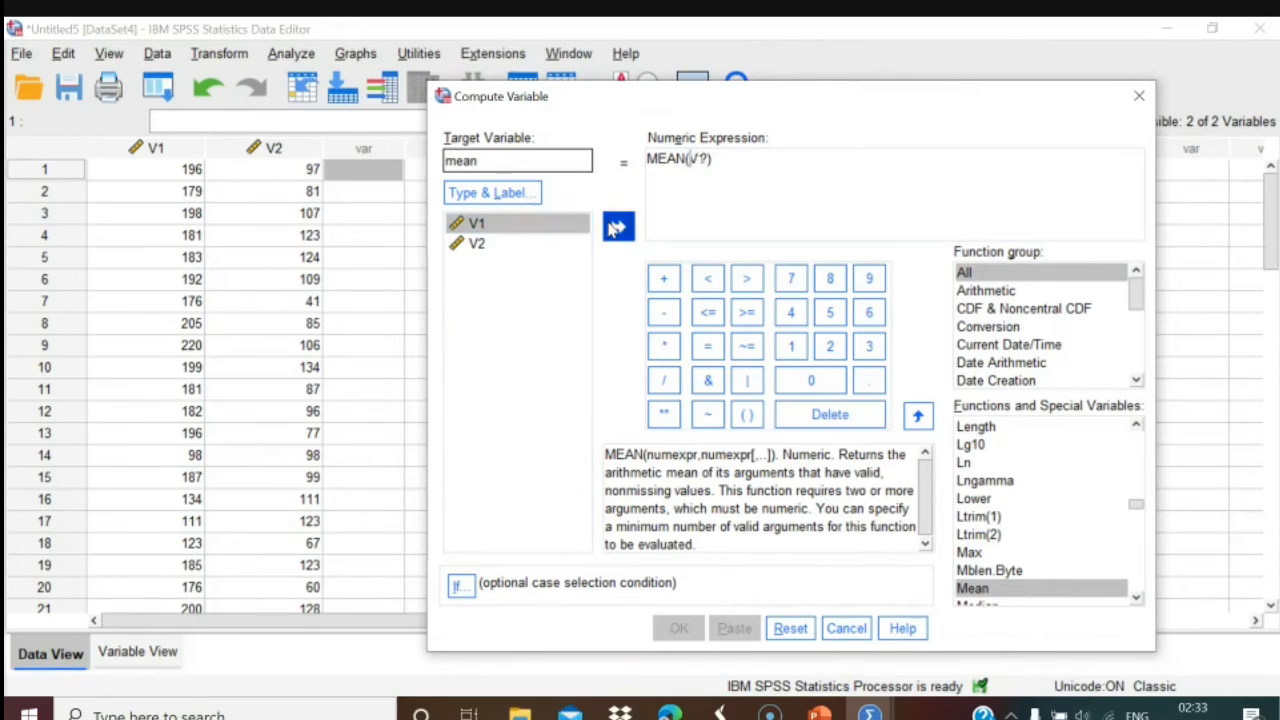
click(488, 250)
click(620, 230)
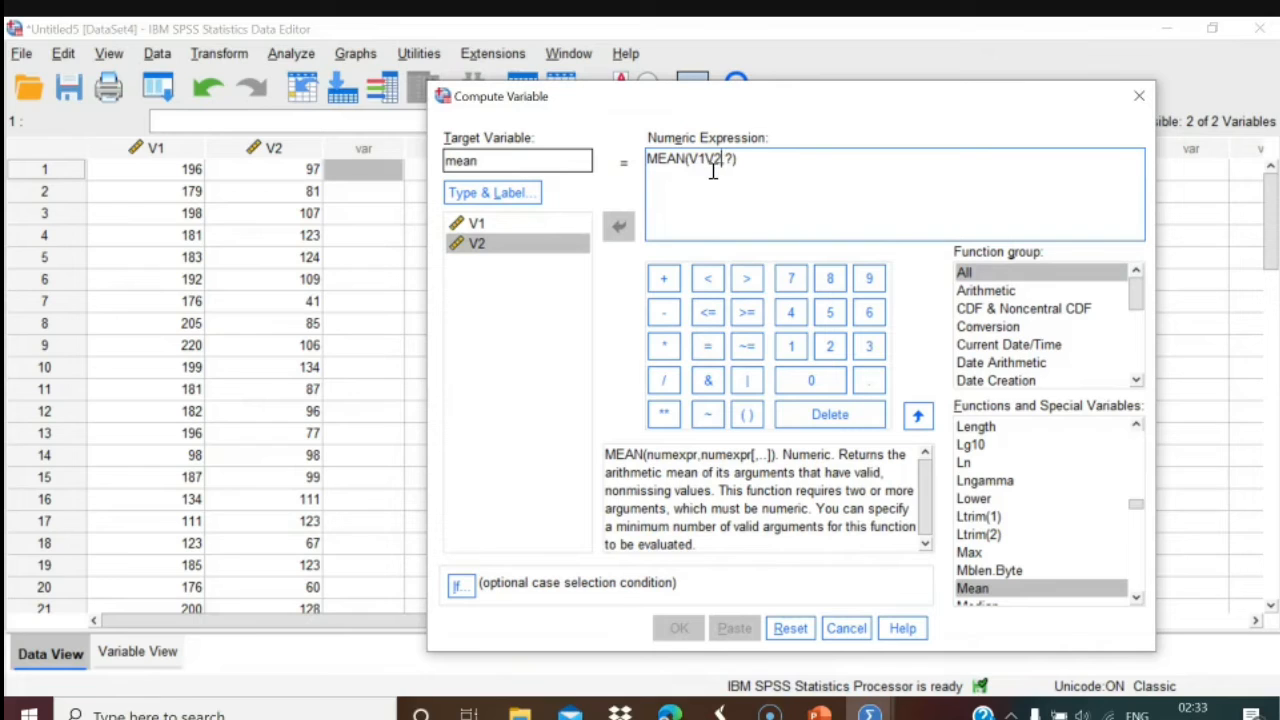
key(BackSpace)
key(BackSpace)
key(BackSpace)
key(BackSpace)
click(524, 229)
drag(524, 226, 646, 228)
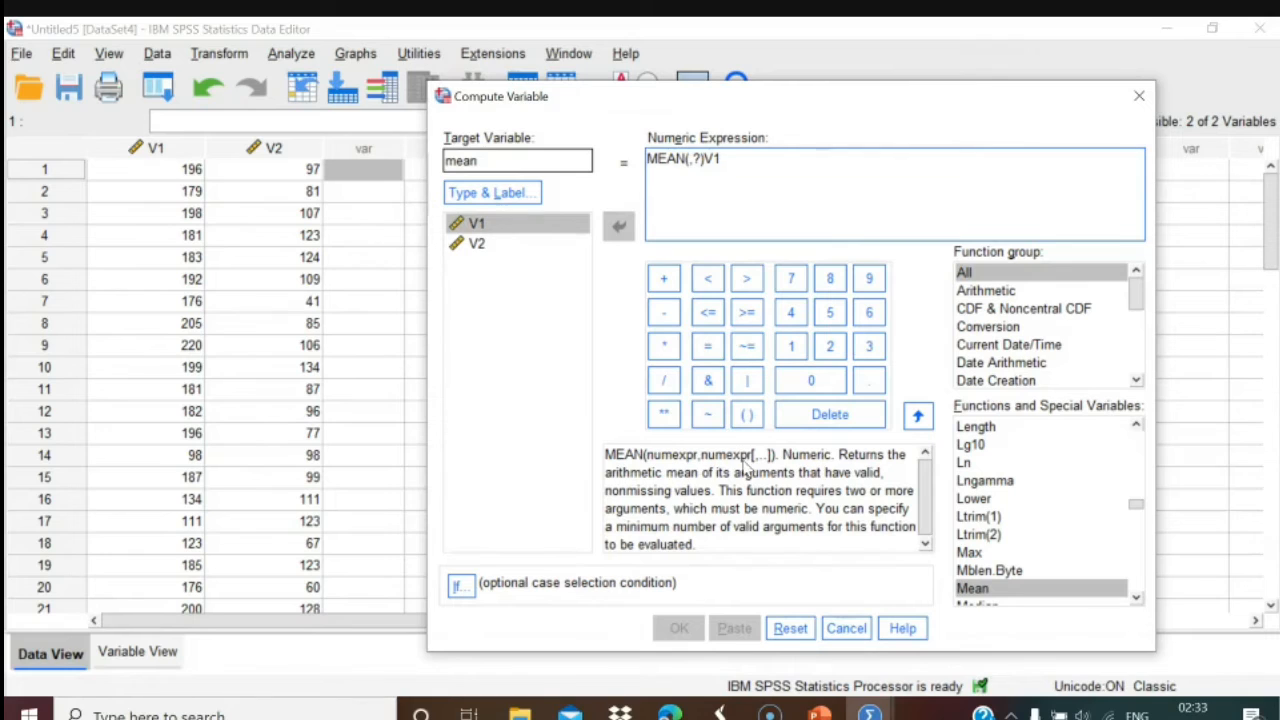
click(806, 628)
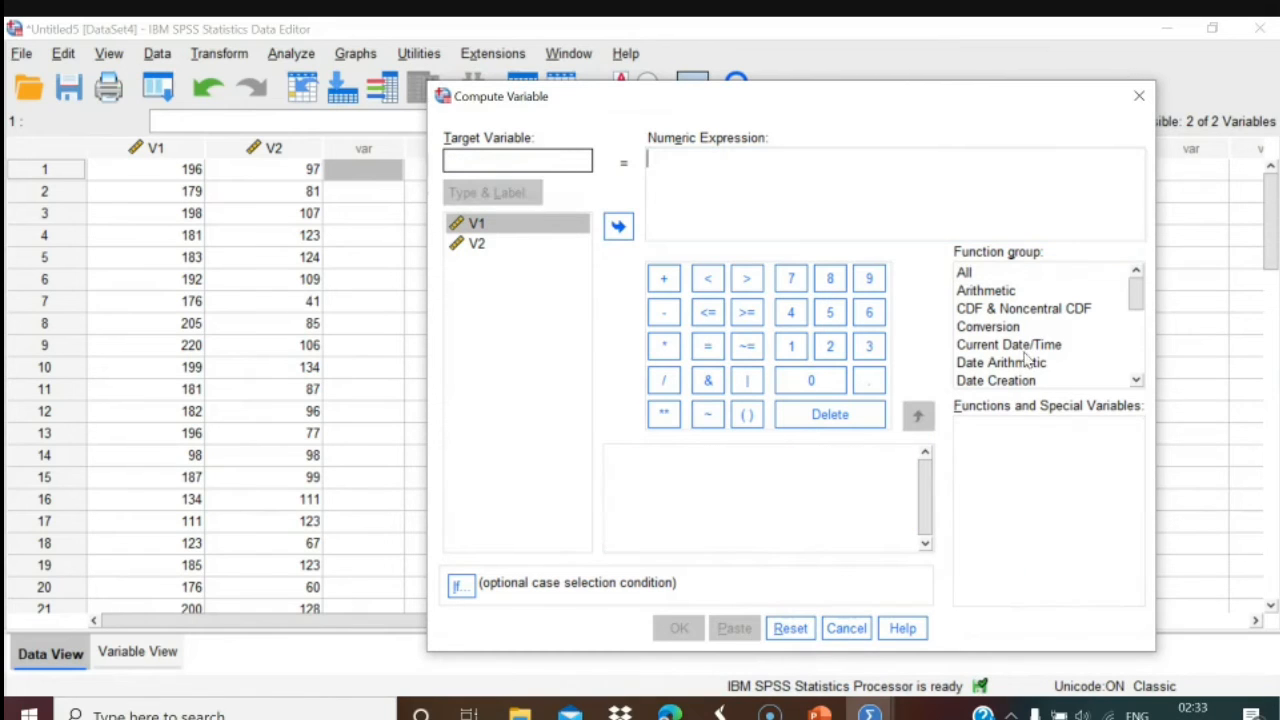
Build the numeric expression MEAN(V1,V2) with the Mean function from the full function list.
click(966, 274)
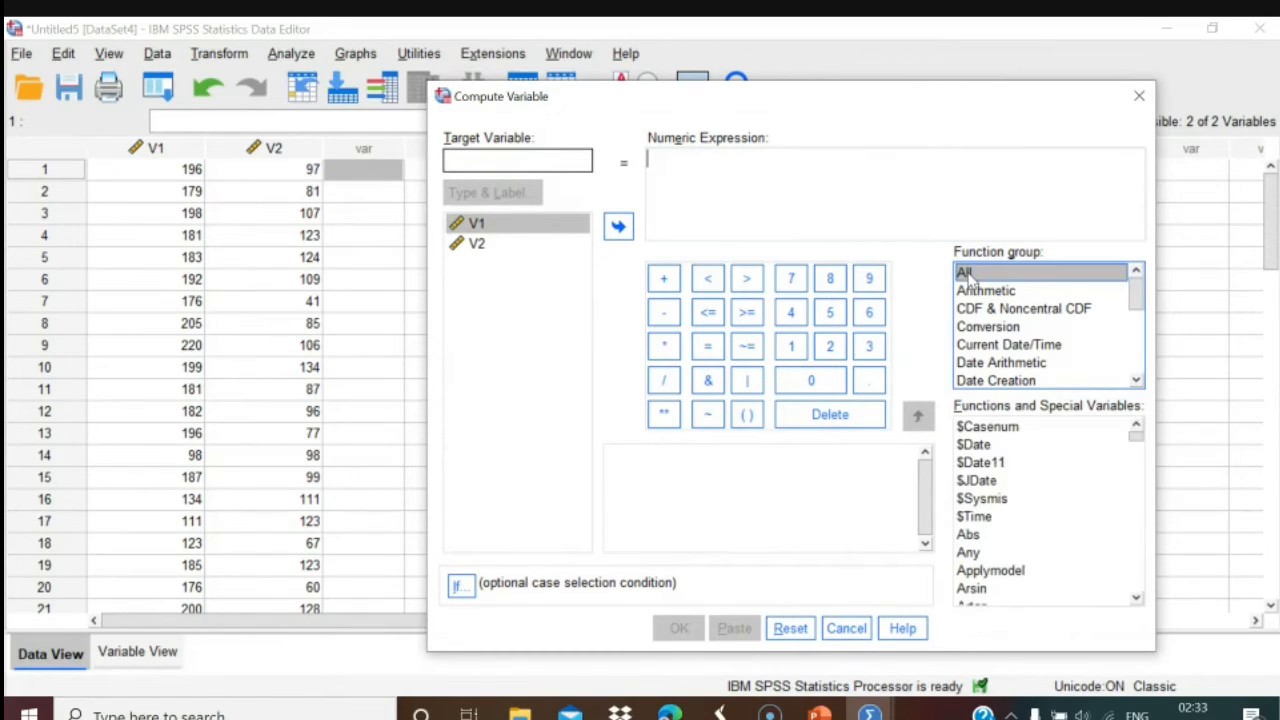
click(1138, 600)
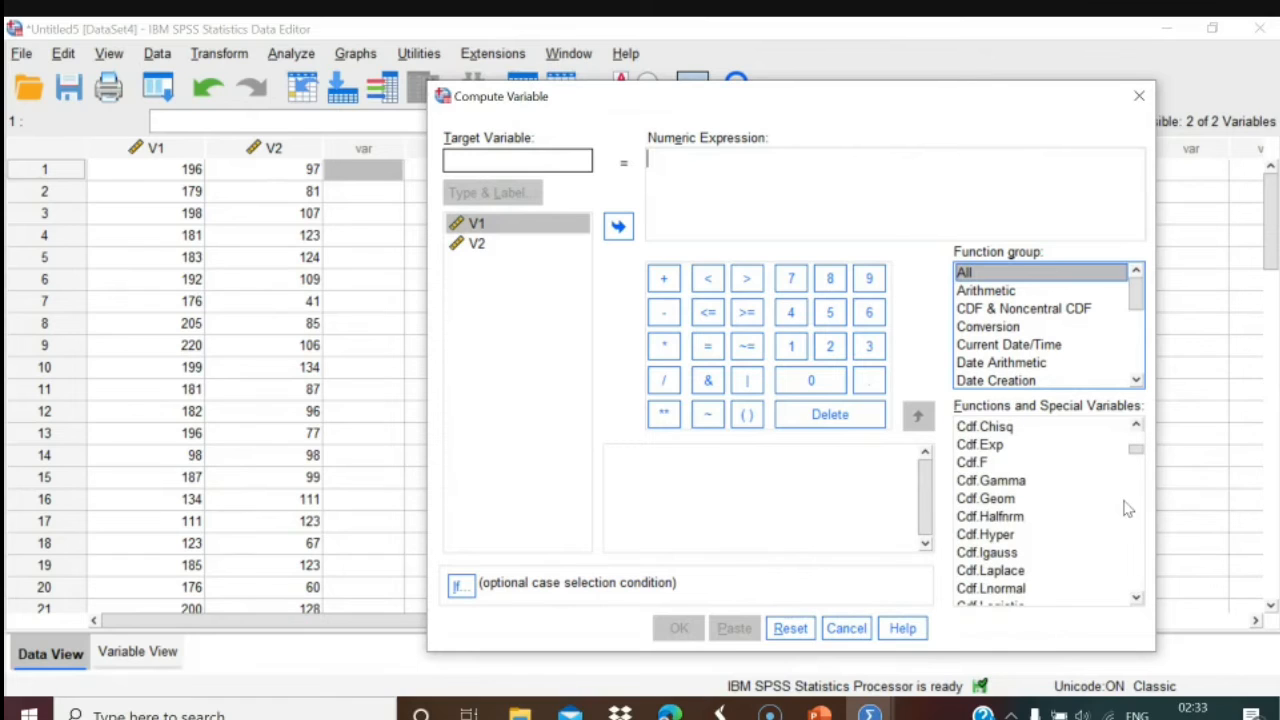
click(1142, 600)
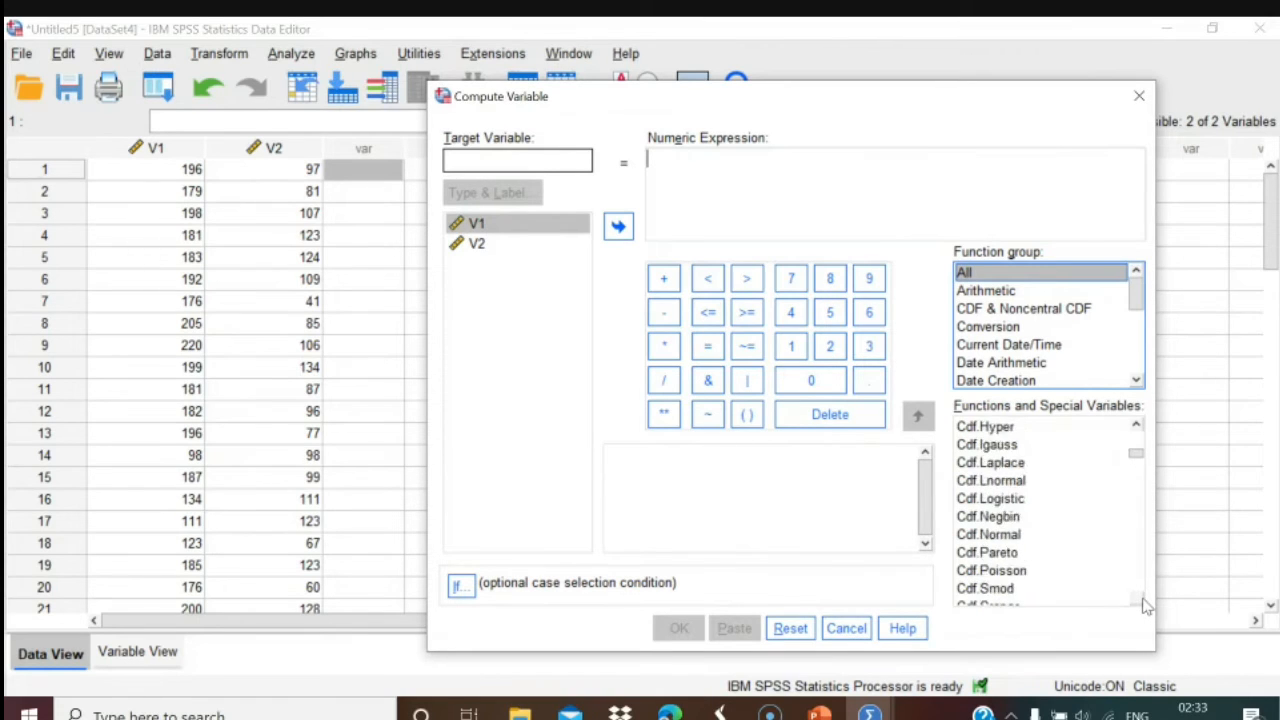
drag(1145, 605, 1145, 605)
click(978, 464)
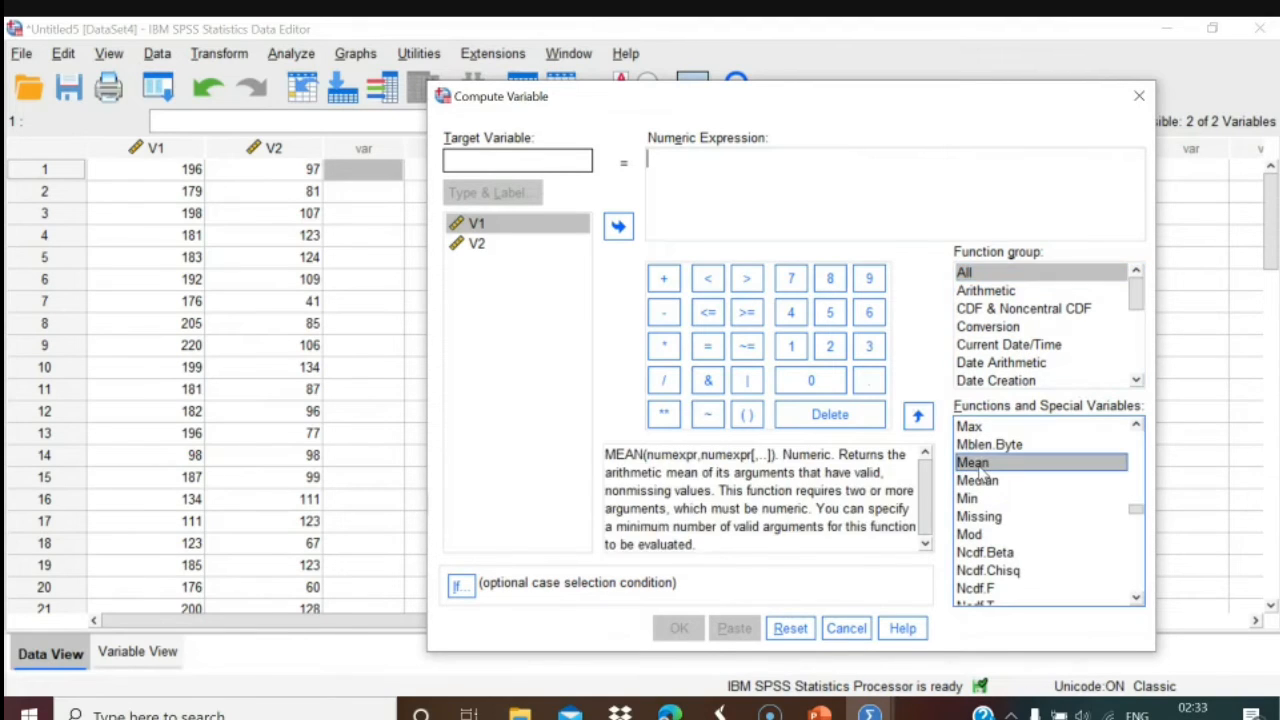
click(917, 414)
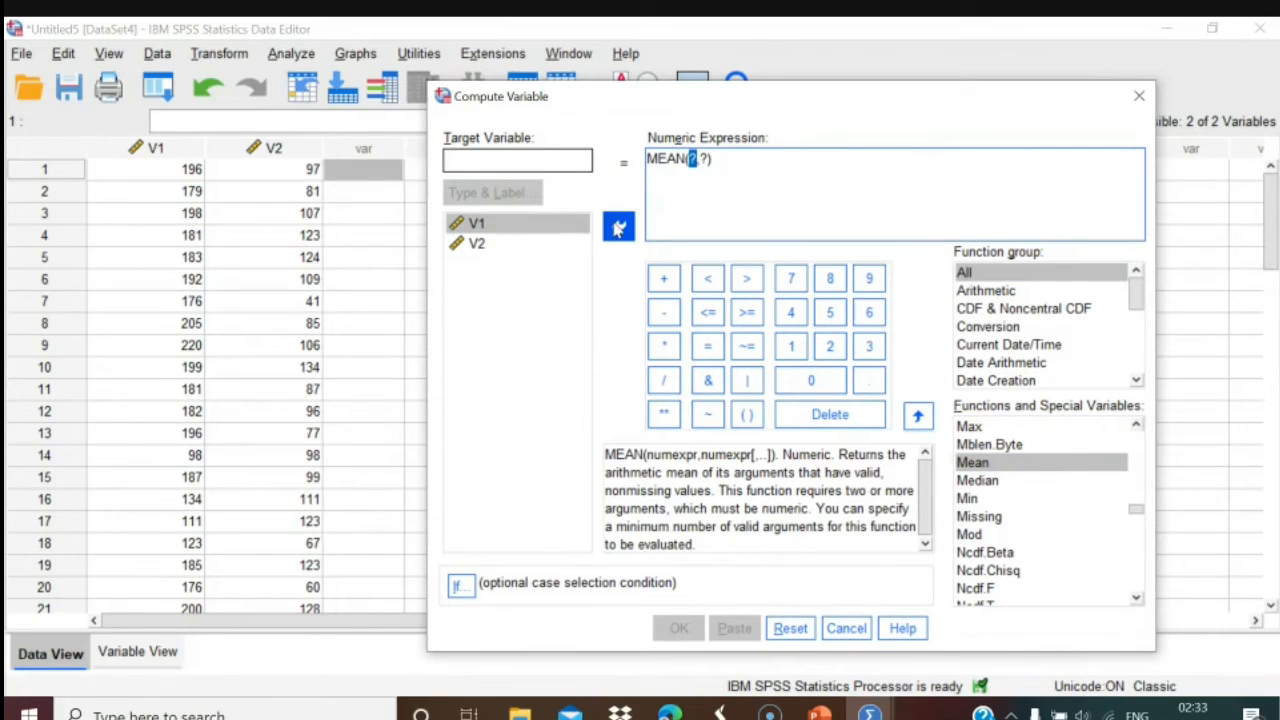
click(505, 226)
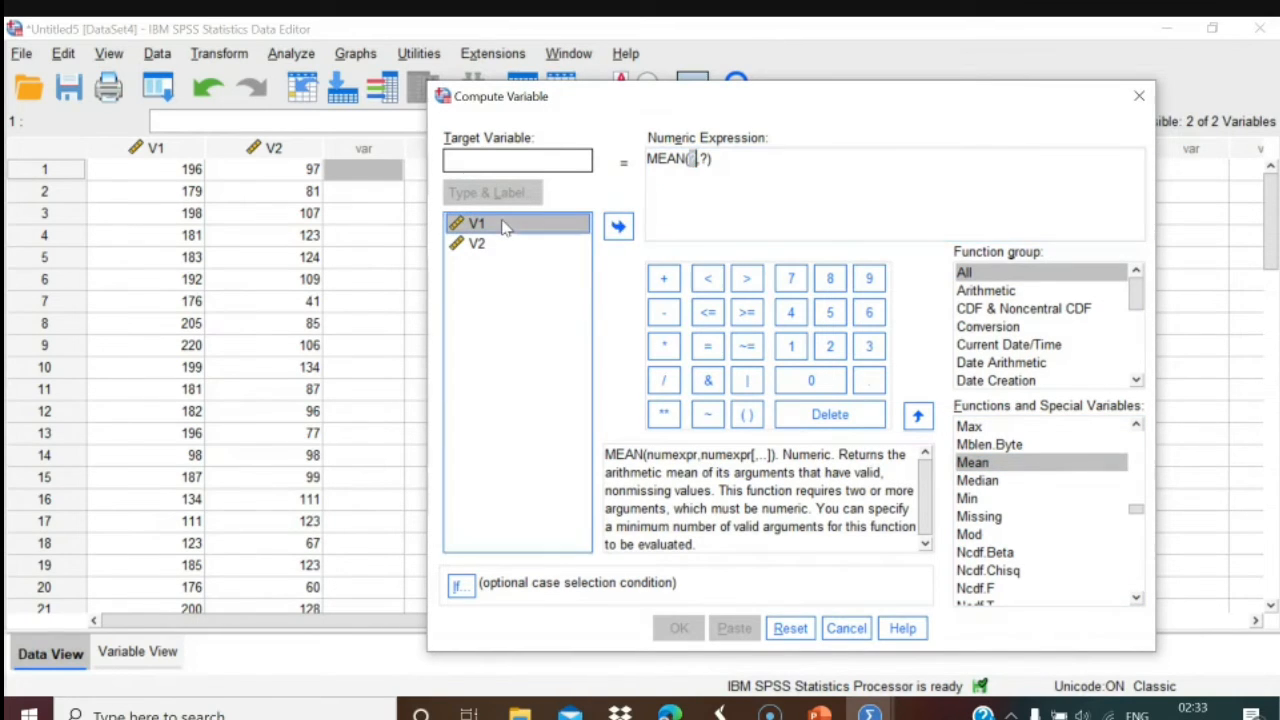
click(618, 226)
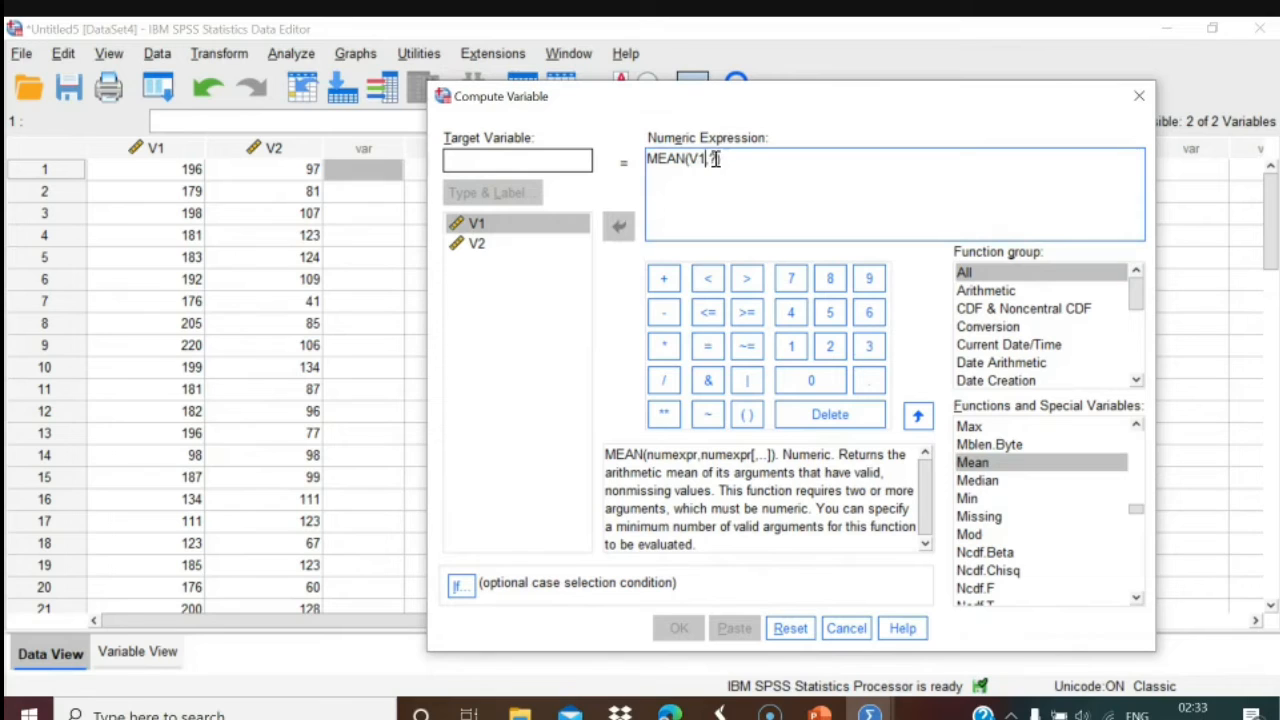
click(490, 248)
click(618, 226)
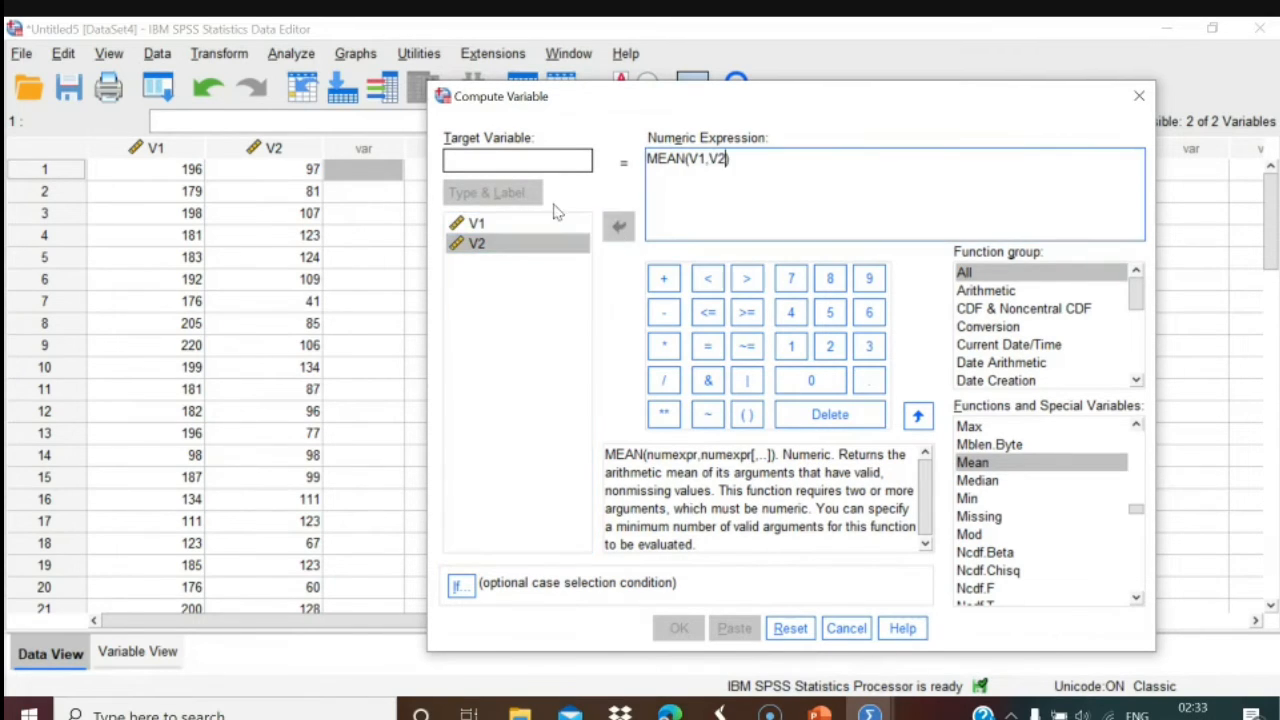
Name the target variable mean and compute it for all cases.
click(480, 162)
text(mean)
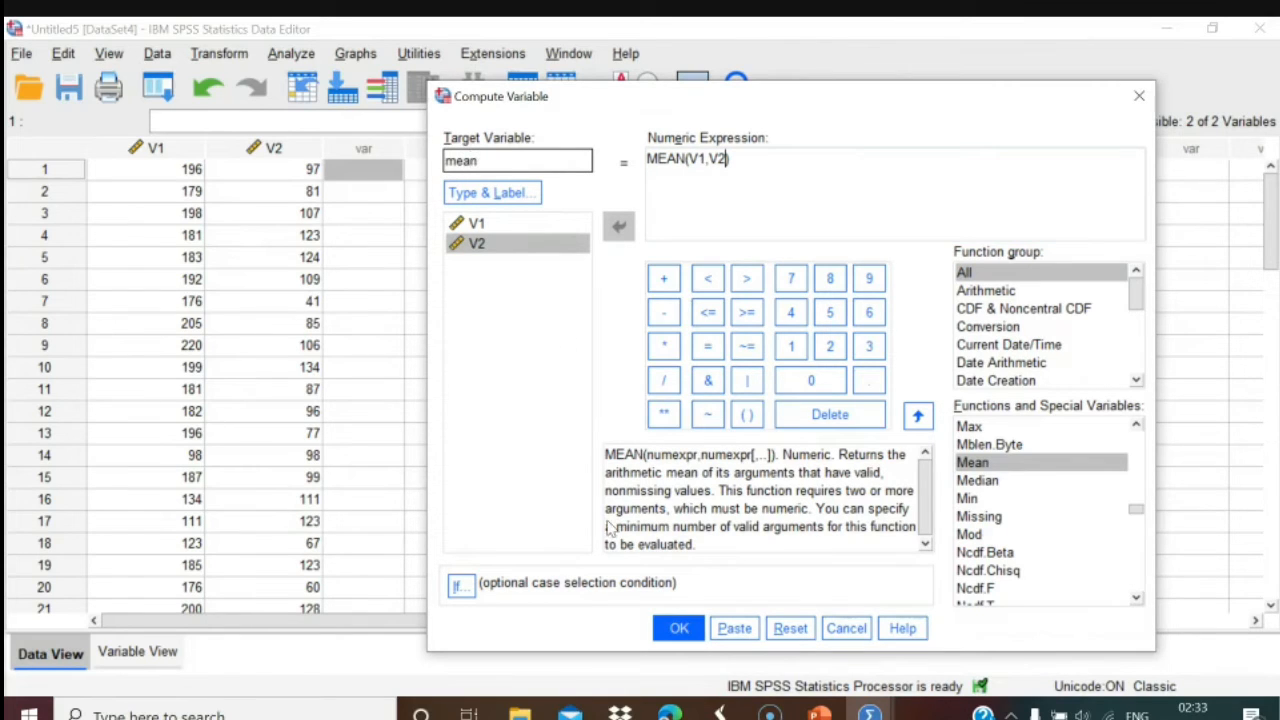
click(676, 640)
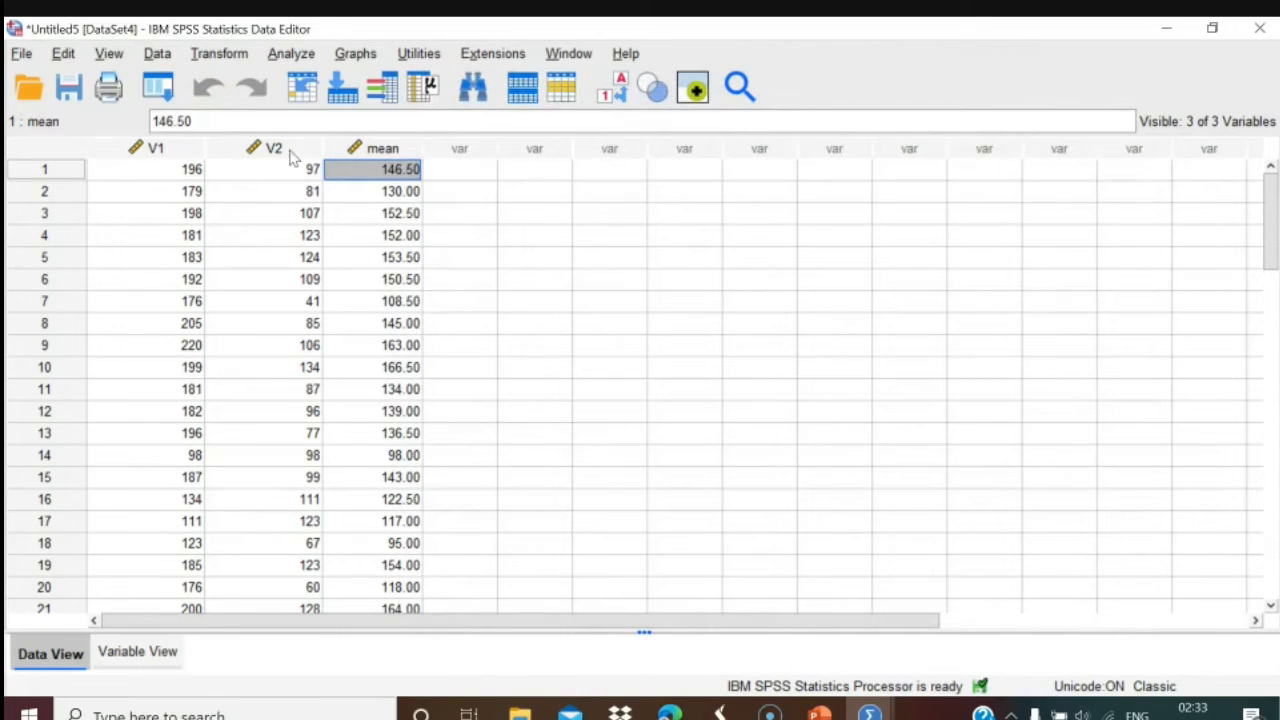
Begin choosing a statistical analysis procedure for the current dataset.
click(285, 58)
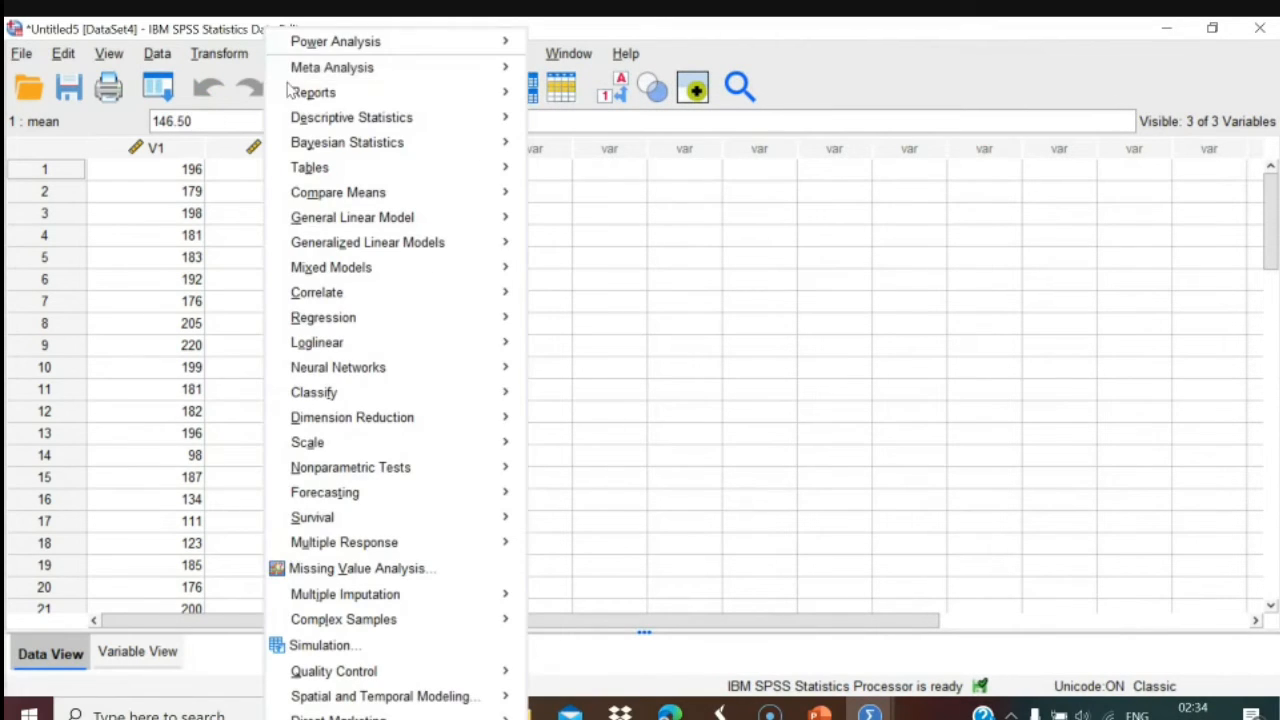
Run Descriptives on the mean variable with the default statistics.
mouse_move(293, 64)
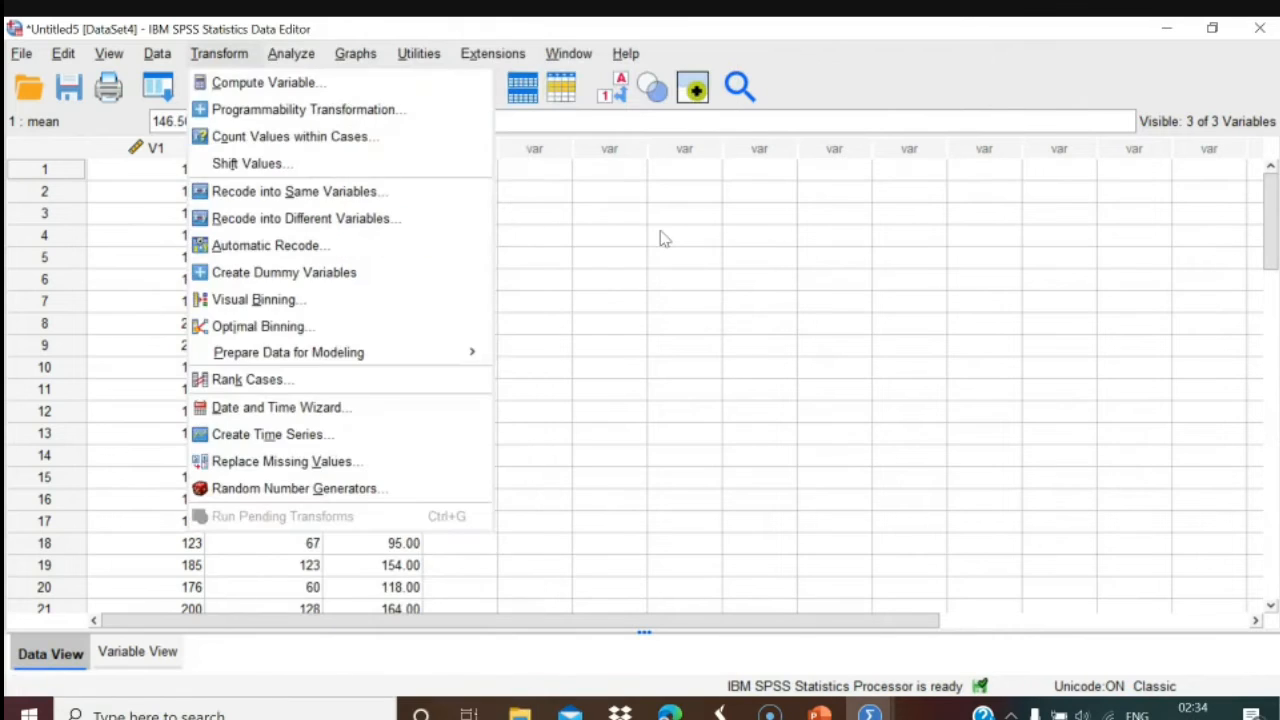
click(670, 252)
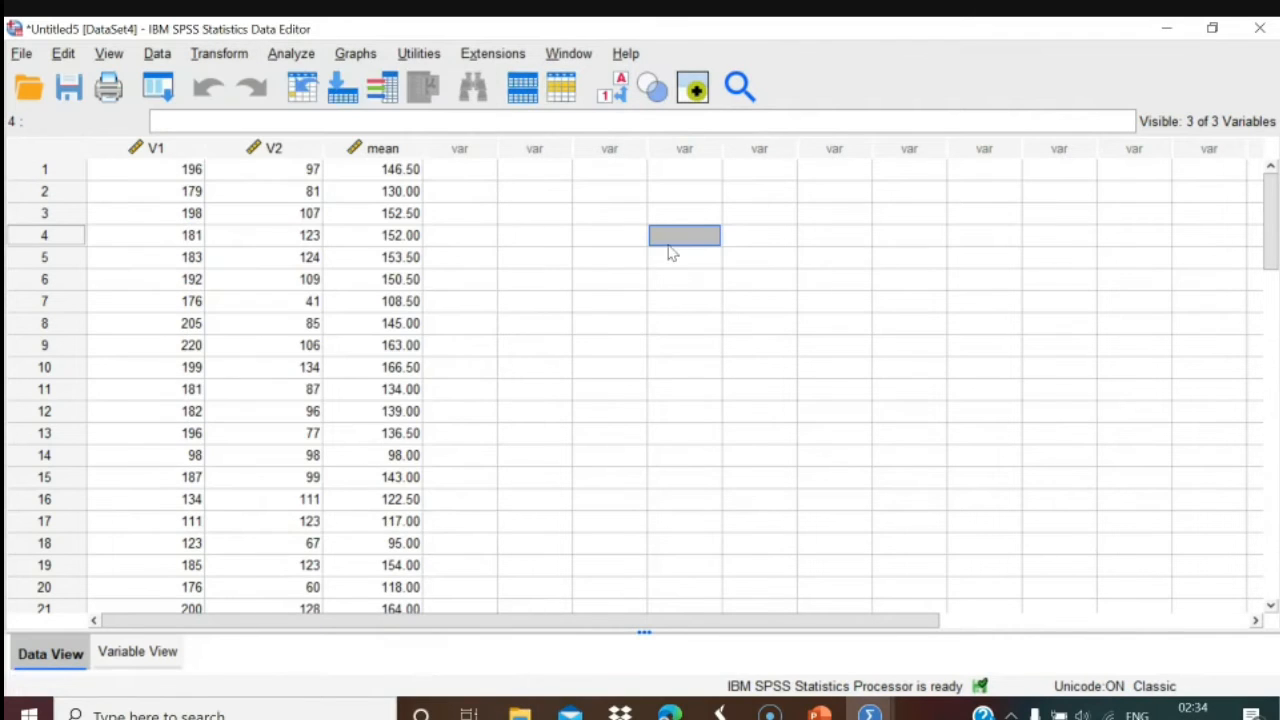
click(287, 55)
mouse_move(304, 198)
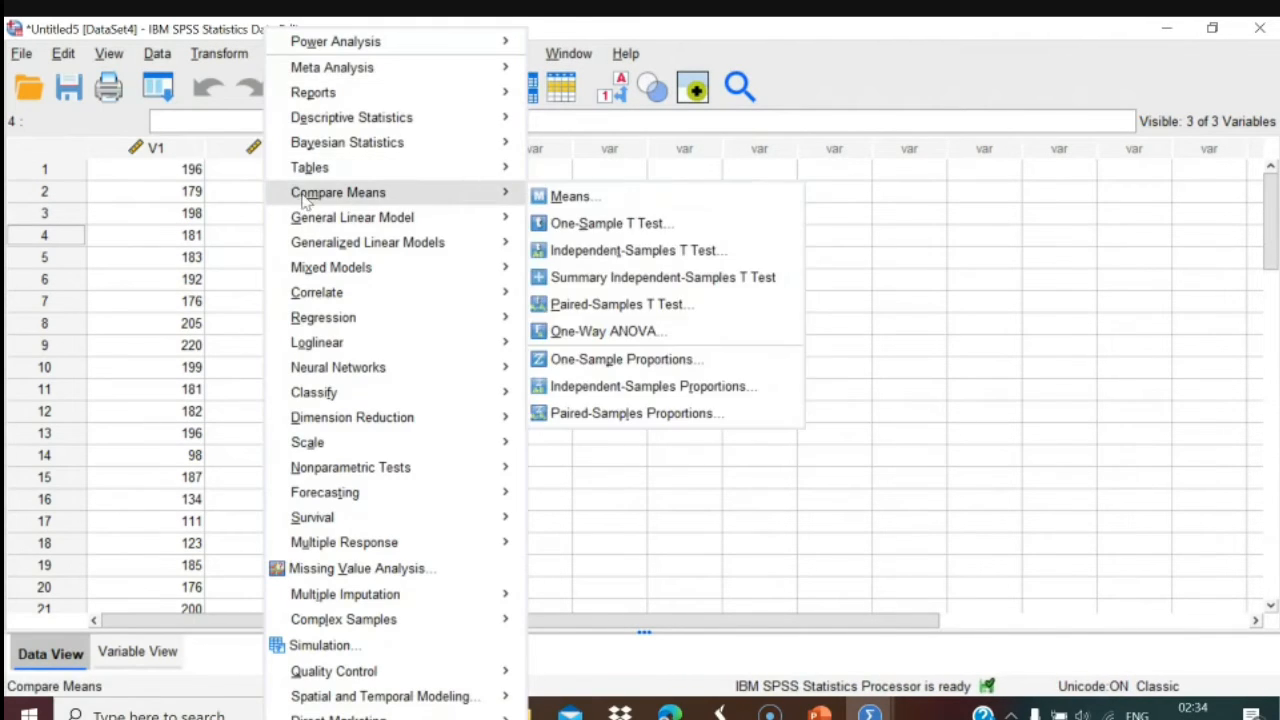
mouse_move(471, 120)
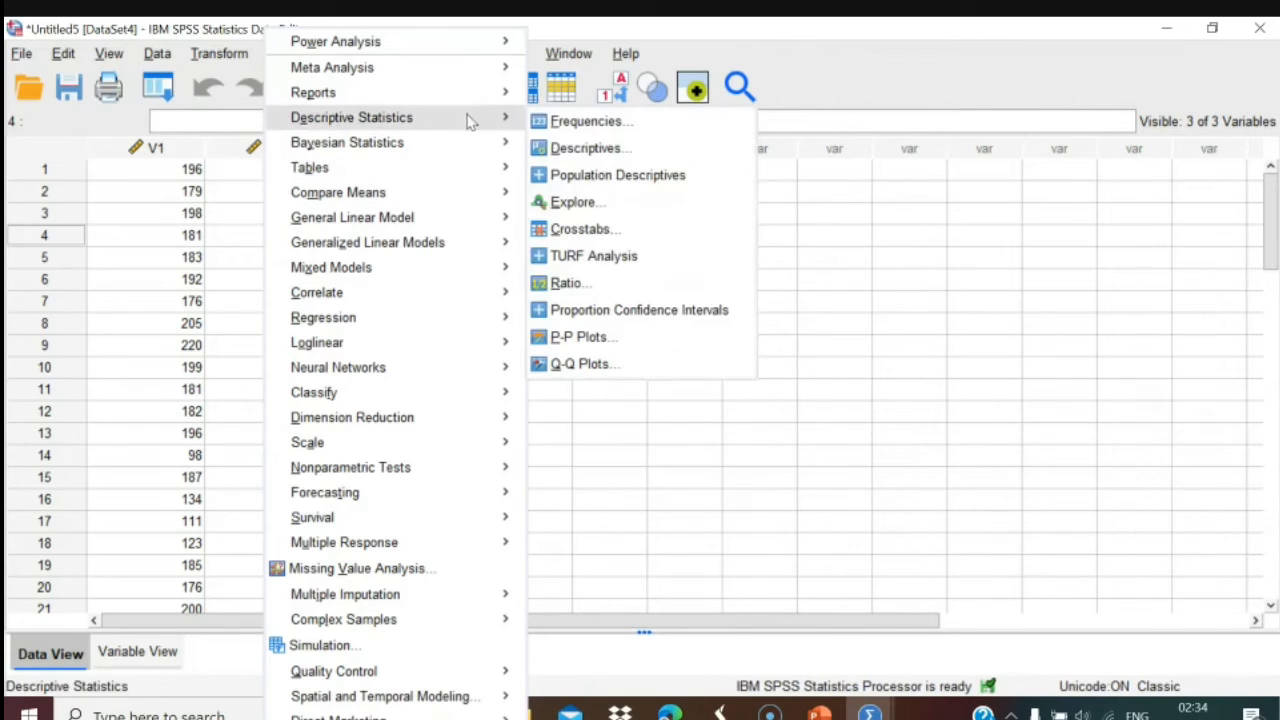
click(552, 148)
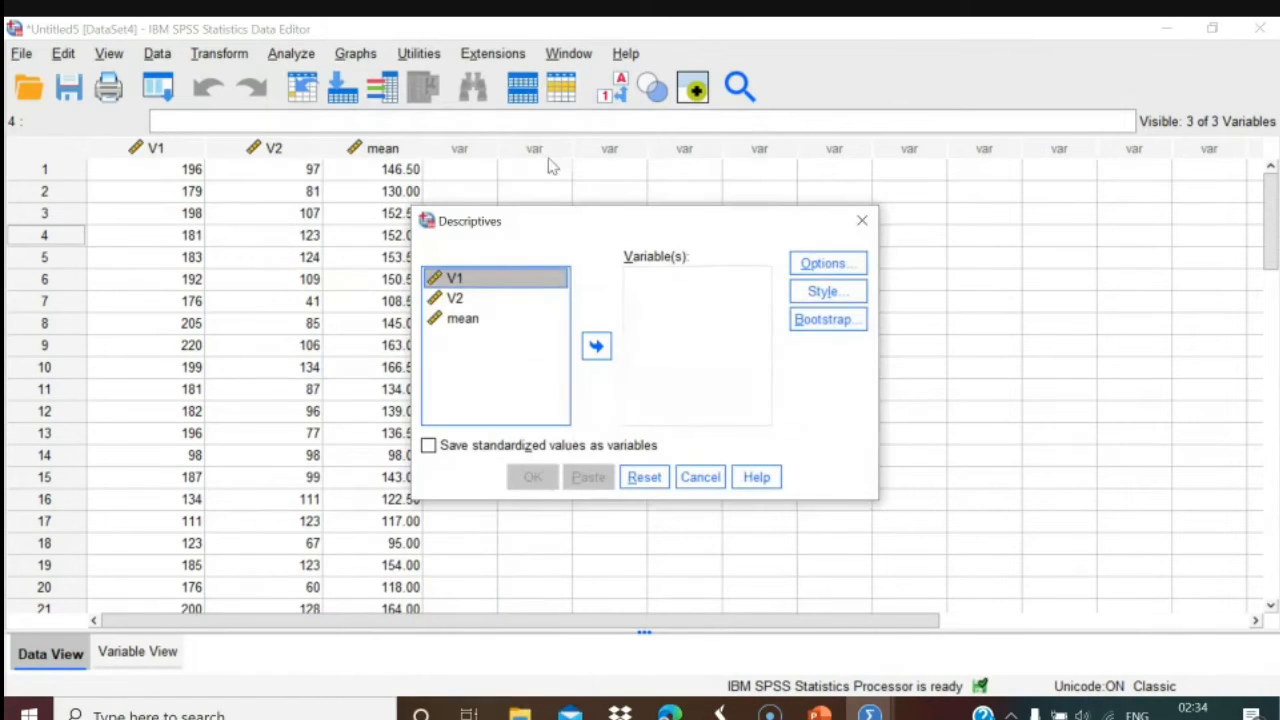
click(466, 330)
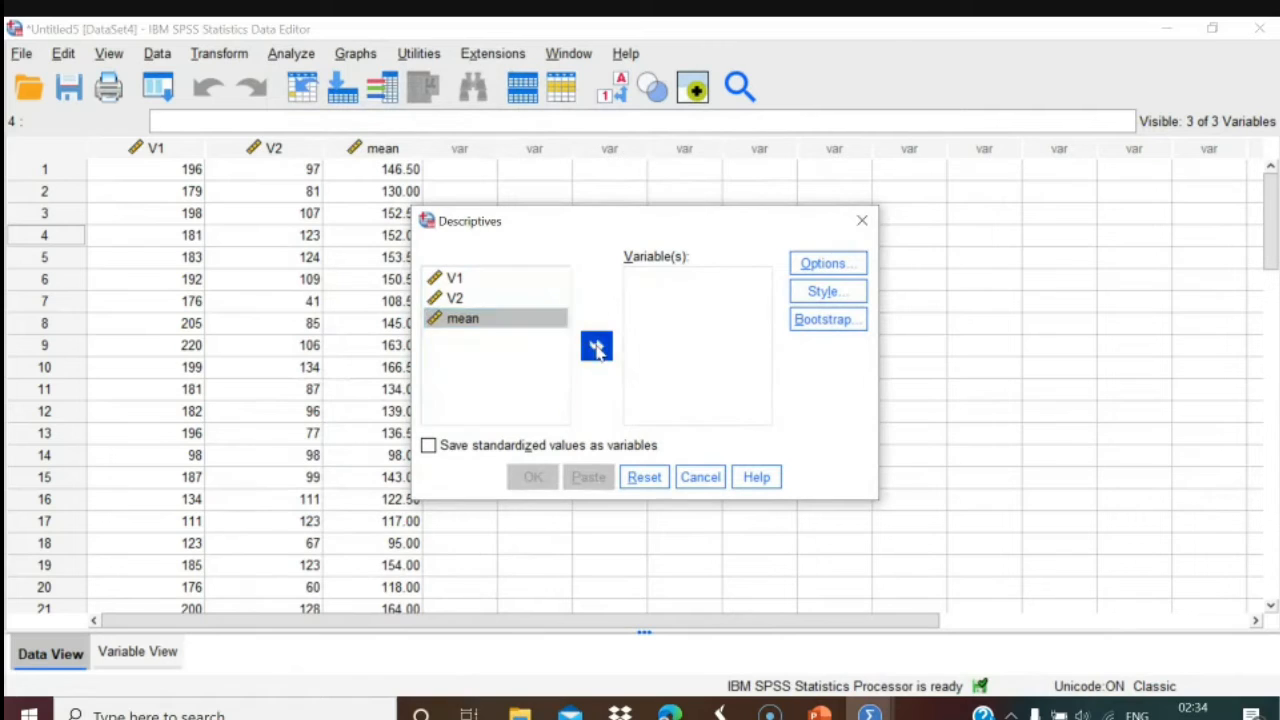
click(596, 346)
click(533, 478)
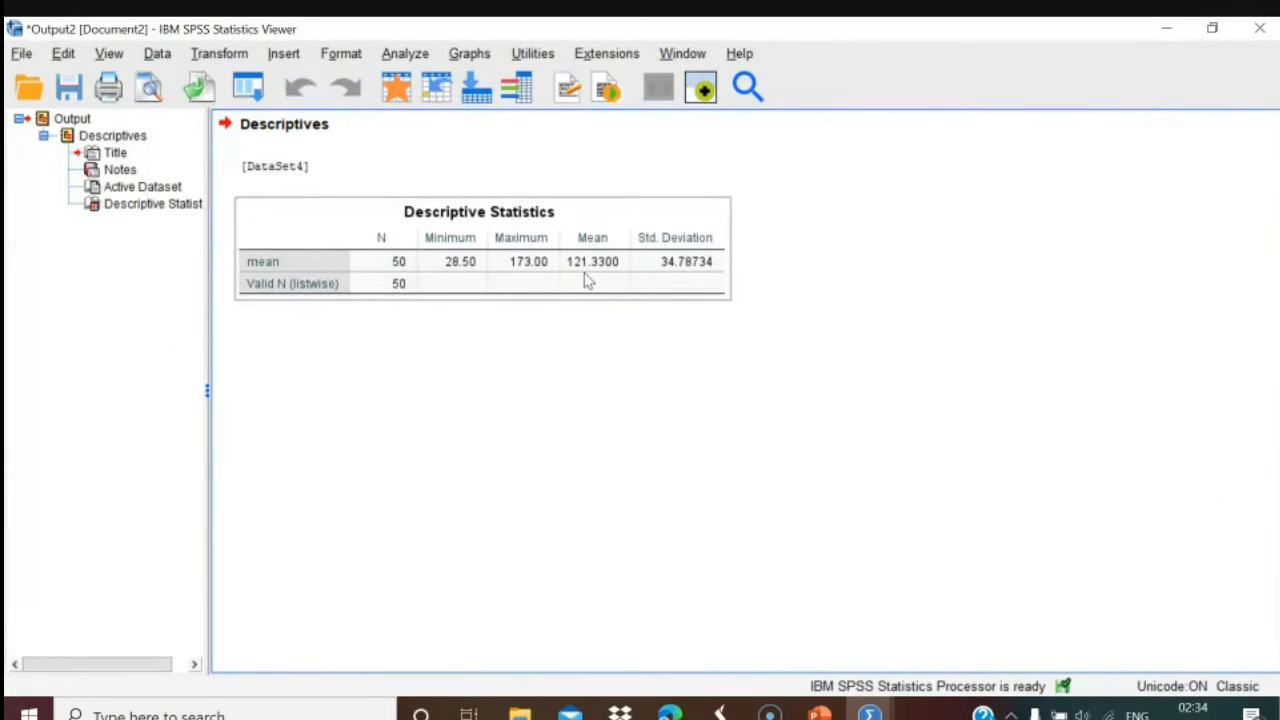
click(651, 488)
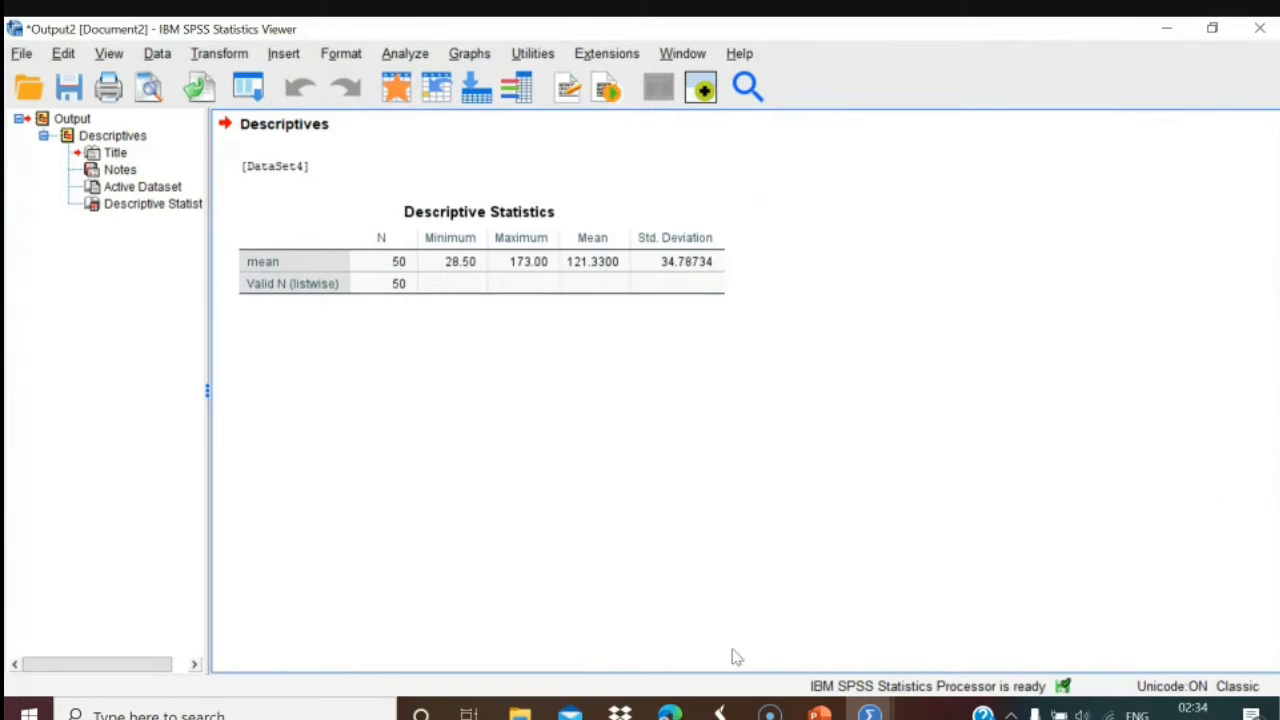
Return to the DataSet4 data and, in Compute Variable, set the target variable to adjust.
mouse_move(870, 712)
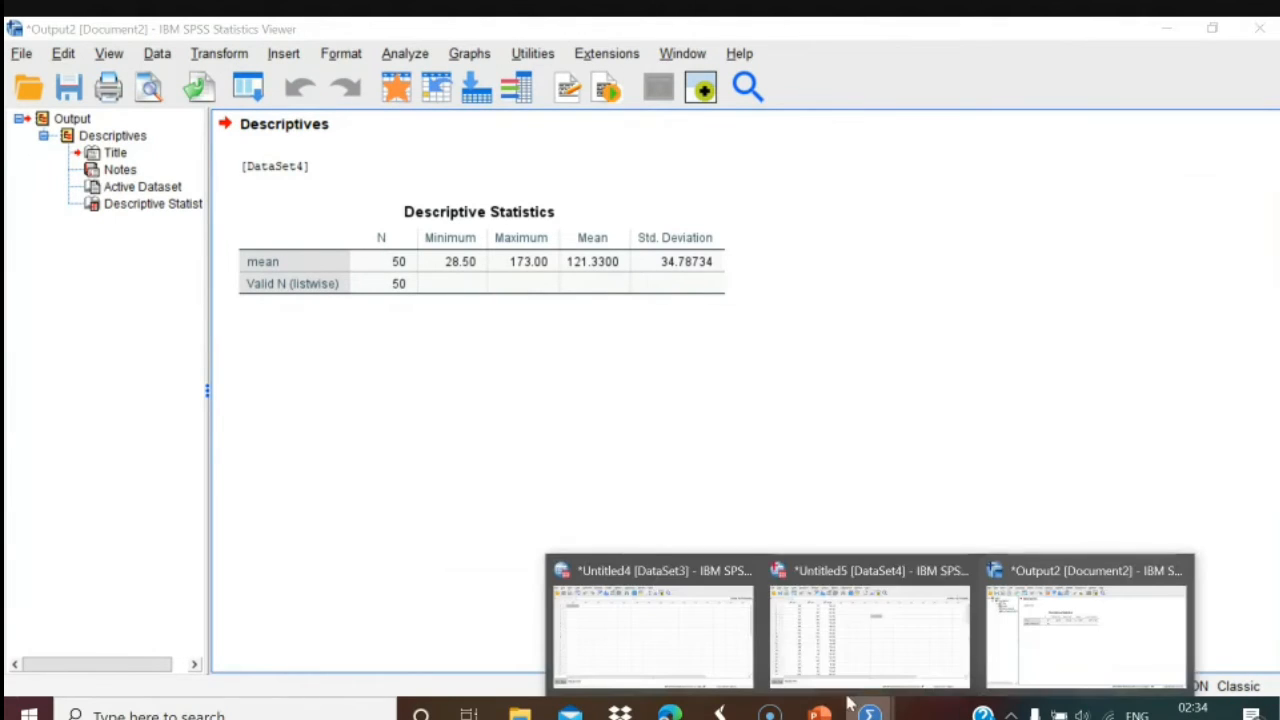
click(797, 663)
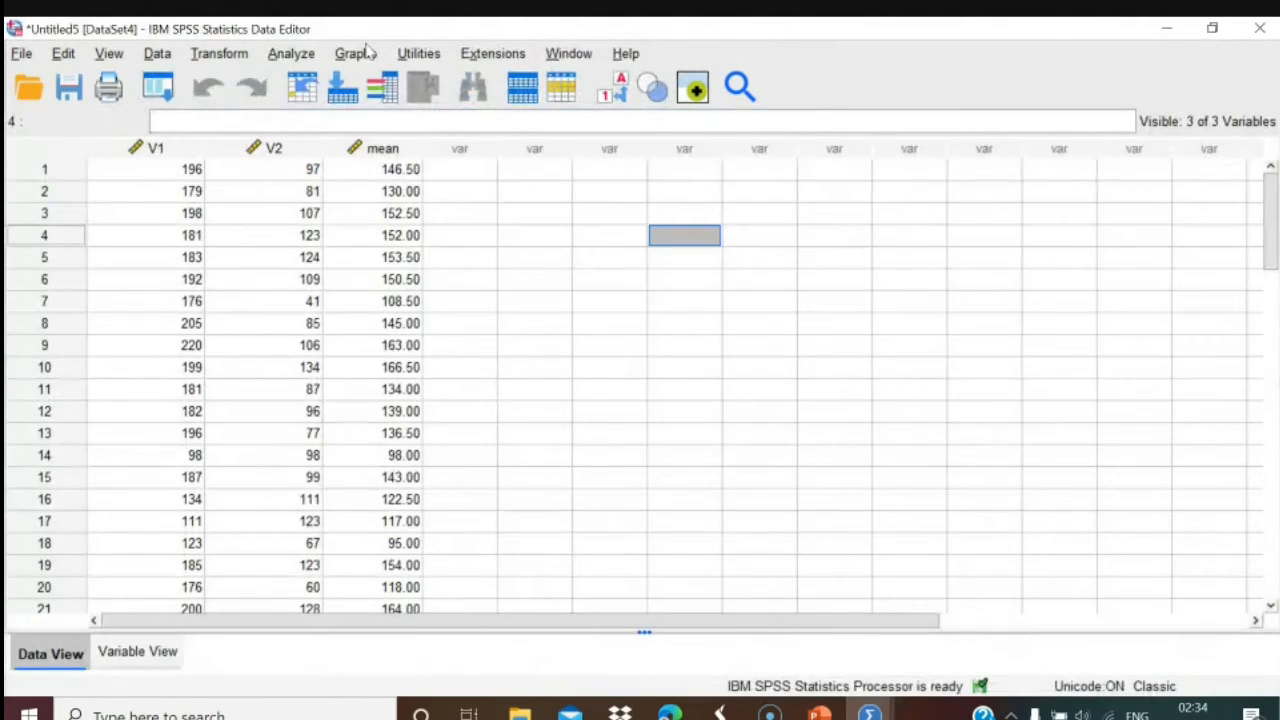
click(224, 55)
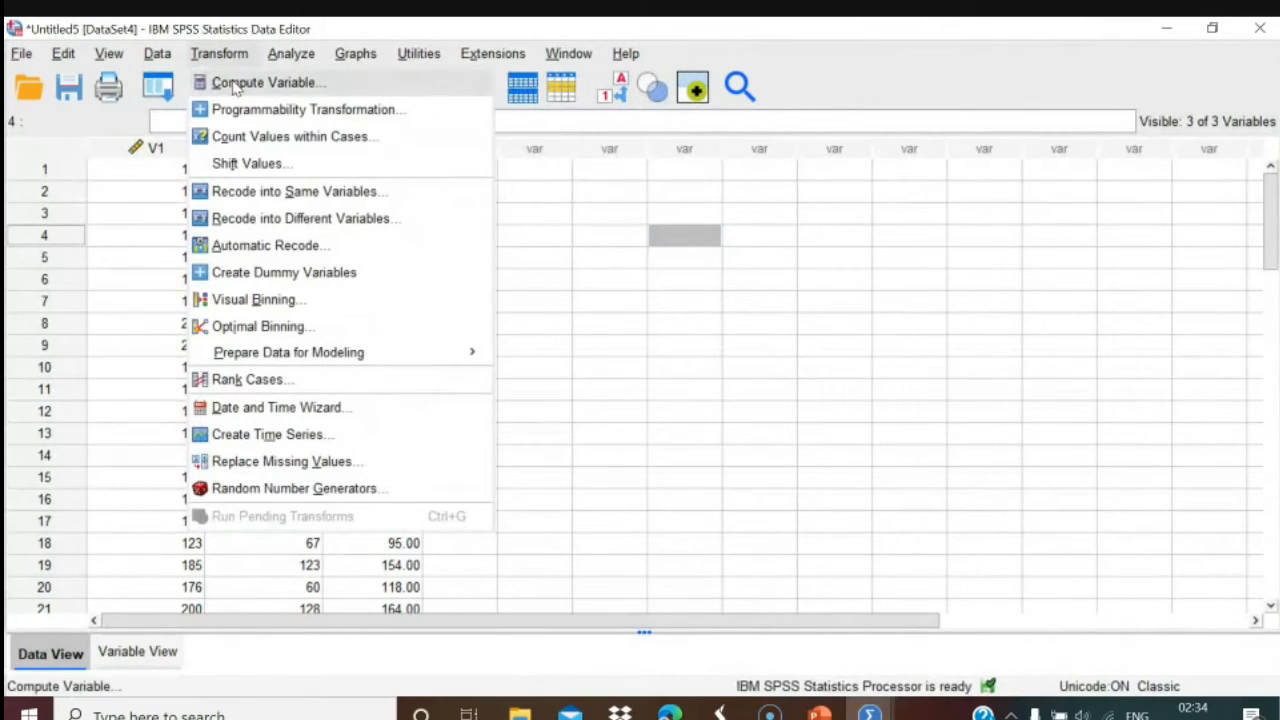
click(236, 84)
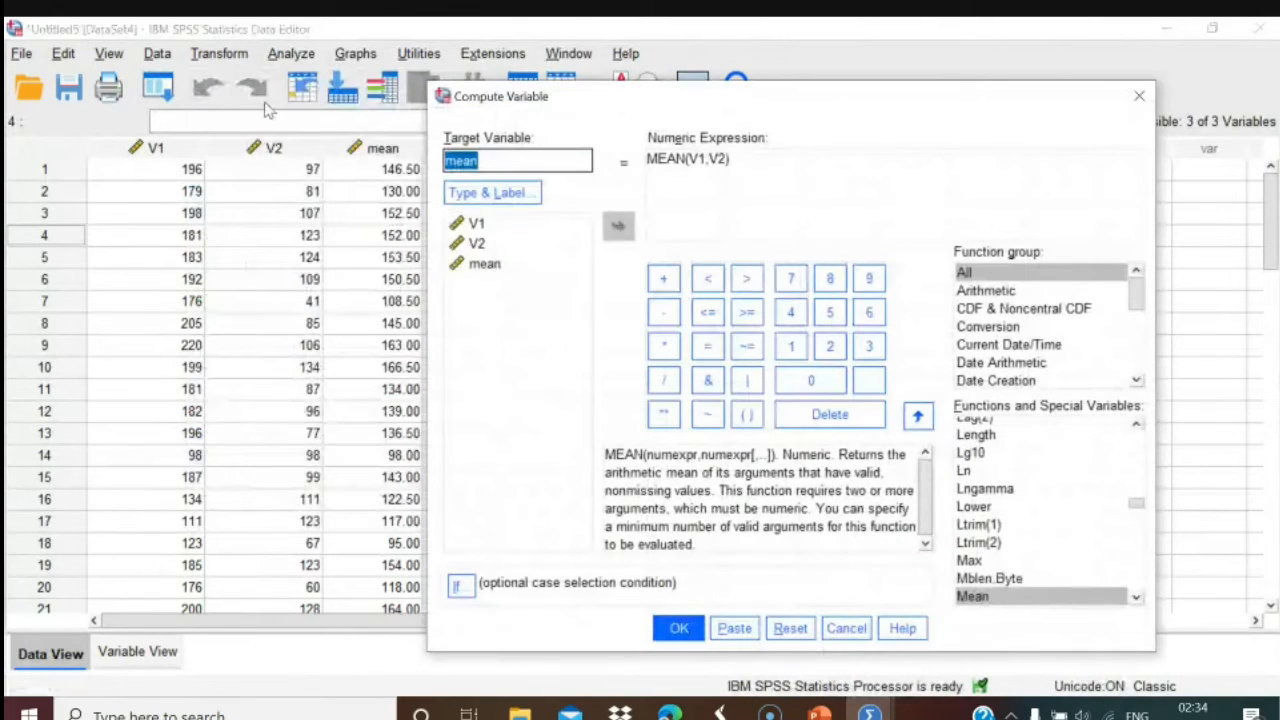
click(503, 162)
key(BackSpace)
key(BackSpace)
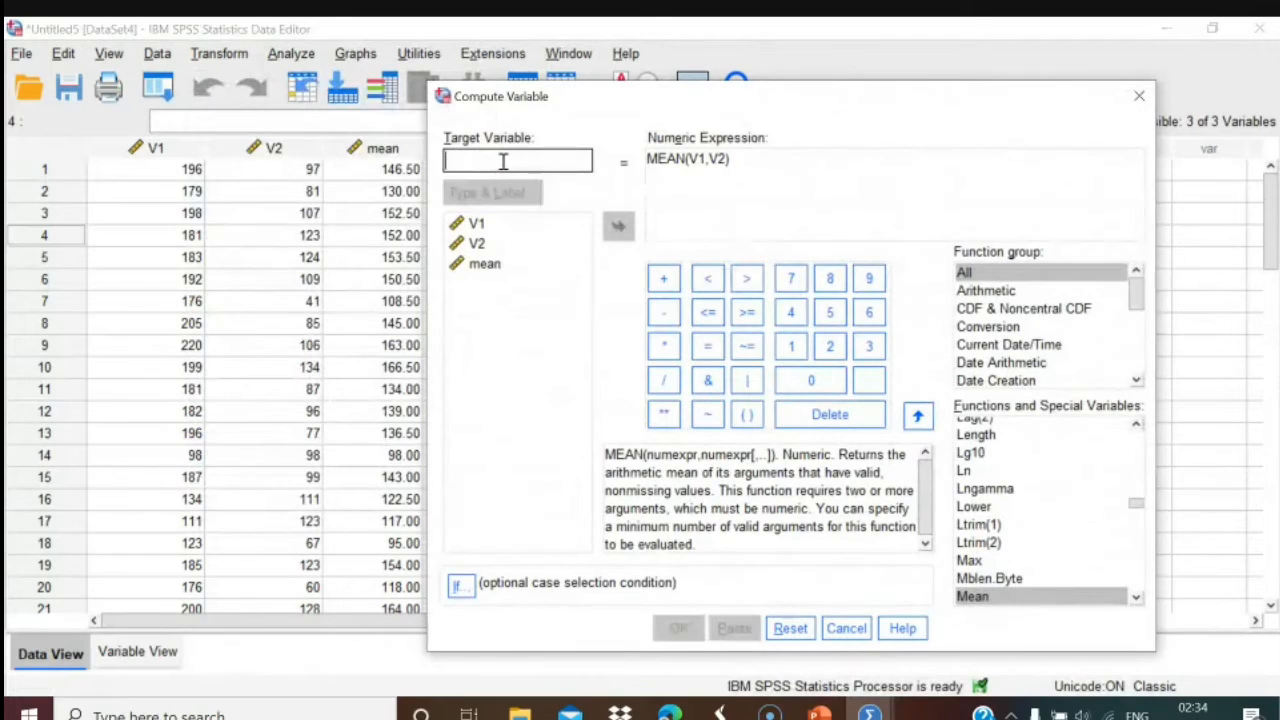
text(adjust)
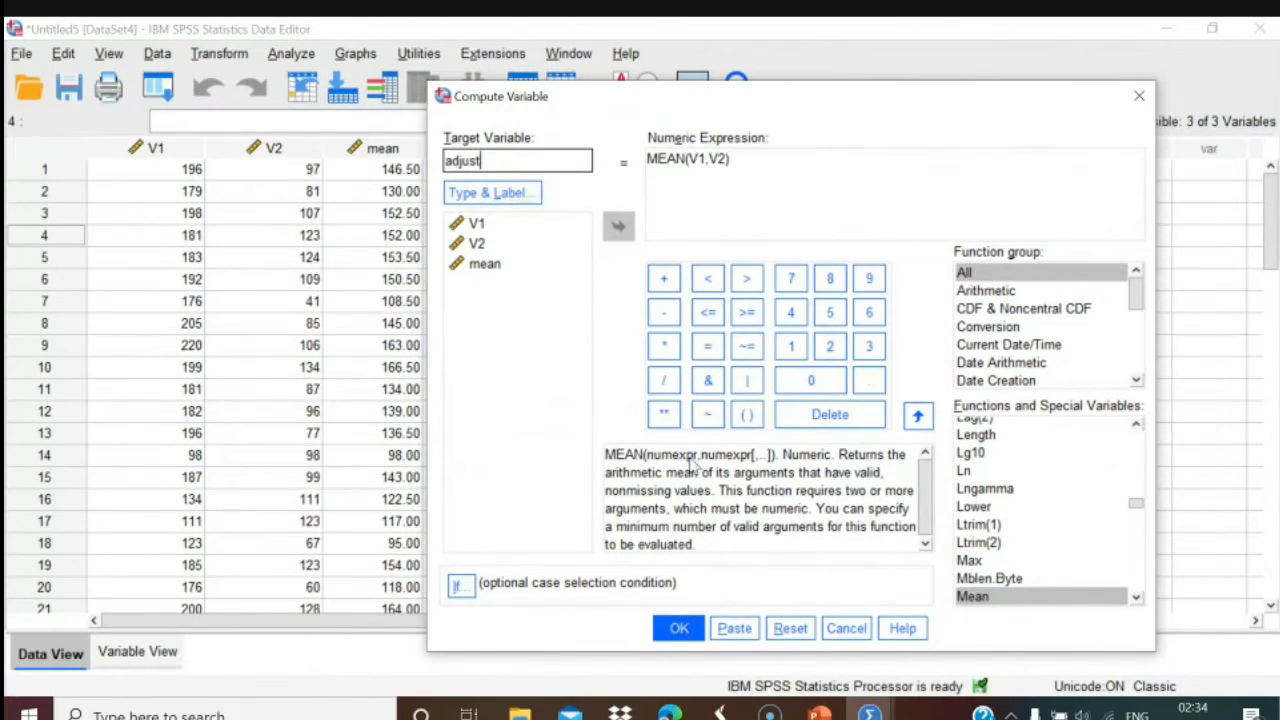
Clear the MEAN(V1,V2) formula from the numeric expression.
click(745, 157)
key(BackSpace)
key(BackSpace)
key(BackSpace)
key(BackSpace)
key(BackSpace)
key(BackSpace)
key(BackSpace)
key(BackSpace)
key(BackSpace)
key(BackSpace)
key(BackSpace)
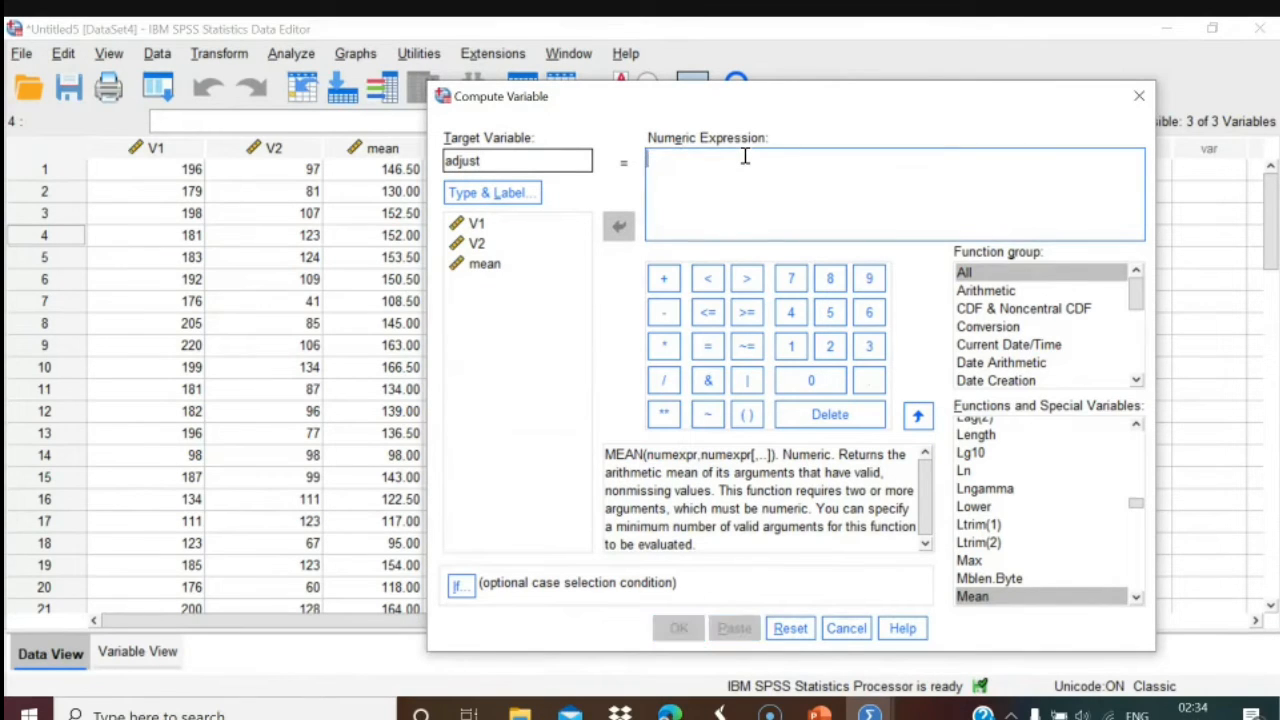
Check the mean variable's average in the Descriptives output, with the Compute Variable definition left open to return to.
click(560, 356)
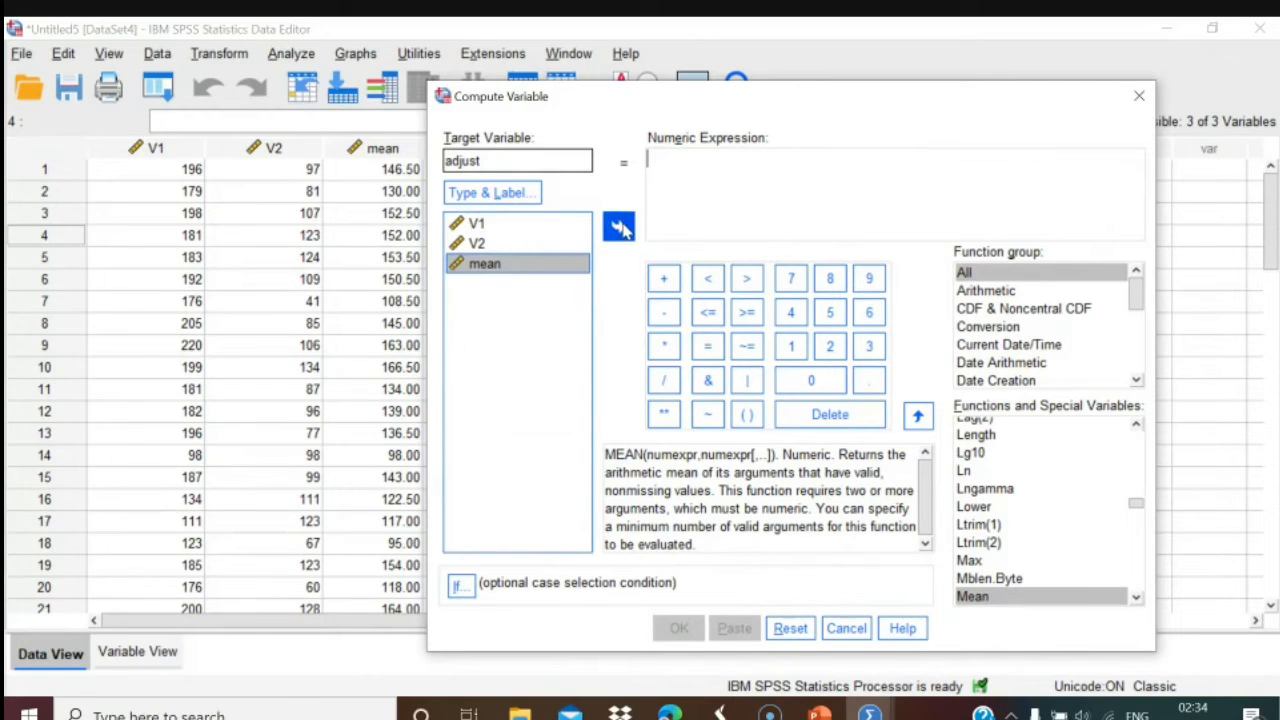
click(870, 712)
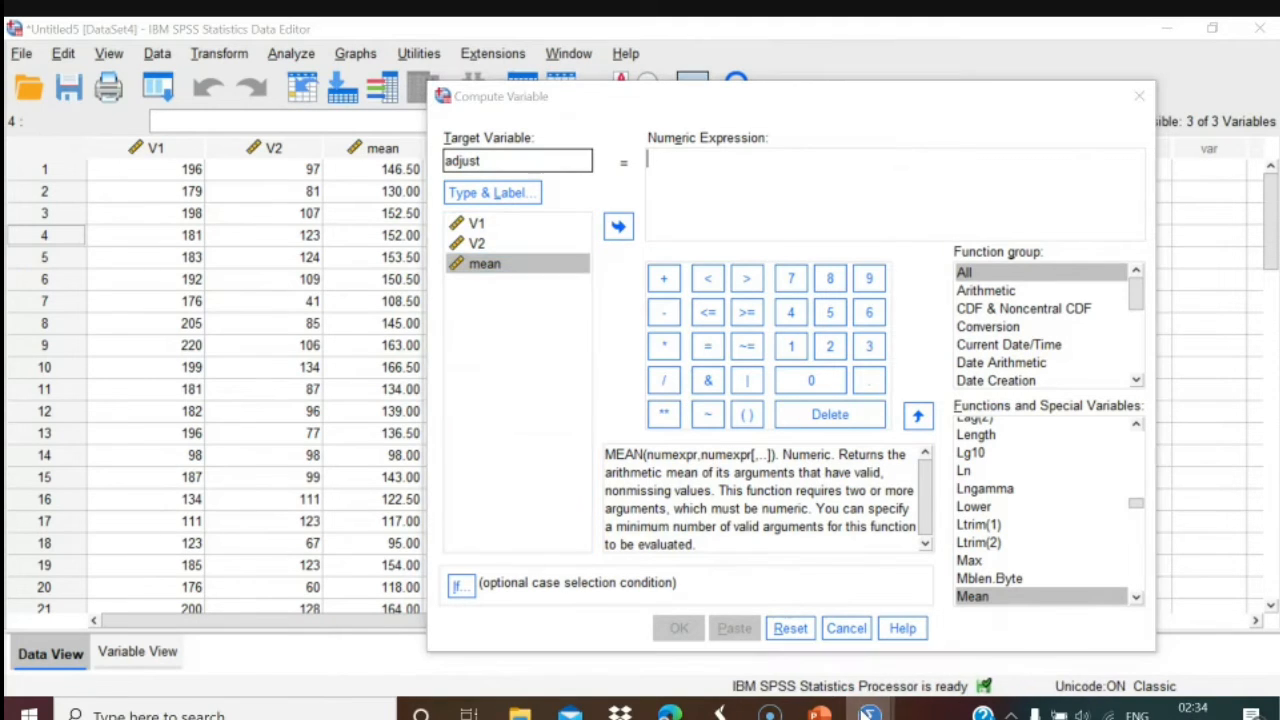
click(1037, 634)
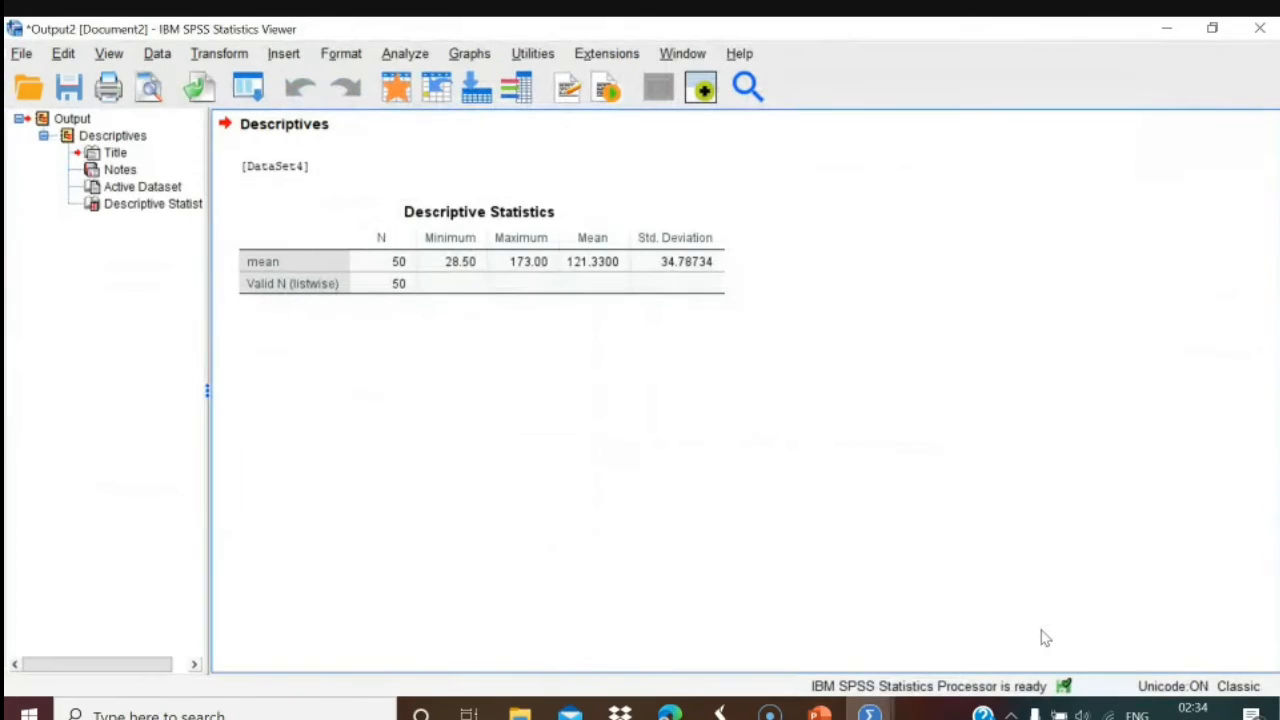
click(870, 712)
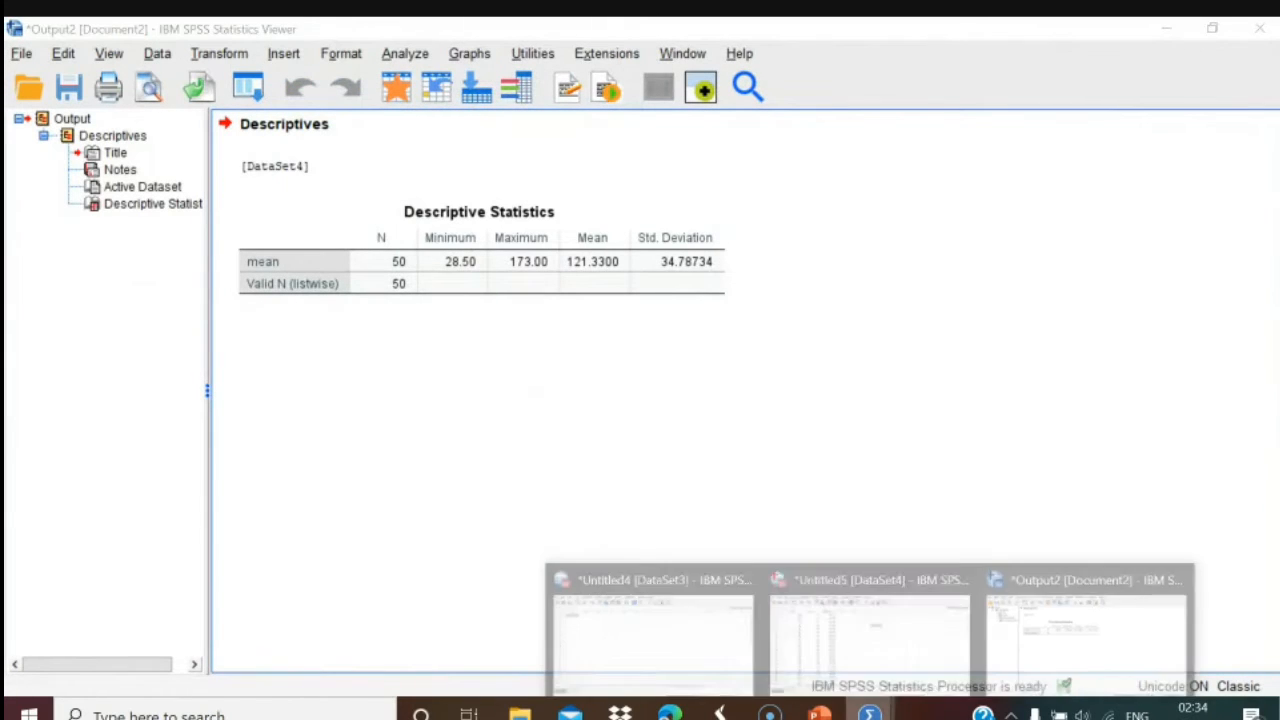
click(843, 654)
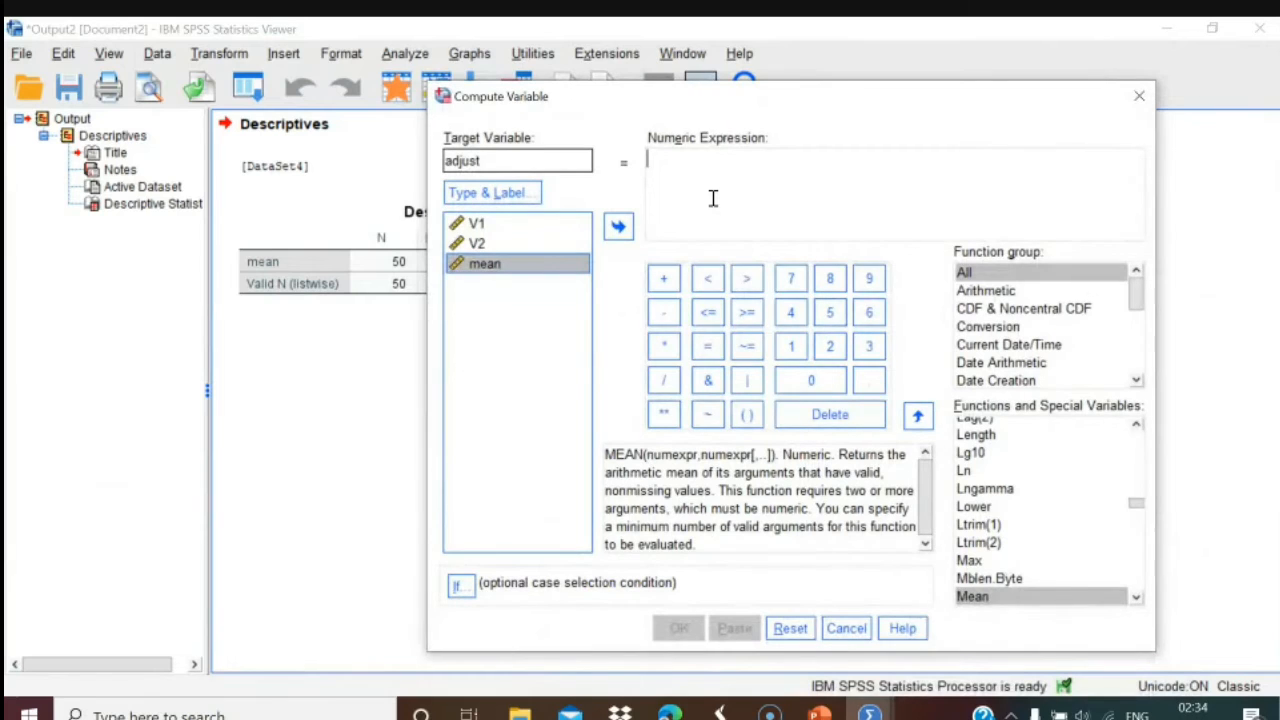
Compute the adjust variable as 121.33 - mean and return to the DataSet4 data.
click(790, 346)
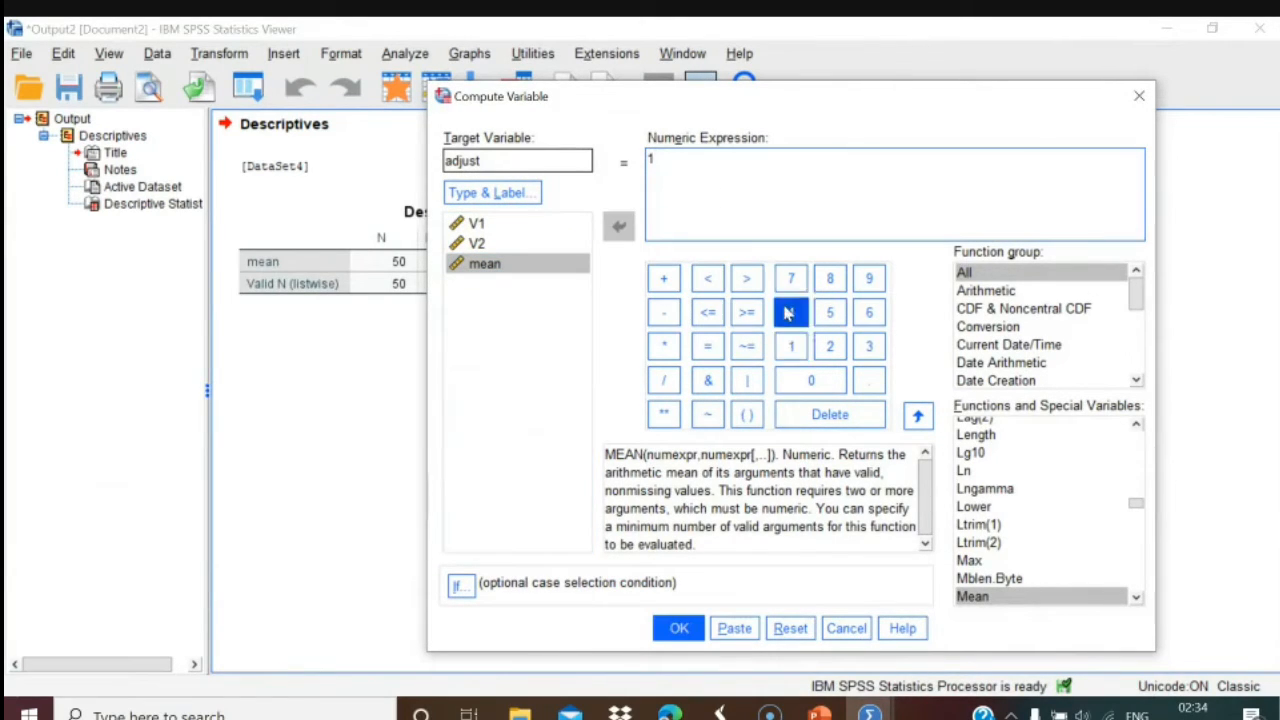
click(831, 344)
click(800, 346)
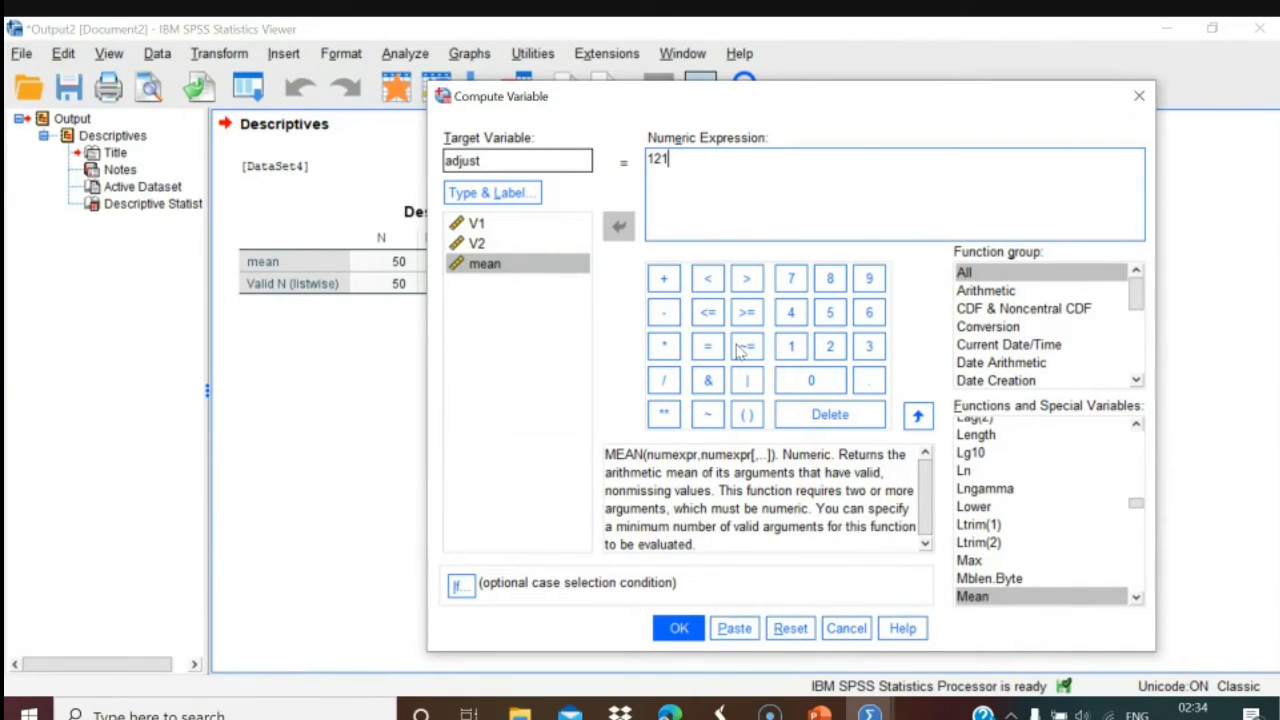
click(868, 380)
click(868, 346)
click(868, 346)
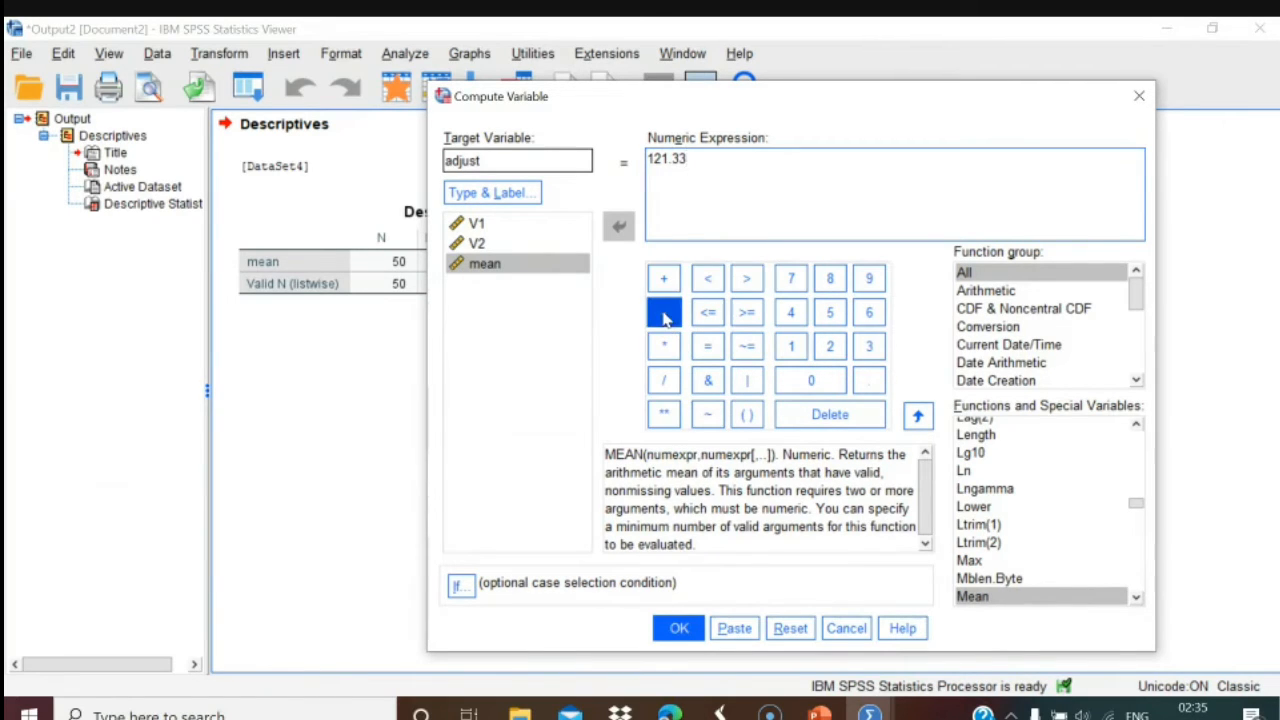
click(663, 312)
click(536, 268)
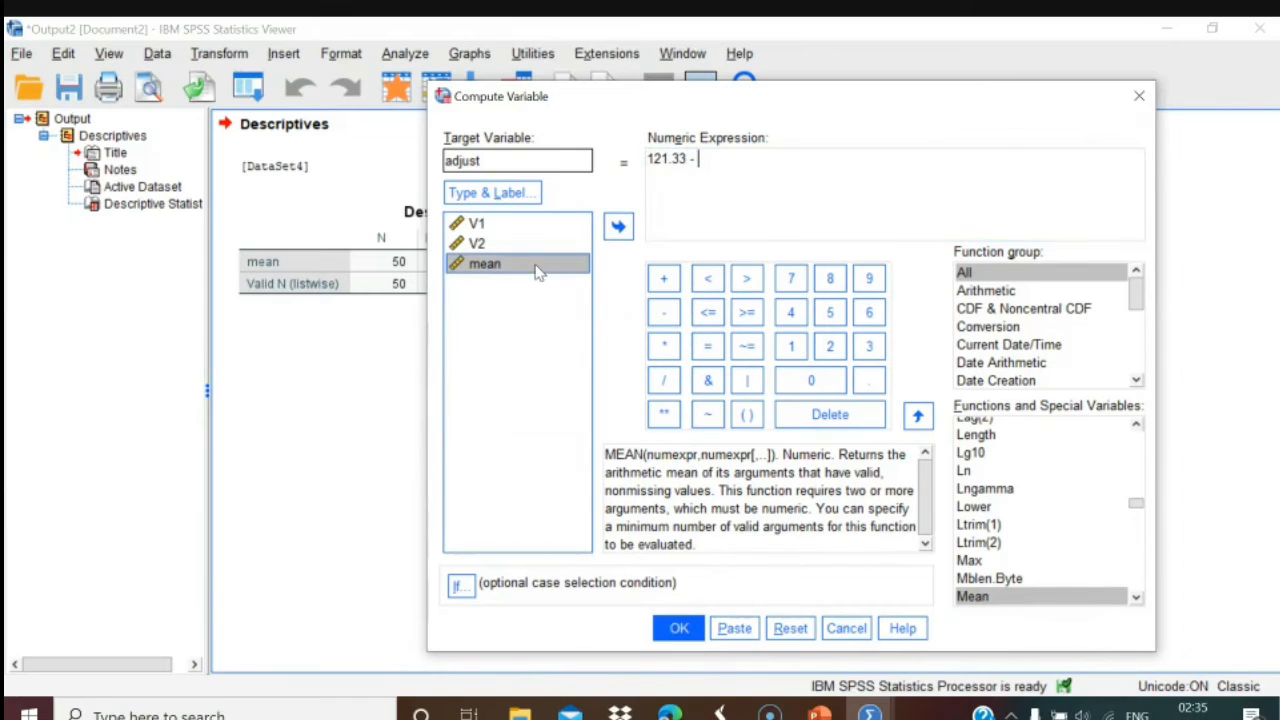
click(618, 227)
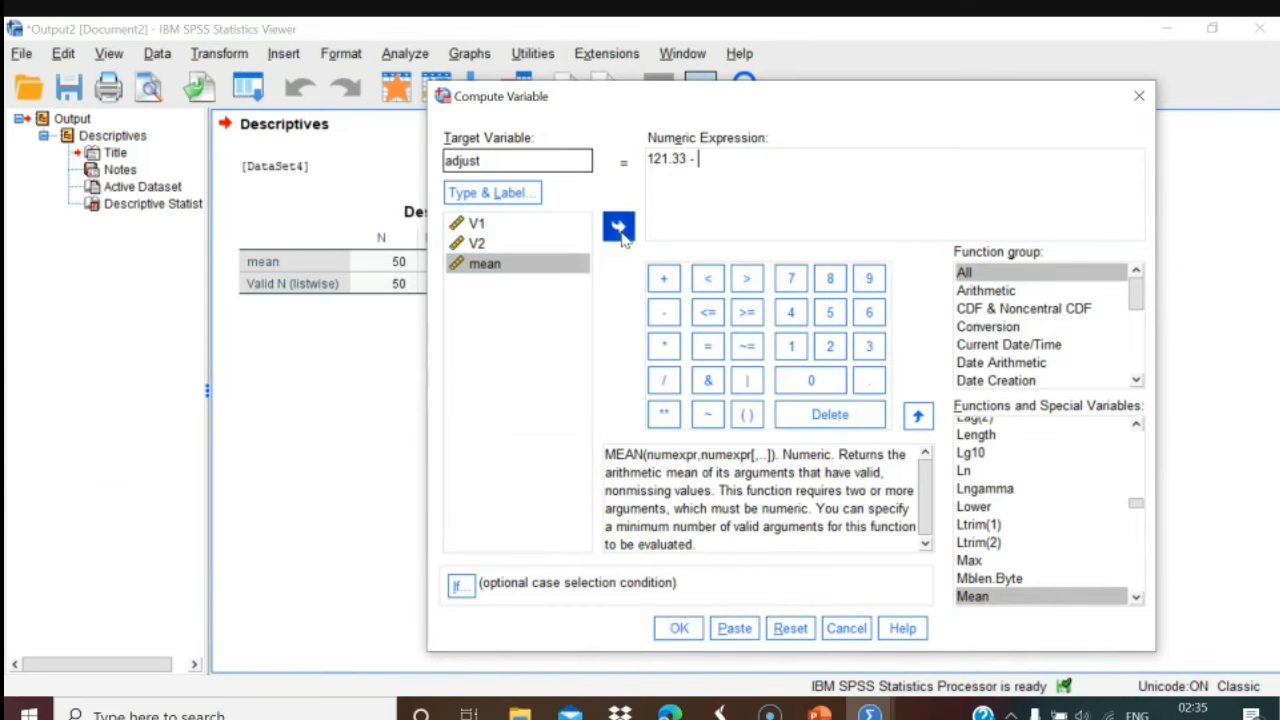
click(679, 627)
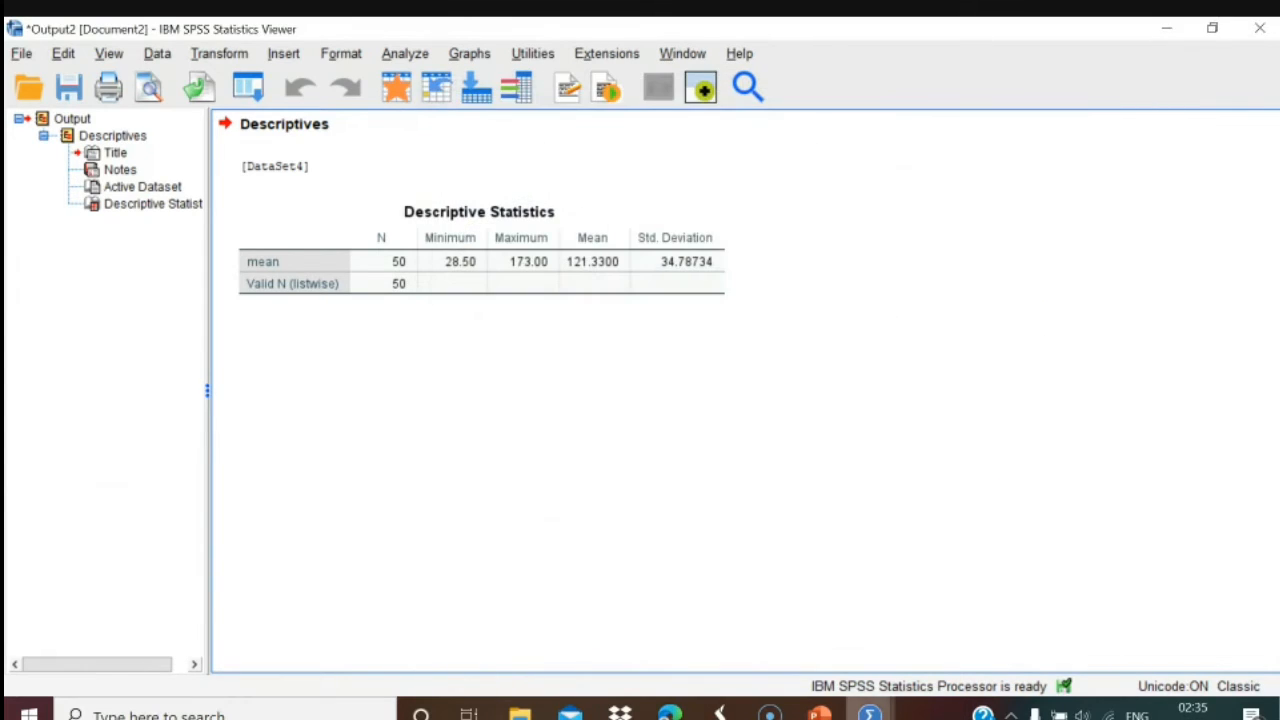
mouse_move(870, 712)
click(866, 653)
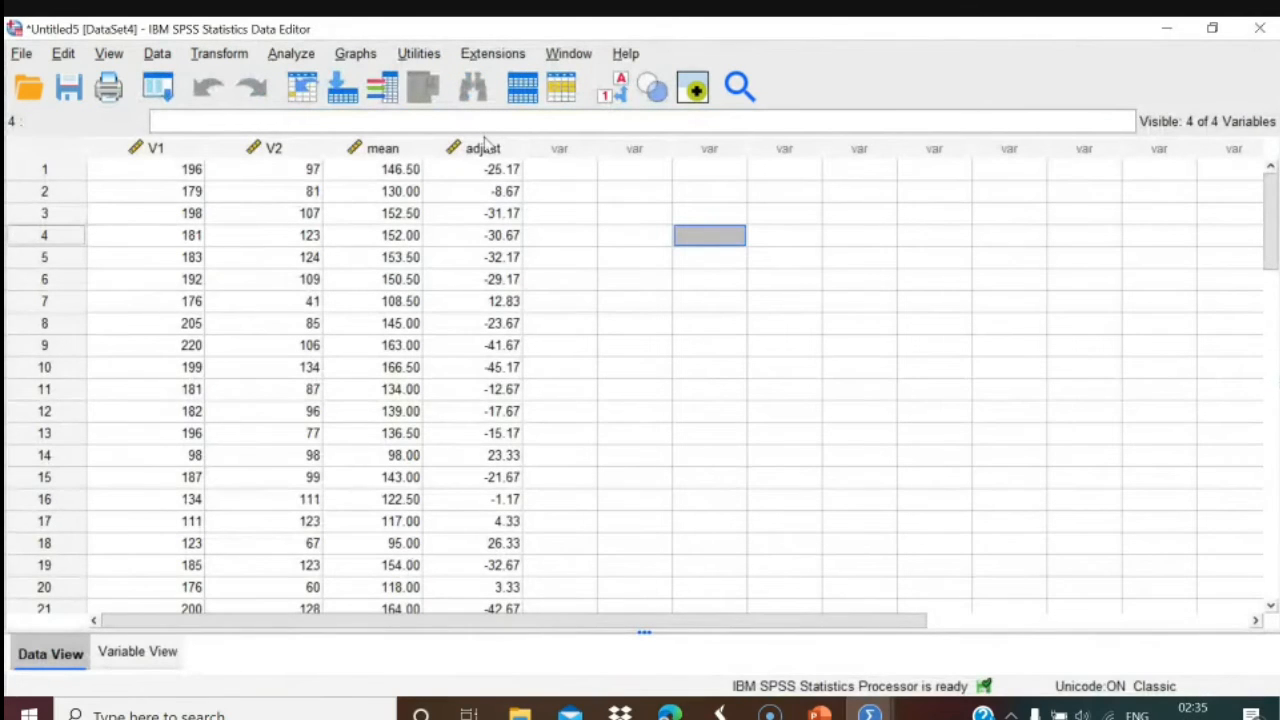
click(305, 50)
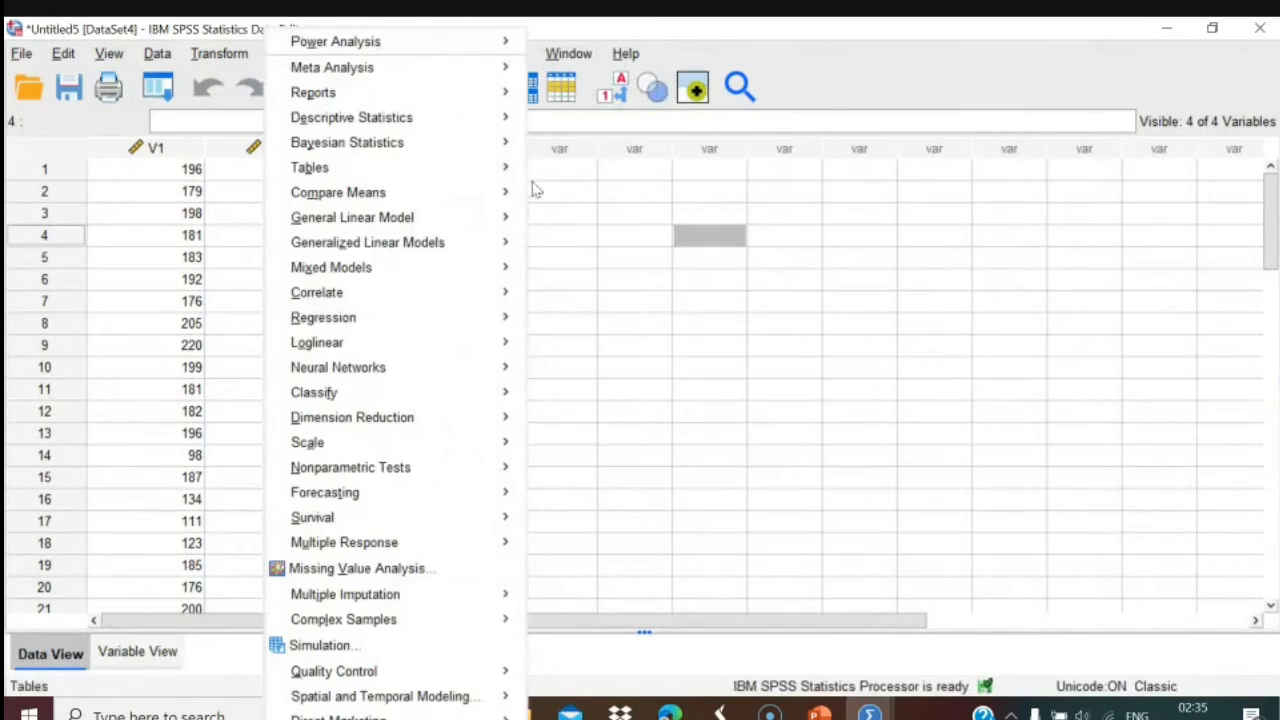
mouse_move(480, 167)
click(604, 284)
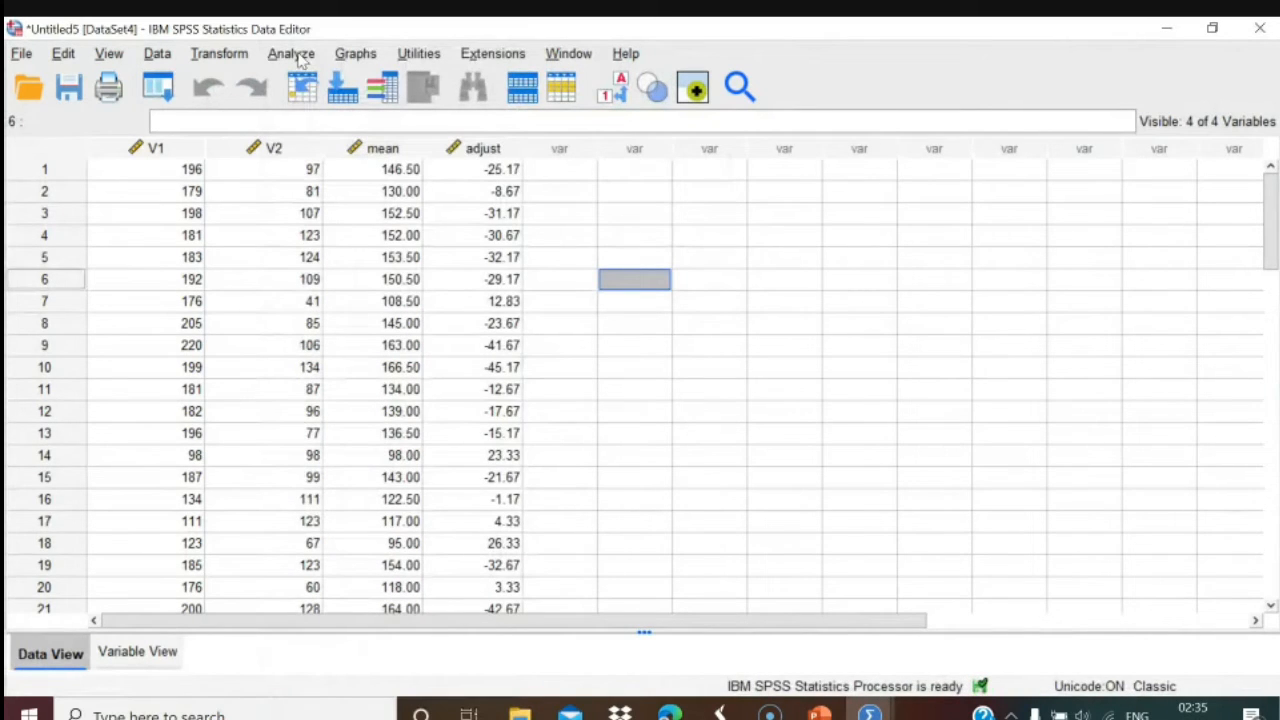
Clear the previous Compute Variable definition and set the new target variable to A.
click(219, 53)
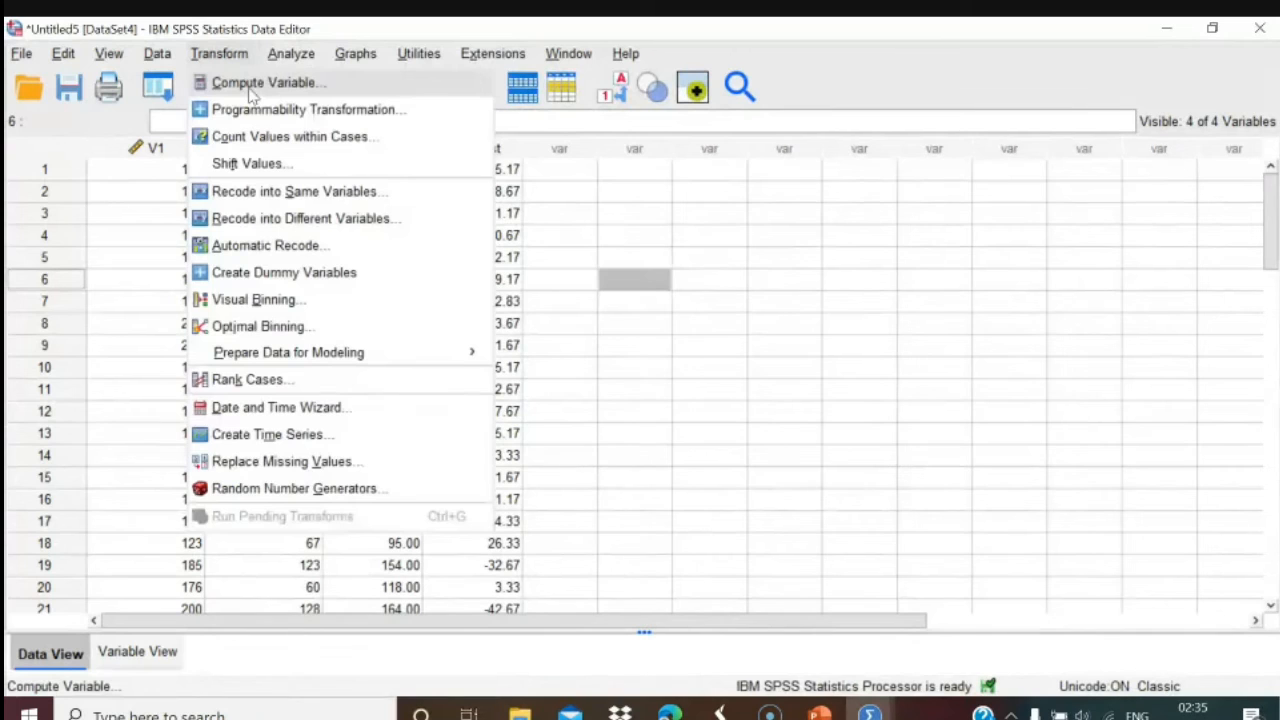
click(252, 84)
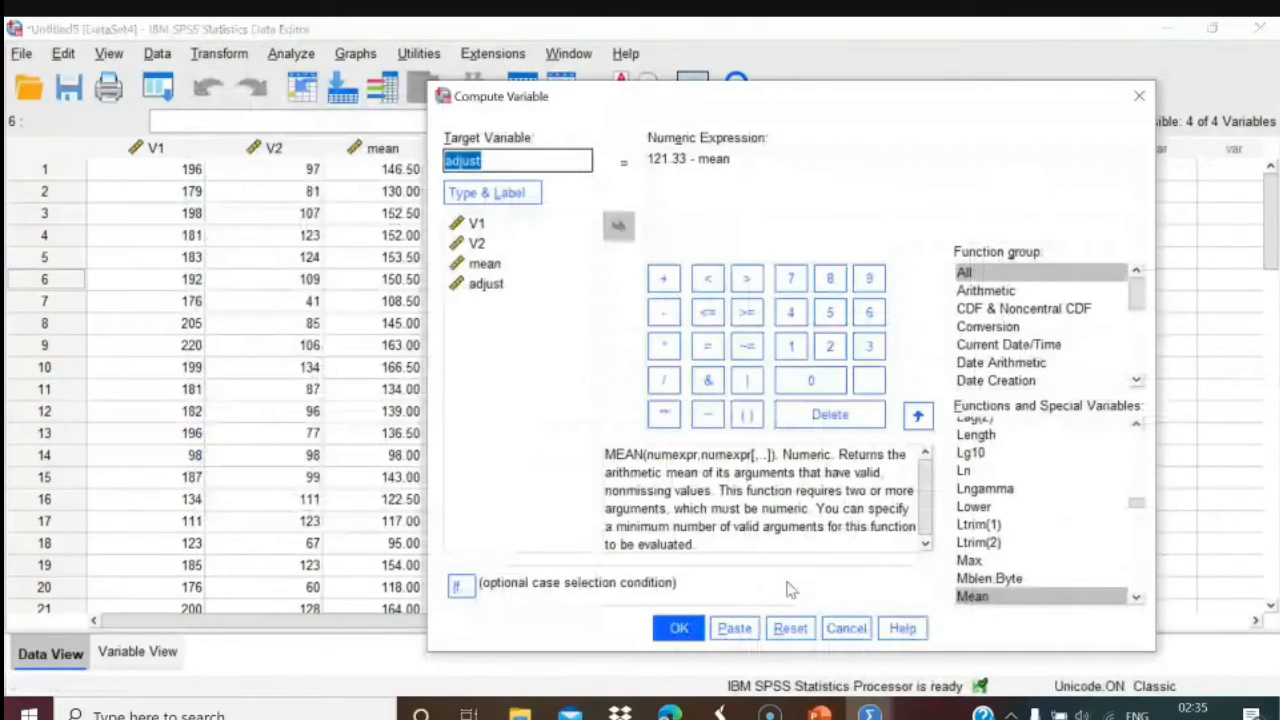
click(790, 628)
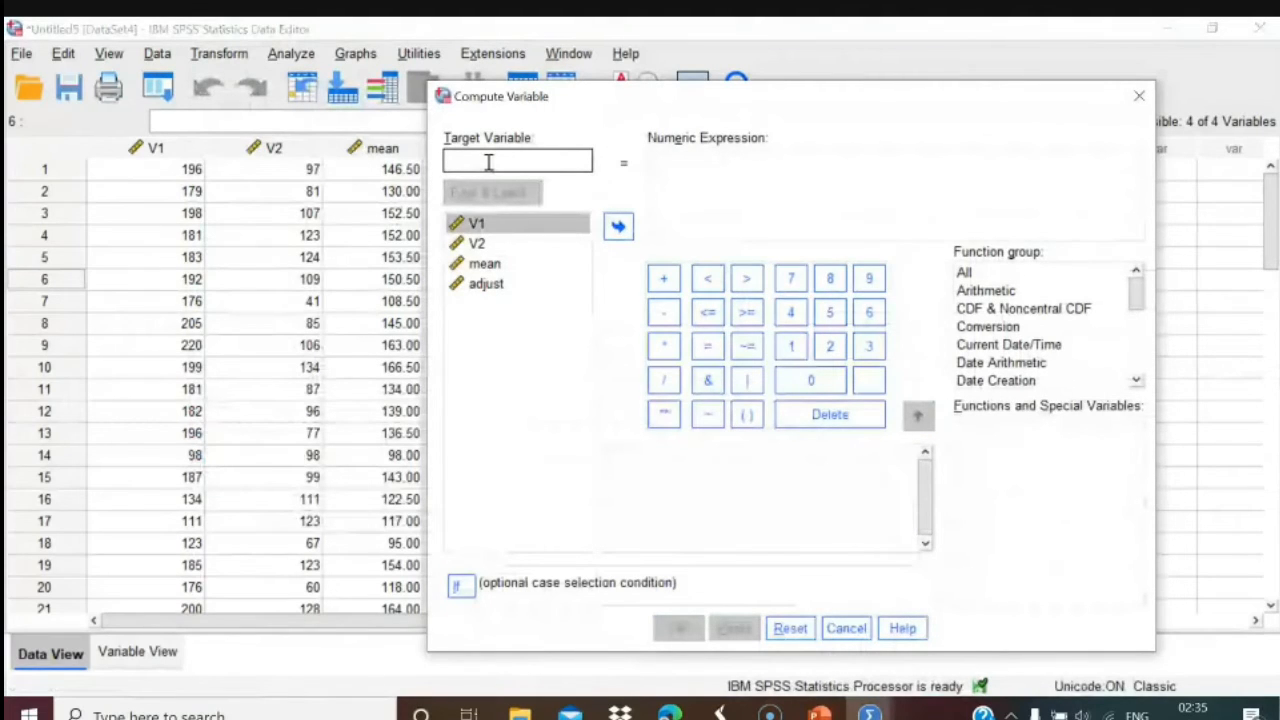
text(A)
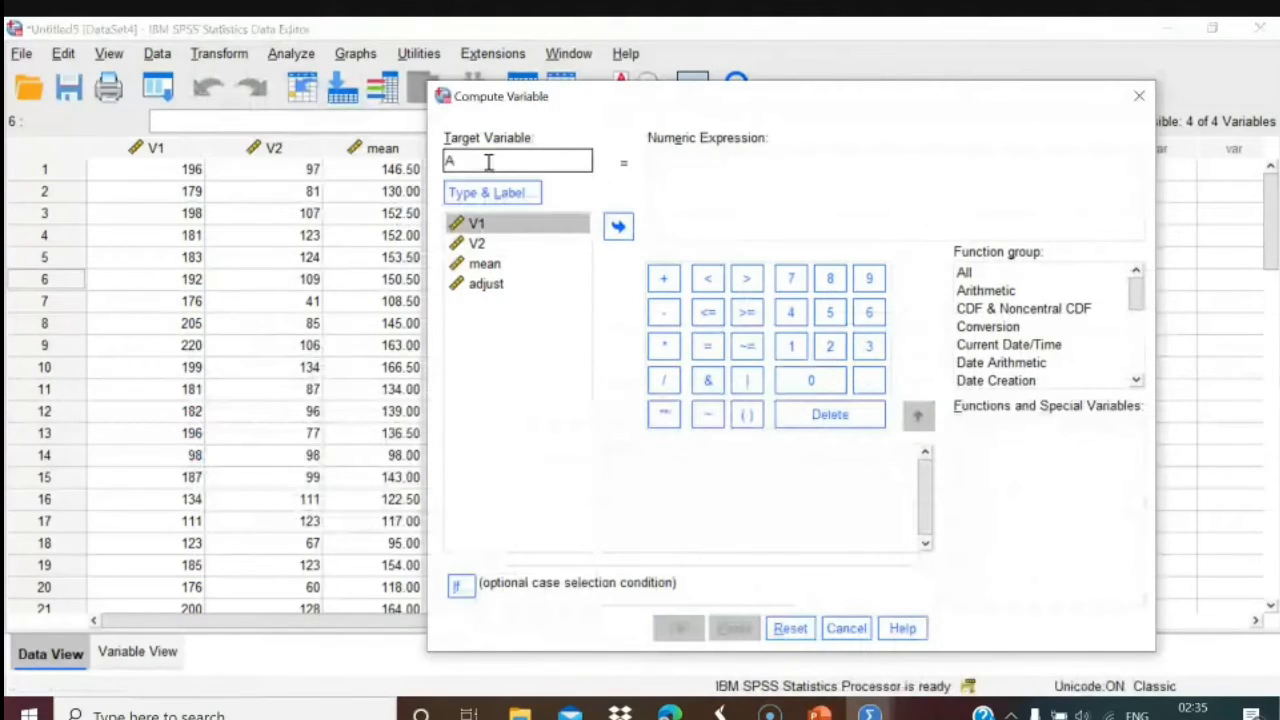
Compute A as V1 + adjust and return to the DataSet4 data.
click(501, 287)
click(476, 223)
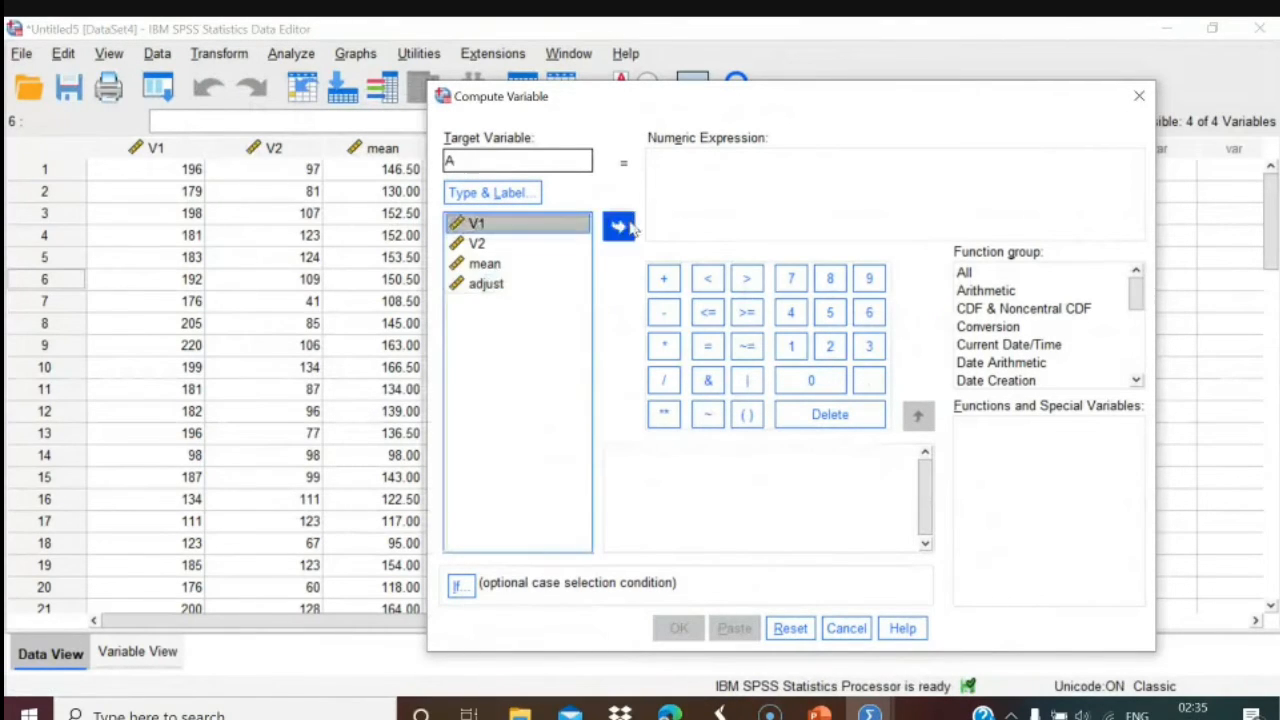
click(618, 226)
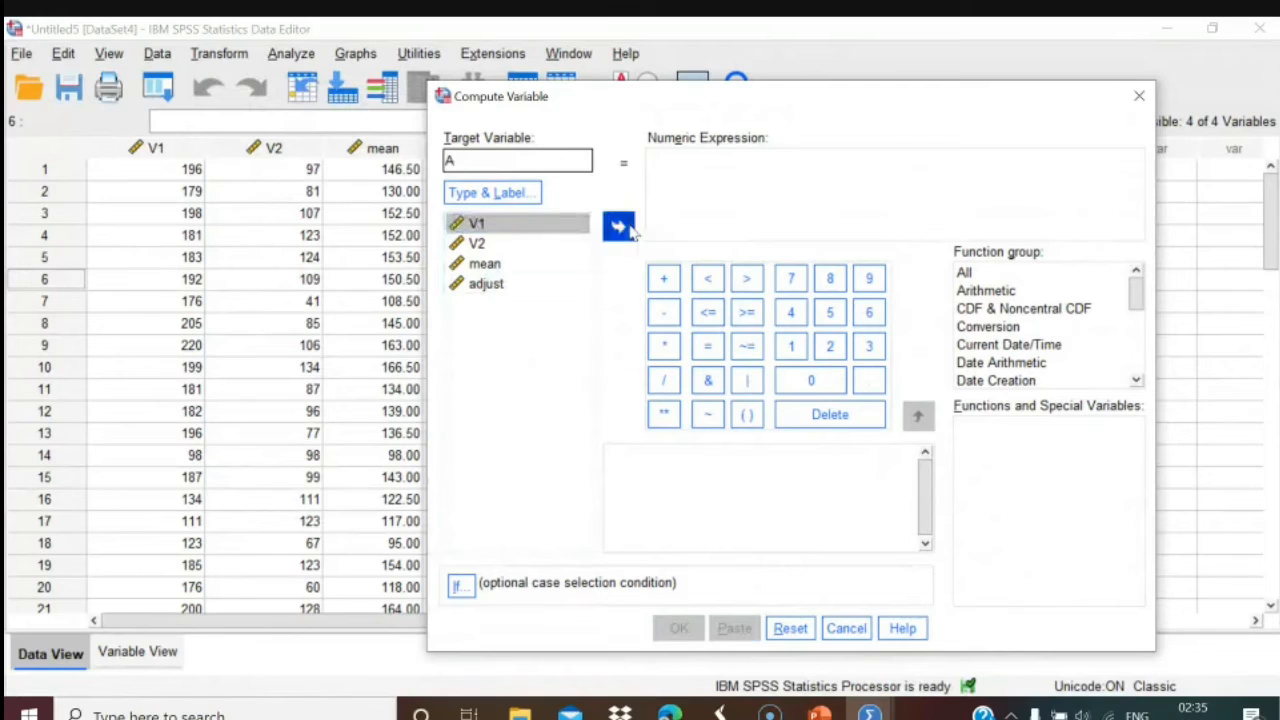
click(660, 277)
click(494, 286)
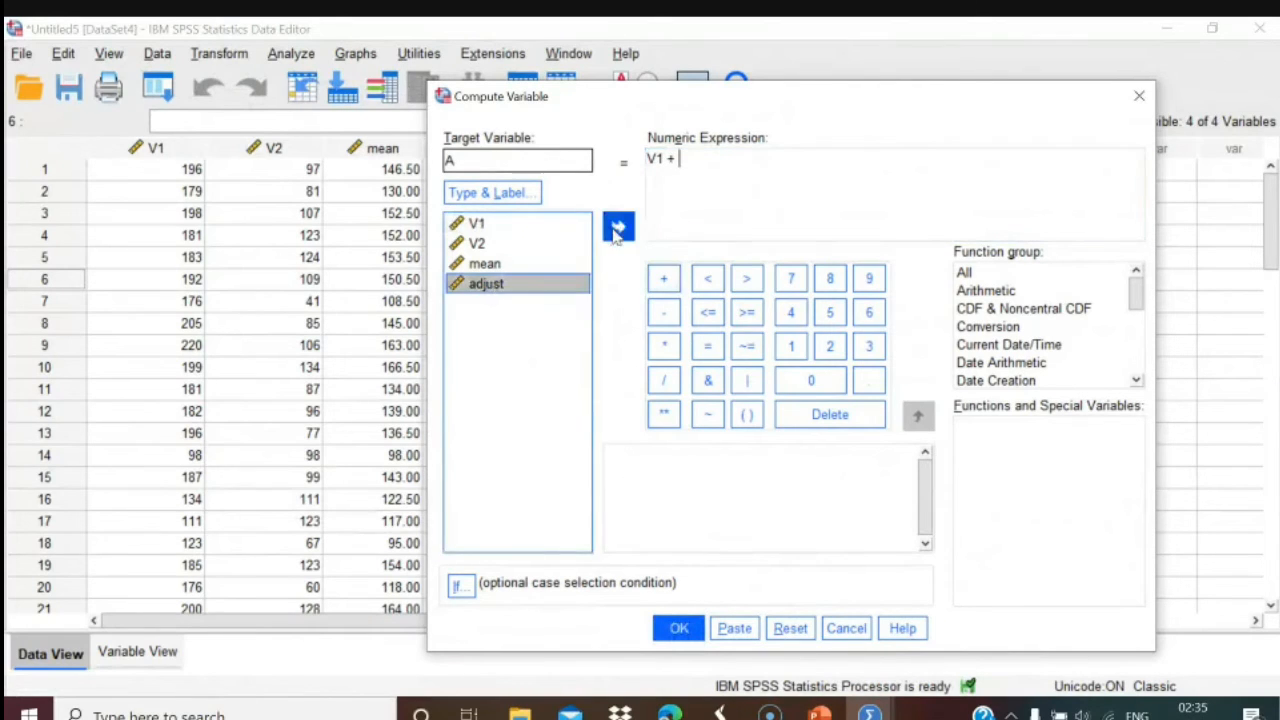
click(618, 226)
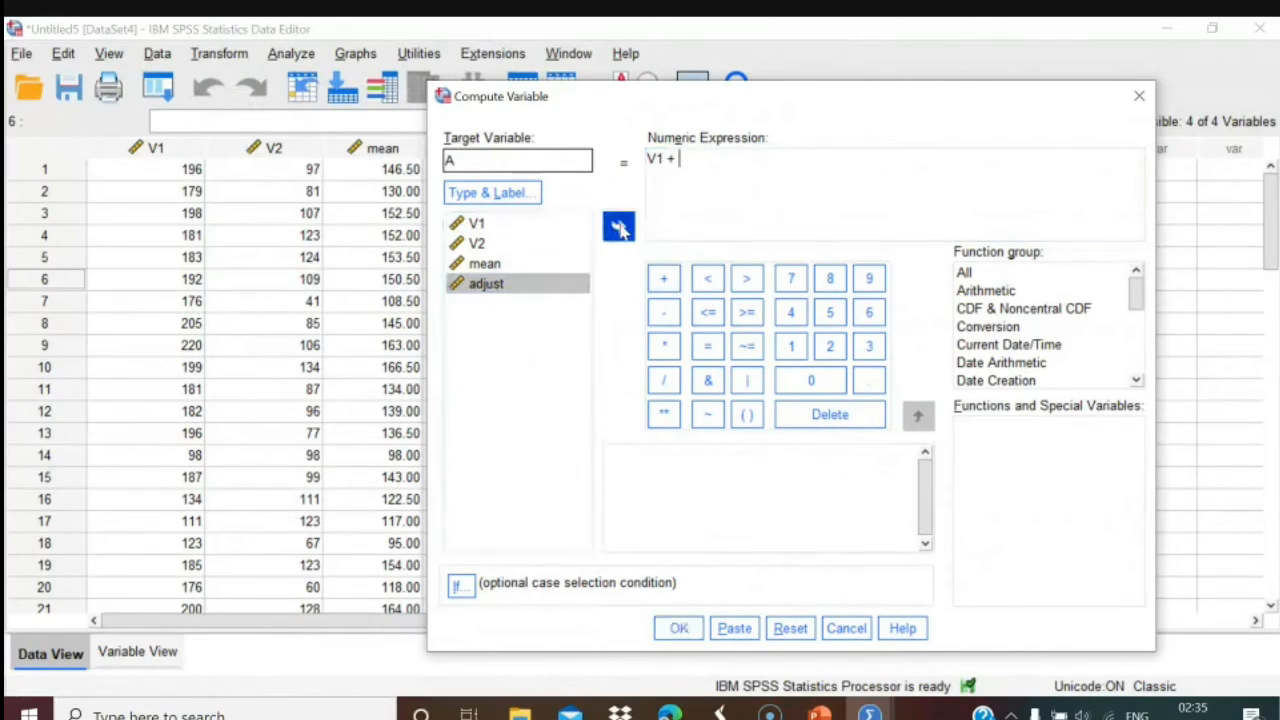
click(502, 364)
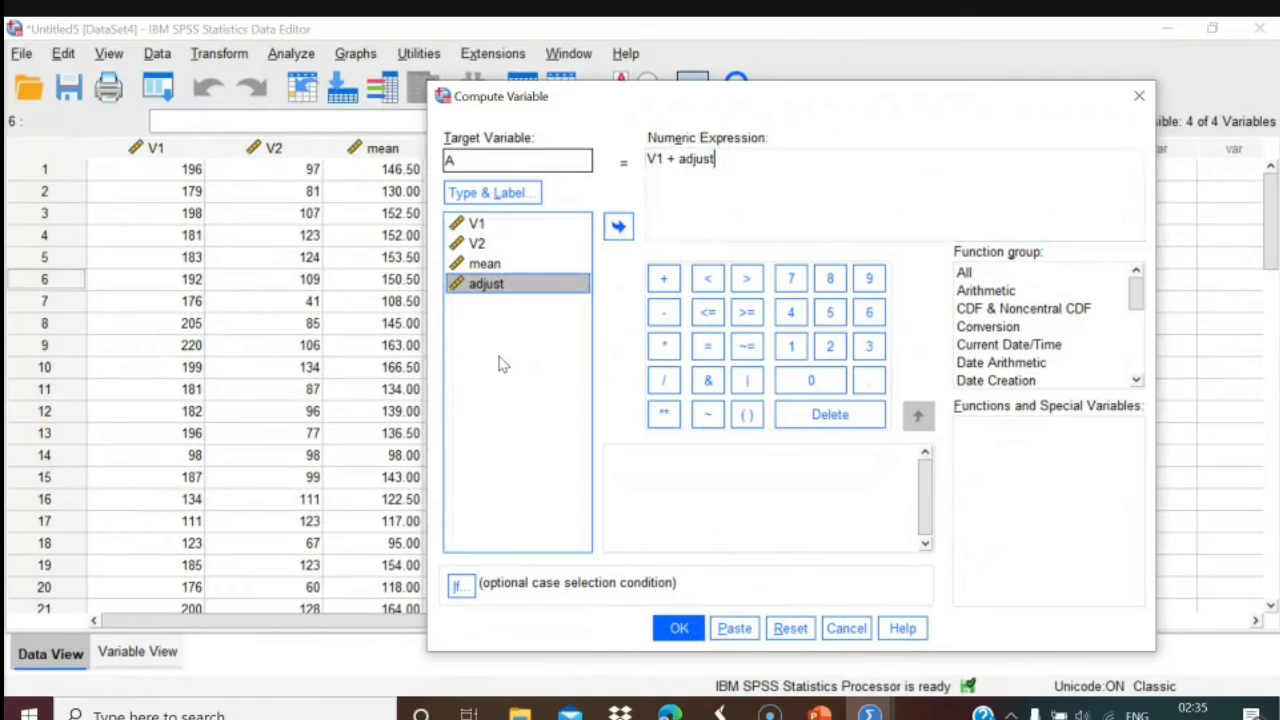
click(678, 630)
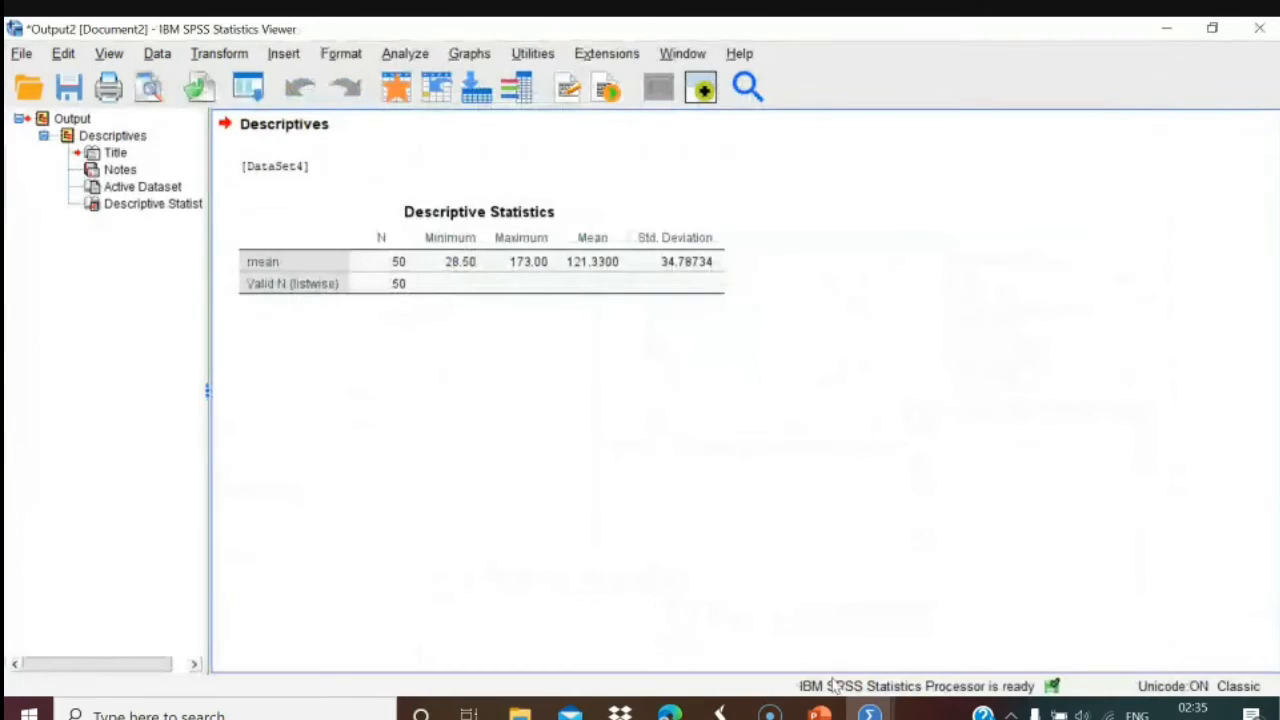
mouse_move(869, 714)
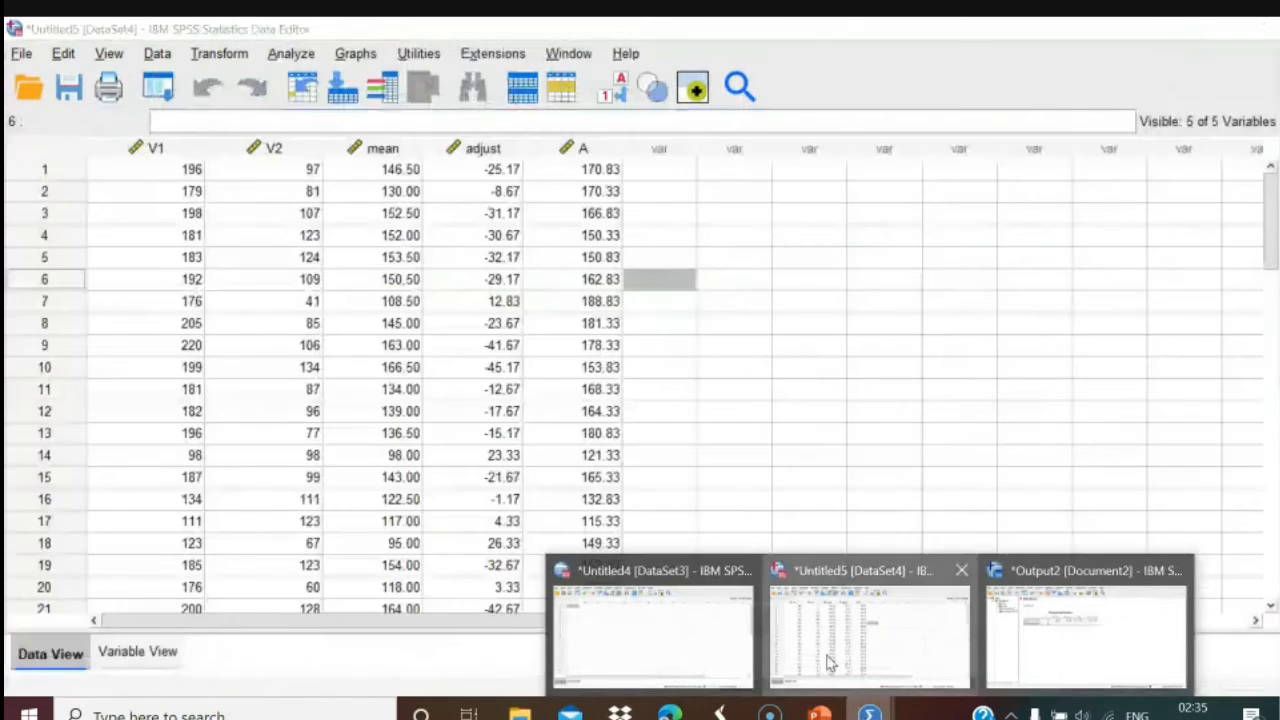
click(827, 662)
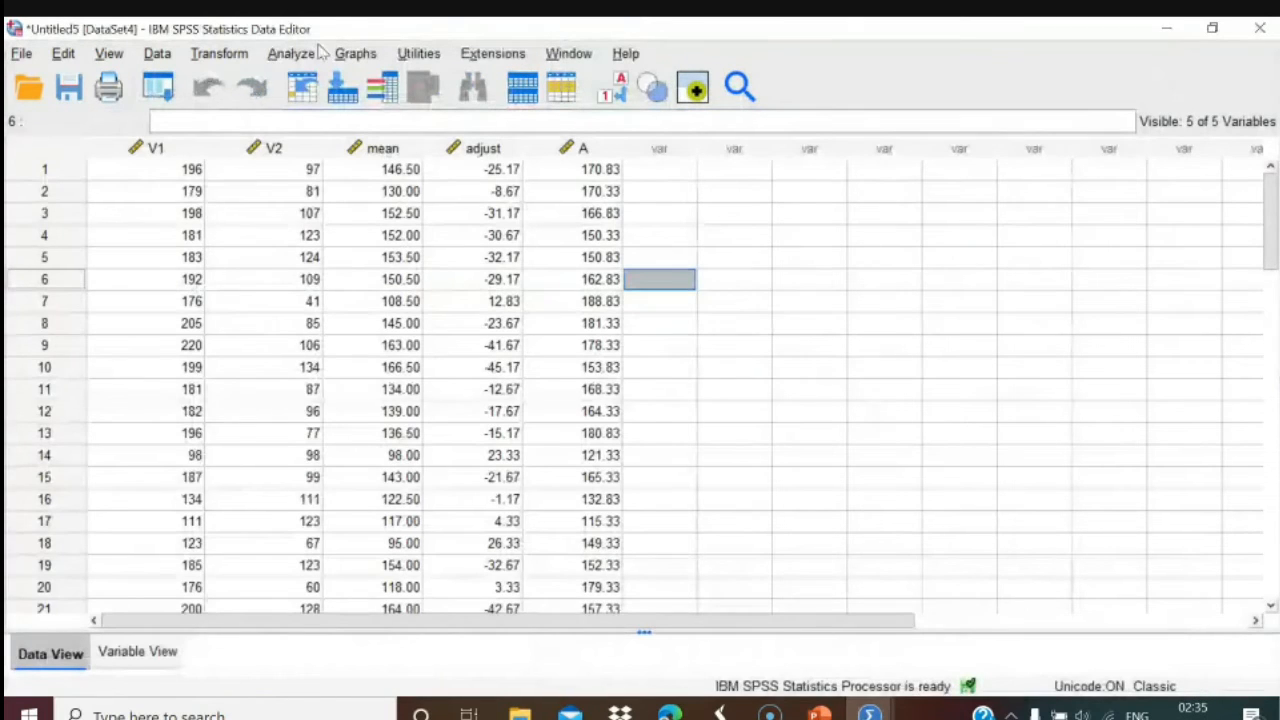
Reopen Compute Variable and replace the target variable with B.
click(220, 58)
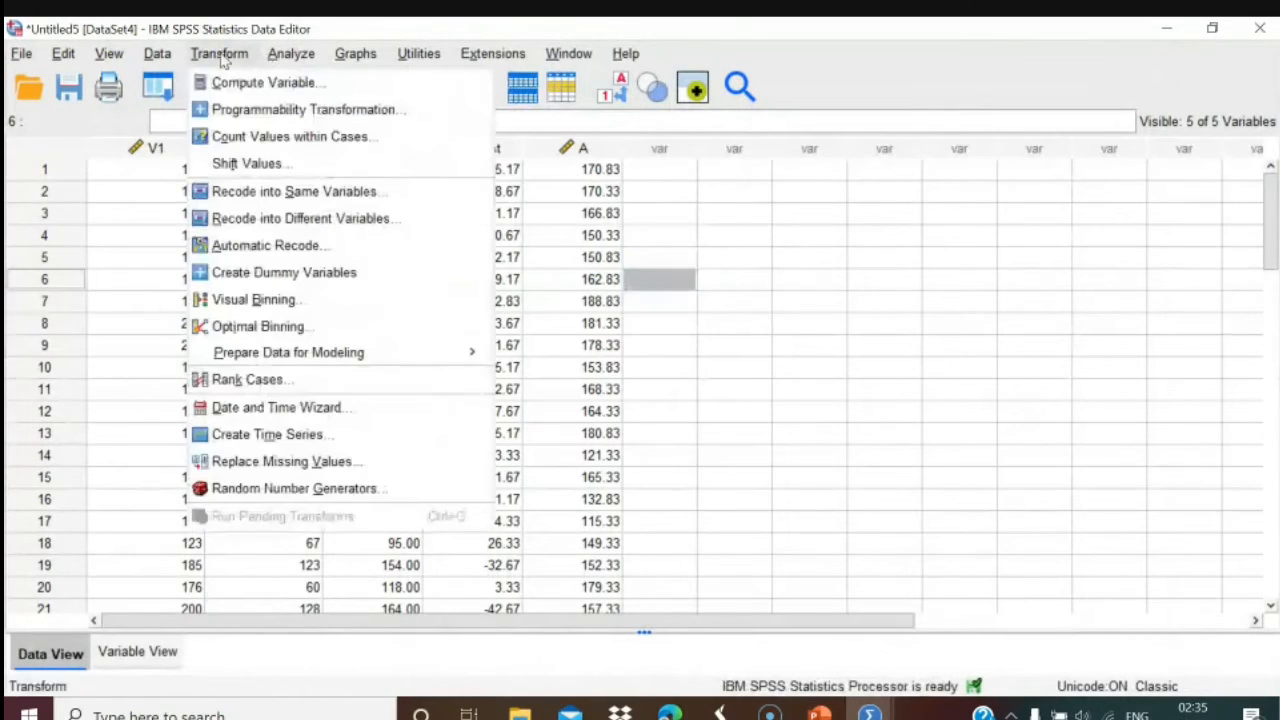
click(235, 91)
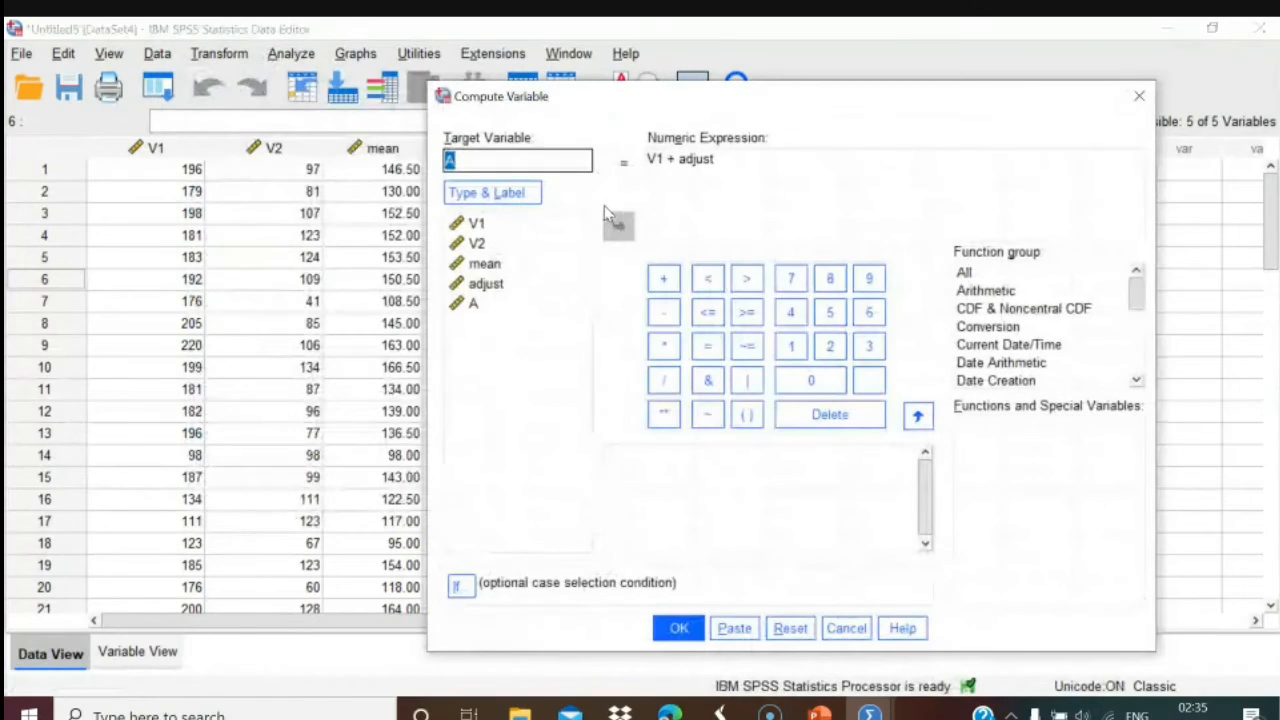
click(504, 160)
key(BackSpace)
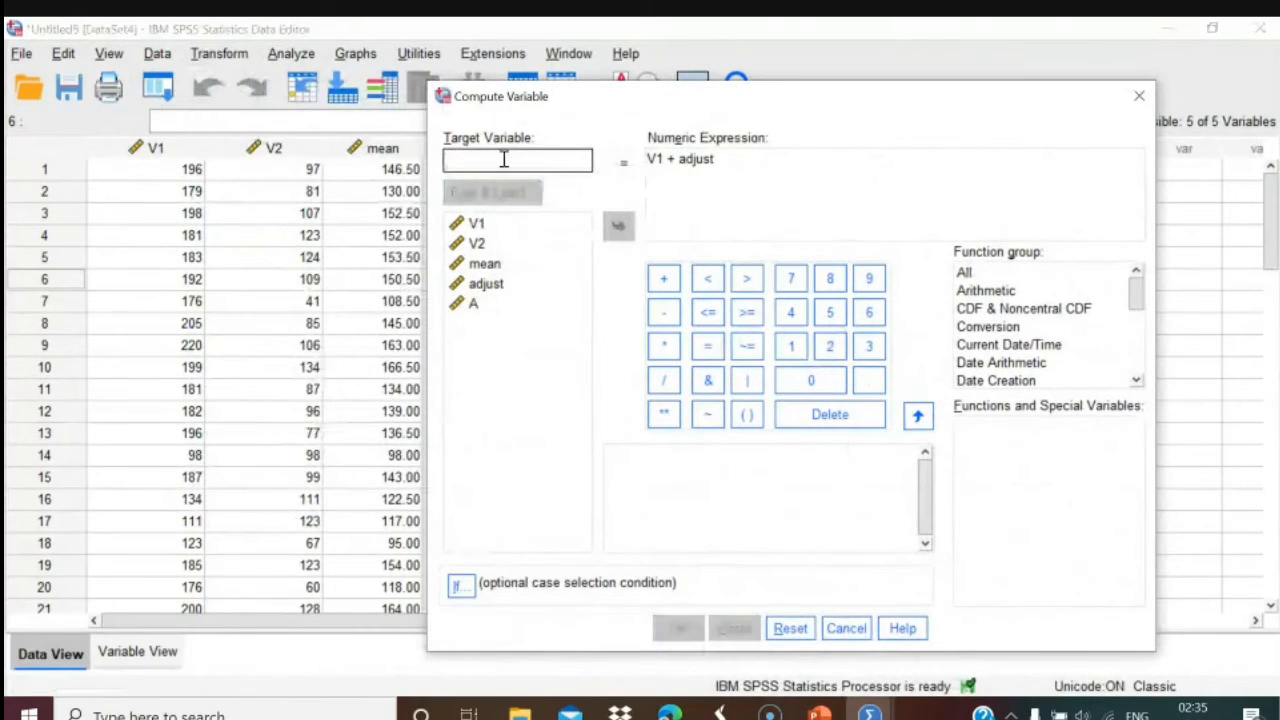
text(B)
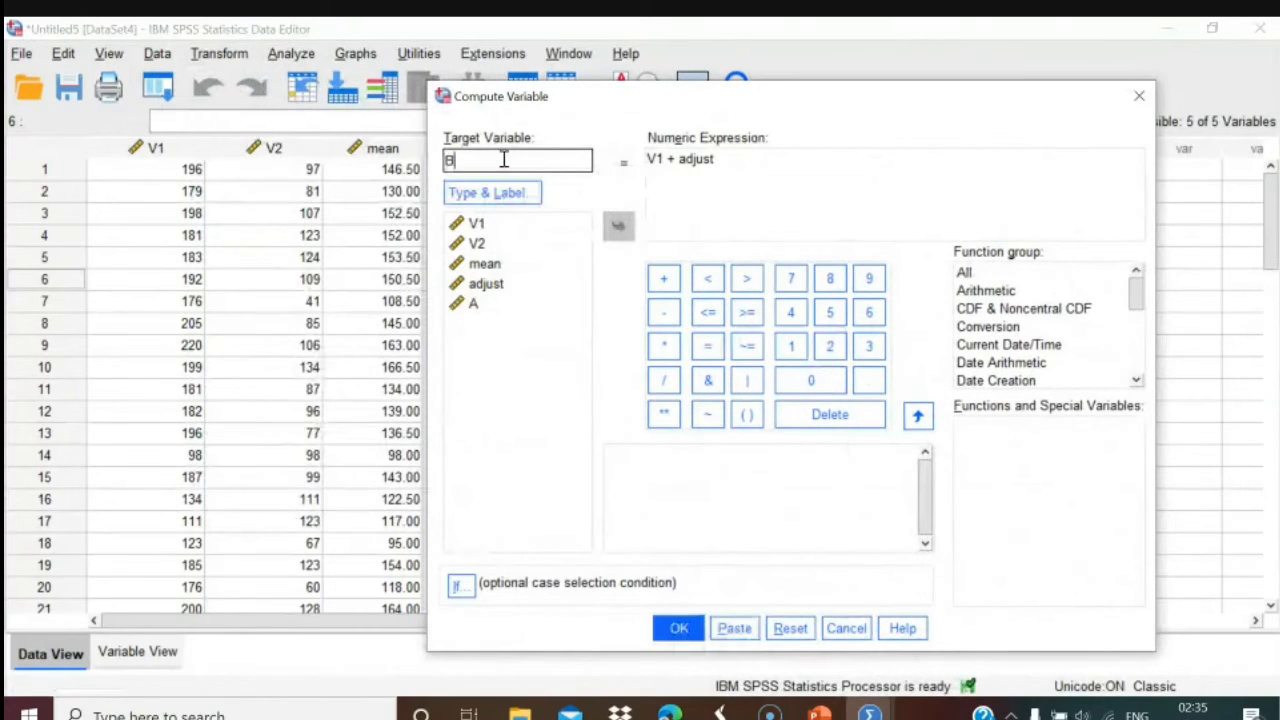
Replace V1 with V2 in the expression, compute B as V2 + adjust and return to the DataSet4 data.
click(663, 160)
key(BackSpace)
key(BackSpace)
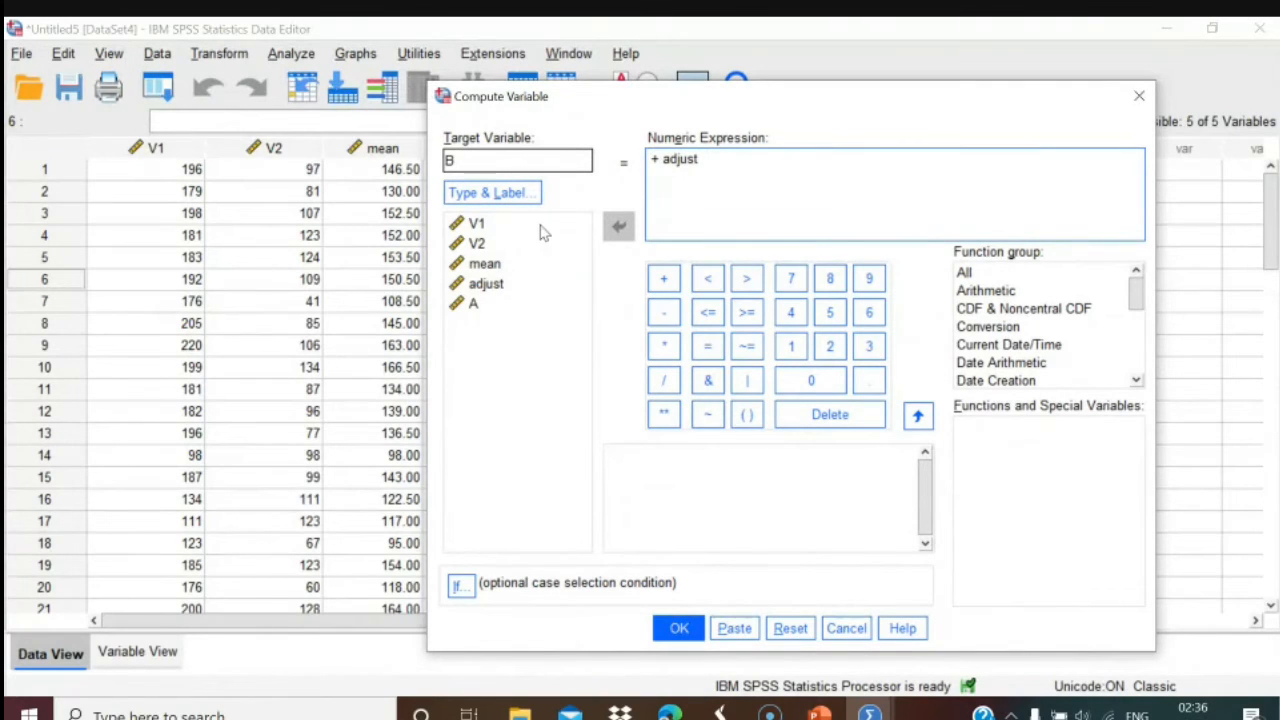
click(507, 246)
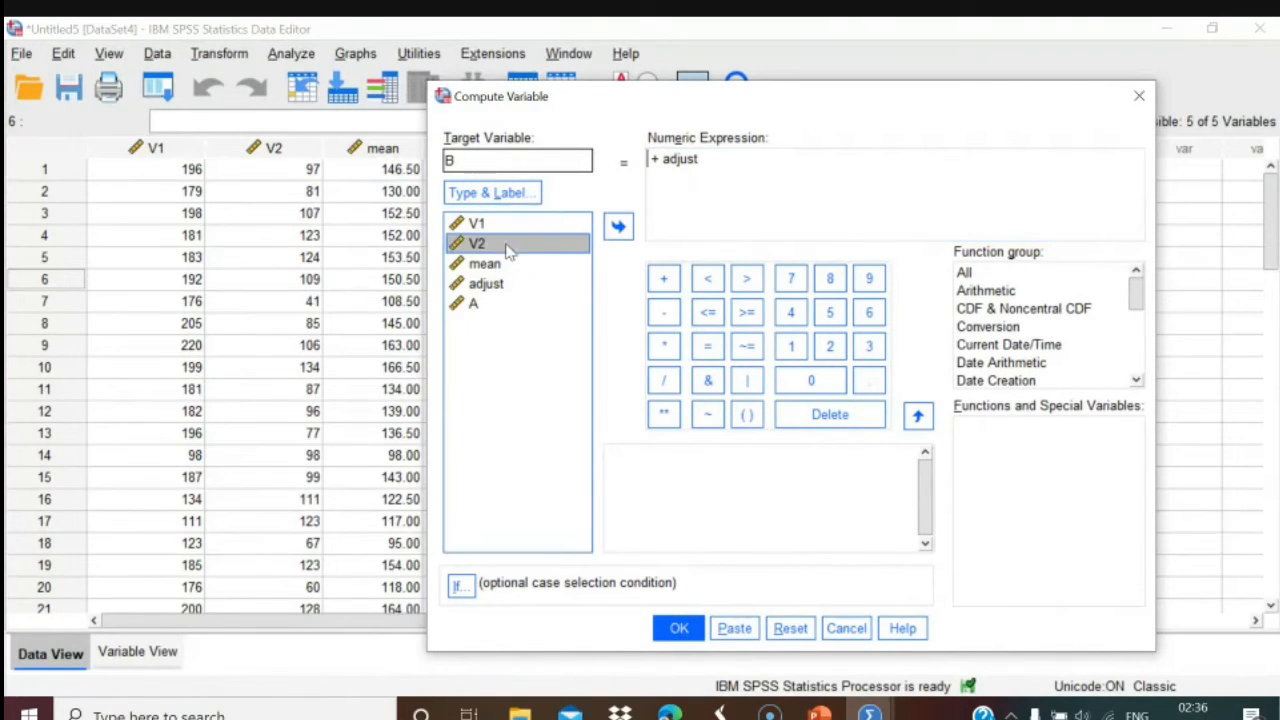
click(618, 226)
click(672, 630)
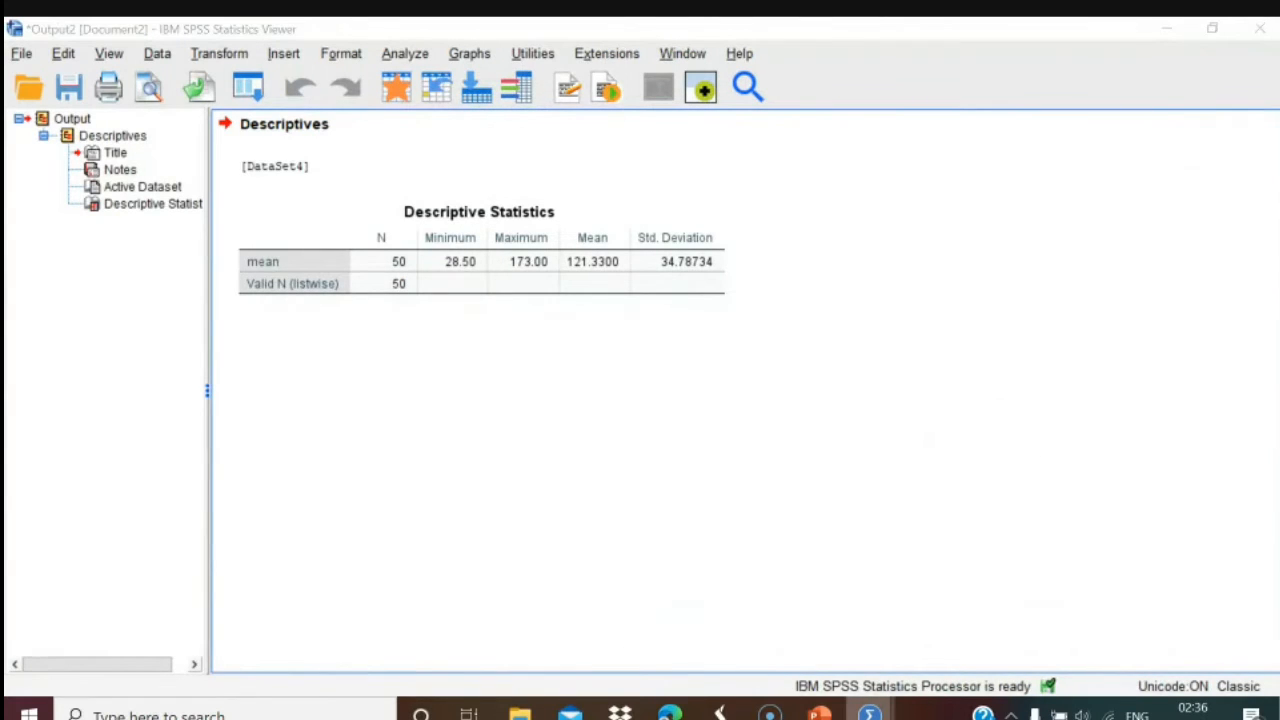
mouse_move(870, 714)
click(868, 620)
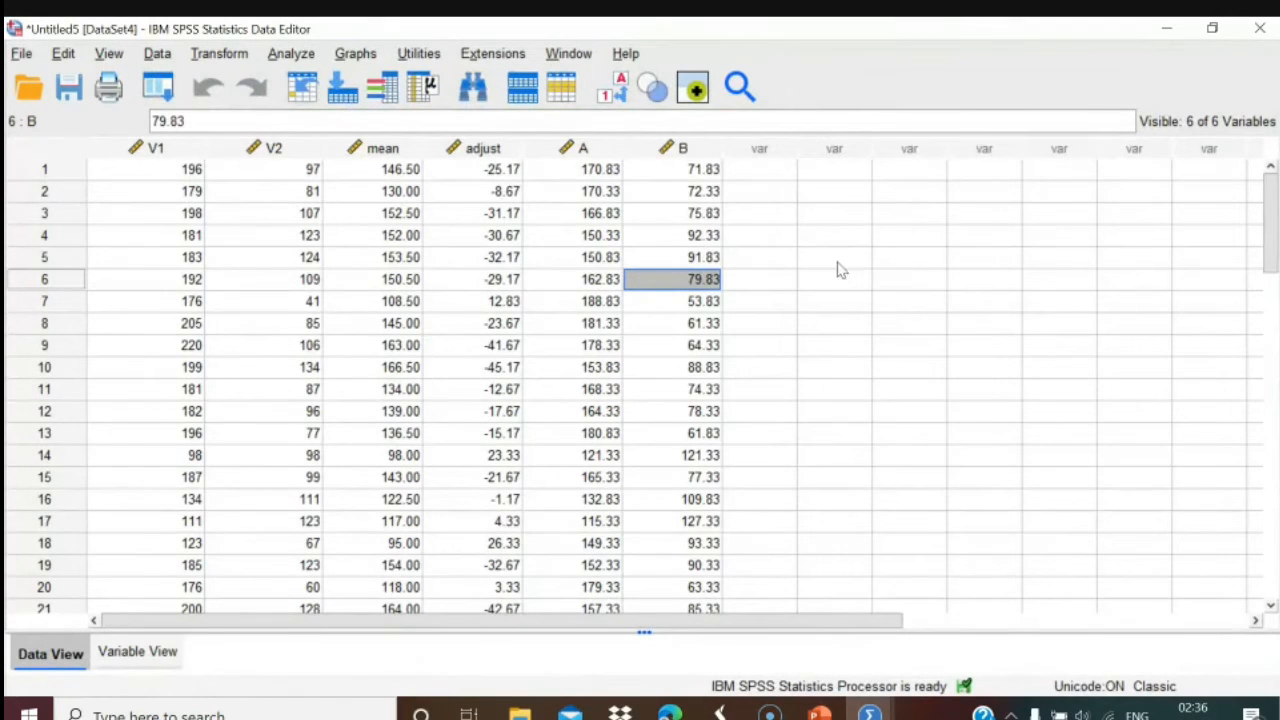
Start defining a simple error bar chart for summaries of separate variables.
click(356, 54)
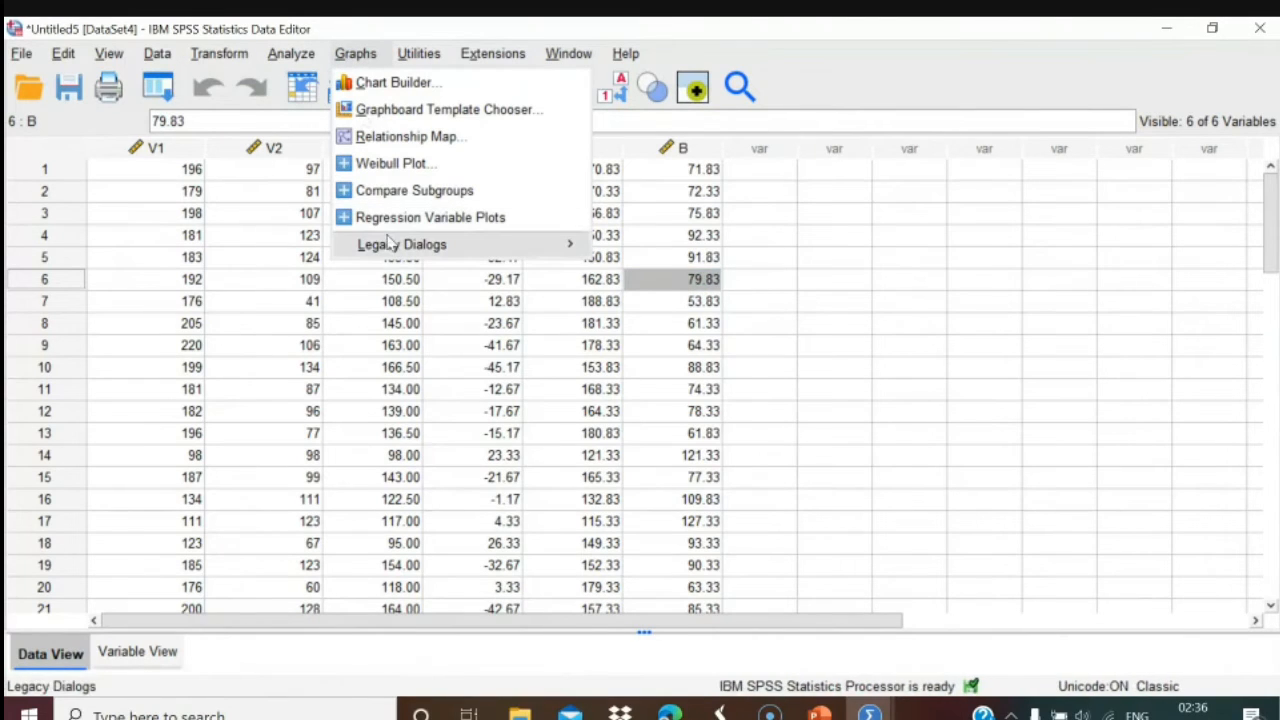
mouse_move(392, 250)
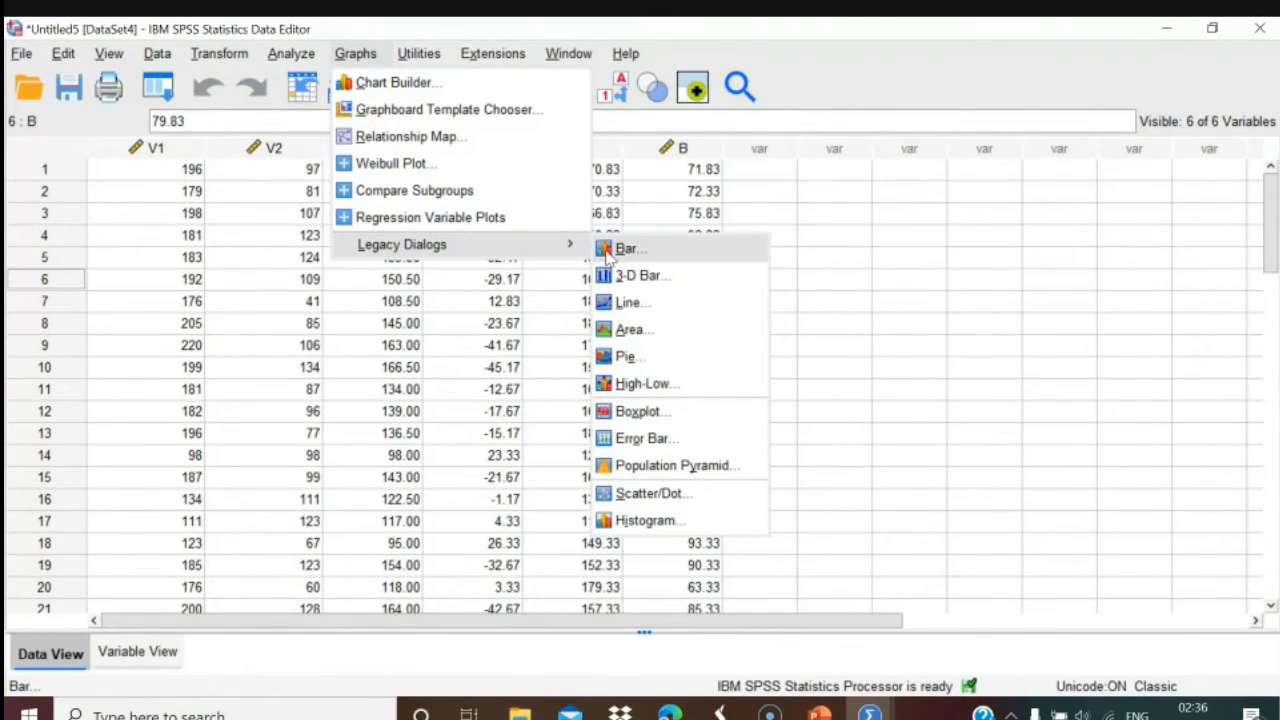
click(629, 441)
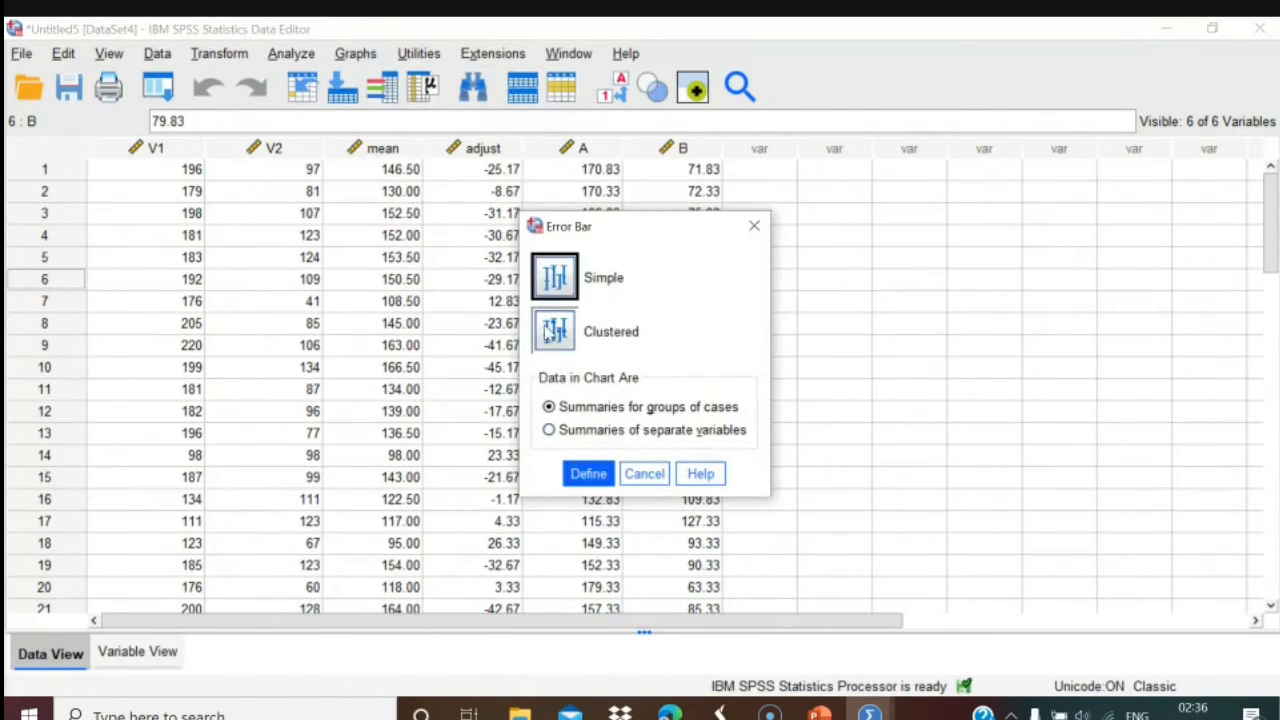
click(549, 430)
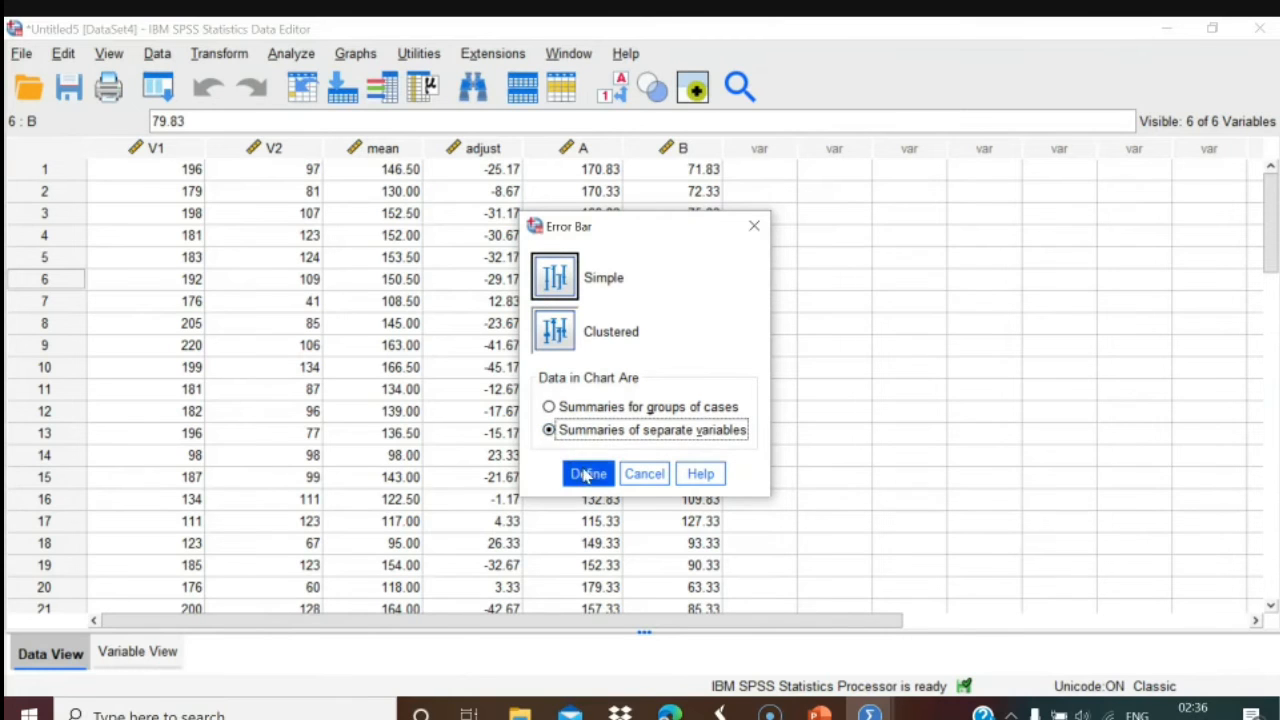
click(588, 473)
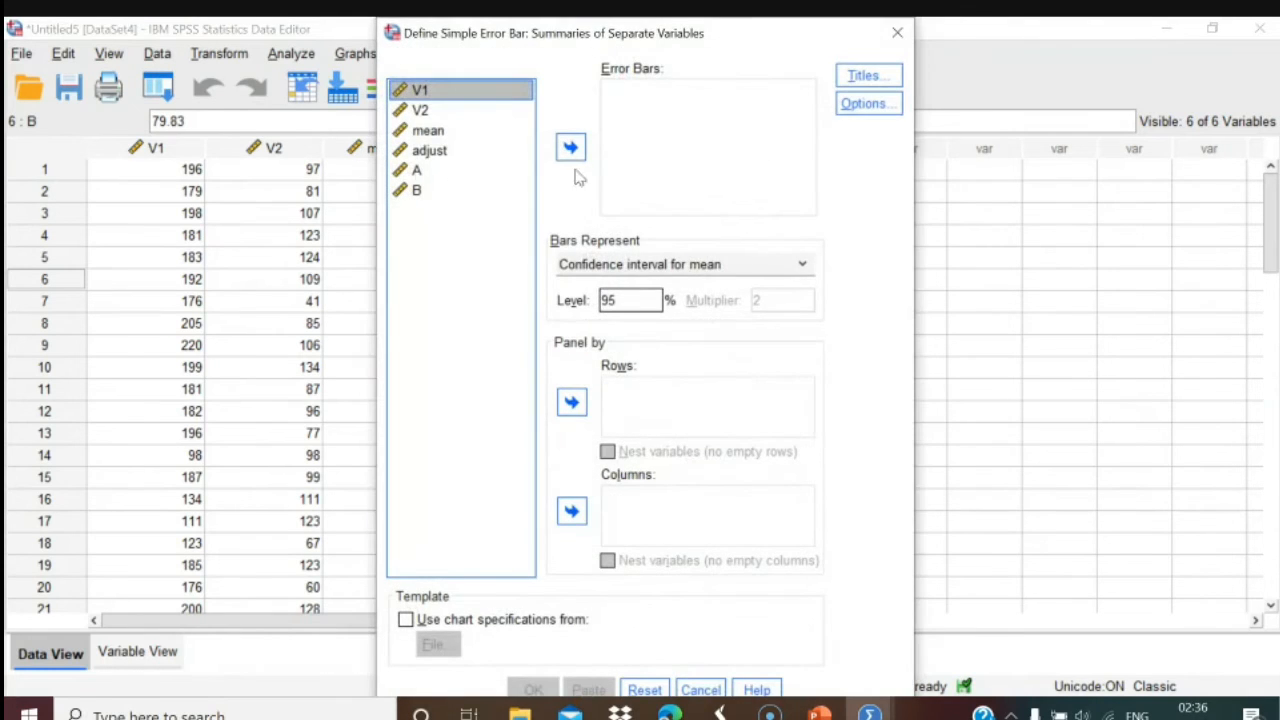
Plot error bars for A and B with a 95% confidence interval for the mean and view the resulting chart.
click(416, 172)
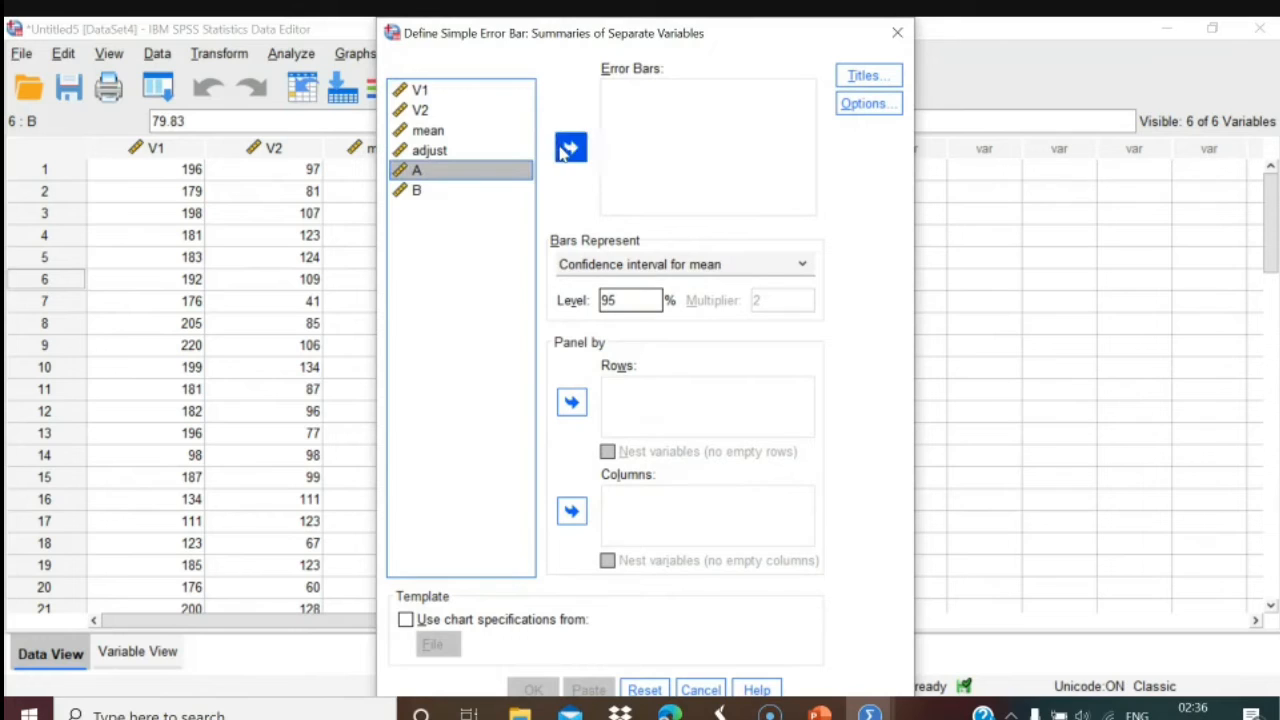
click(570, 147)
click(416, 172)
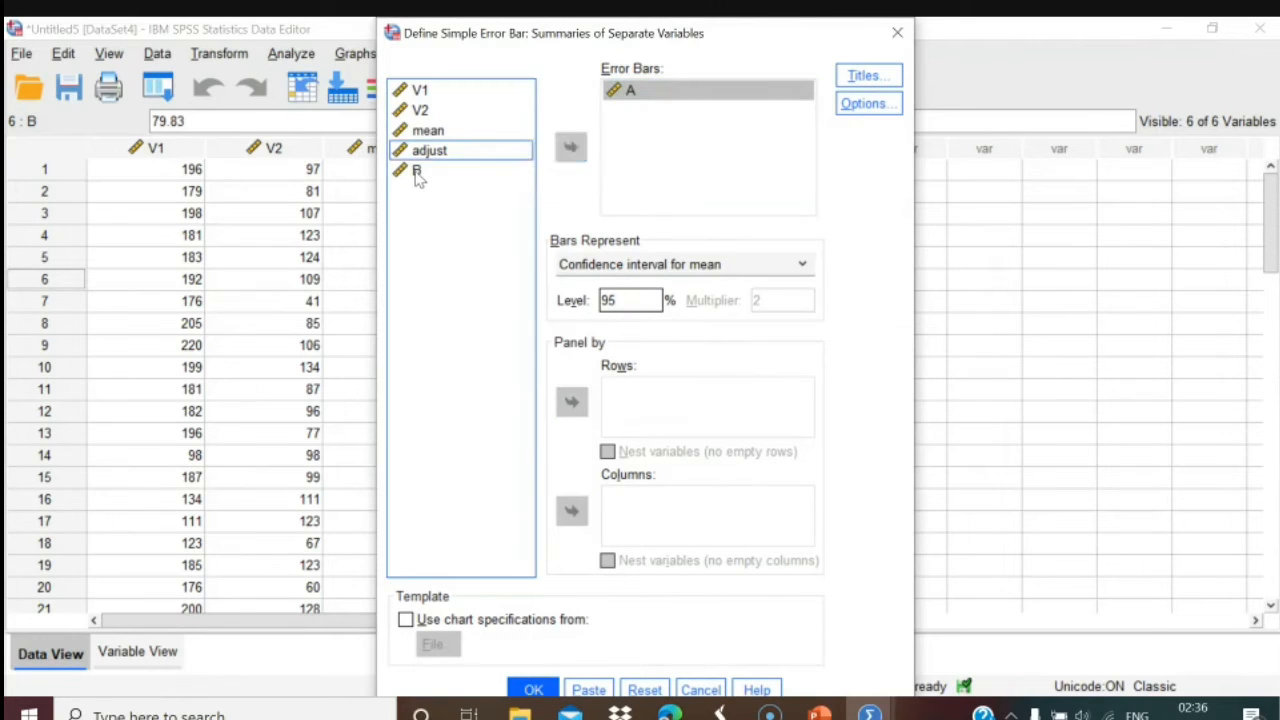
click(570, 147)
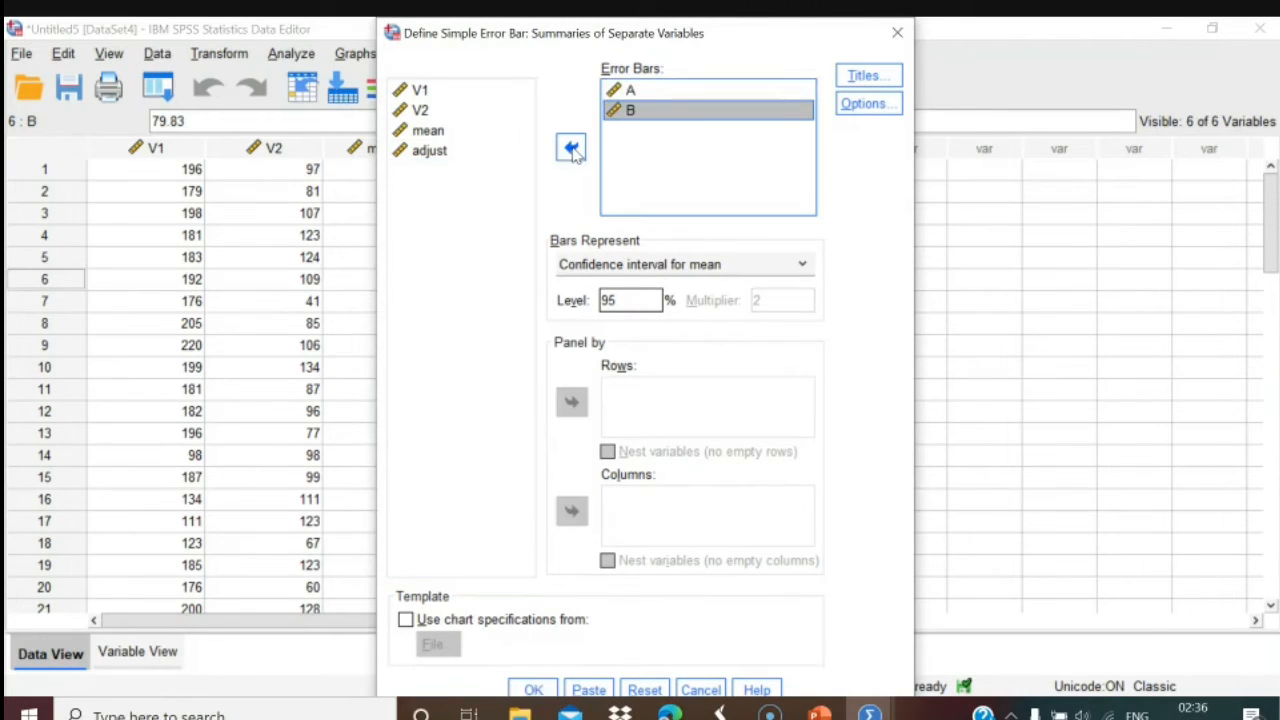
click(533, 689)
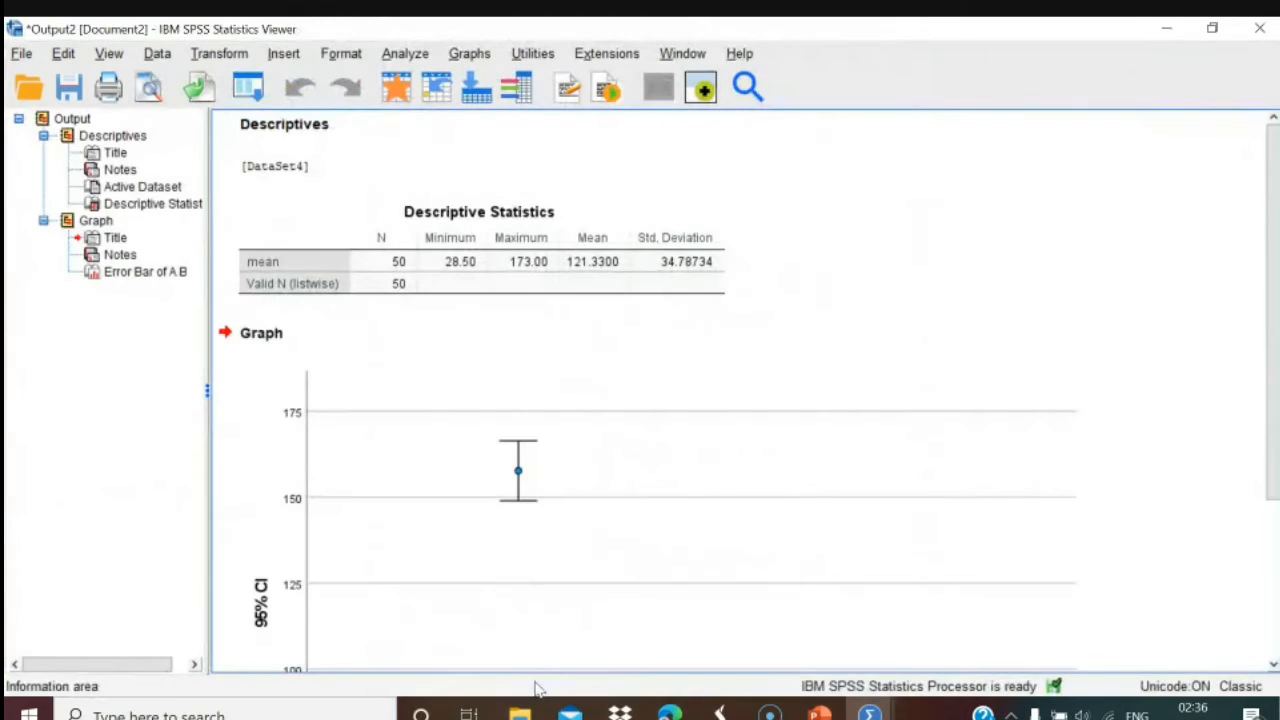
drag(1270, 446, 1278, 590)
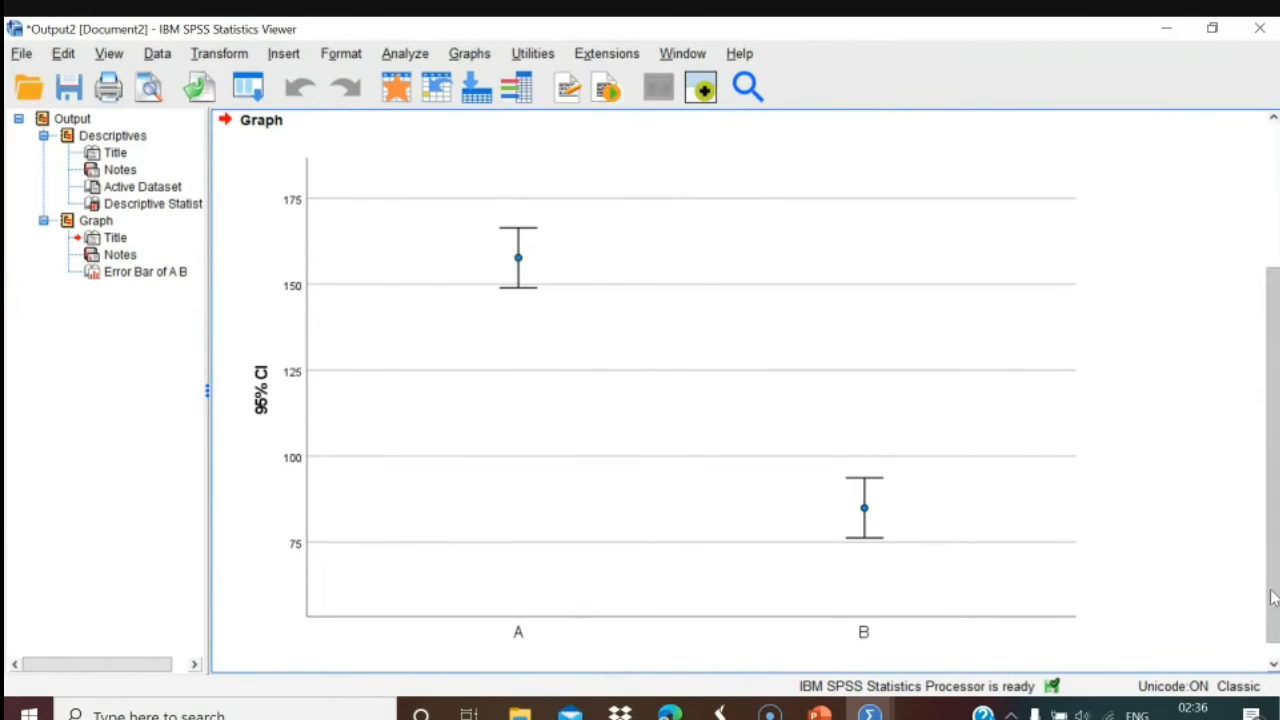
mouse_move(1270, 592)
mouse_down()
mouse_move(1270, 575)
mouse_move(1269, 616)
mouse_move(1270, 602)
mouse_up()
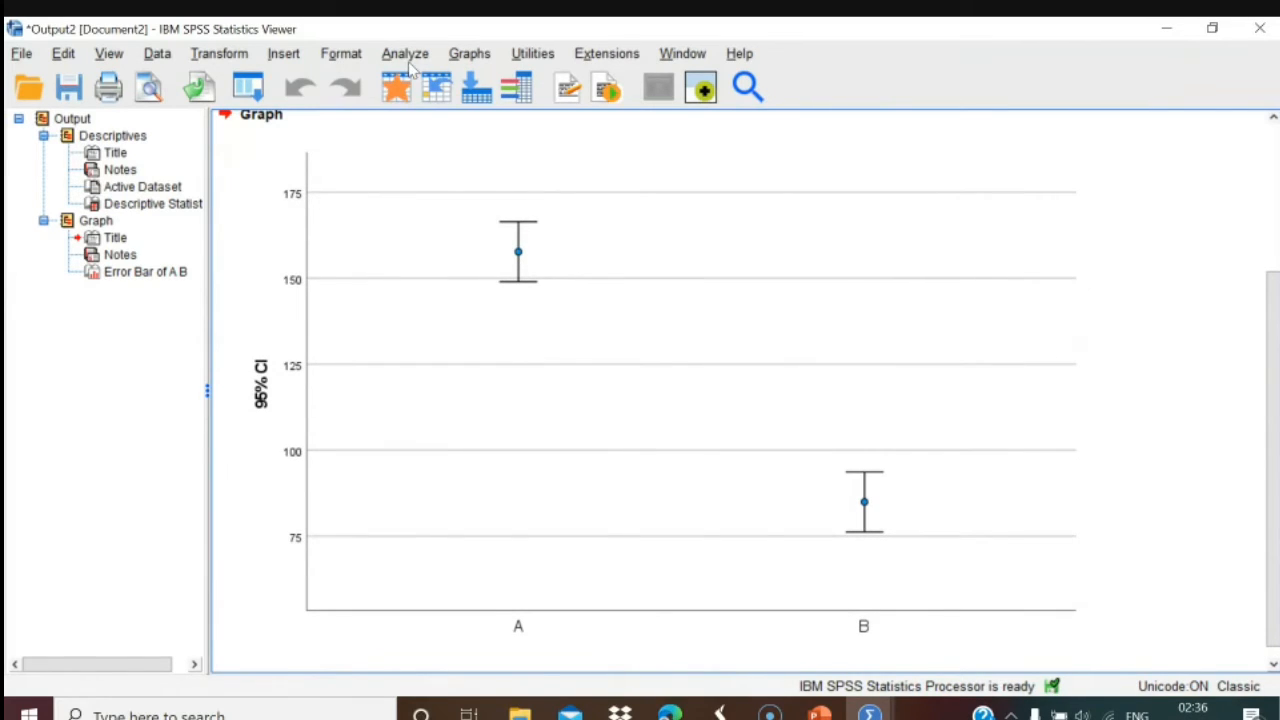
Open a paired-samples t test and enter A as Variable1 and B as Variable2 of pair 1.
click(577, 374)
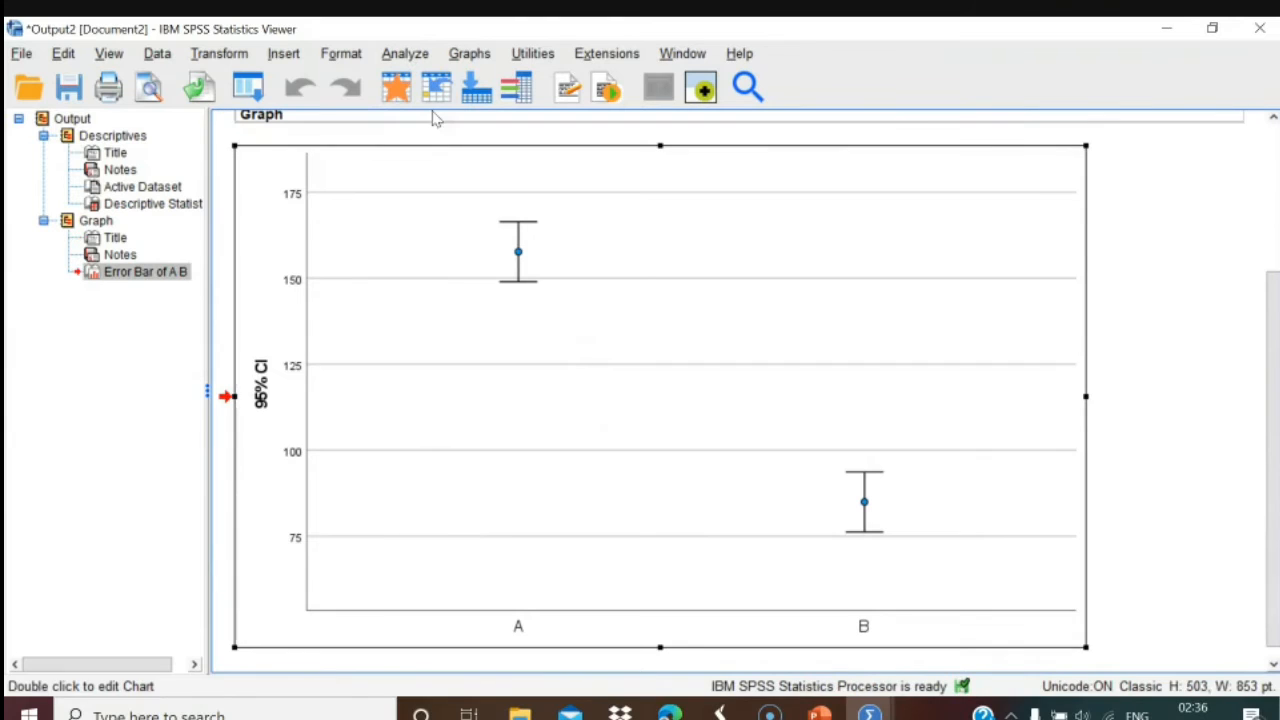
click(408, 55)
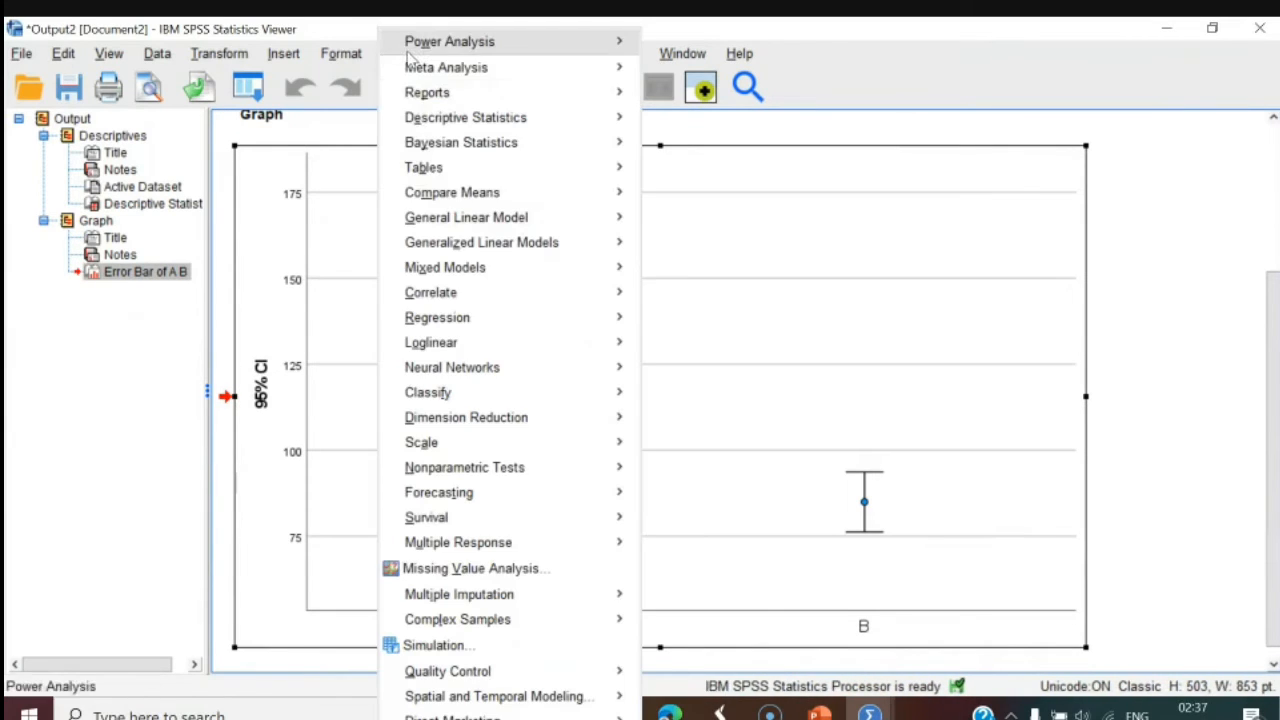
mouse_move(425, 192)
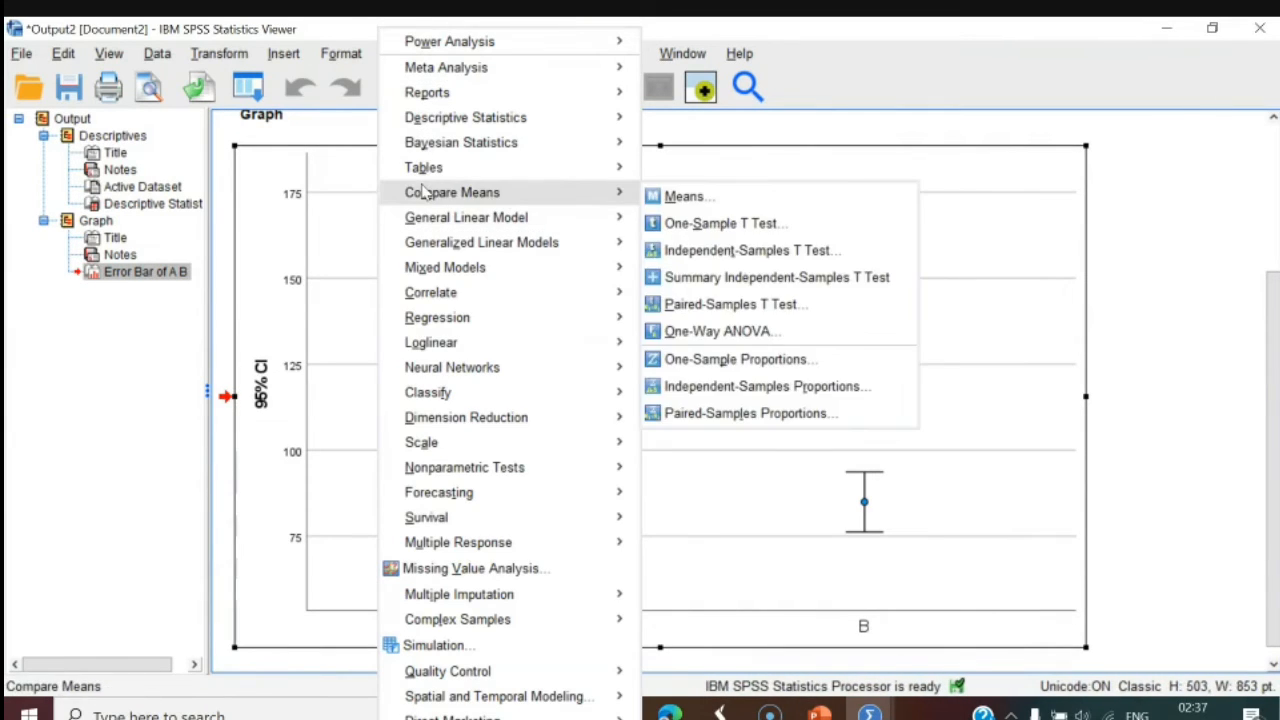
click(693, 309)
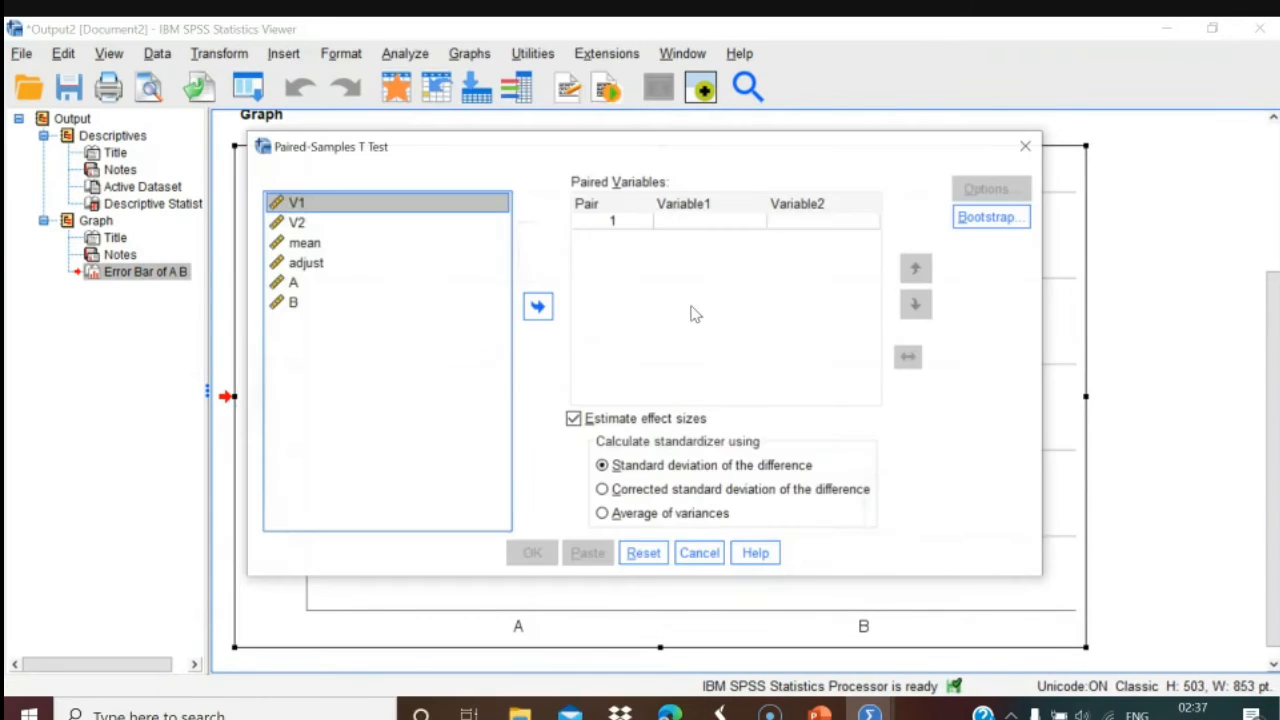
click(293, 286)
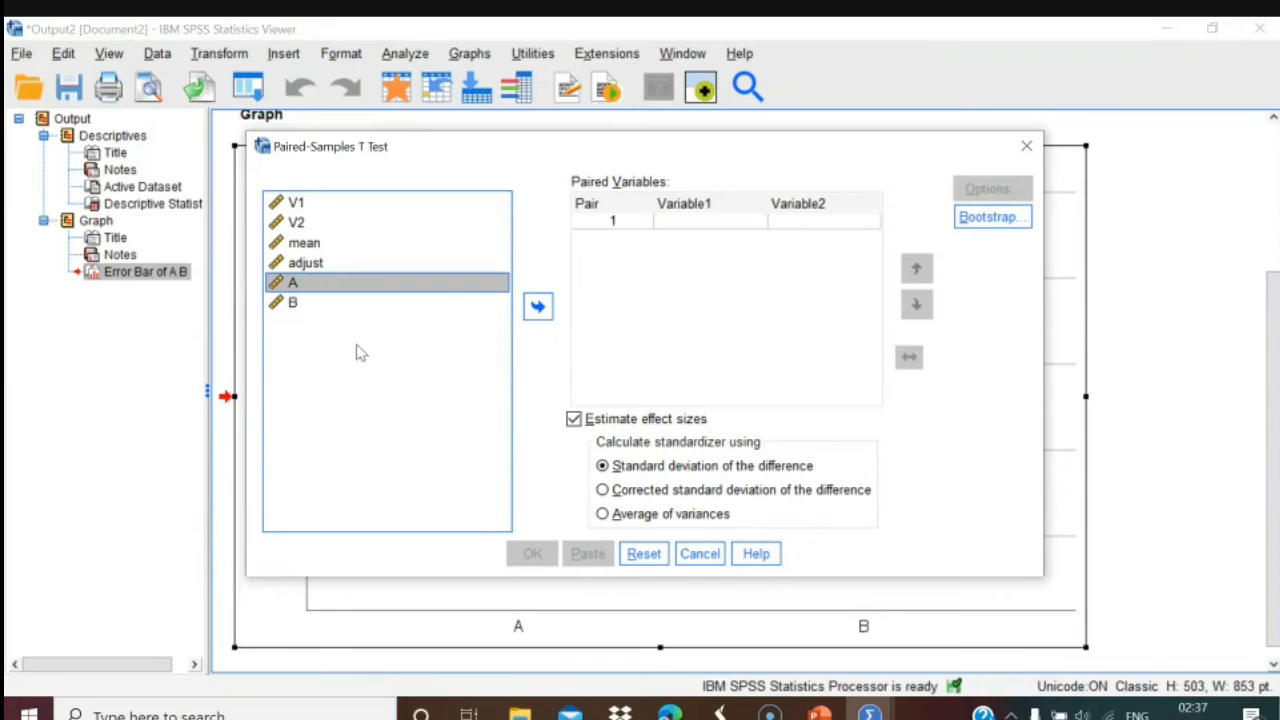
click(536, 308)
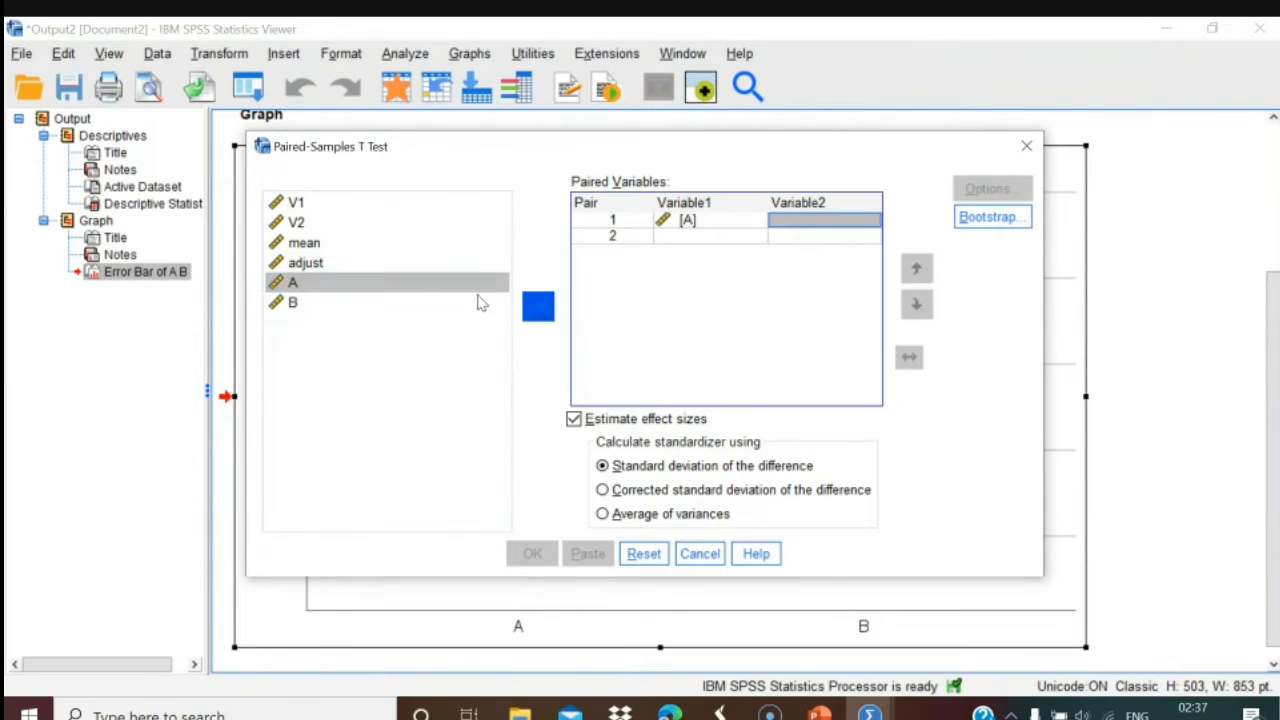
click(295, 305)
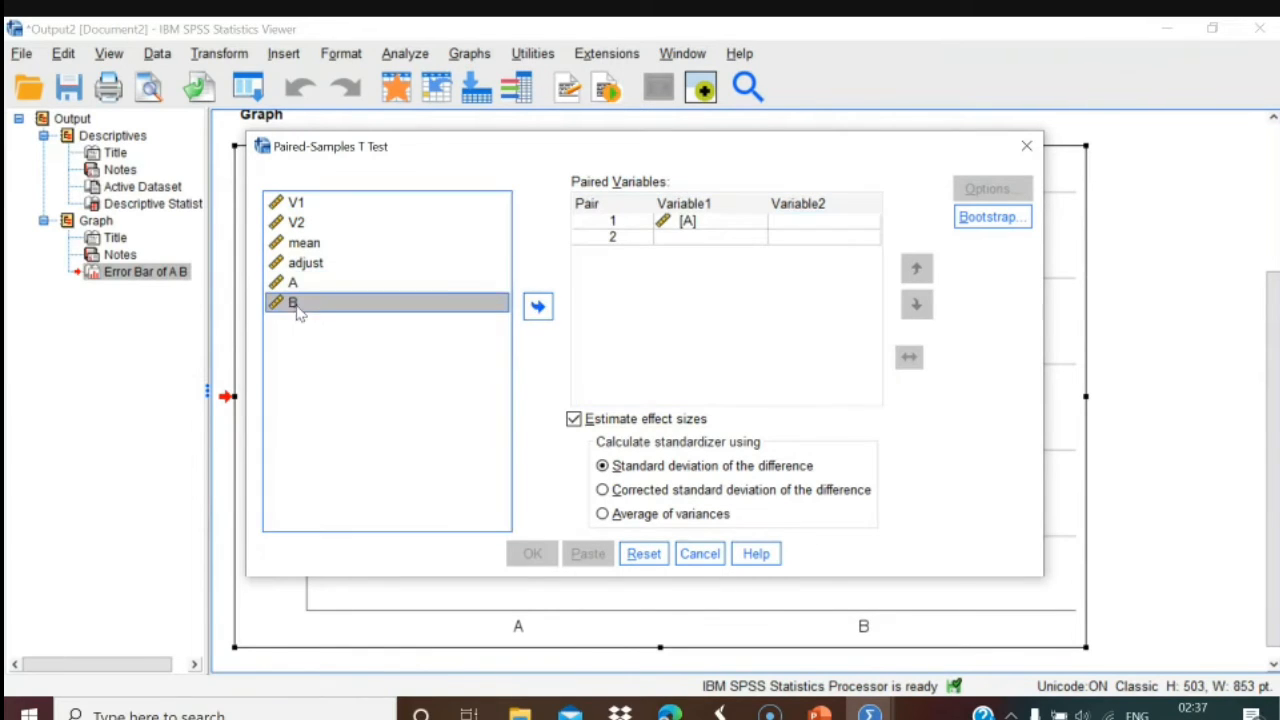
click(537, 308)
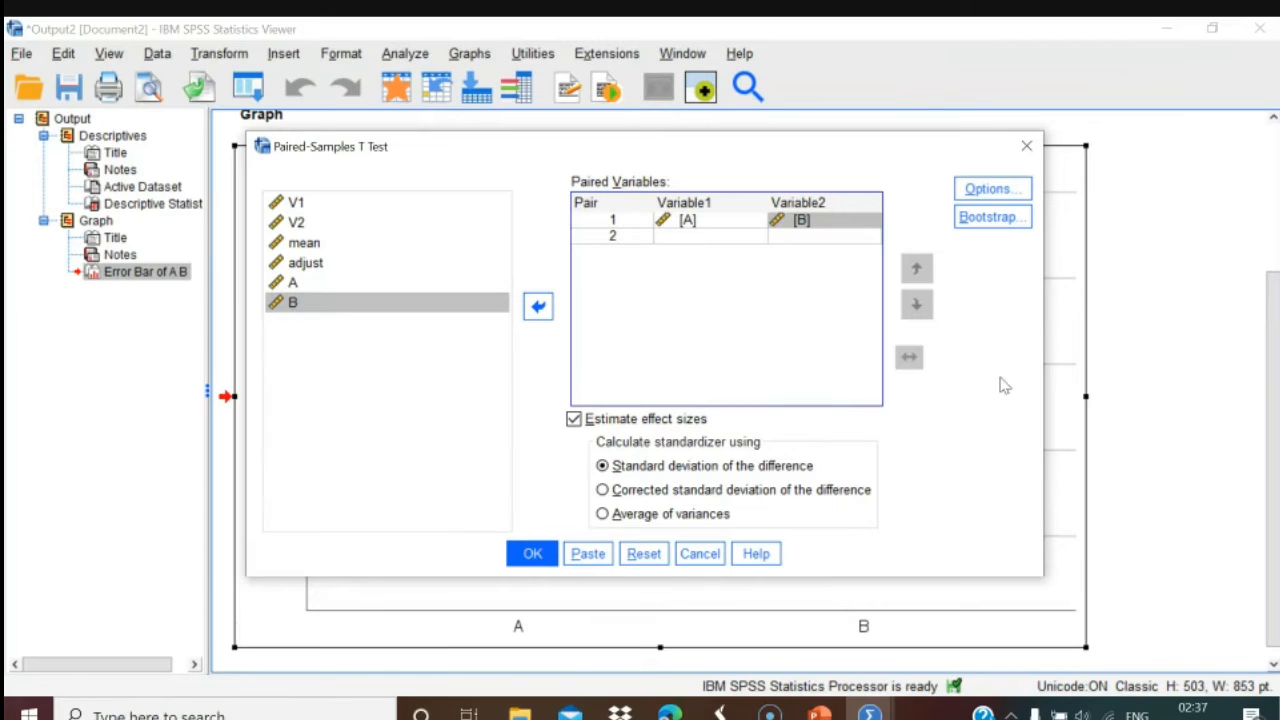
Run the paired-samples t test with a 95% confidence interval and effect sizes standardized by the standard deviation of the difference.
click(985, 192)
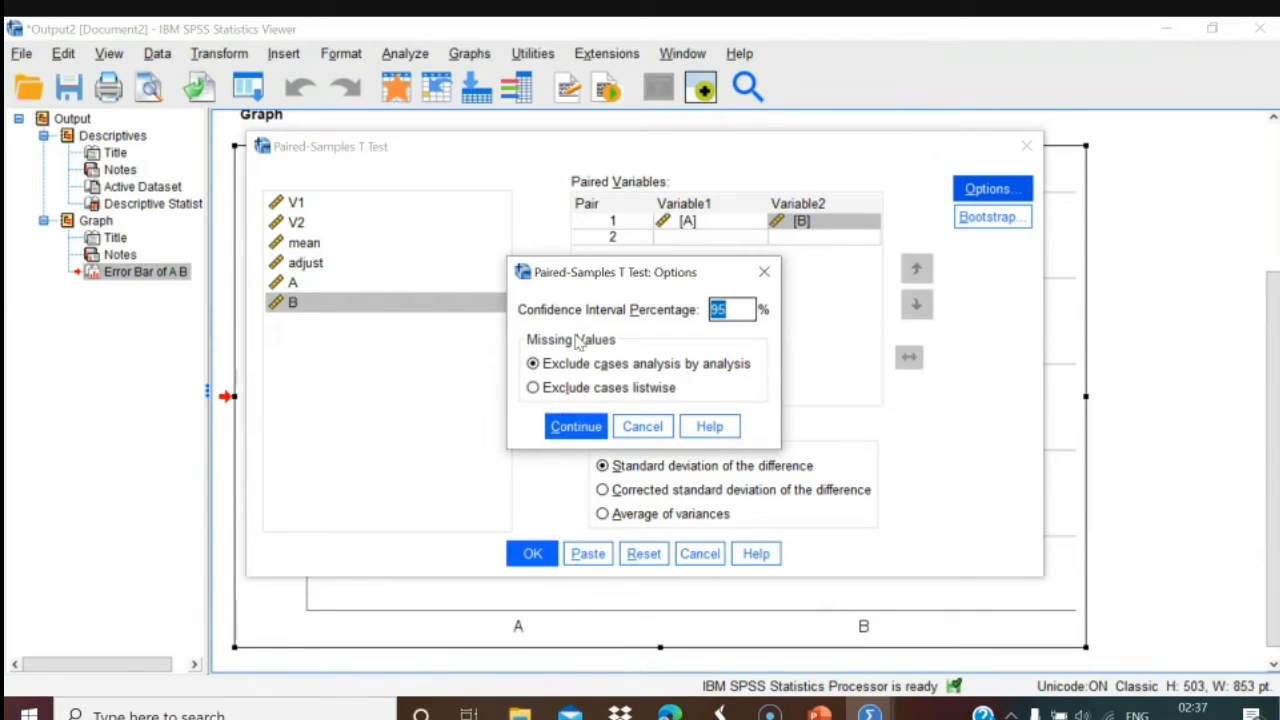
click(587, 420)
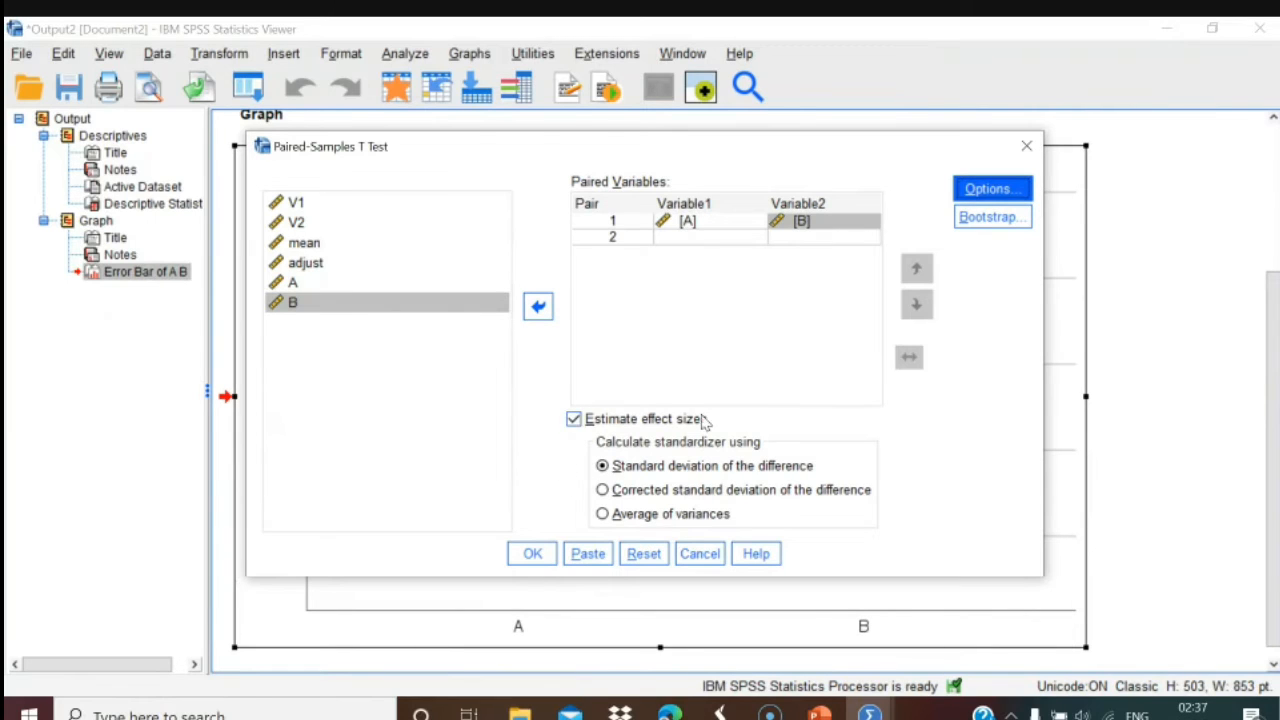
click(574, 420)
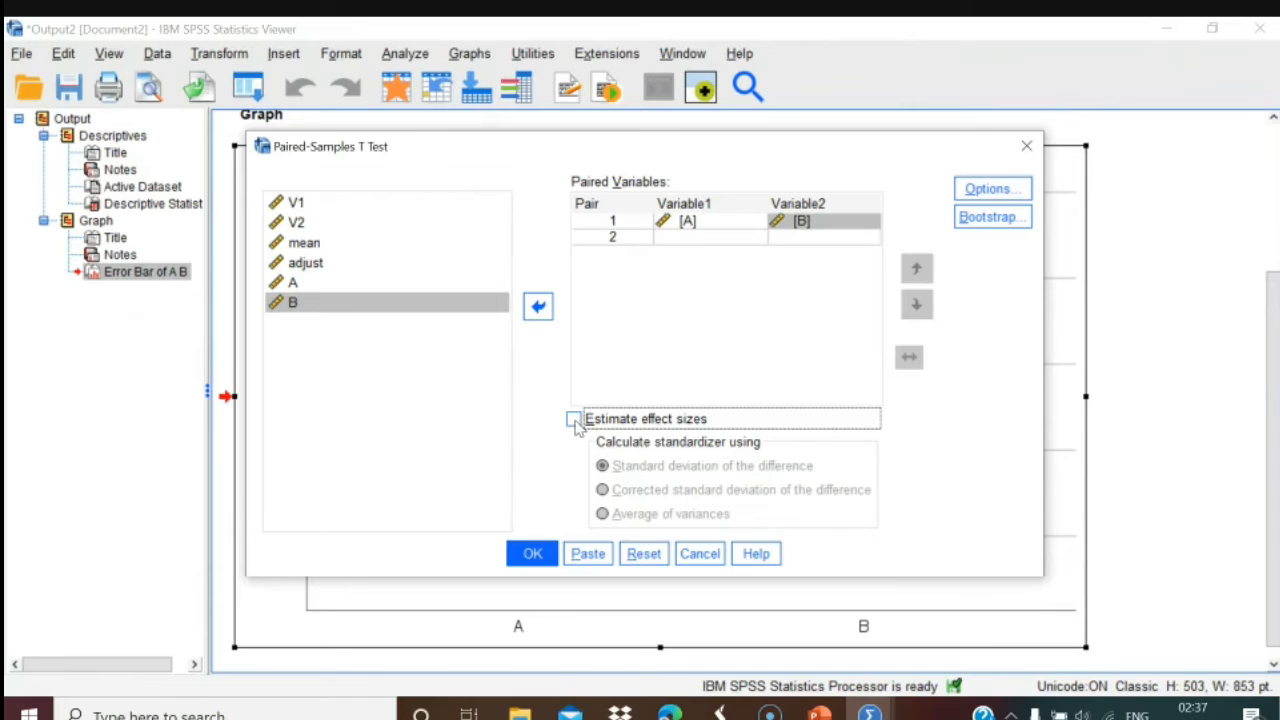
click(574, 420)
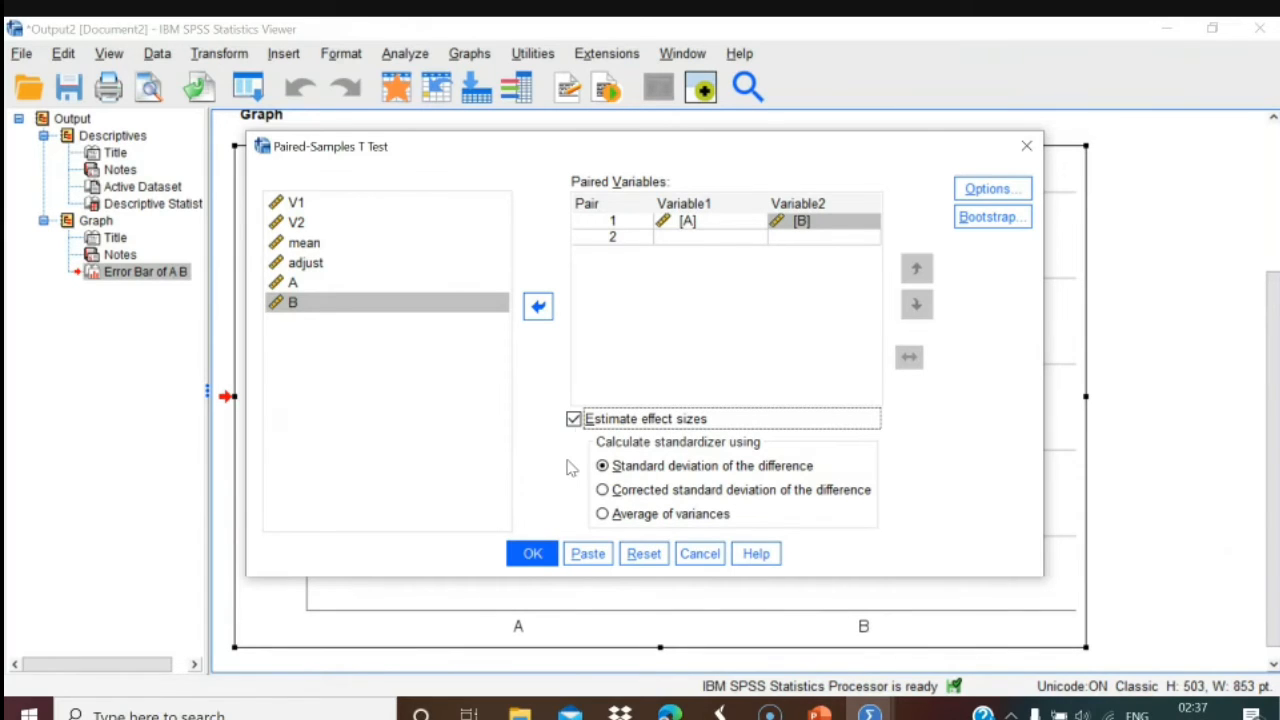
click(531, 553)
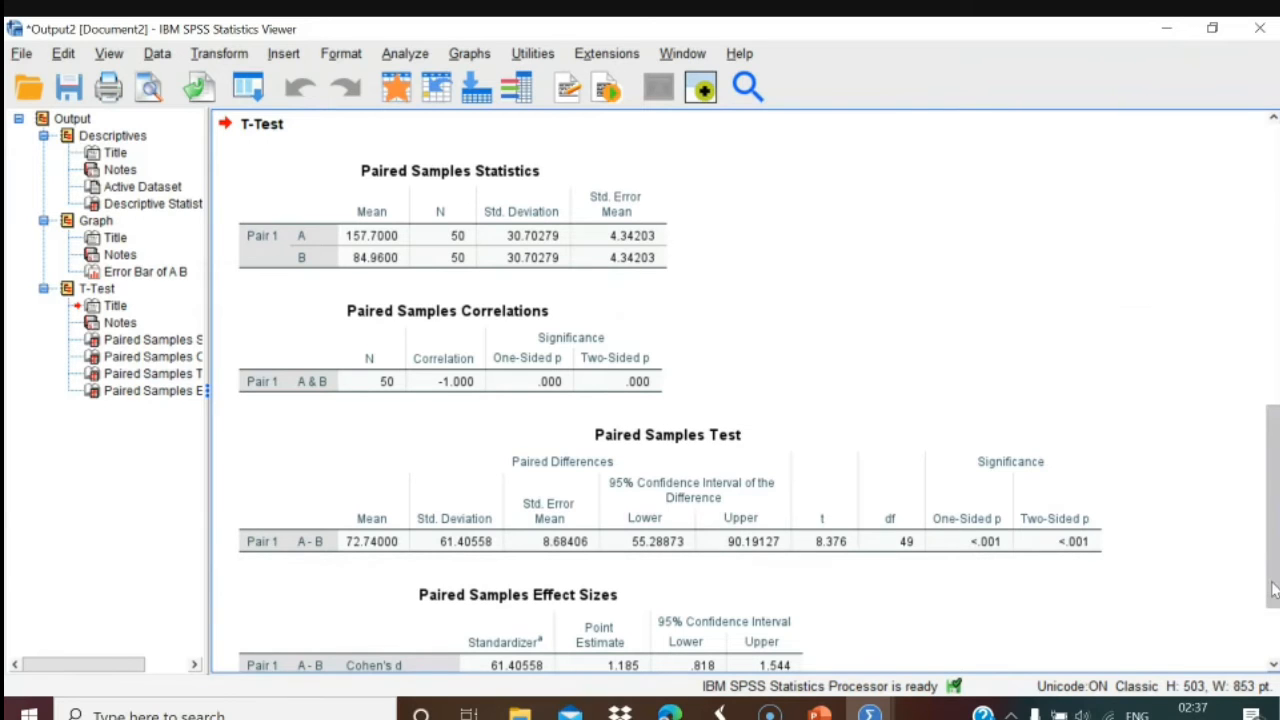
Examine the paired-samples test and effect size tables, and compare them with the descriptives and error bar chart above.
drag(1271, 583, 1271, 607)
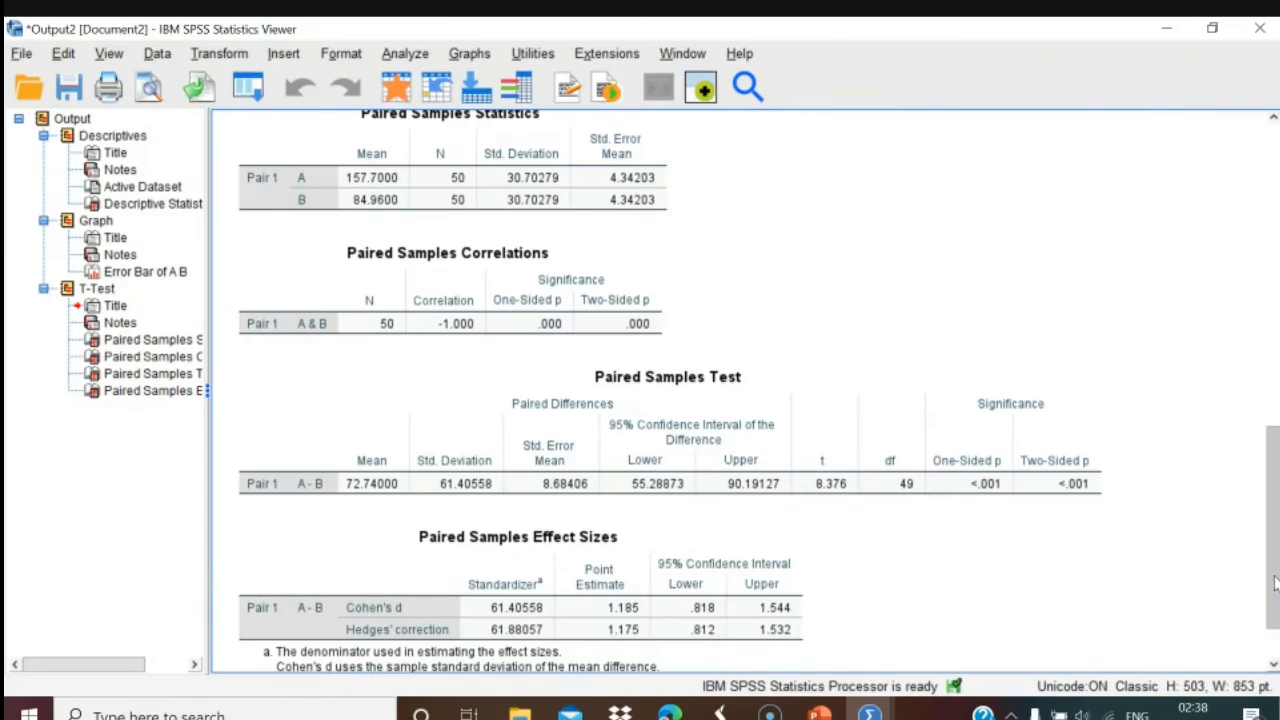
scroll(1262, 573, down, 2)
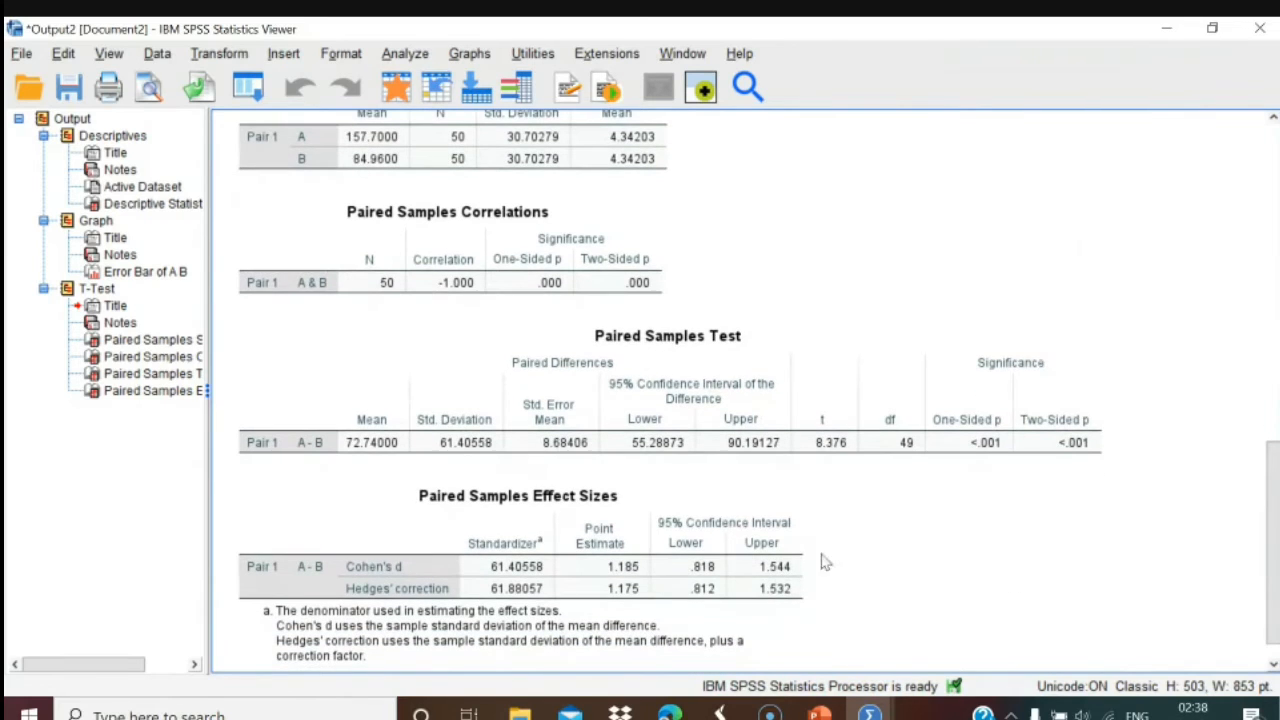
click(762, 578)
drag(1274, 610, 1250, 296)
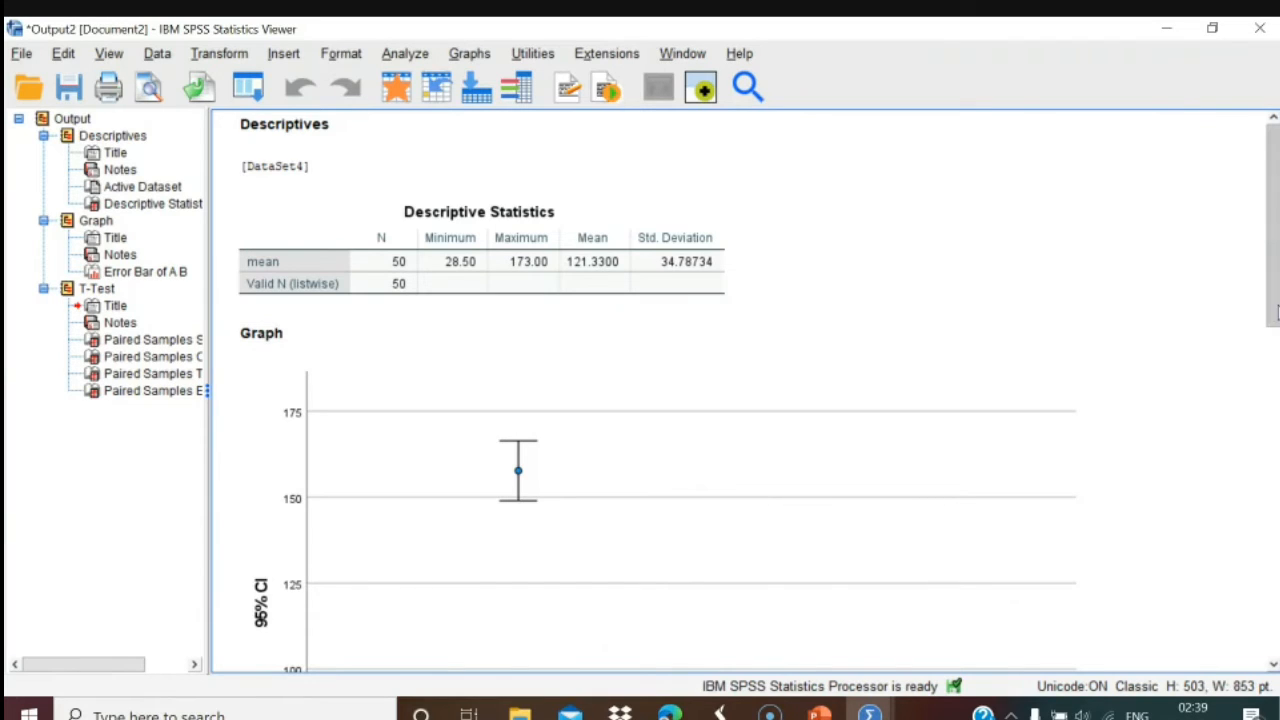
drag(1274, 318, 1274, 373)
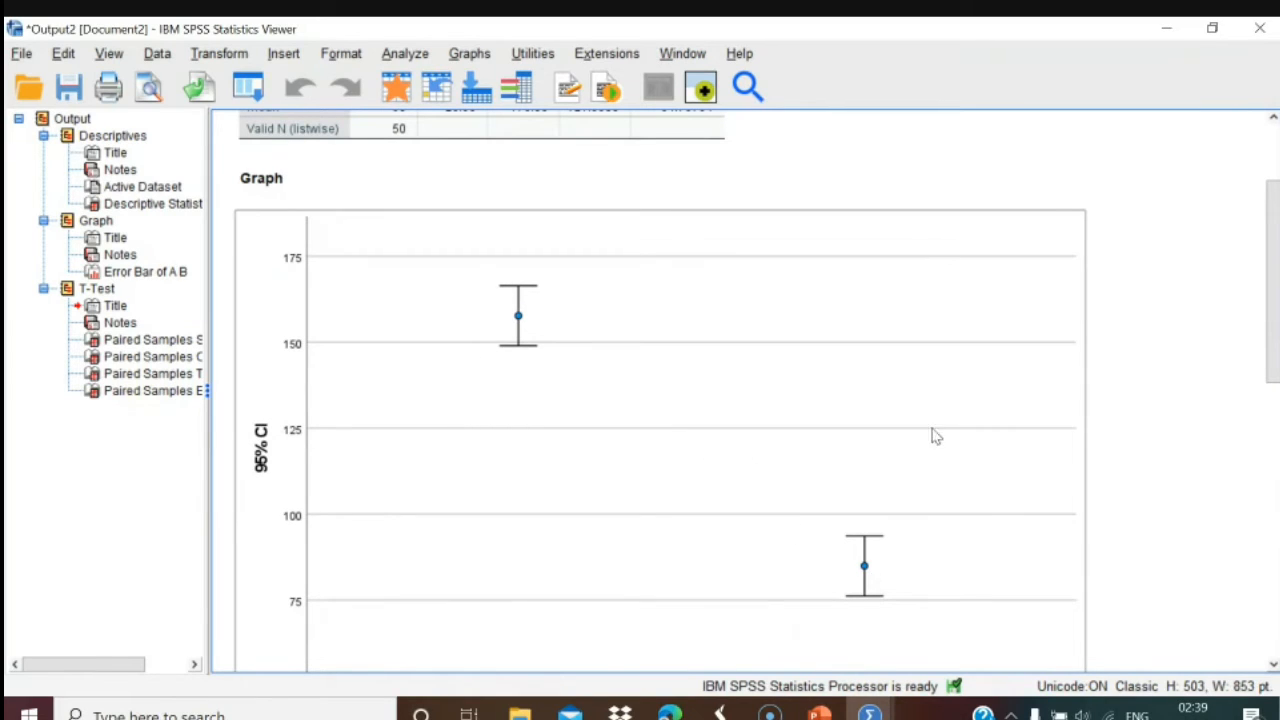
drag(1274, 370, 1262, 646)
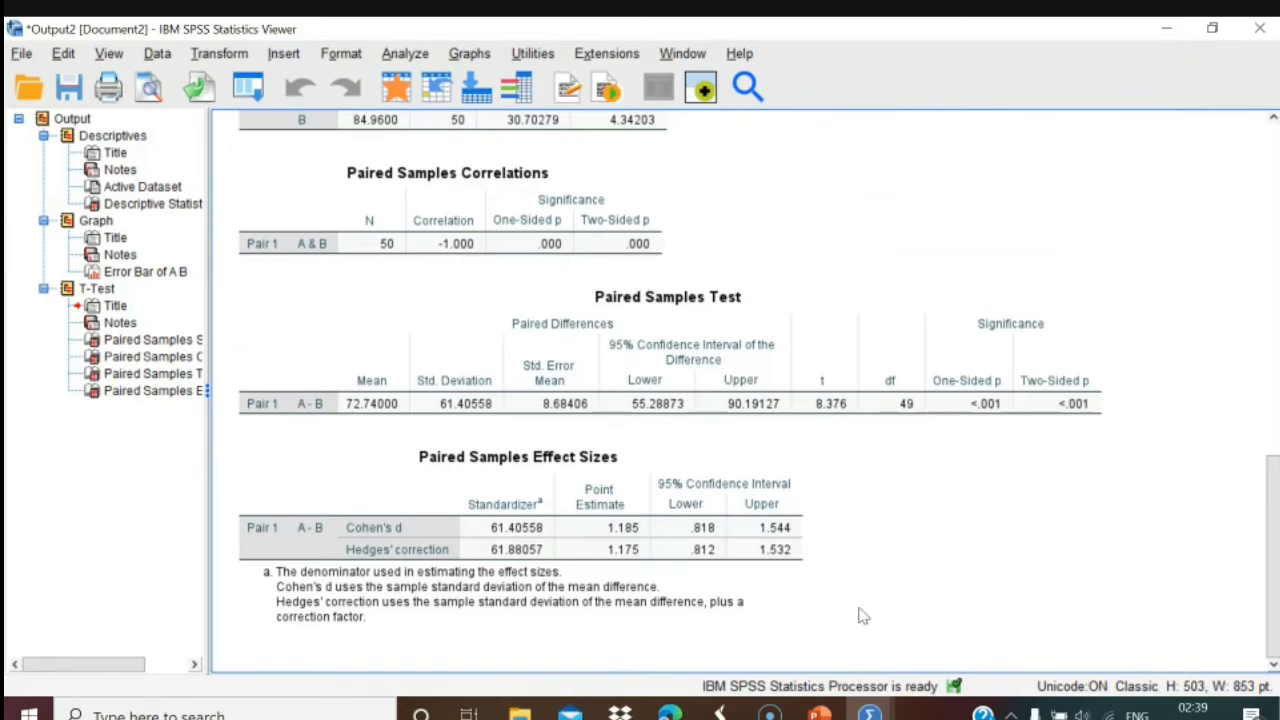
View the DataSet4 data, and switch to PowerPoint to show slide 38 on calculating the independent t-test in SPSS.
click(869, 714)
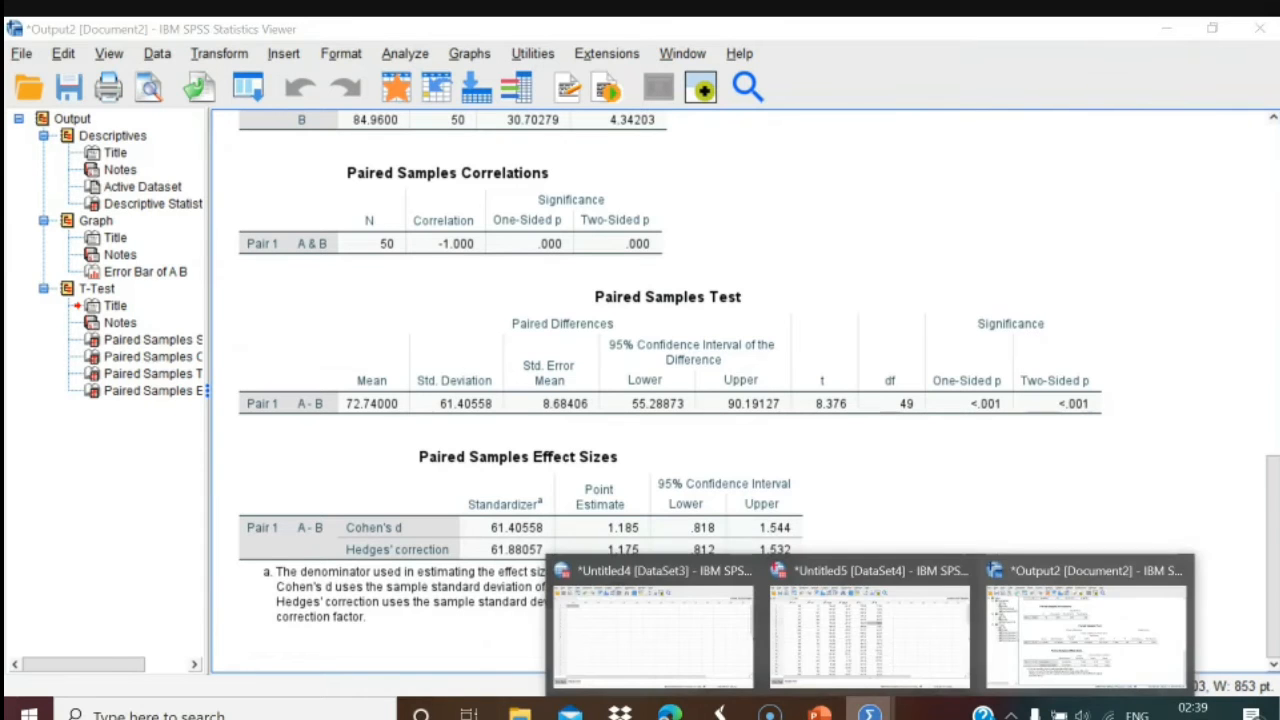
click(840, 652)
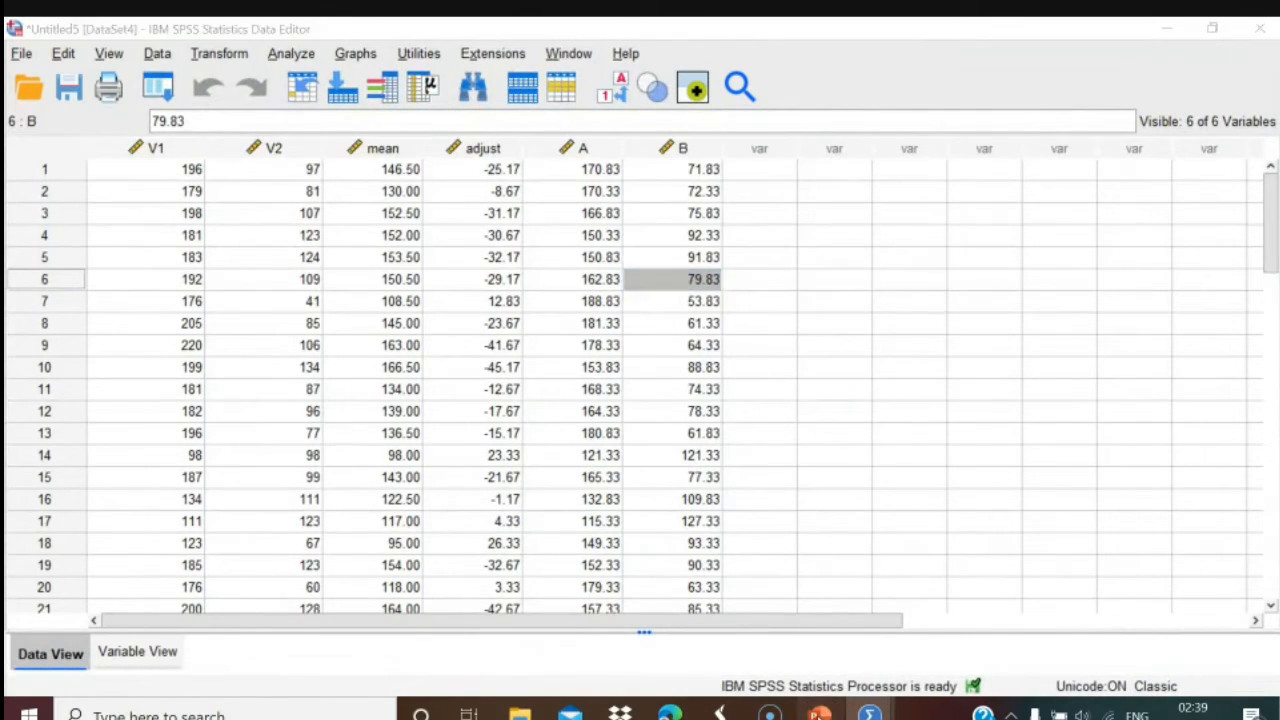
click(818, 714)
key(Down)
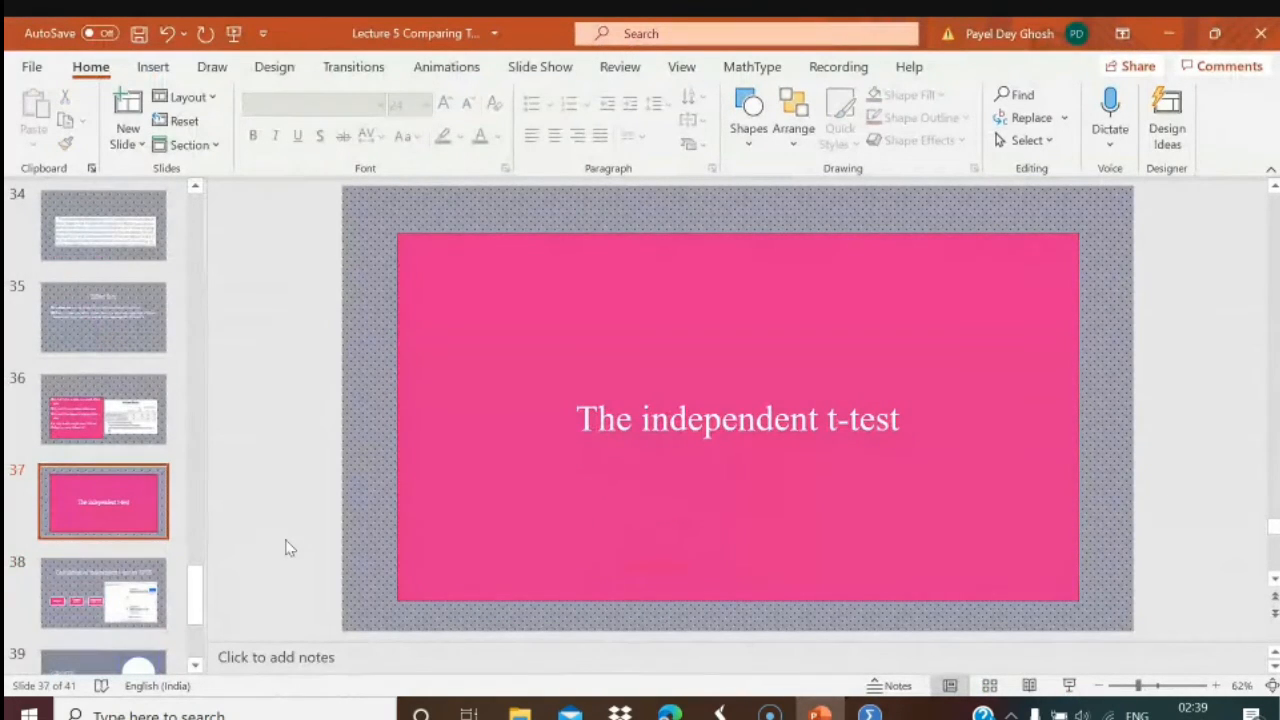
key(Down)
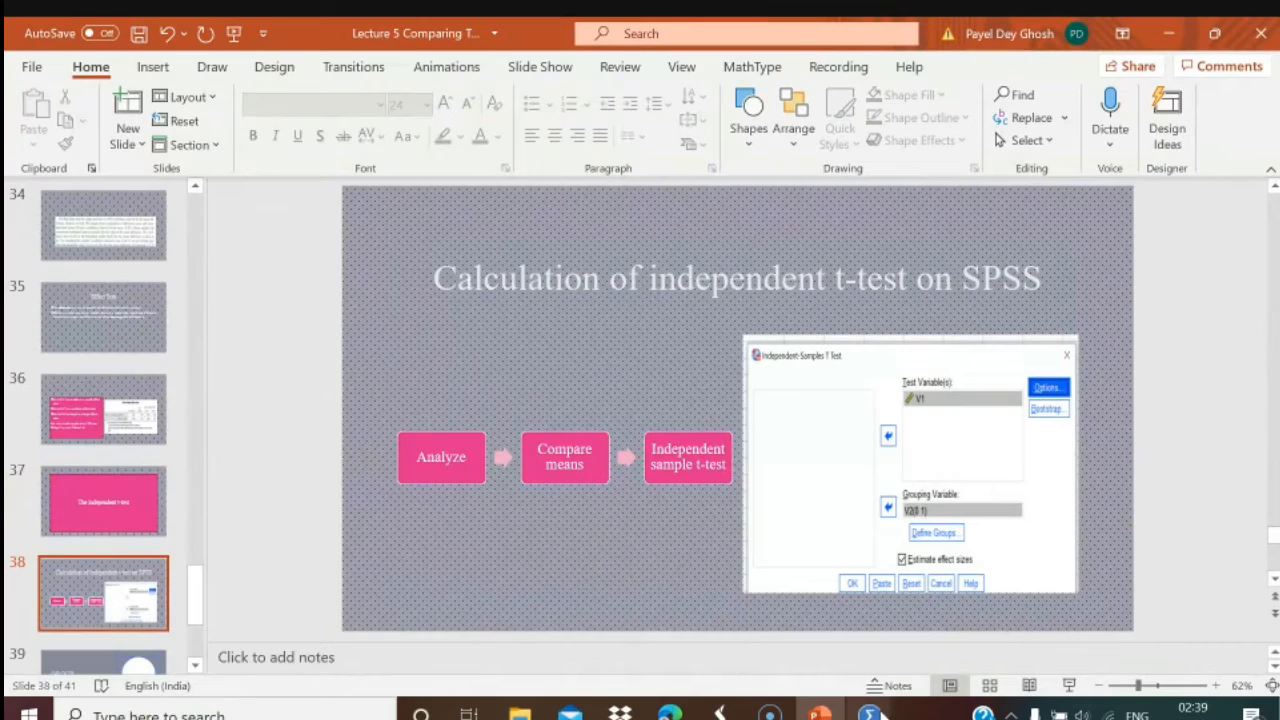
Close the Output2 viewer in SPSS without saving its contents.
mouse_move(870, 713)
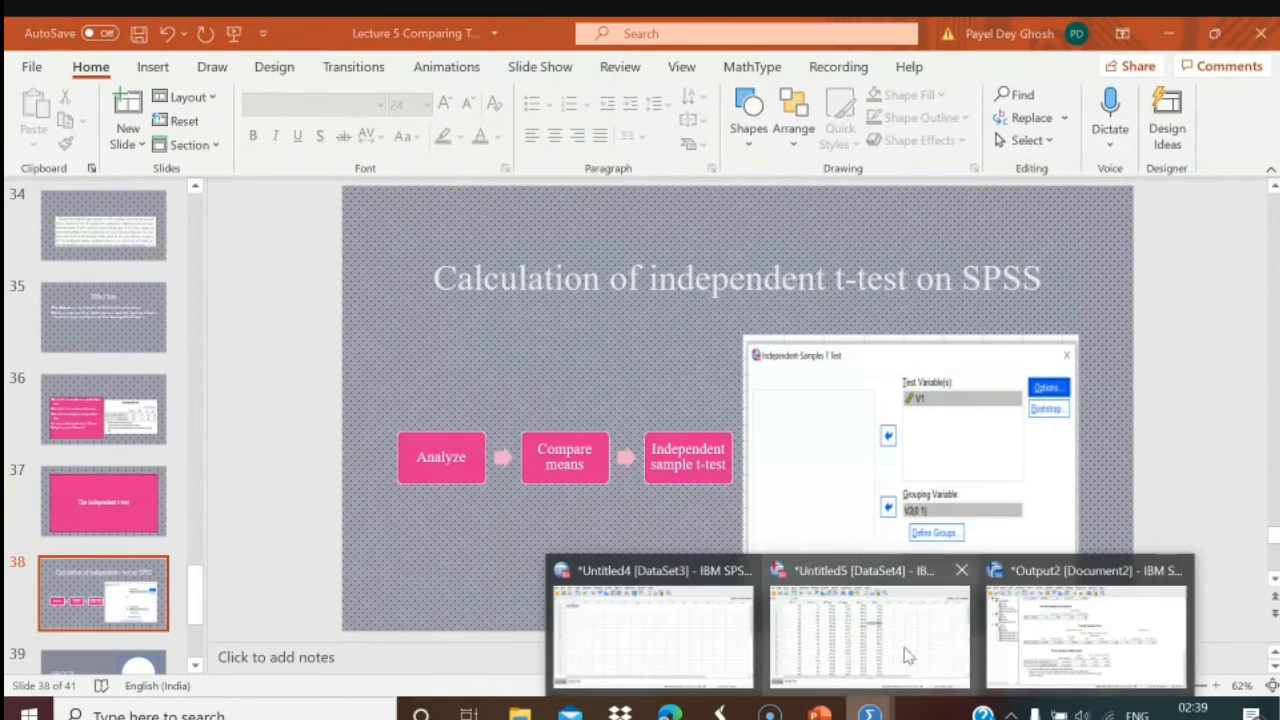
click(1178, 571)
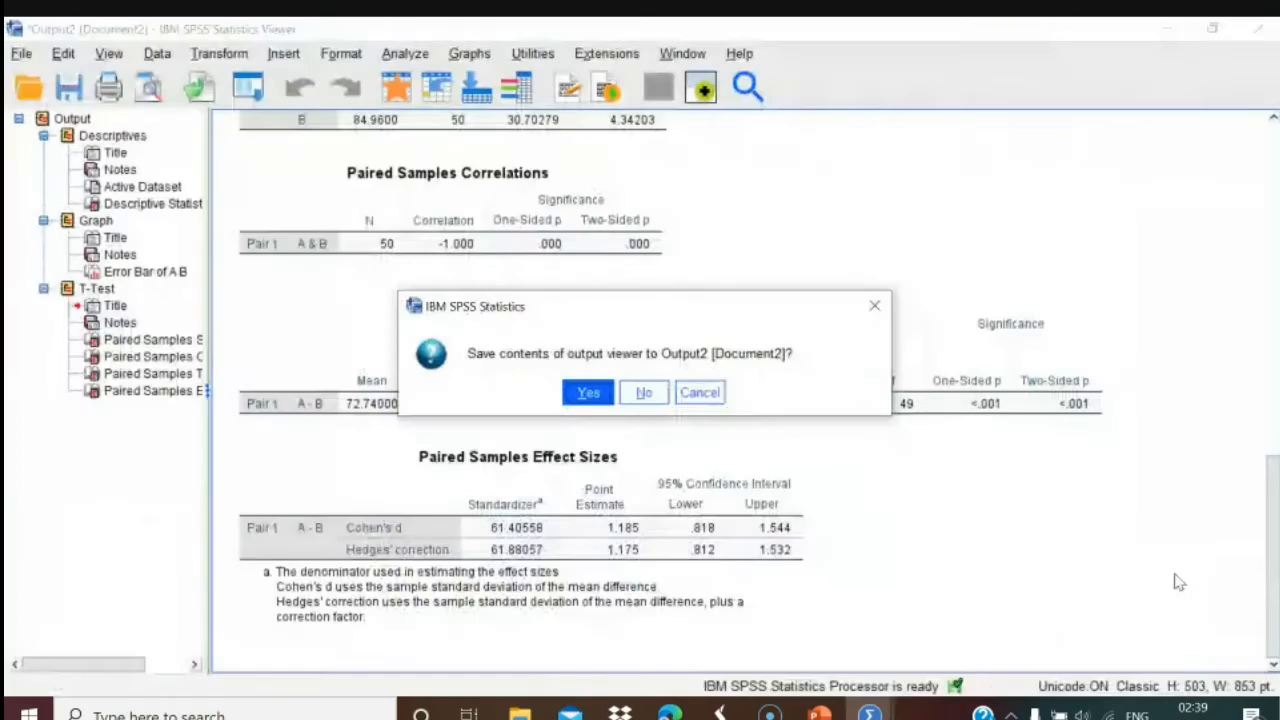
click(642, 396)
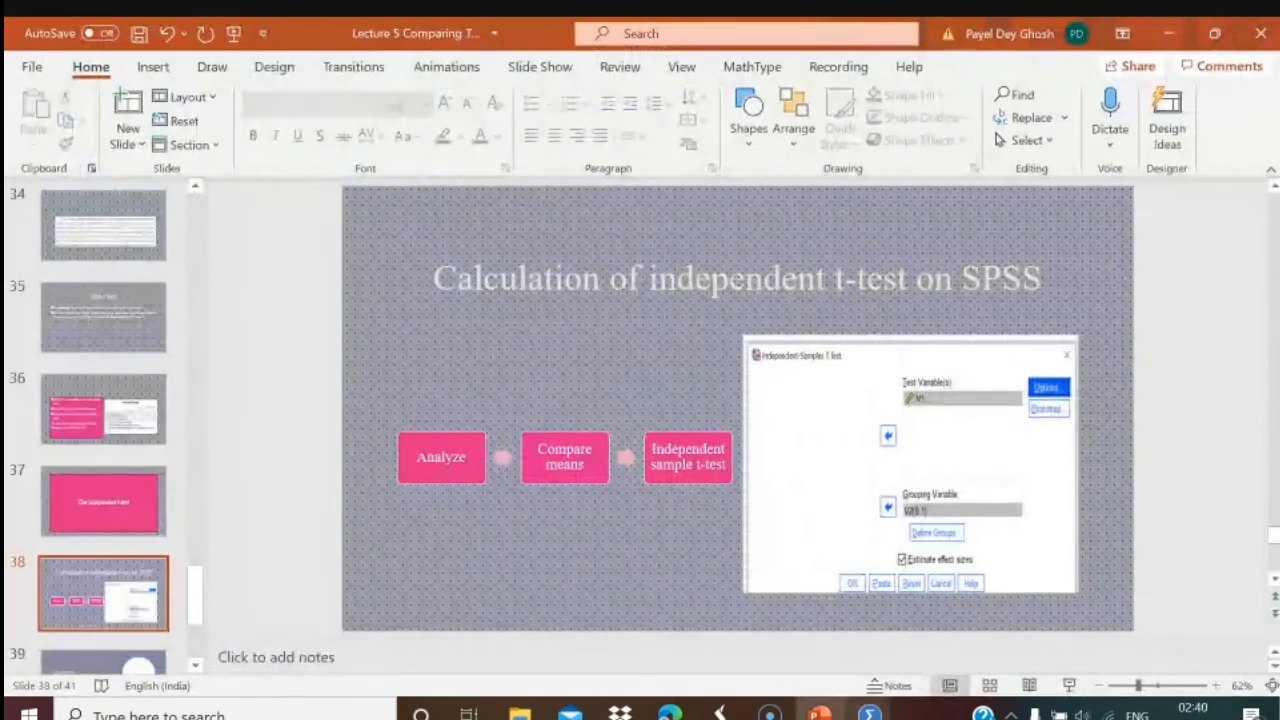
mouse_move(870, 713)
mouse_move(940, 632)
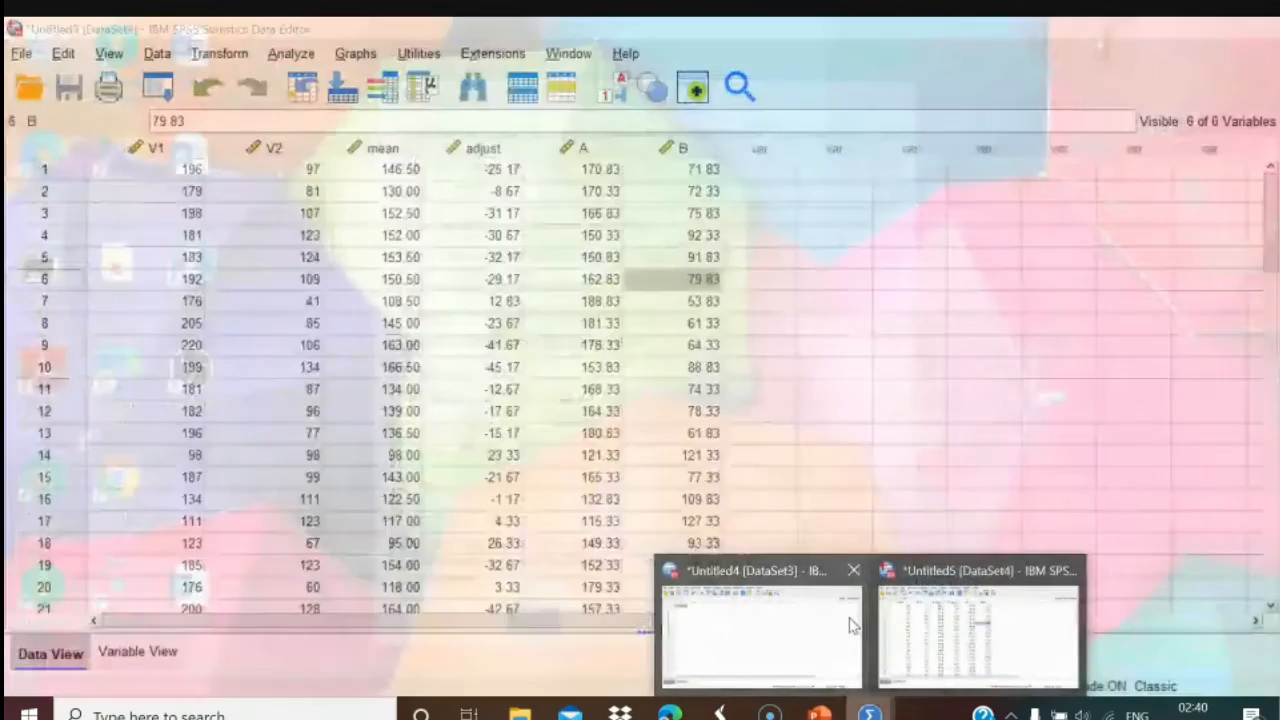
click(1069, 571)
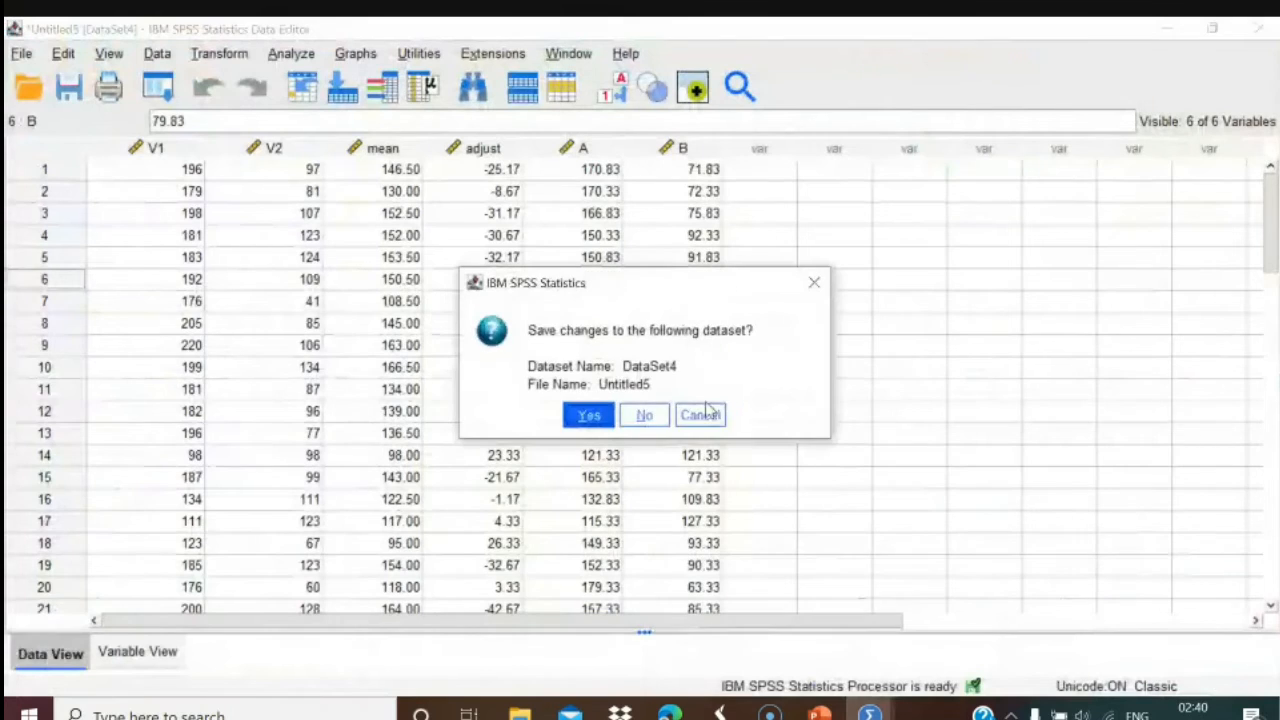
click(588, 416)
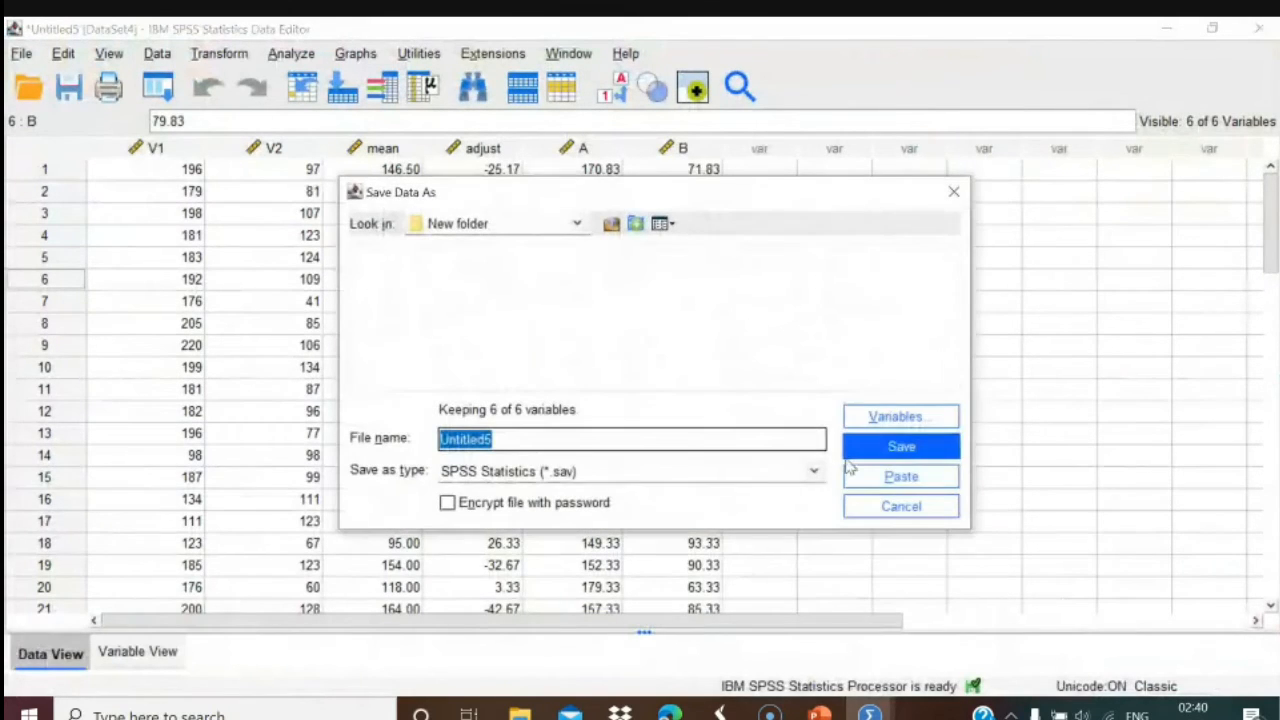
click(882, 507)
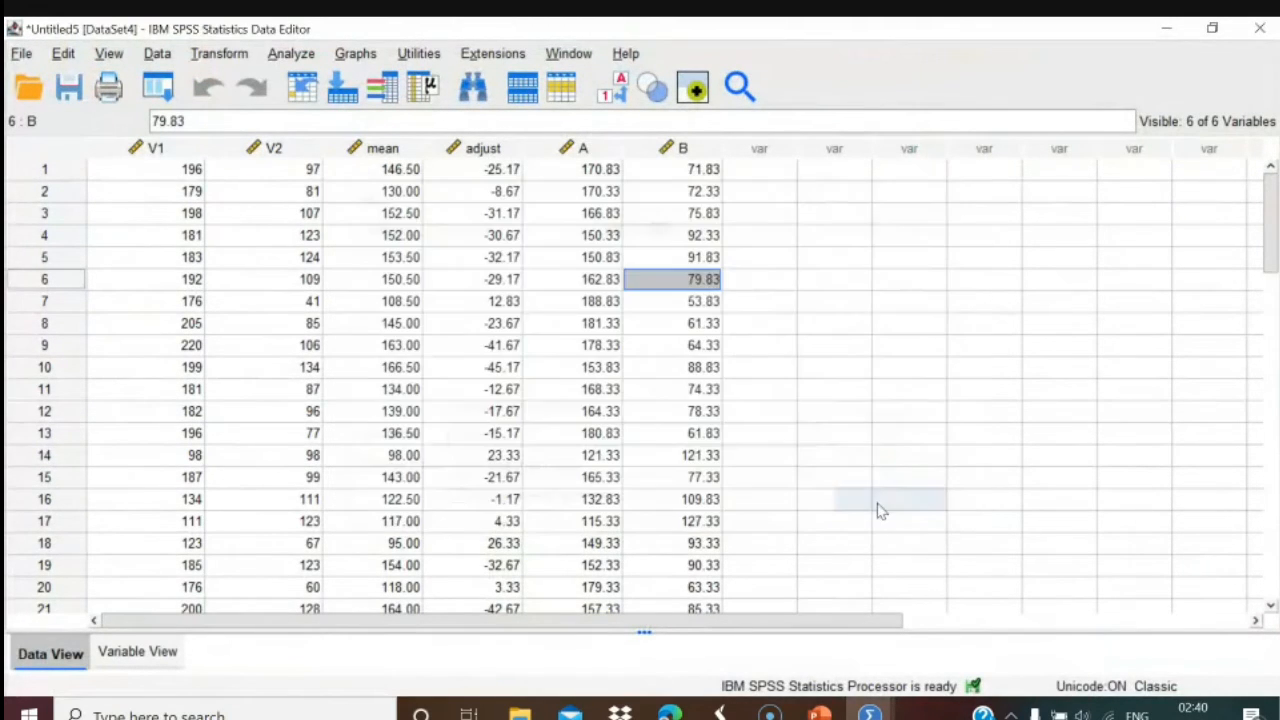
click(869, 714)
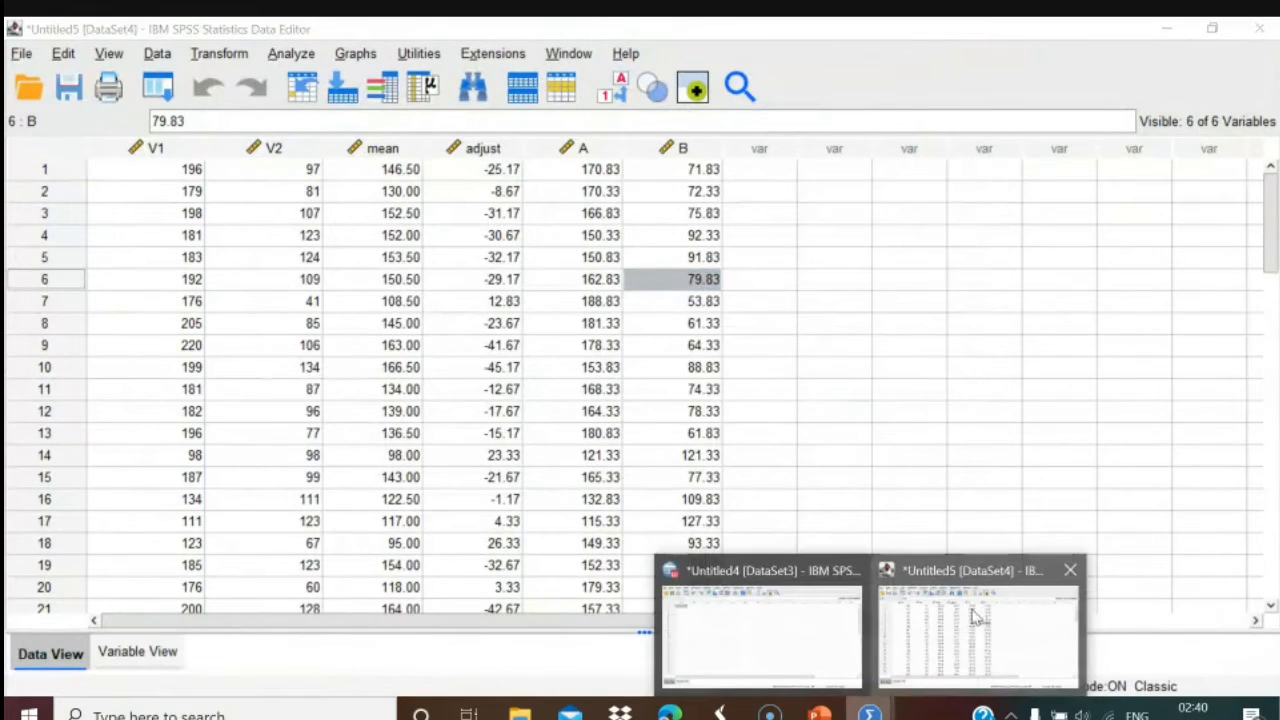
click(1068, 572)
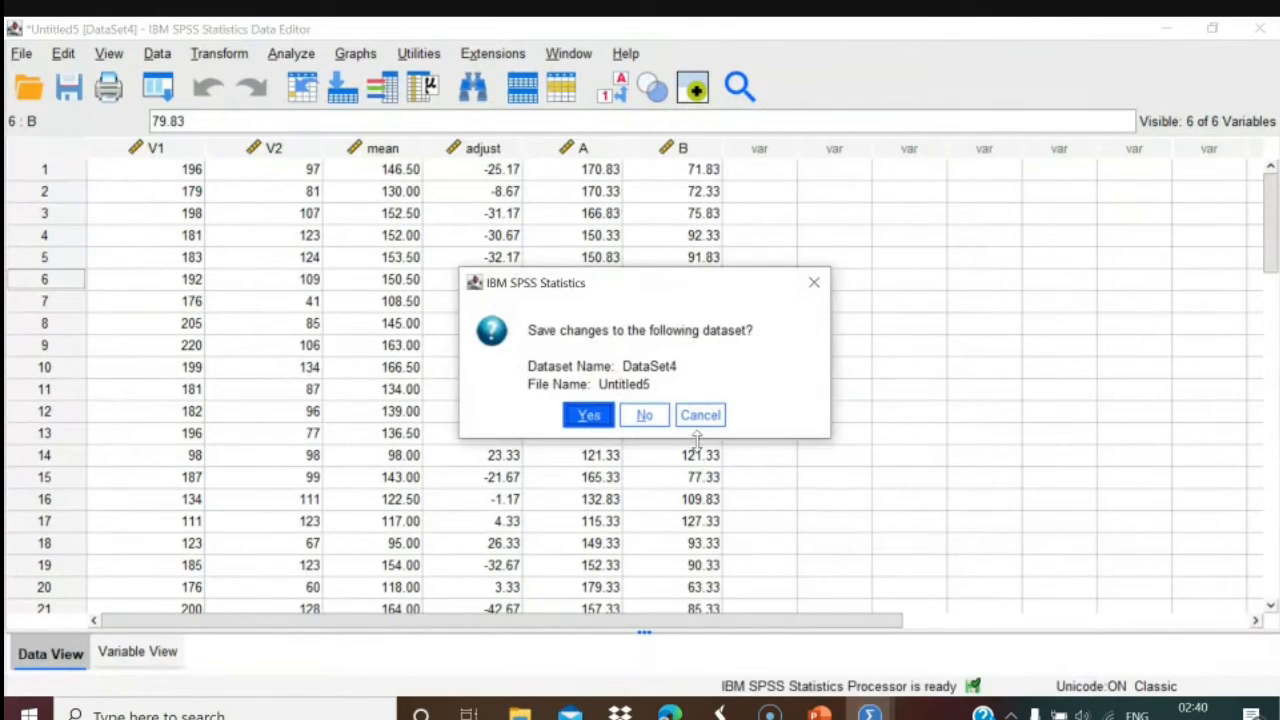
click(590, 415)
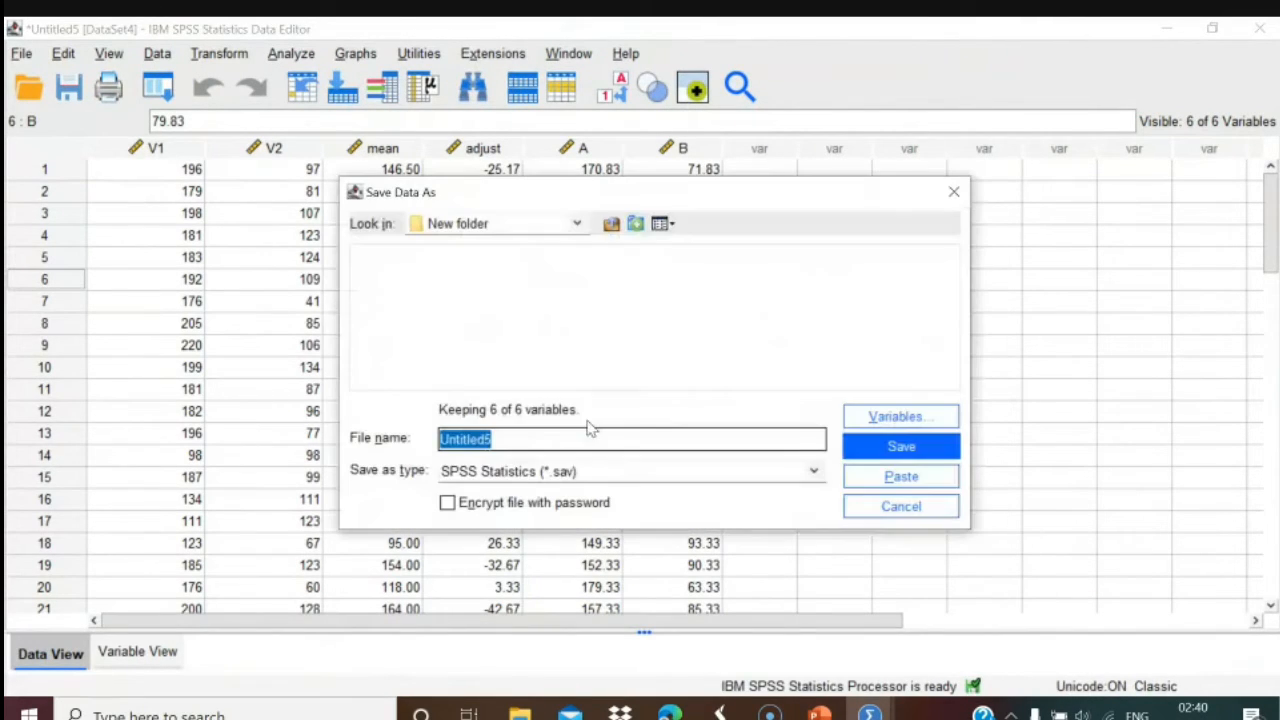
click(880, 508)
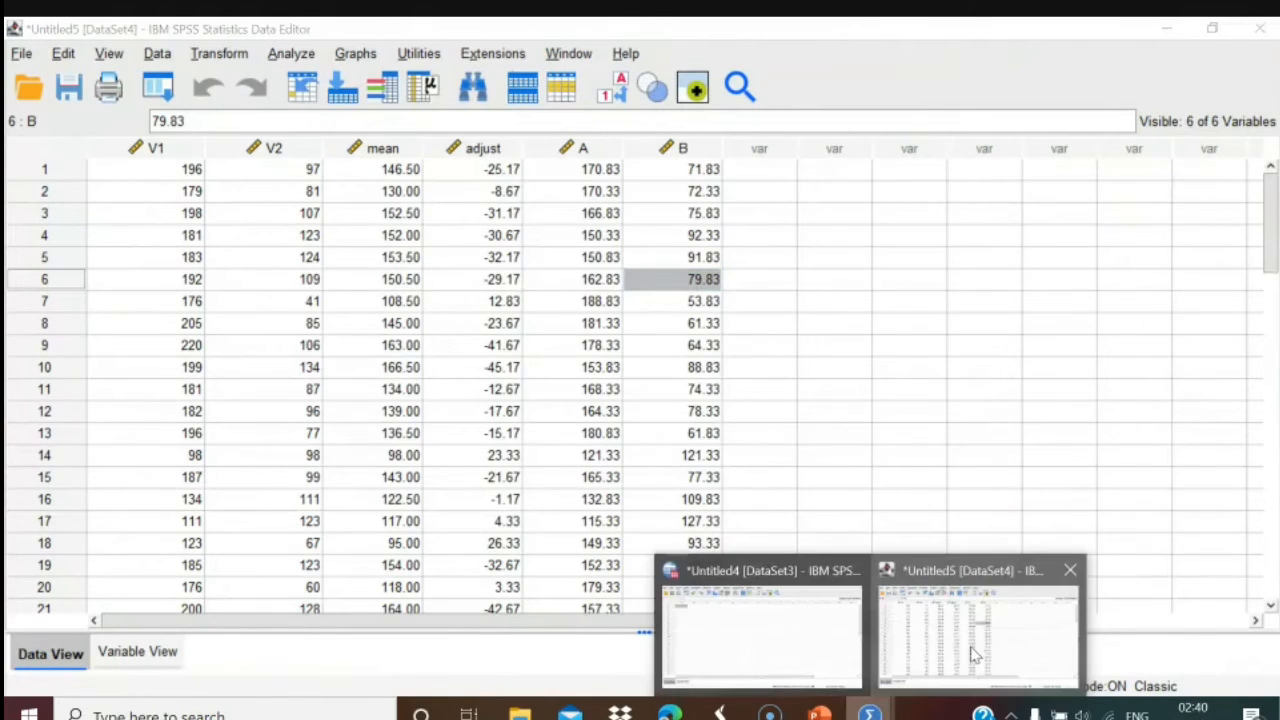
Close the Untitled5 [DataSet4] data window without saving its changes.
mouse_move(870, 712)
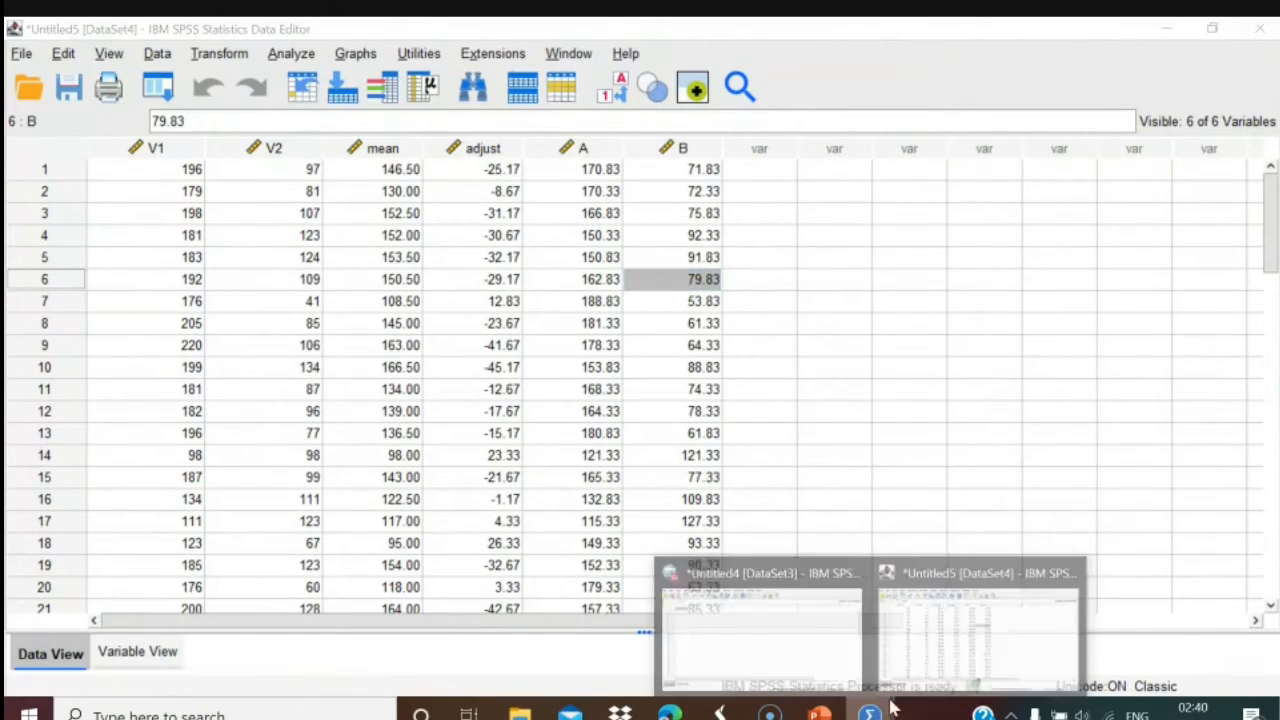
click(1071, 571)
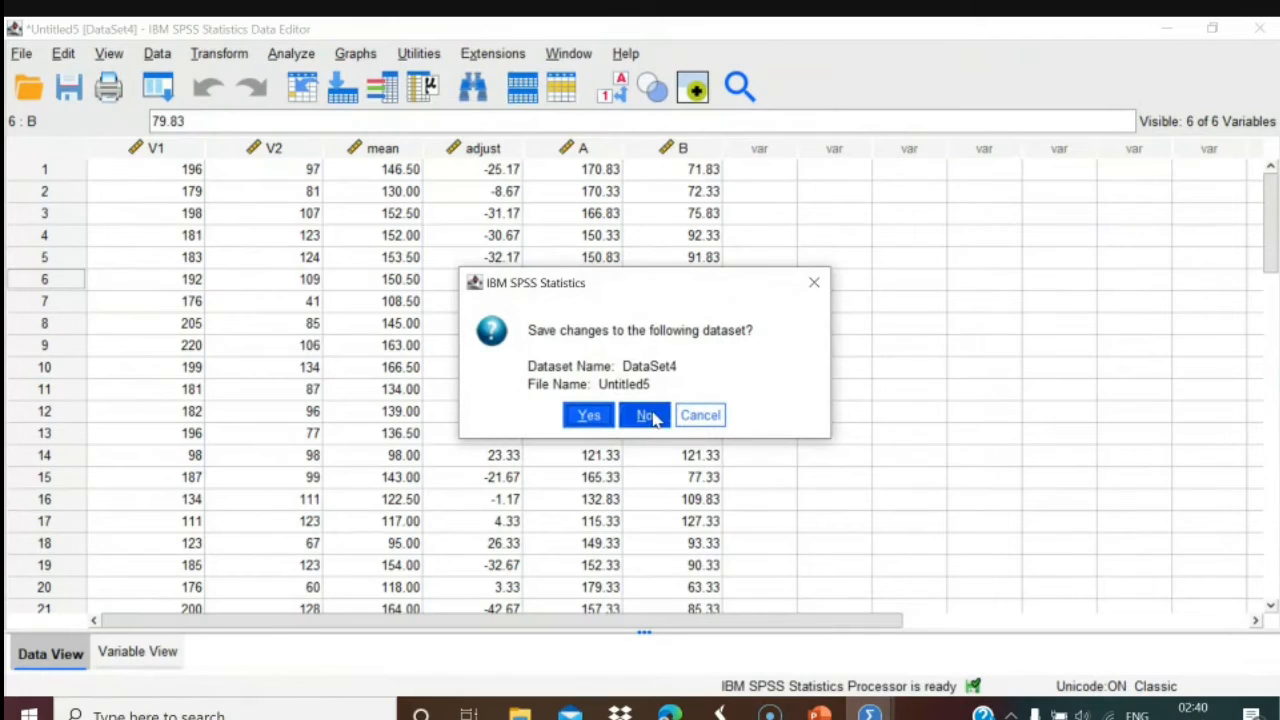
click(652, 416)
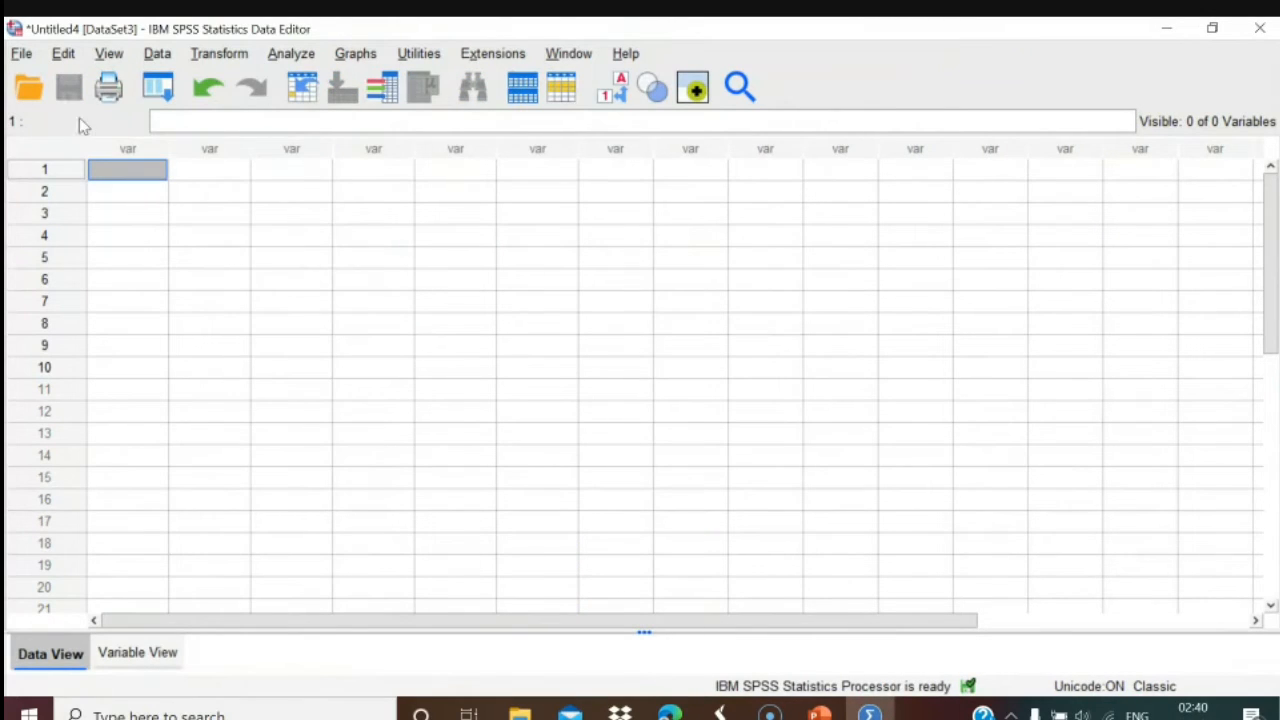
Import Sheet1 of the Excel file Test X and Y.xlsx without reading variable names from the first row.
click(18, 54)
mouse_move(45, 84)
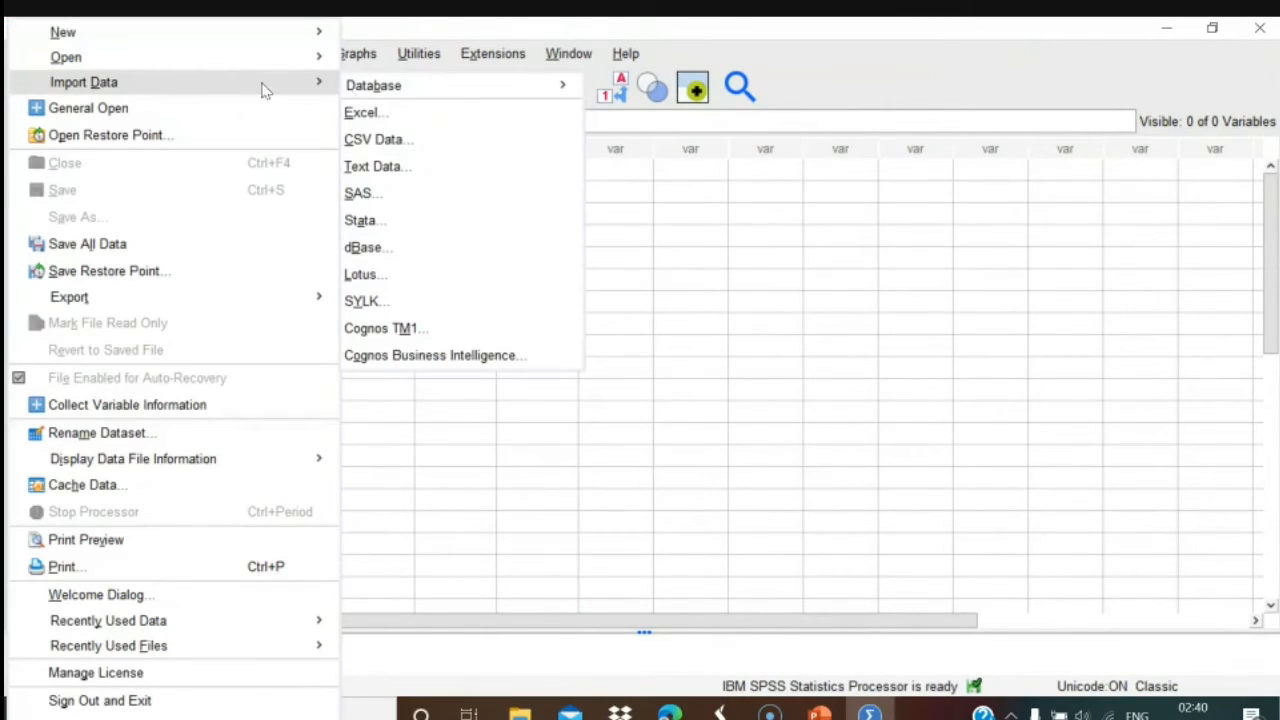
mouse_move(360, 90)
click(362, 113)
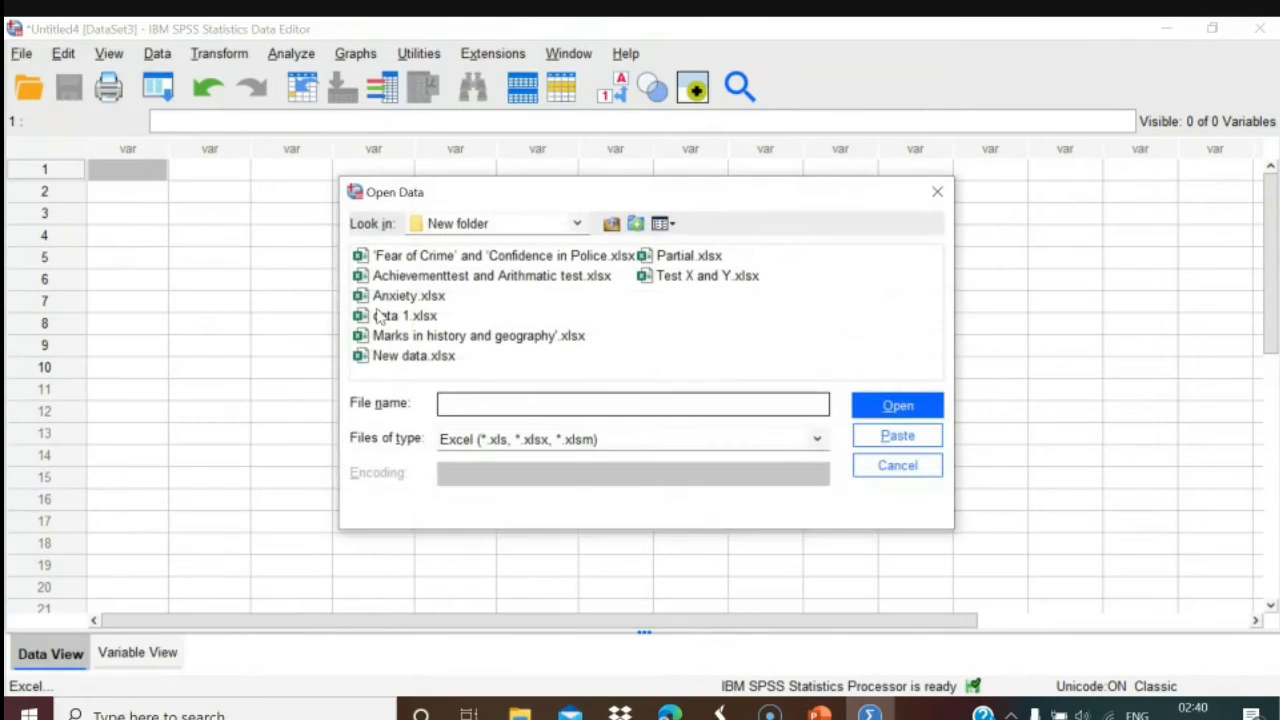
click(704, 281)
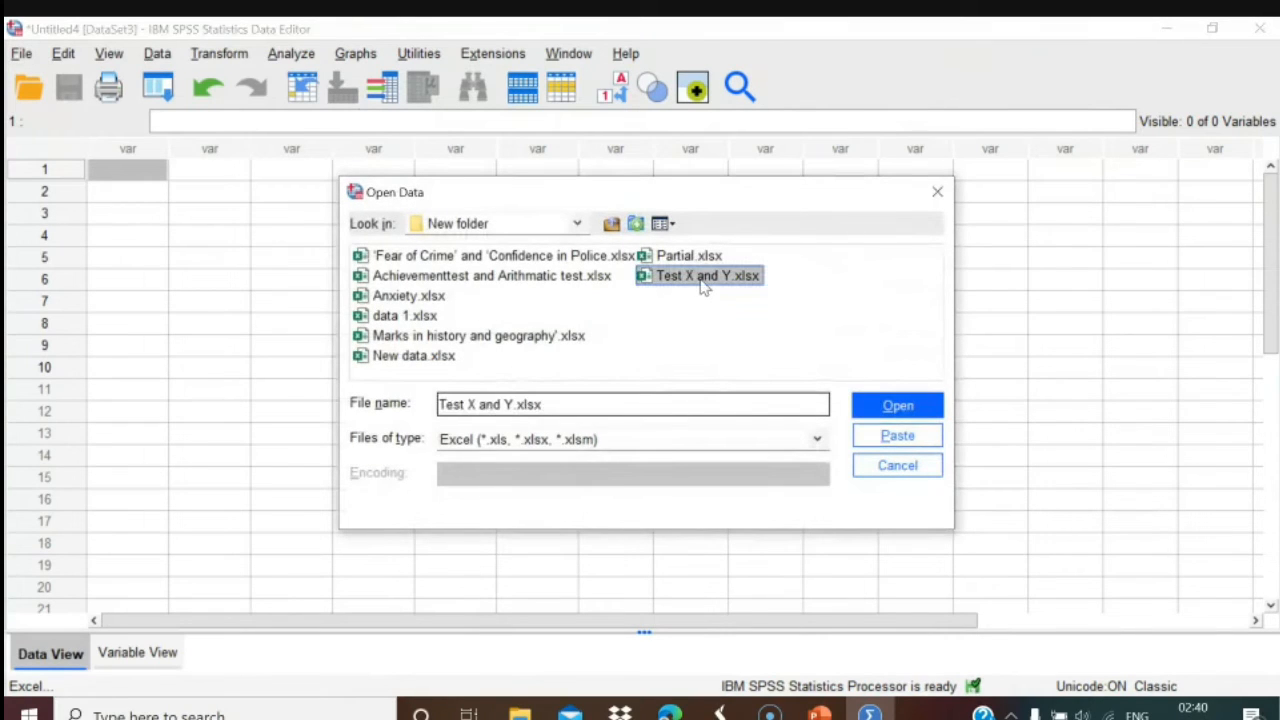
click(876, 412)
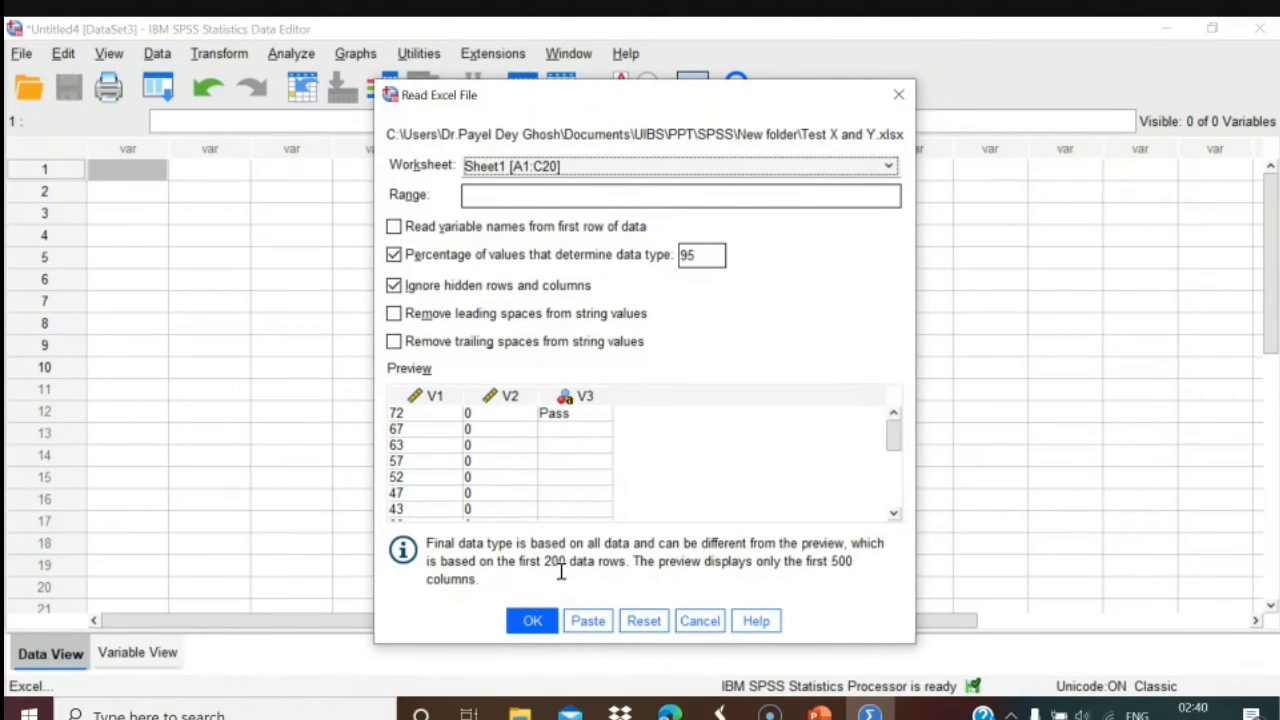
click(532, 622)
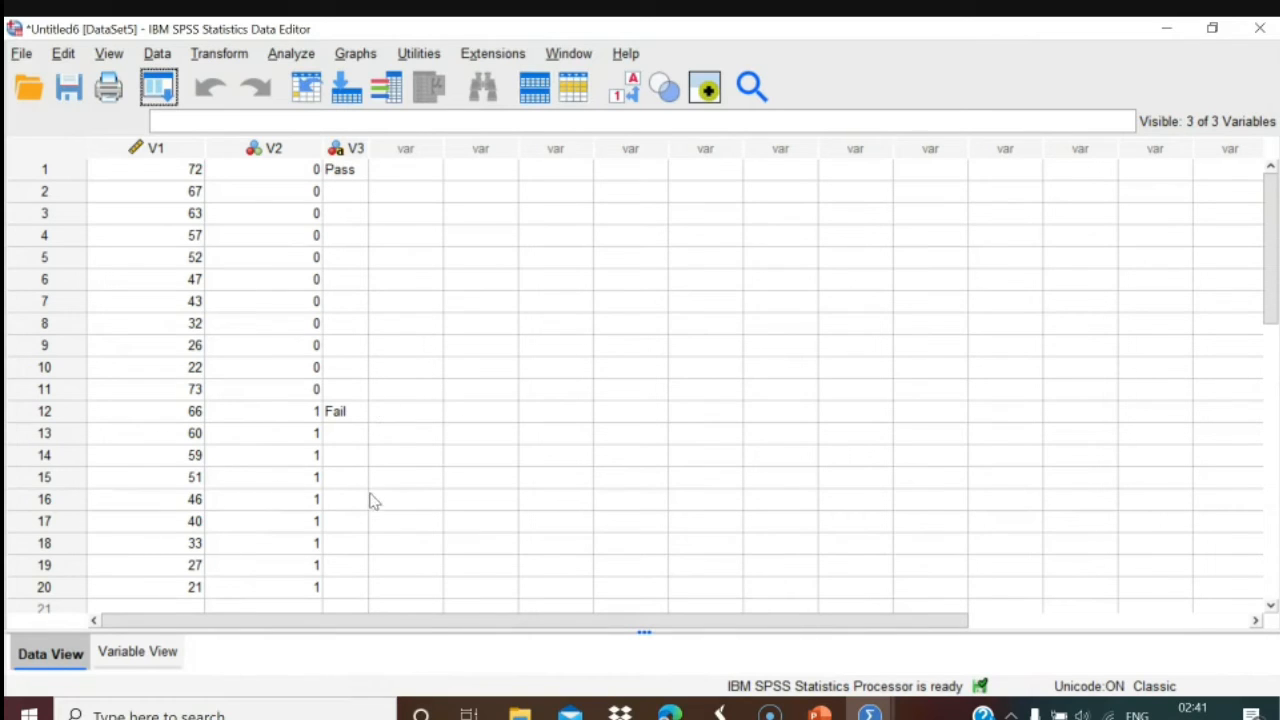
Delete the variable V3 containing the Pass and Fail text from the dataset.
click(357, 148)
right_click(357, 148)
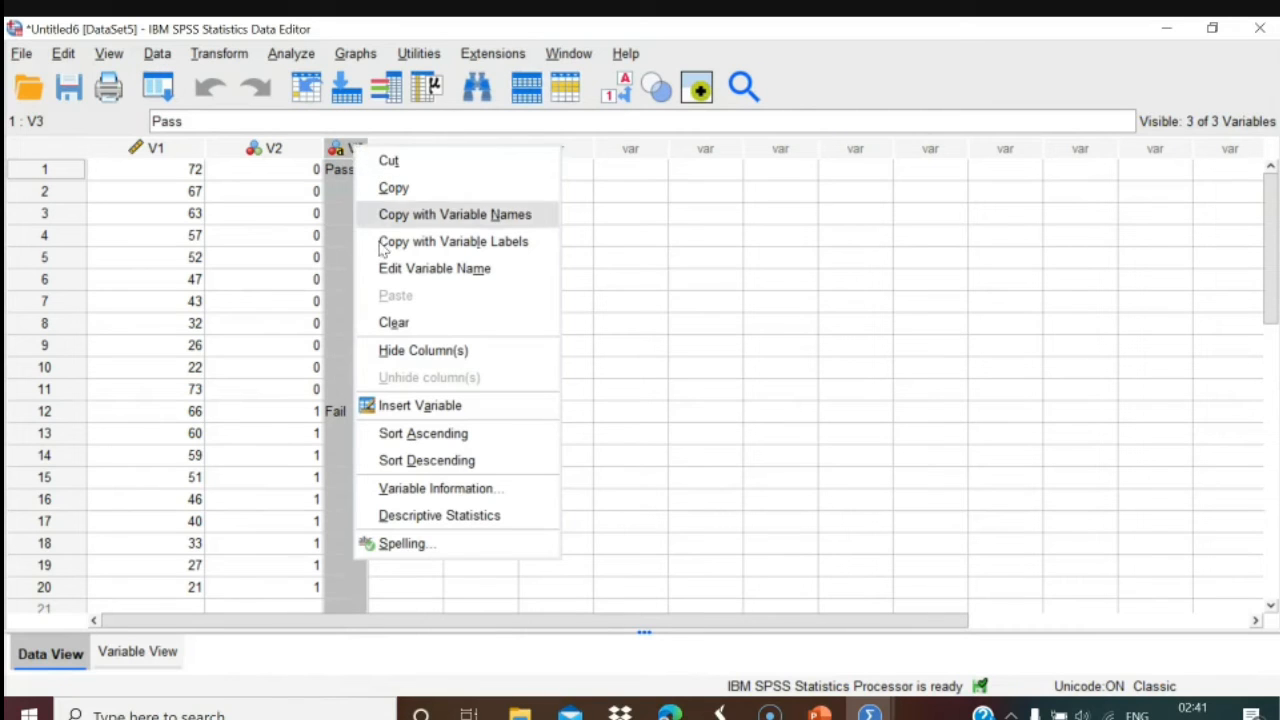
click(388, 322)
Rename variable V1 as A and variable V2 as Group.
click(158, 651)
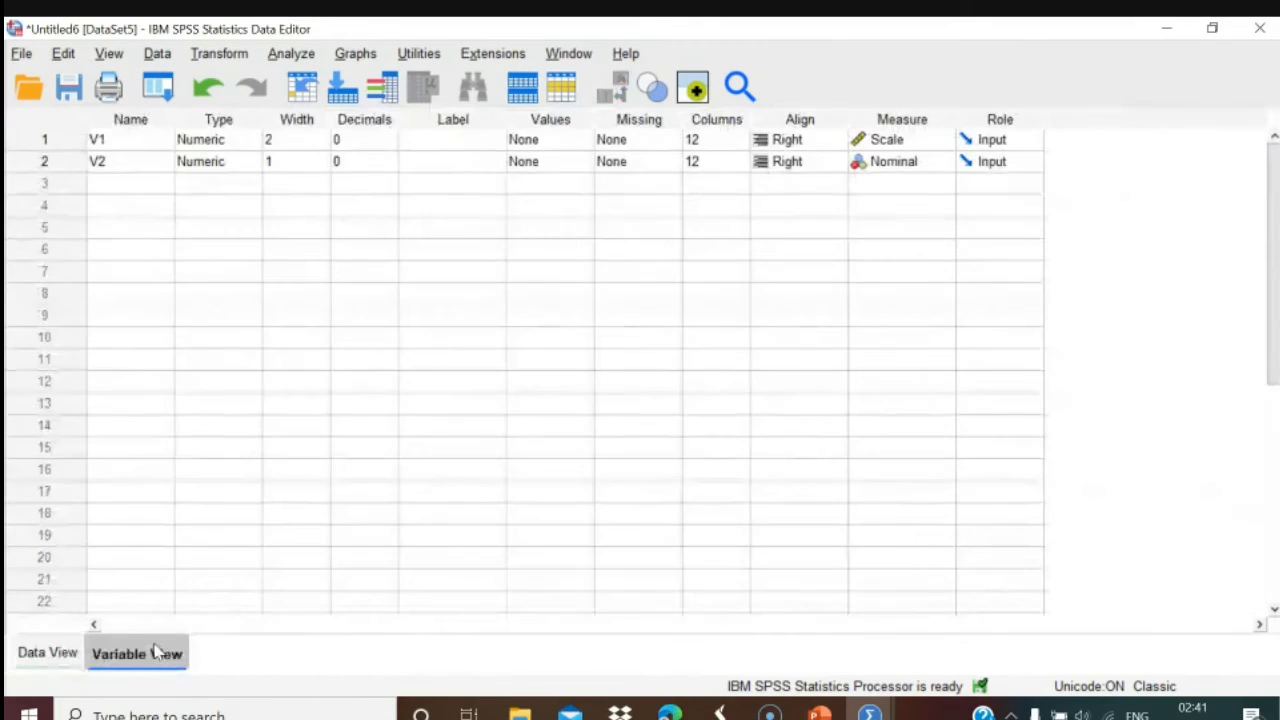
click(111, 141)
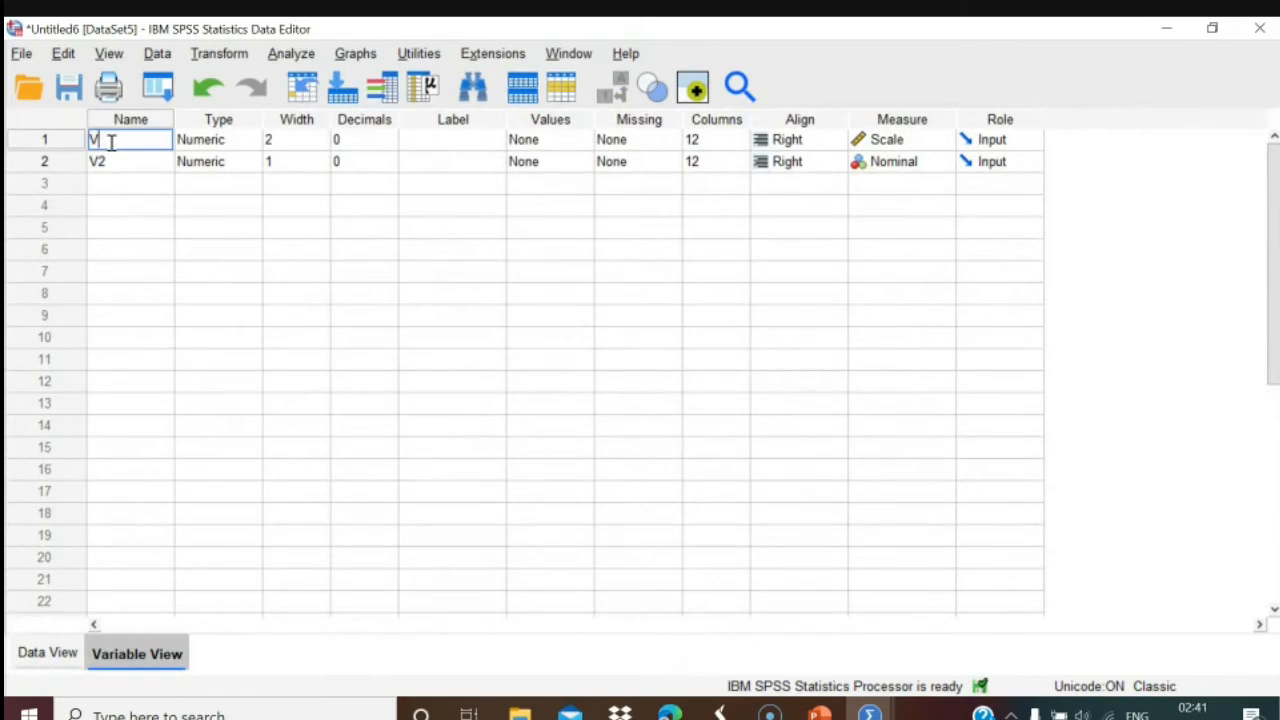
text(A)
click(117, 163)
text(V)
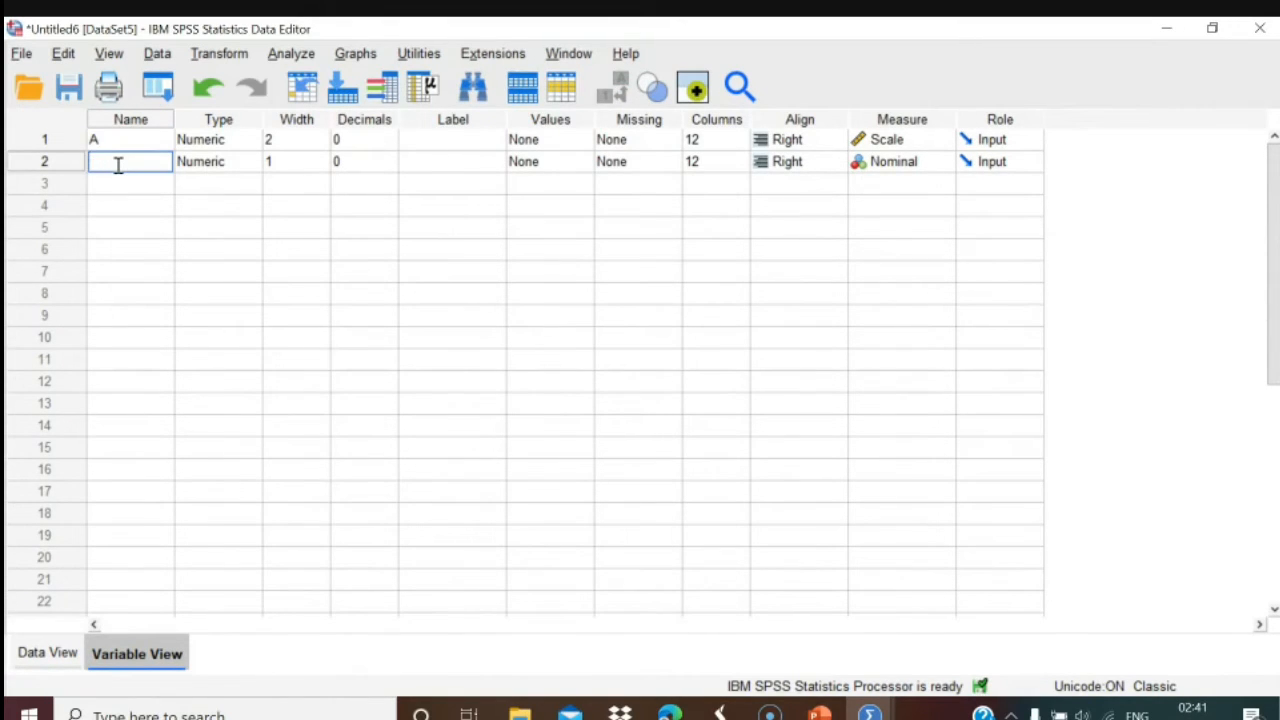
Assign value labels to the Group variable: 0 = Male and 1 = Female.
click(544, 169)
click(581, 162)
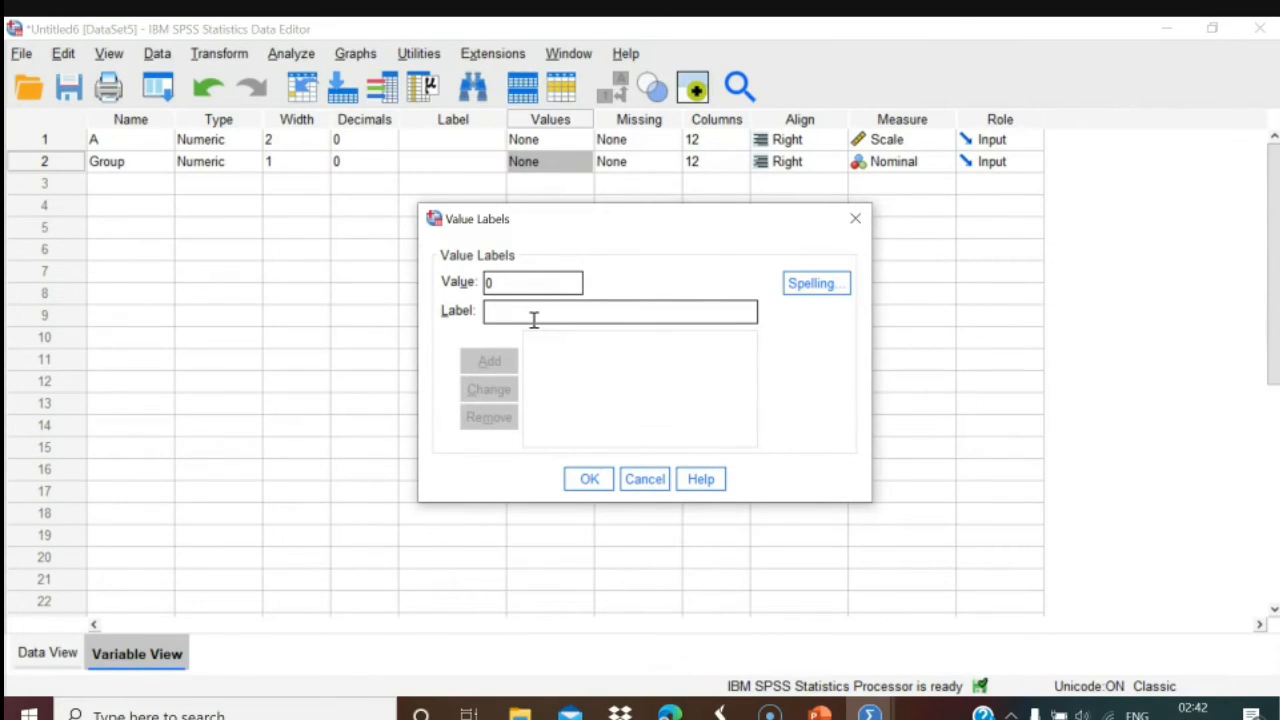
text(Male)
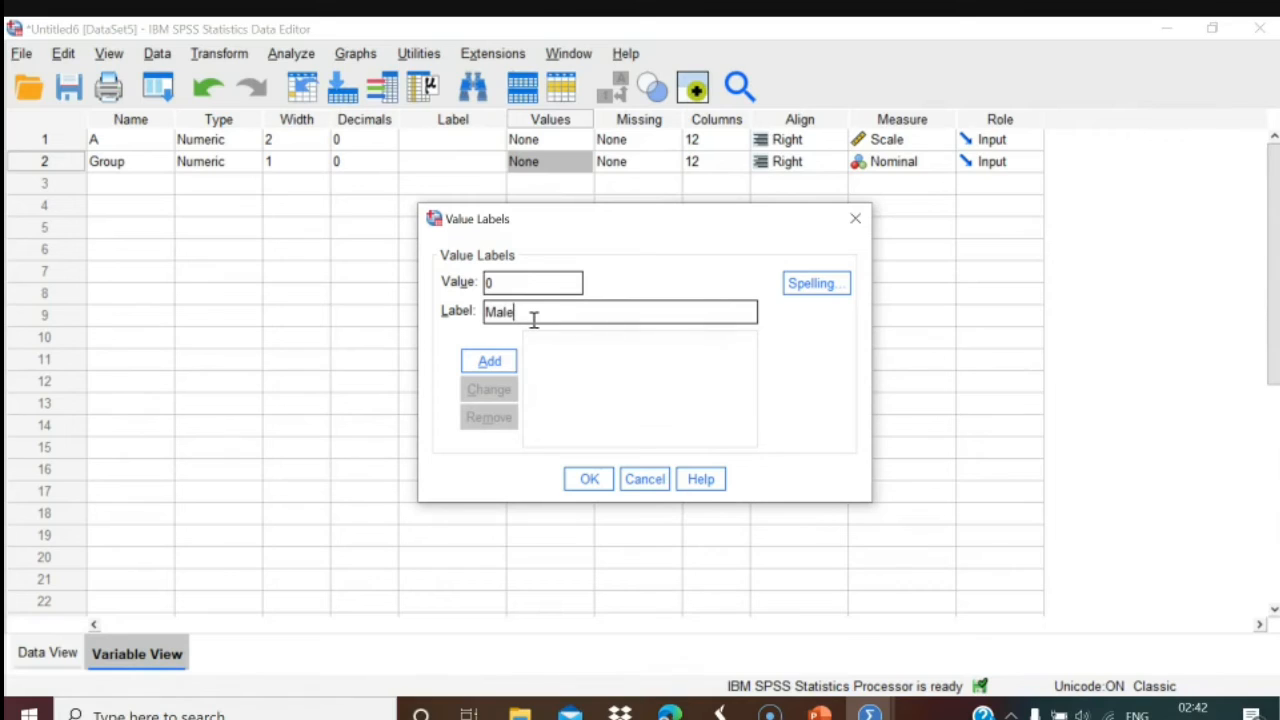
click(490, 364)
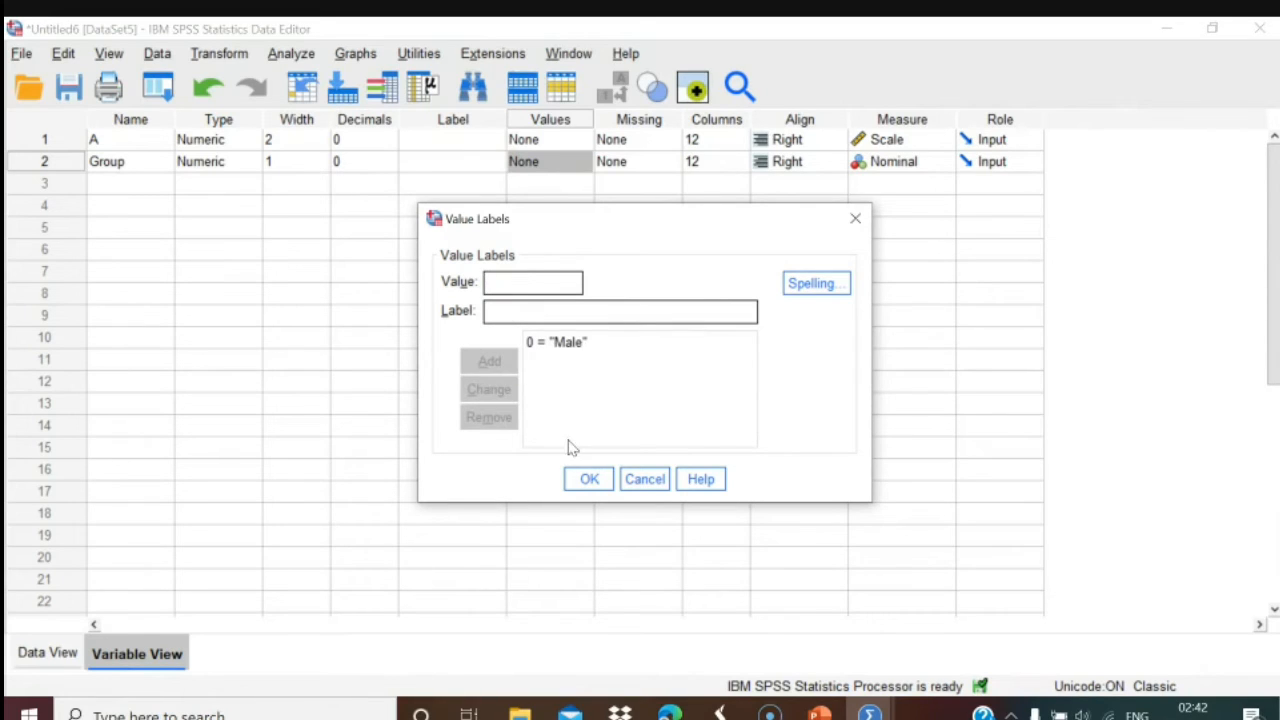
click(502, 281)
text(F)
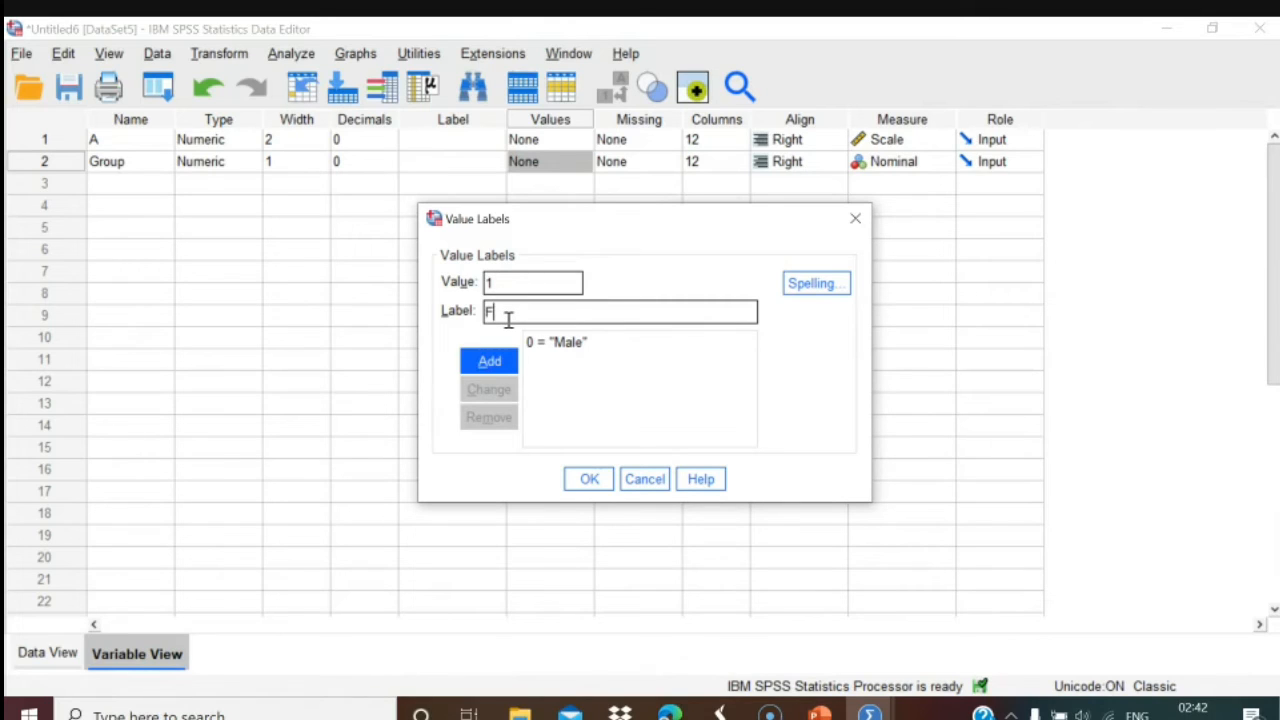
text(emale)
click(490, 361)
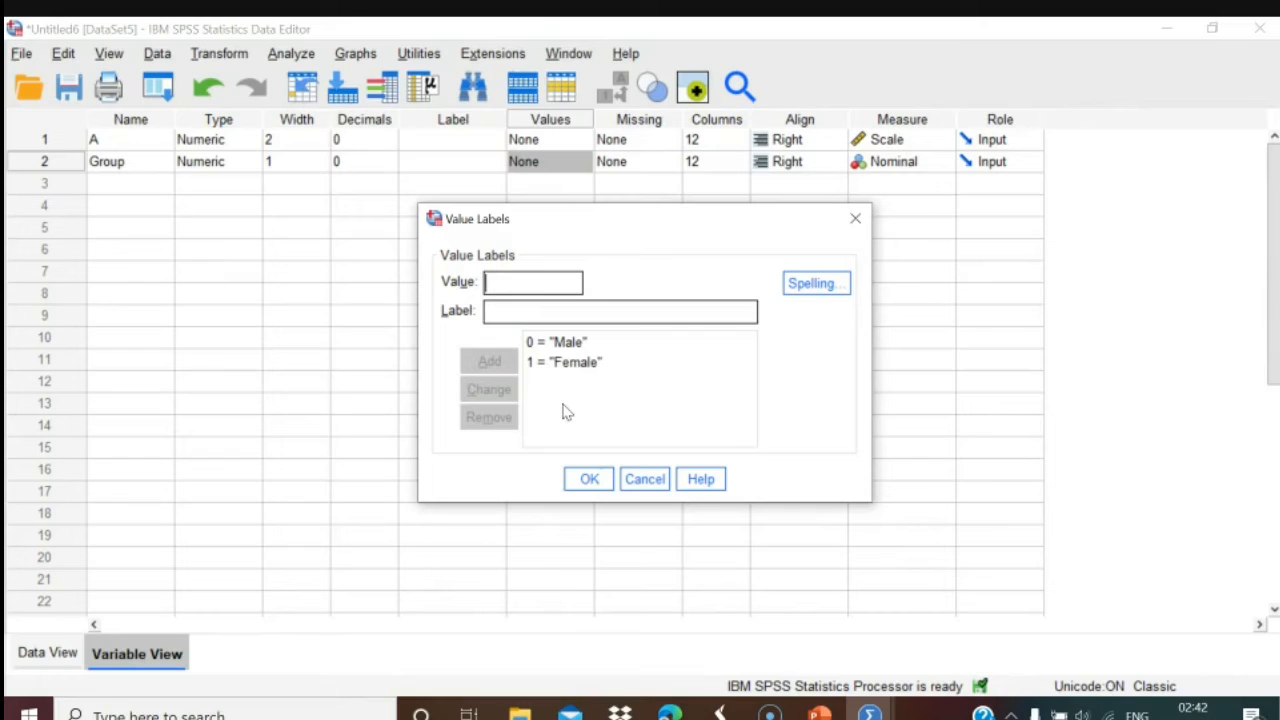
click(589, 479)
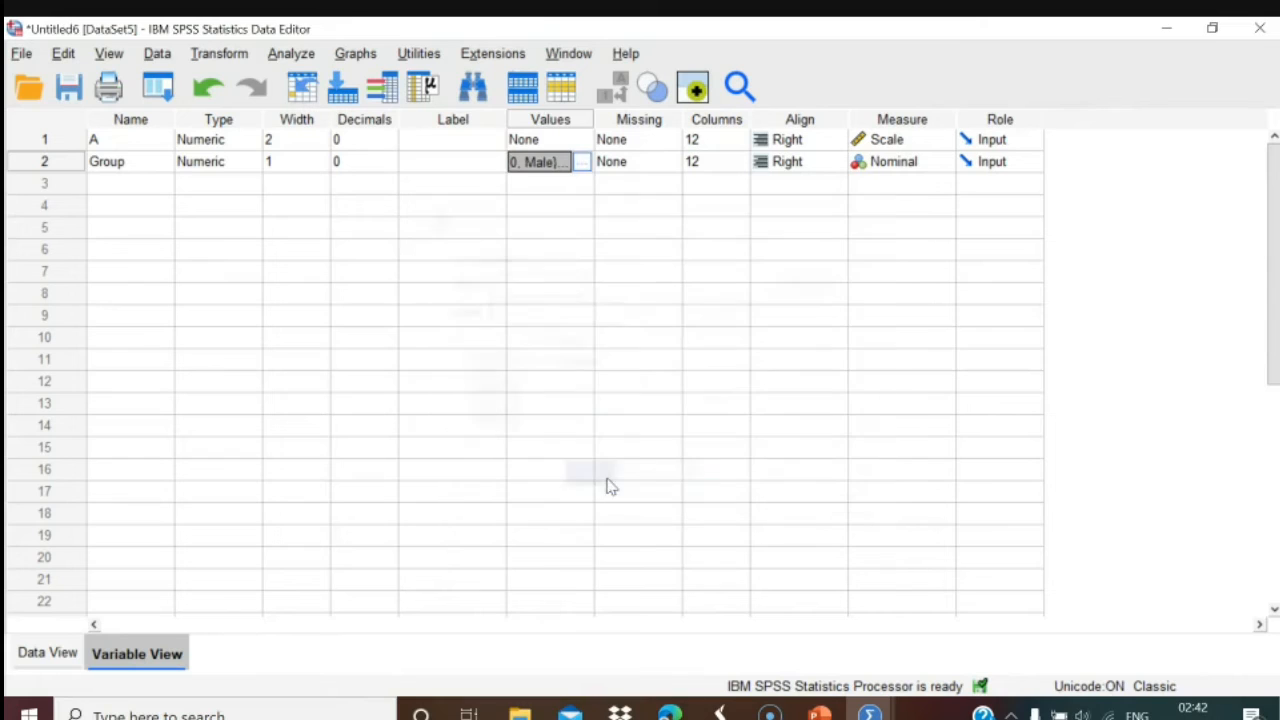
View the data values, check the independent t-test slide in PowerPoint, and return to the SPSS DataSet5 window.
click(44, 654)
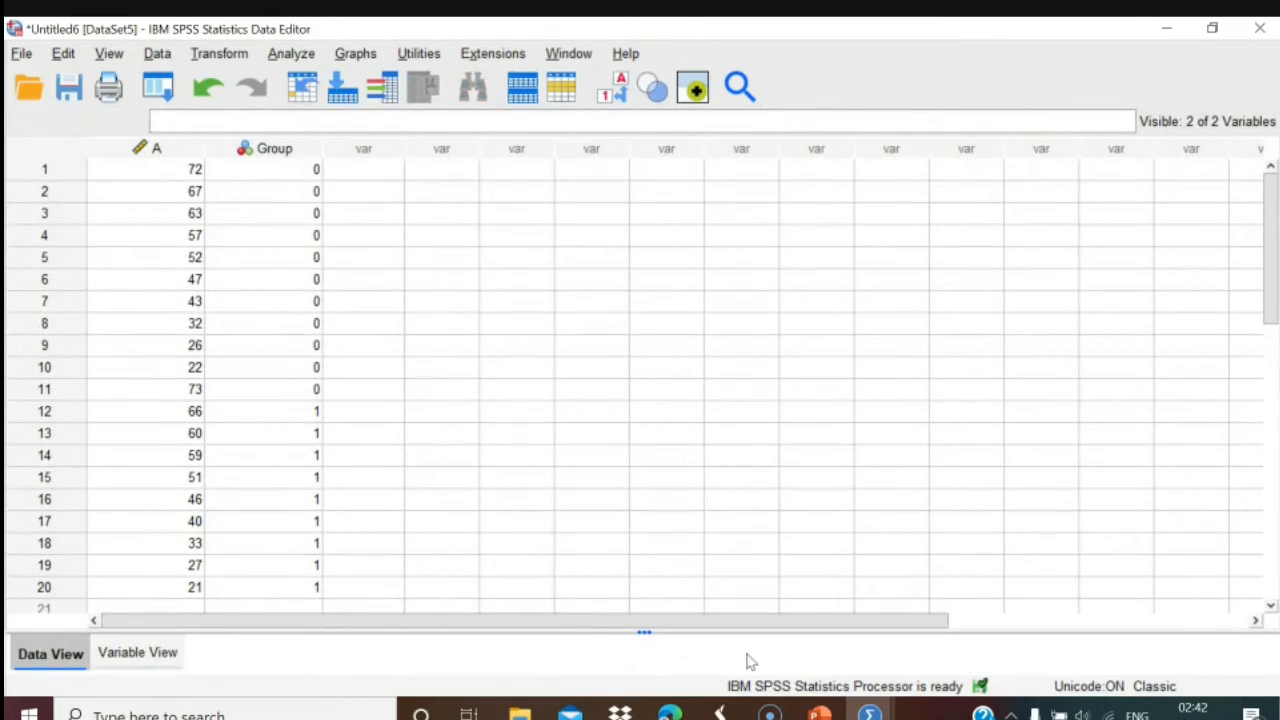
click(819, 714)
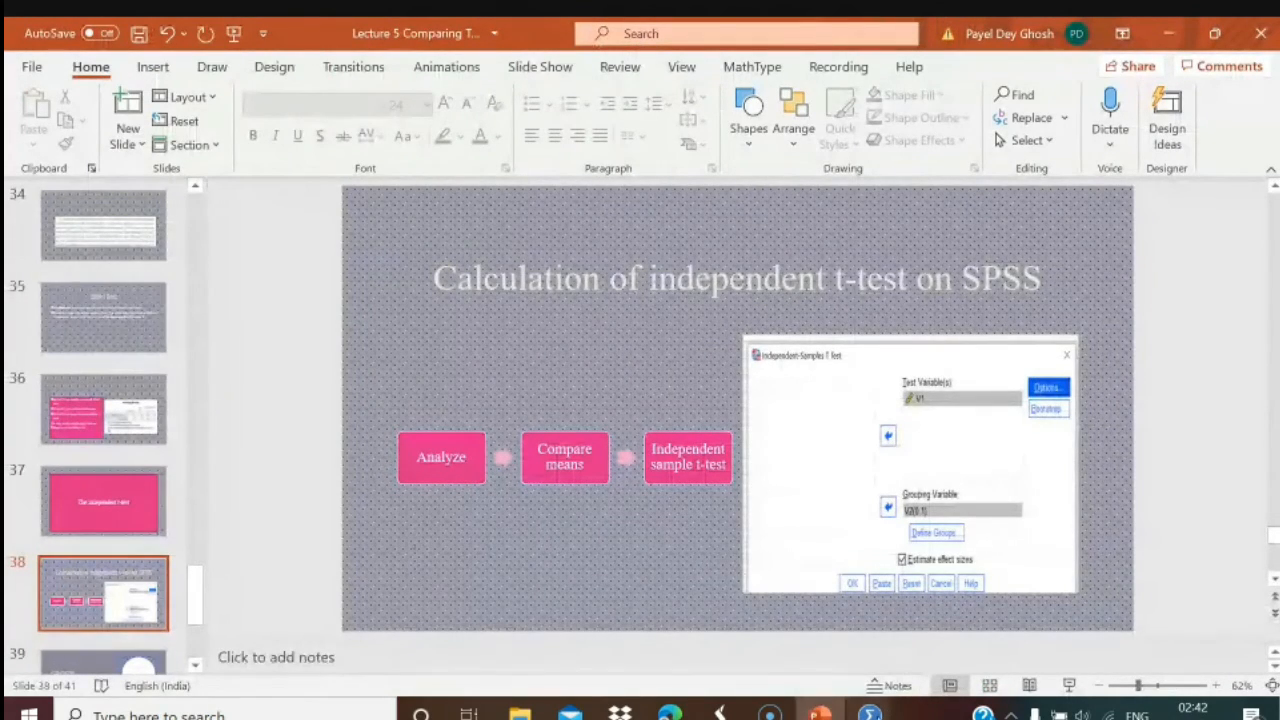
mouse_move(869, 714)
click(937, 651)
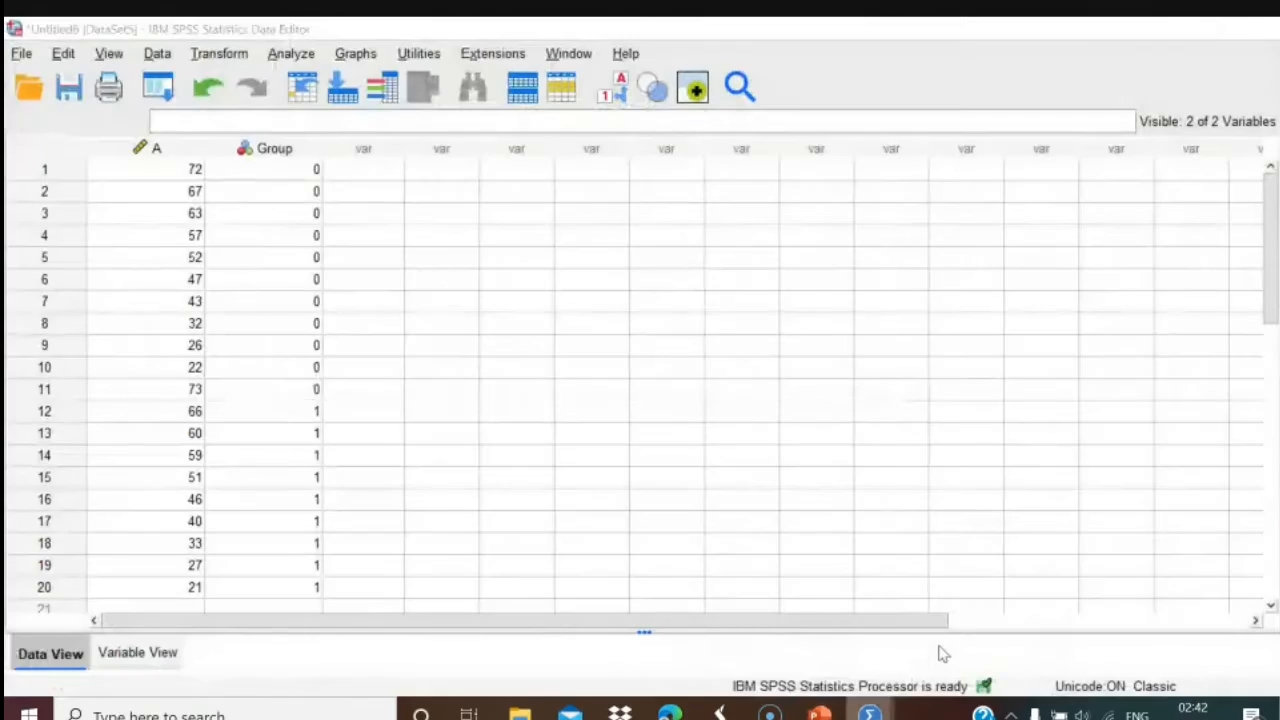
Set up an Independent-Samples T Test with A as the test variable and Group as the grouping variable.
click(290, 53)
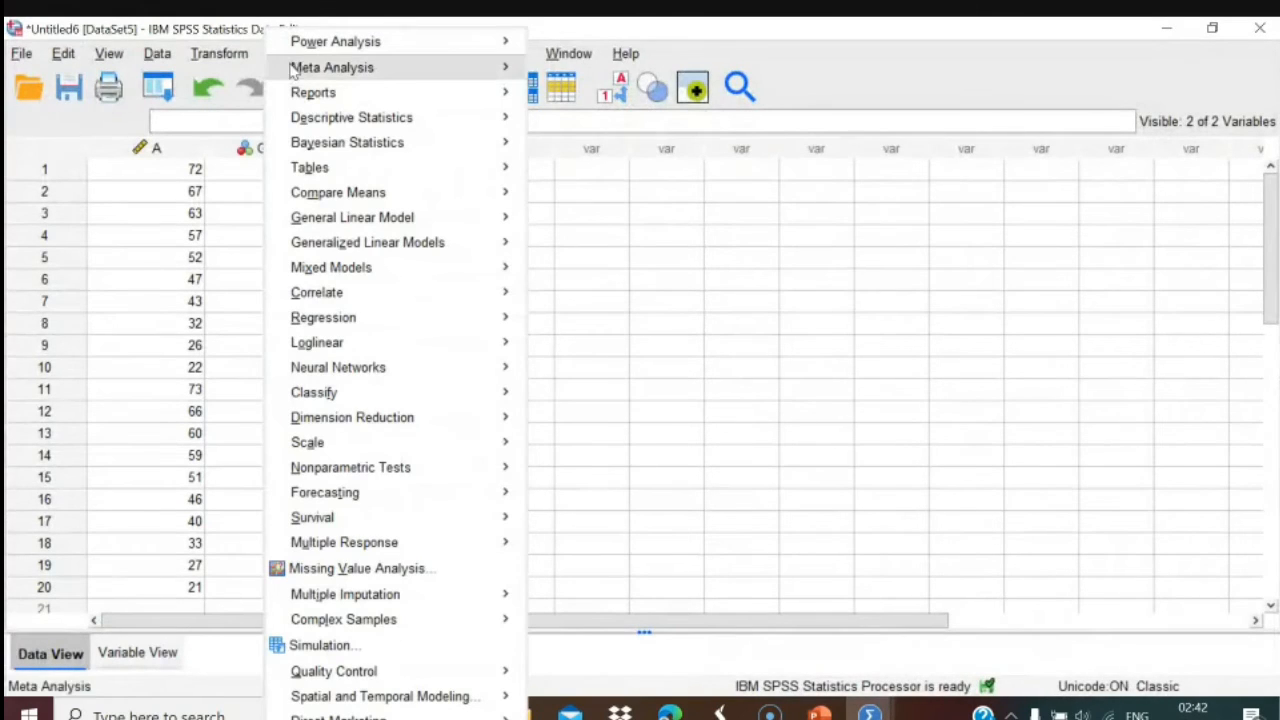
mouse_move(310, 192)
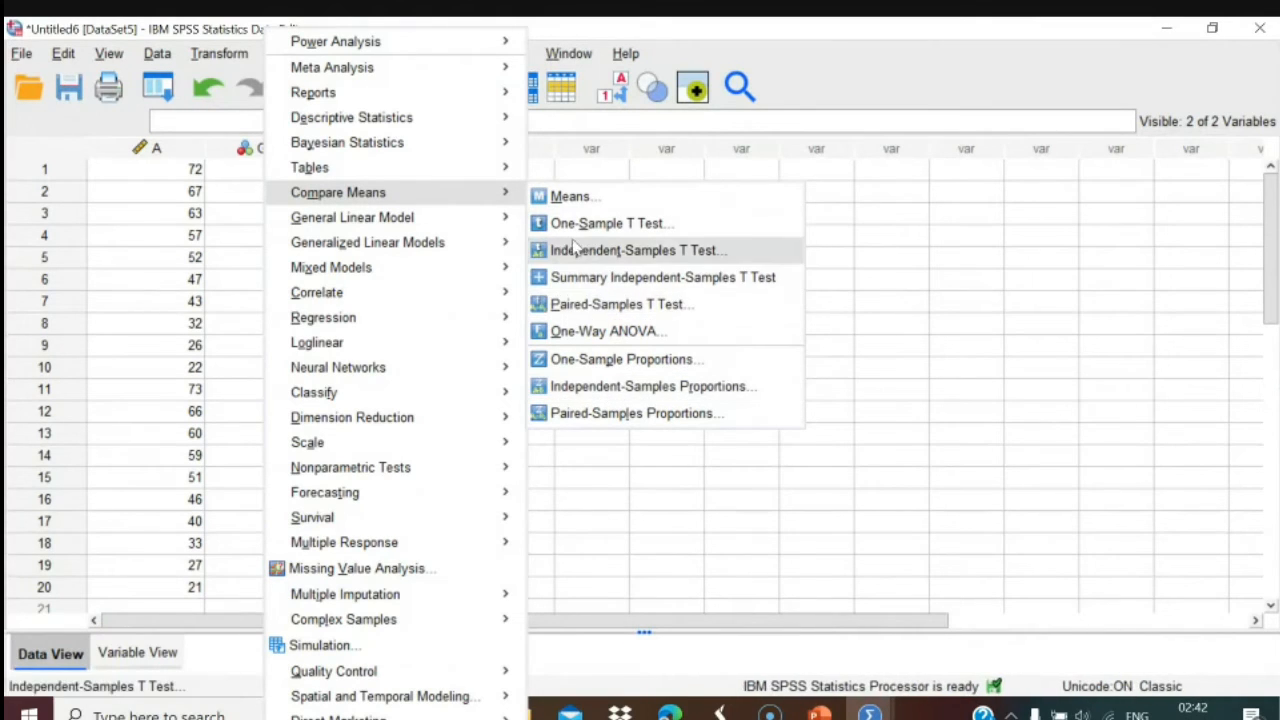
click(652, 258)
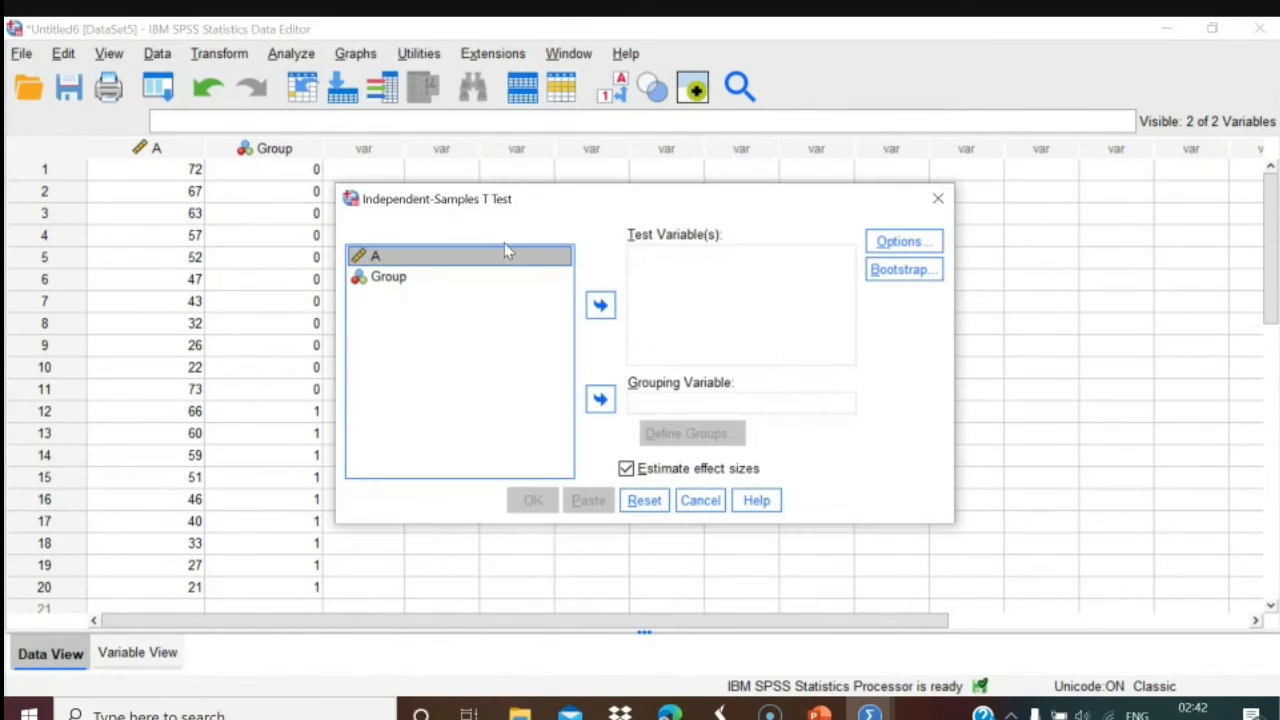
click(601, 307)
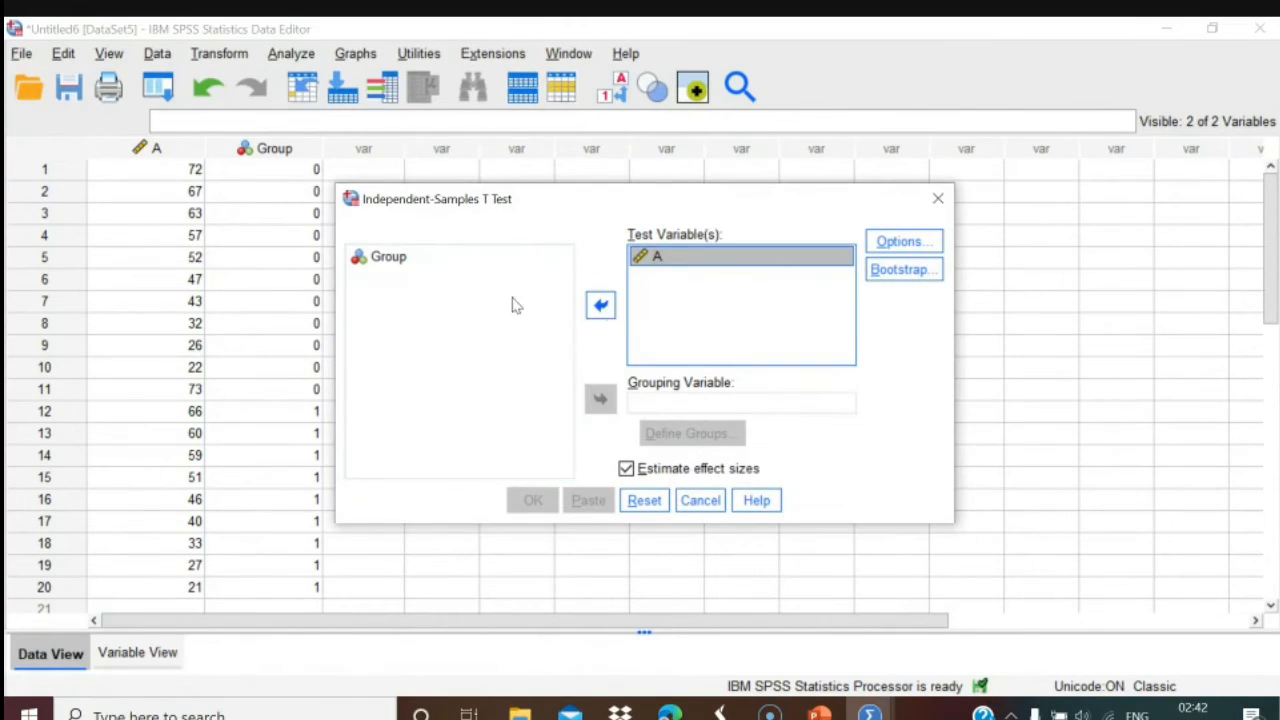
click(395, 258)
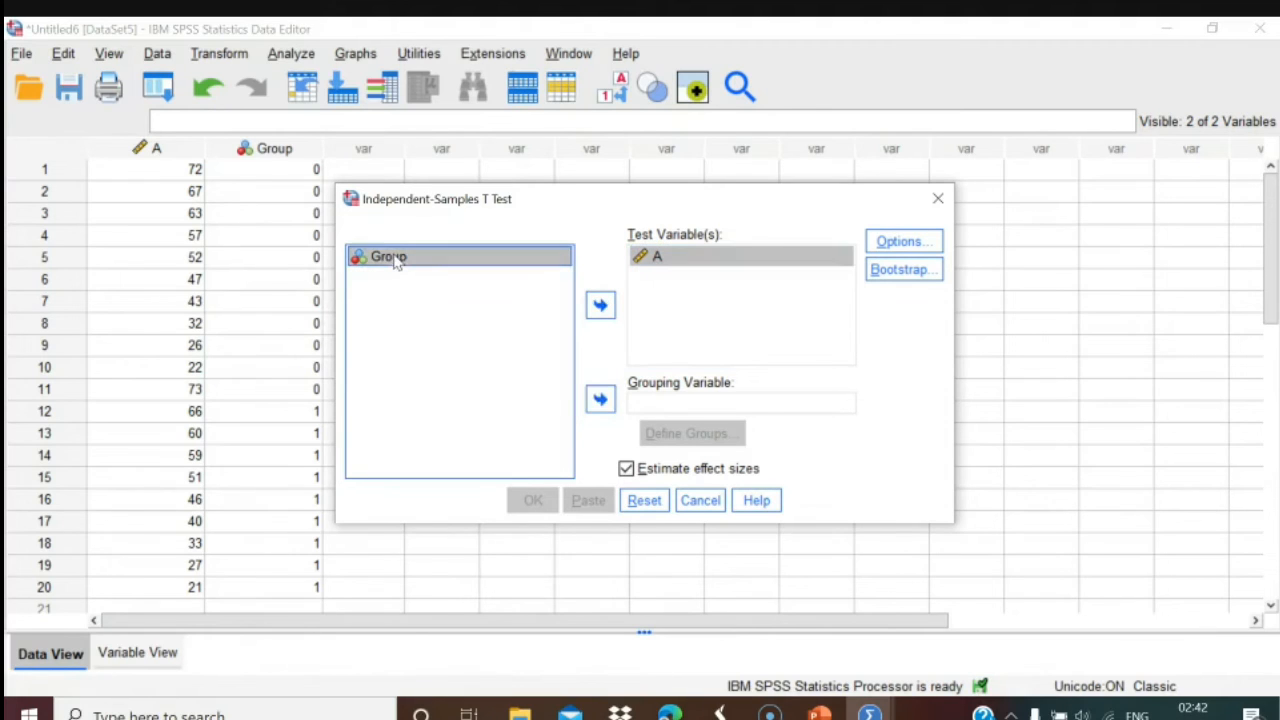
click(601, 401)
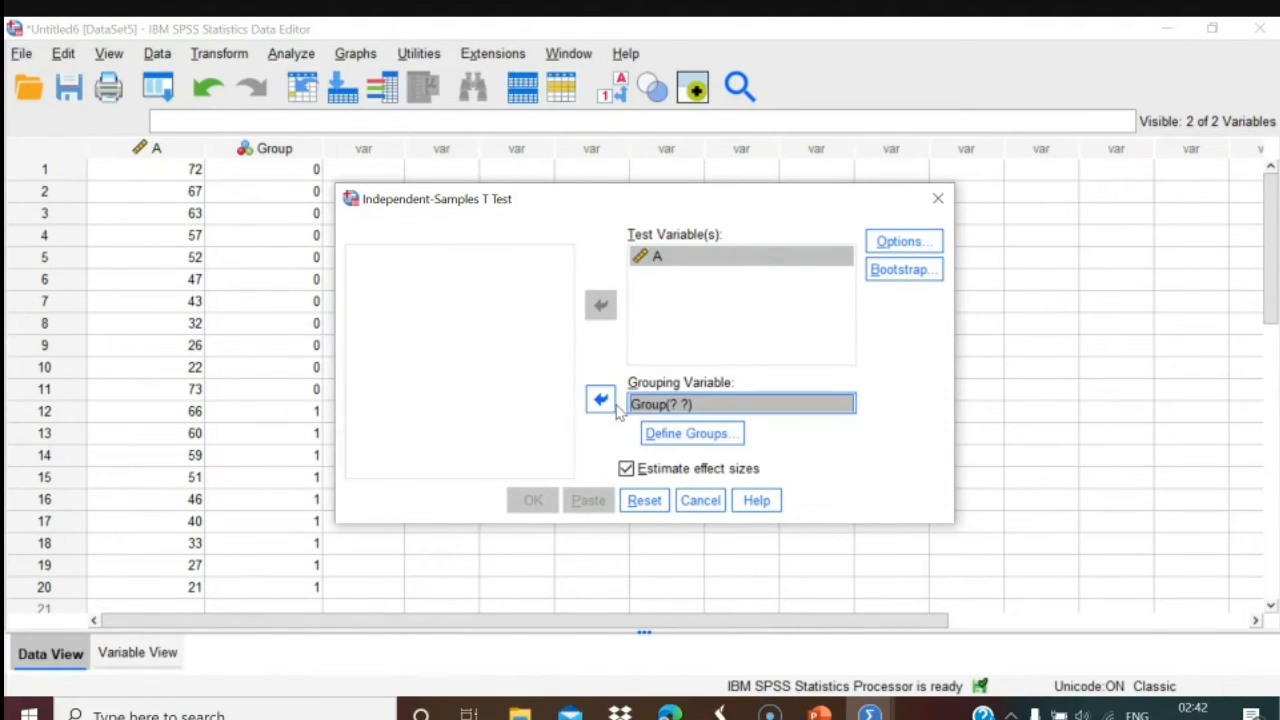
Define the comparison groups by specified values, with Group 1 as 0 and Group 2 as 1.
click(692, 433)
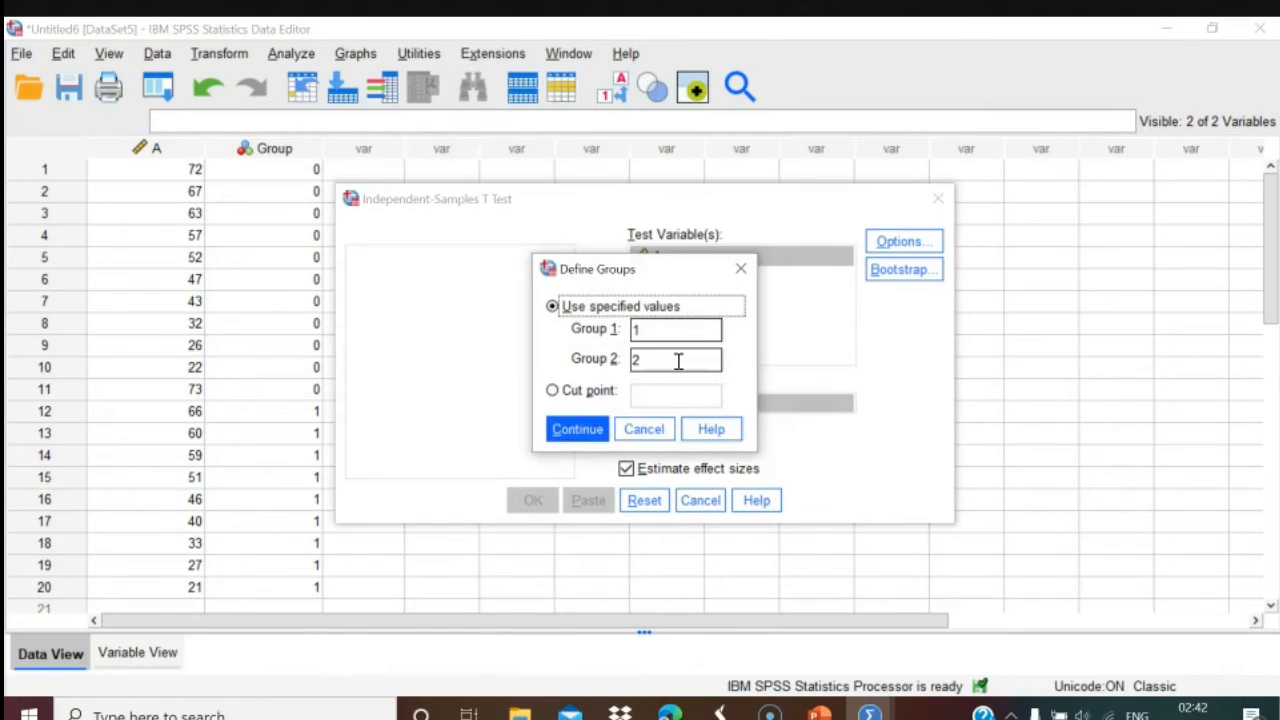
click(655, 333)
key(BackSpace)
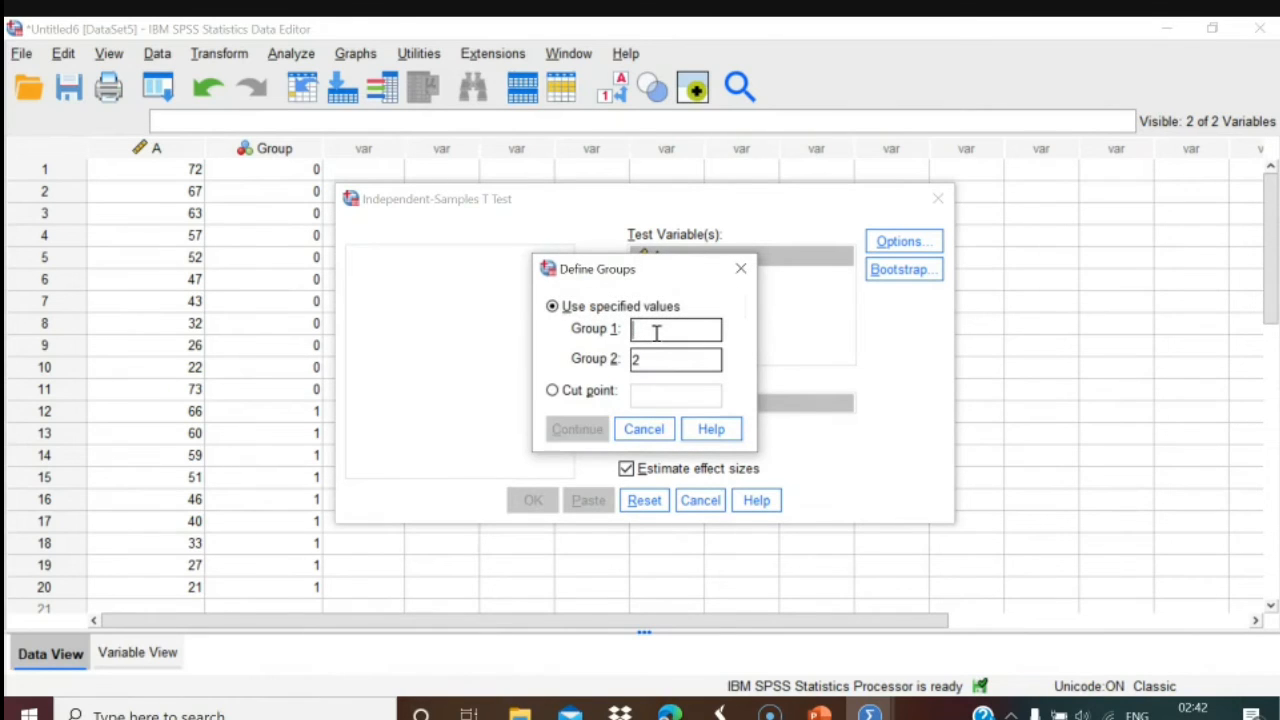
text(0)
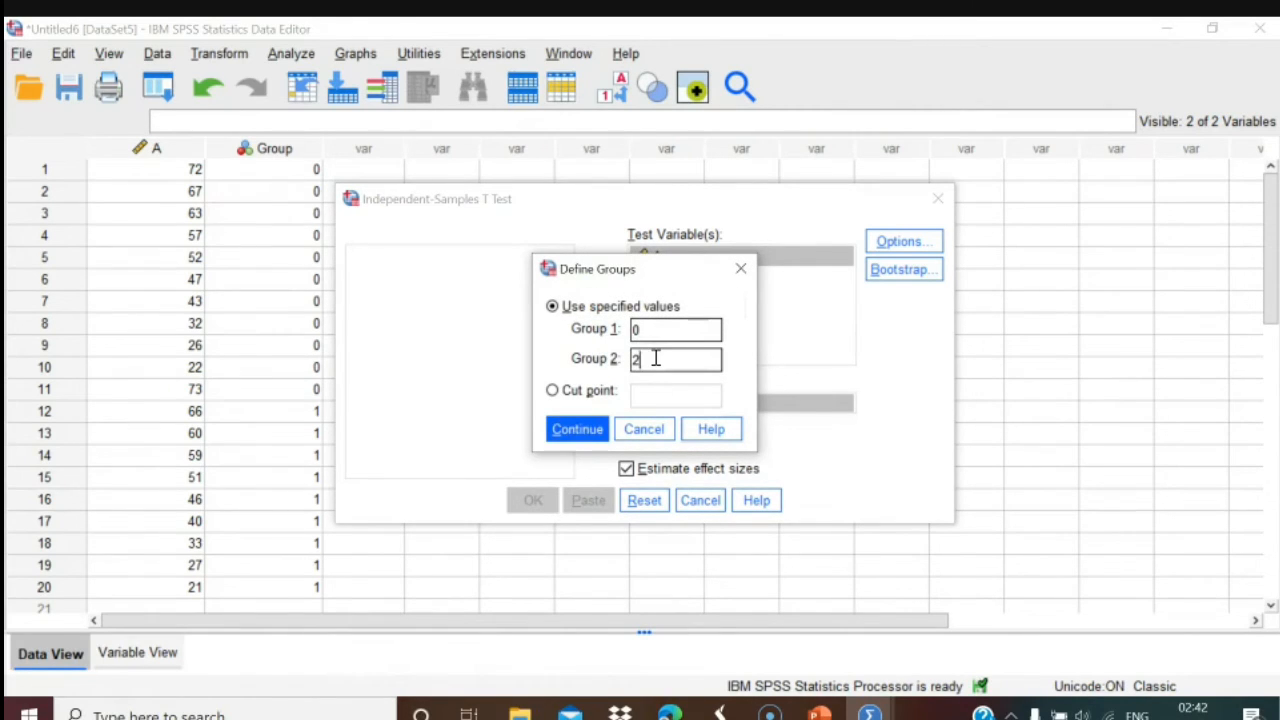
key(BackSpace)
text(1)
click(557, 395)
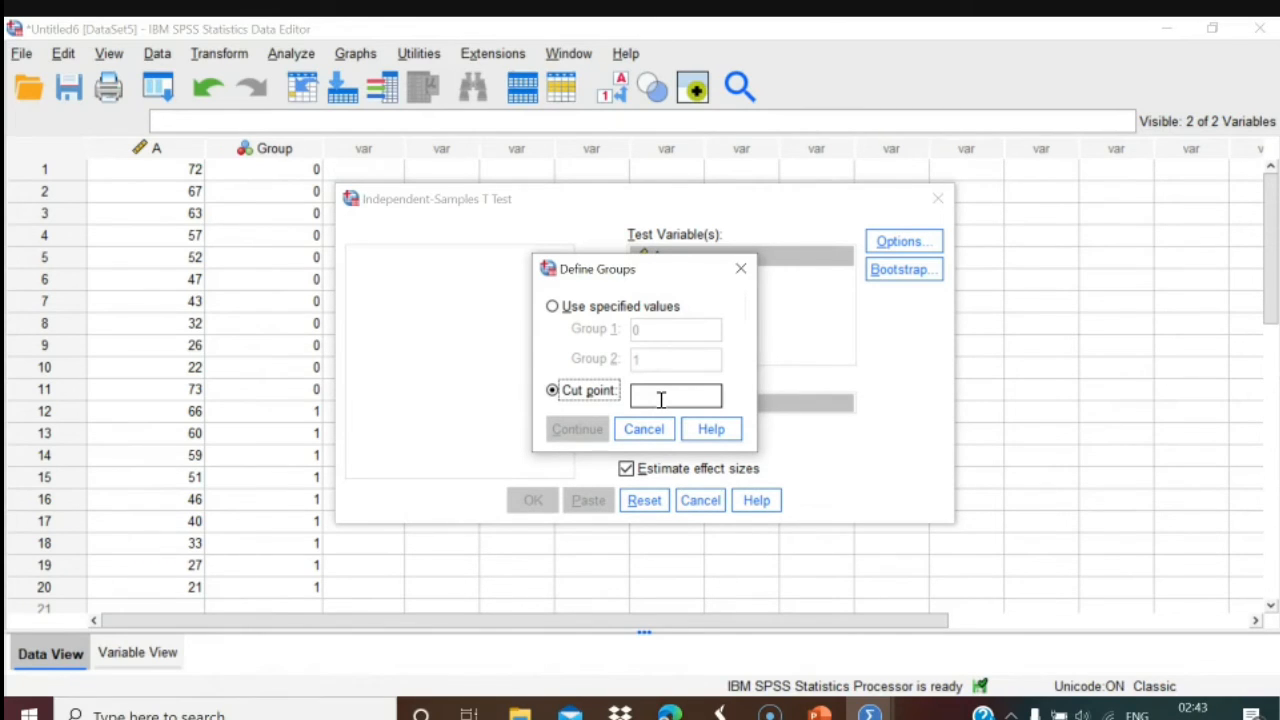
click(553, 308)
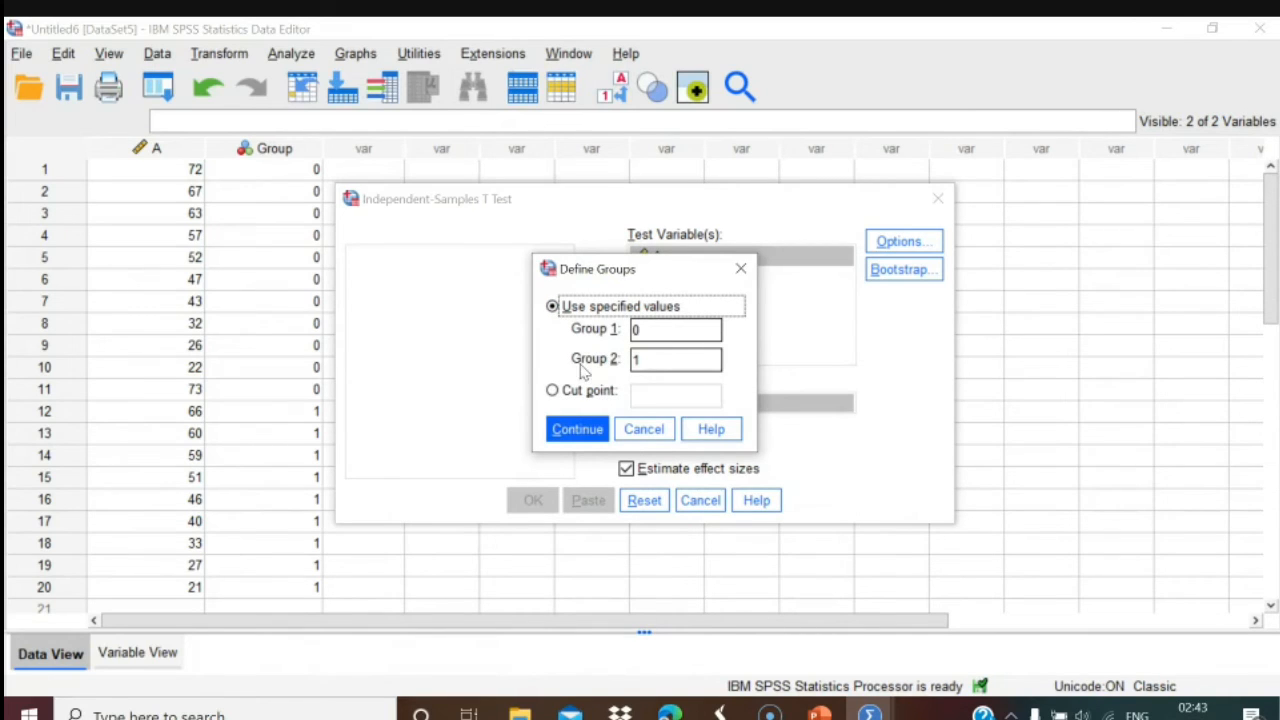
click(577, 430)
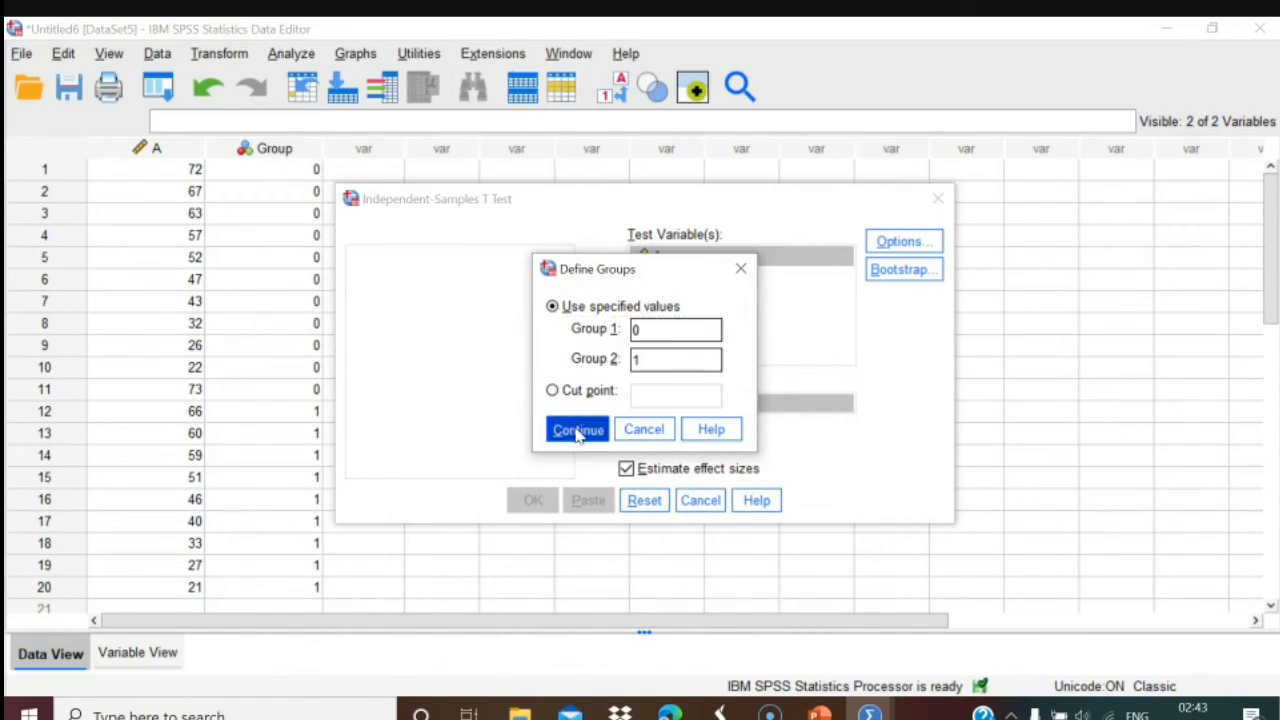
Run the independent-samples t test with a 95% confidence interval and missing cases excluded analysis by analysis.
click(903, 243)
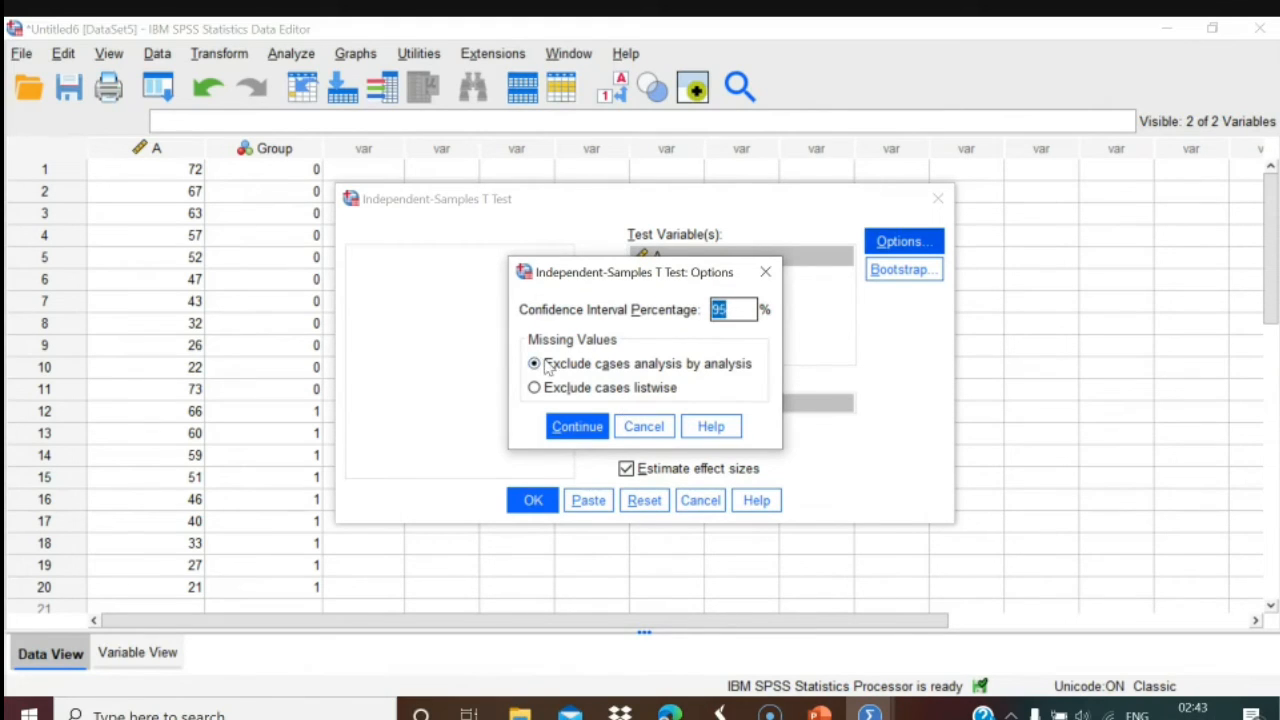
click(575, 428)
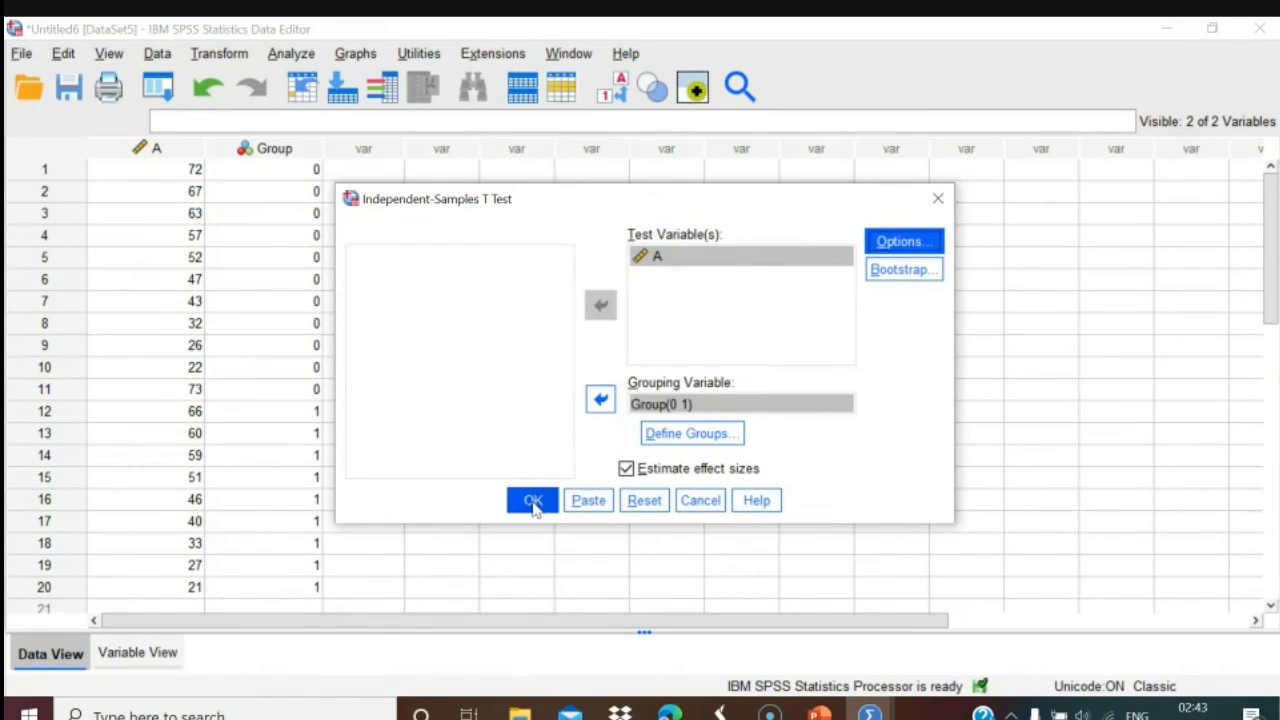
click(532, 500)
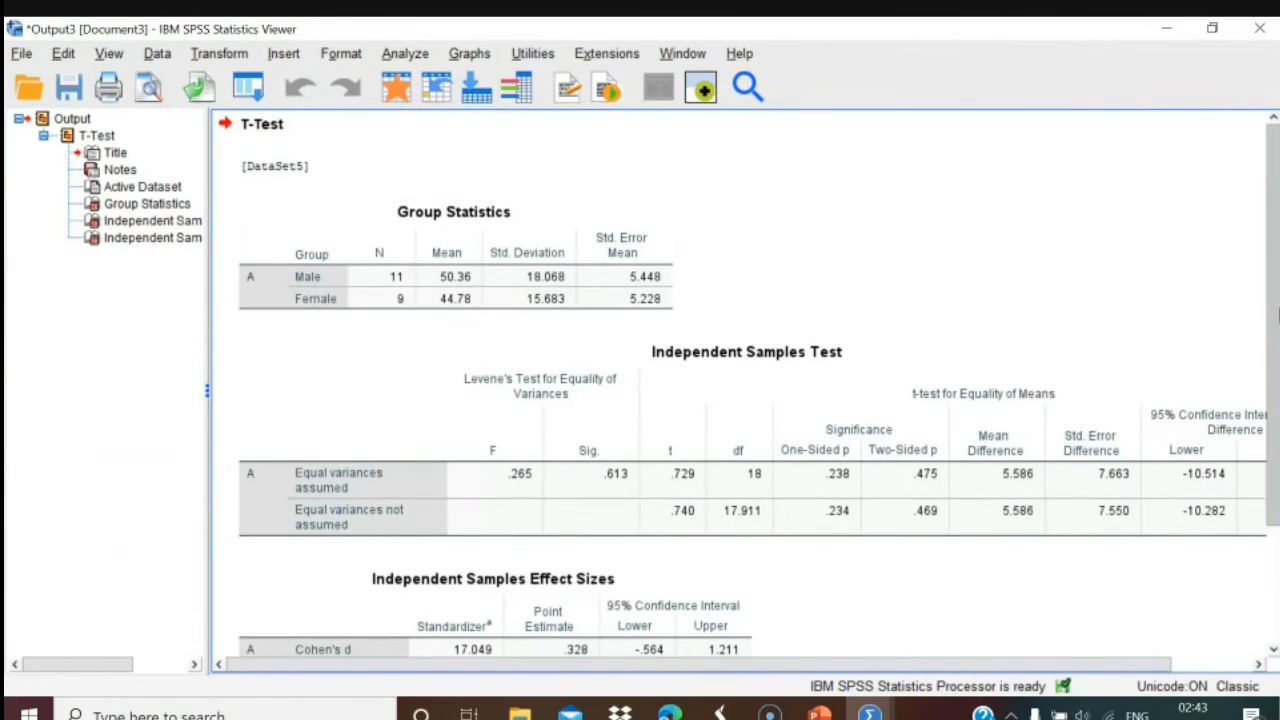
drag(1274, 313, 1274, 429)
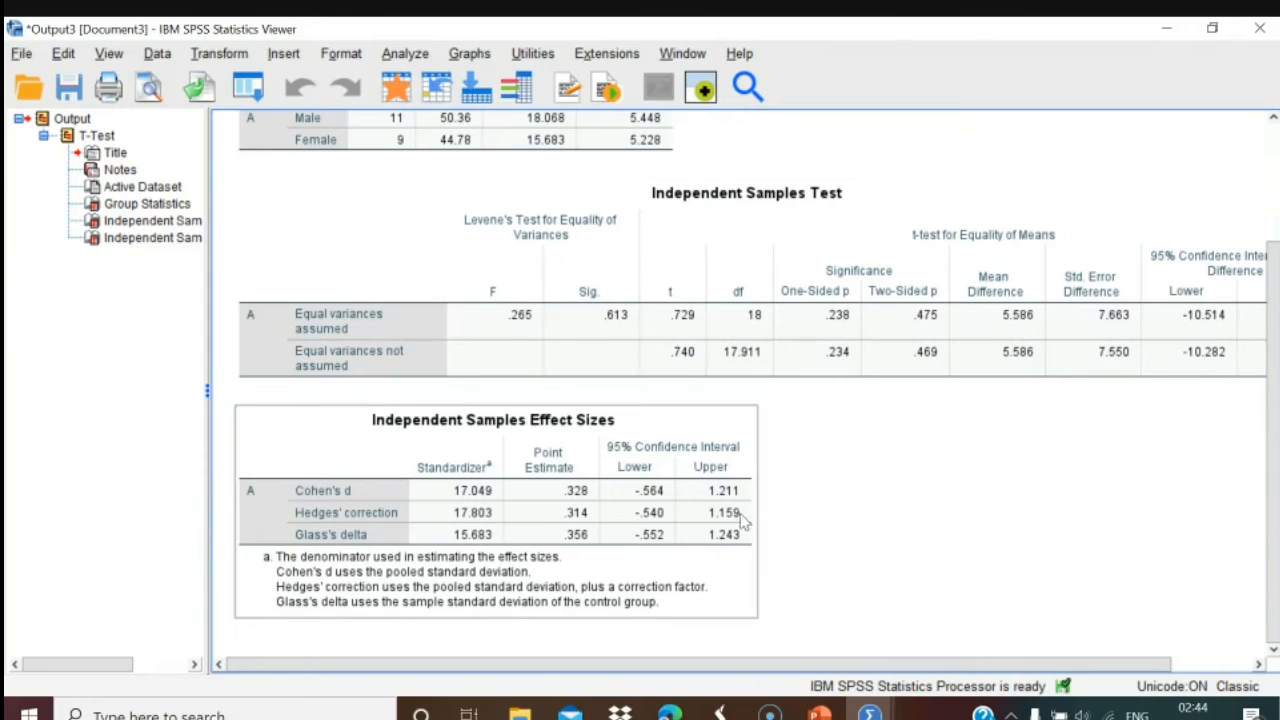
Switch to PowerPoint and review the slides on group statistics, effect size and which Levene's test row to read.
click(838, 711)
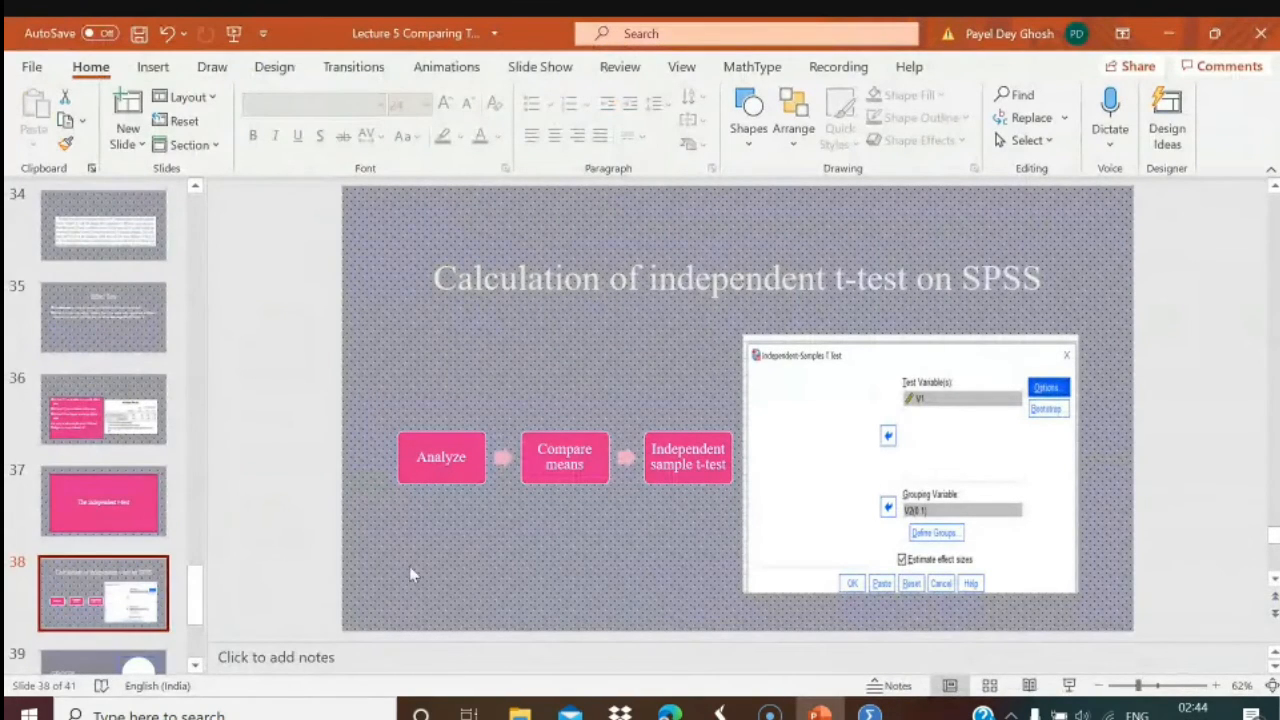
click(152, 668)
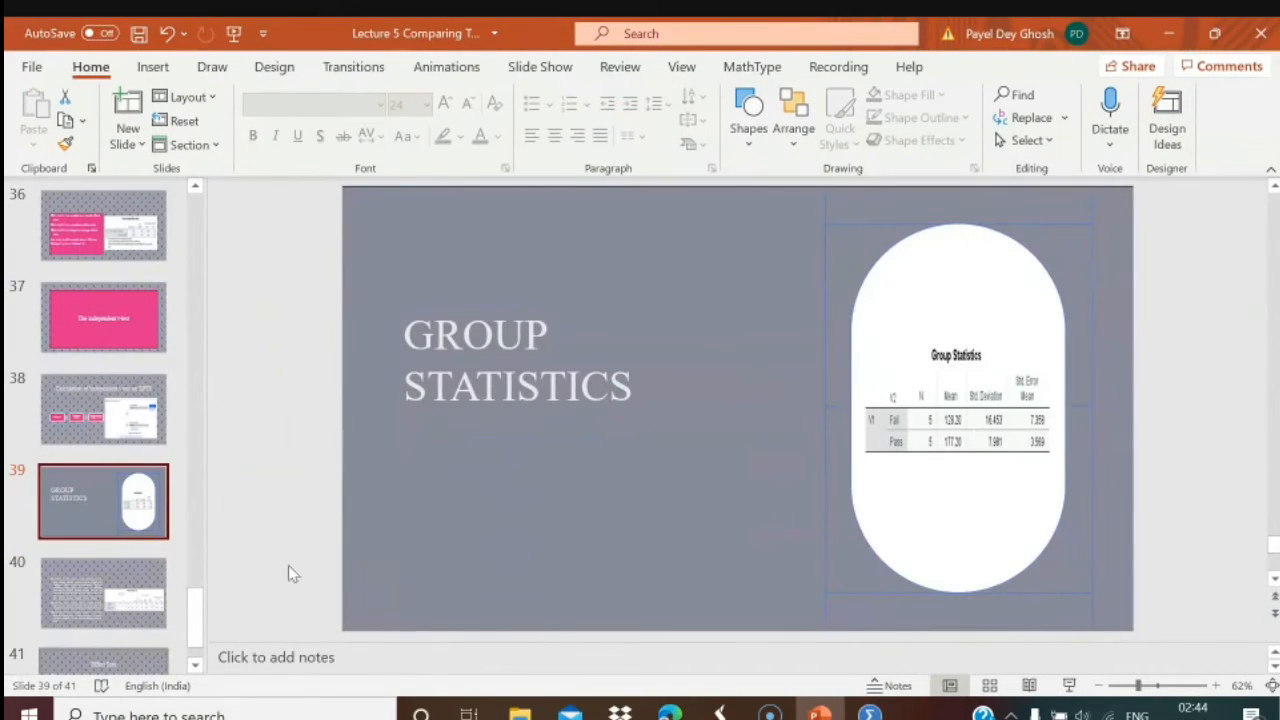
click(127, 666)
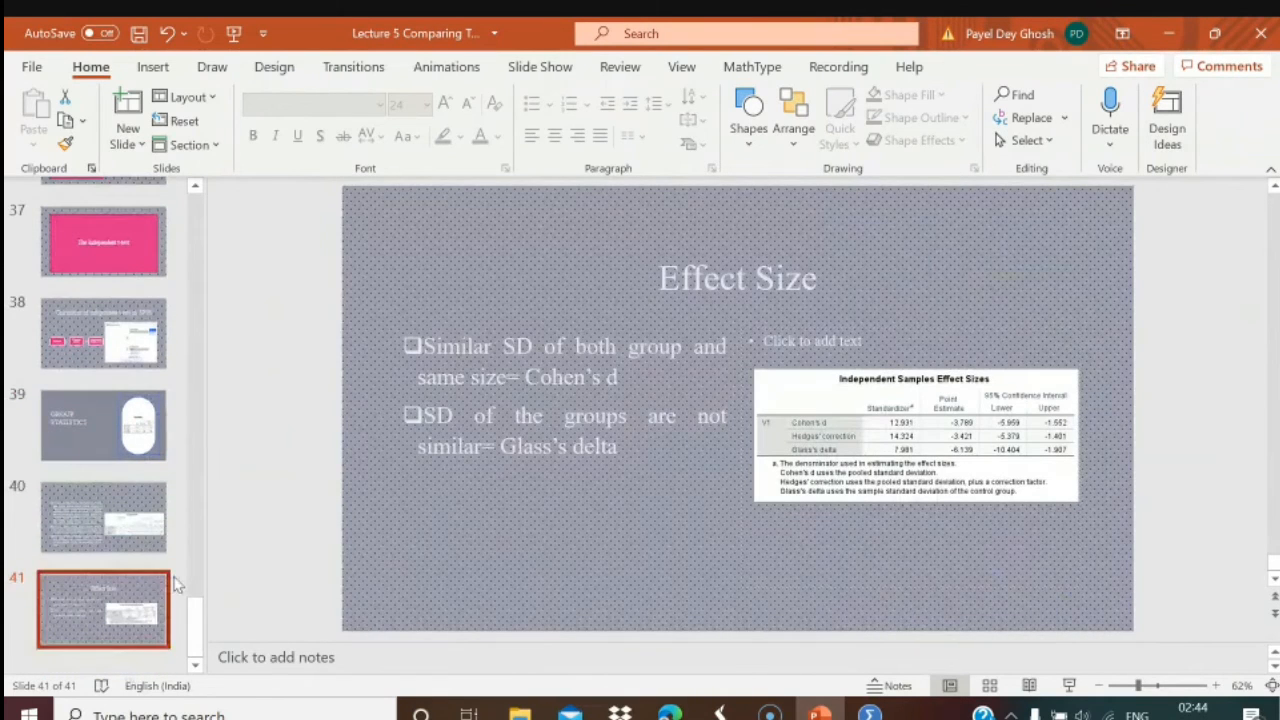
key(Up)
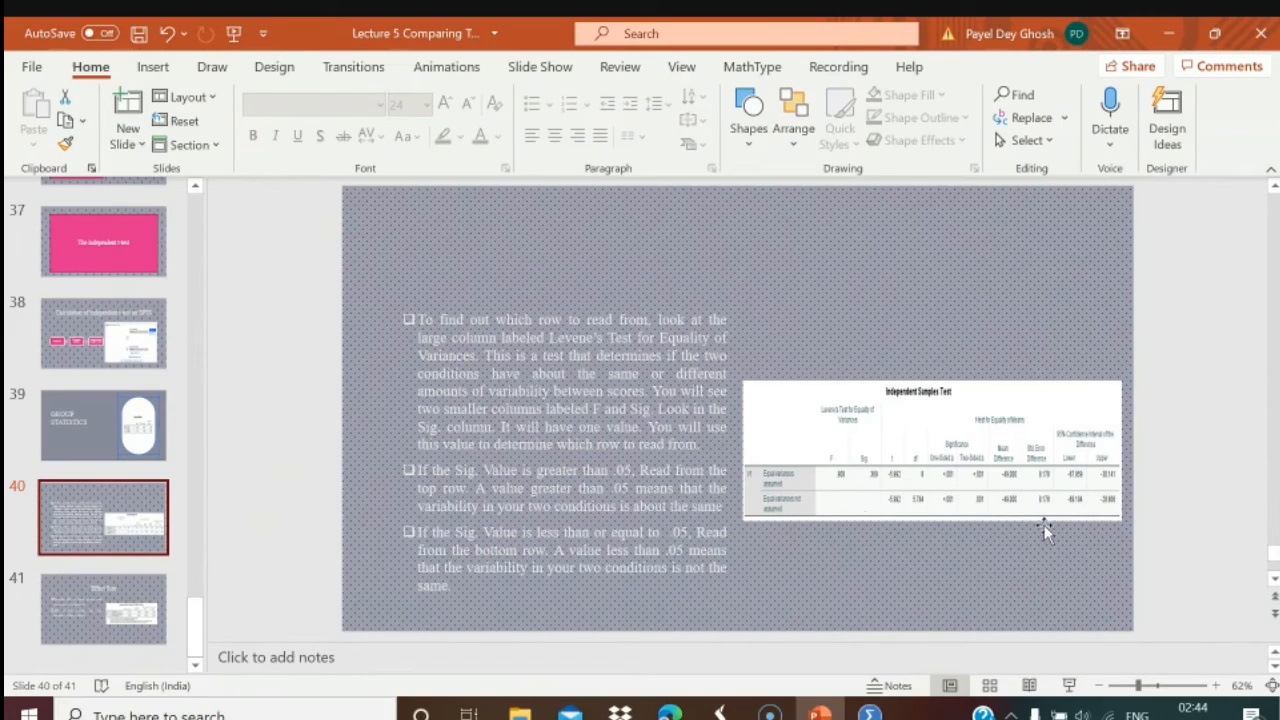
Examine the Independent Samples Test table in the SPSS output through its confidence interval columns, and return to PowerPoint's Effect Size slide.
click(869, 712)
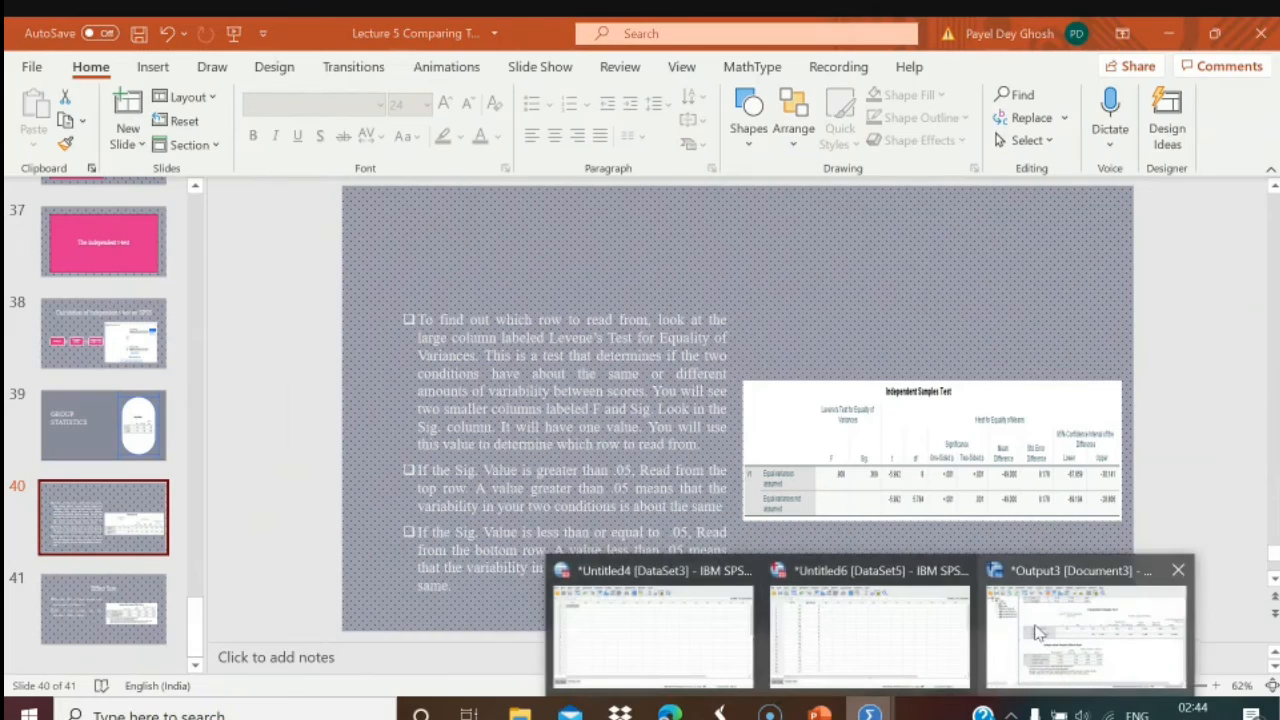
click(1085, 630)
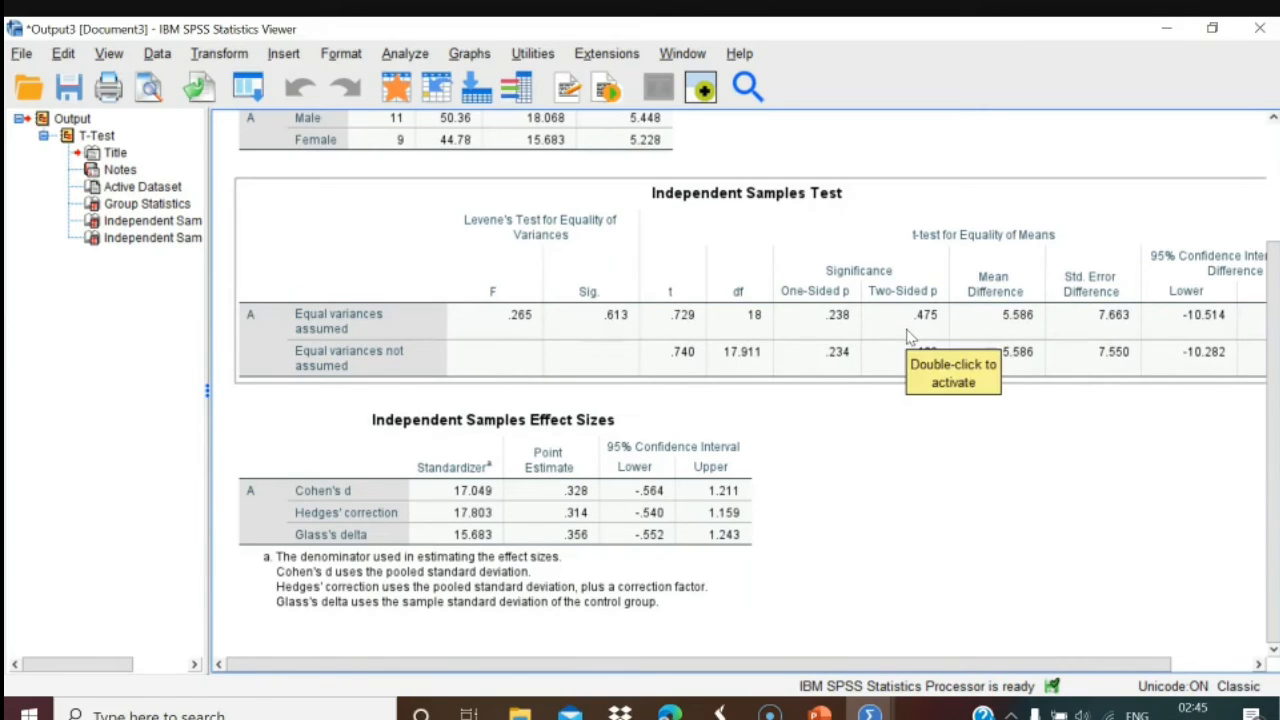
click(912, 507)
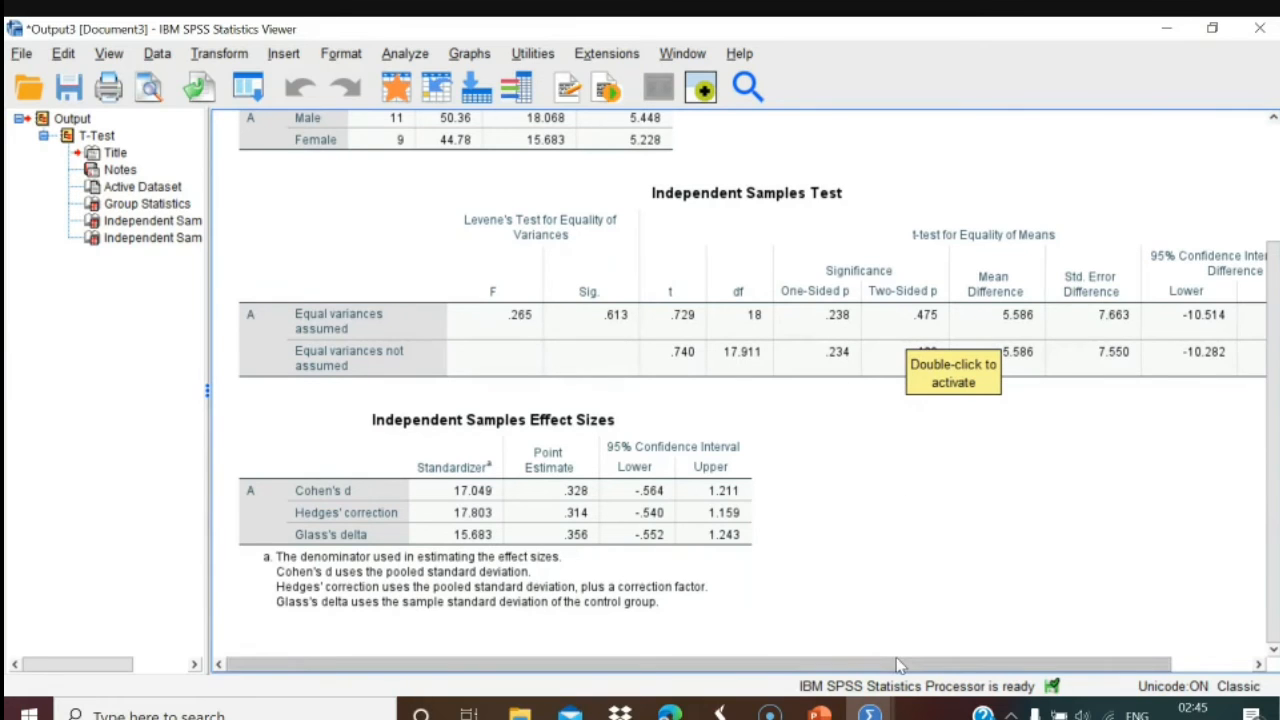
drag(905, 660, 987, 660)
click(1140, 353)
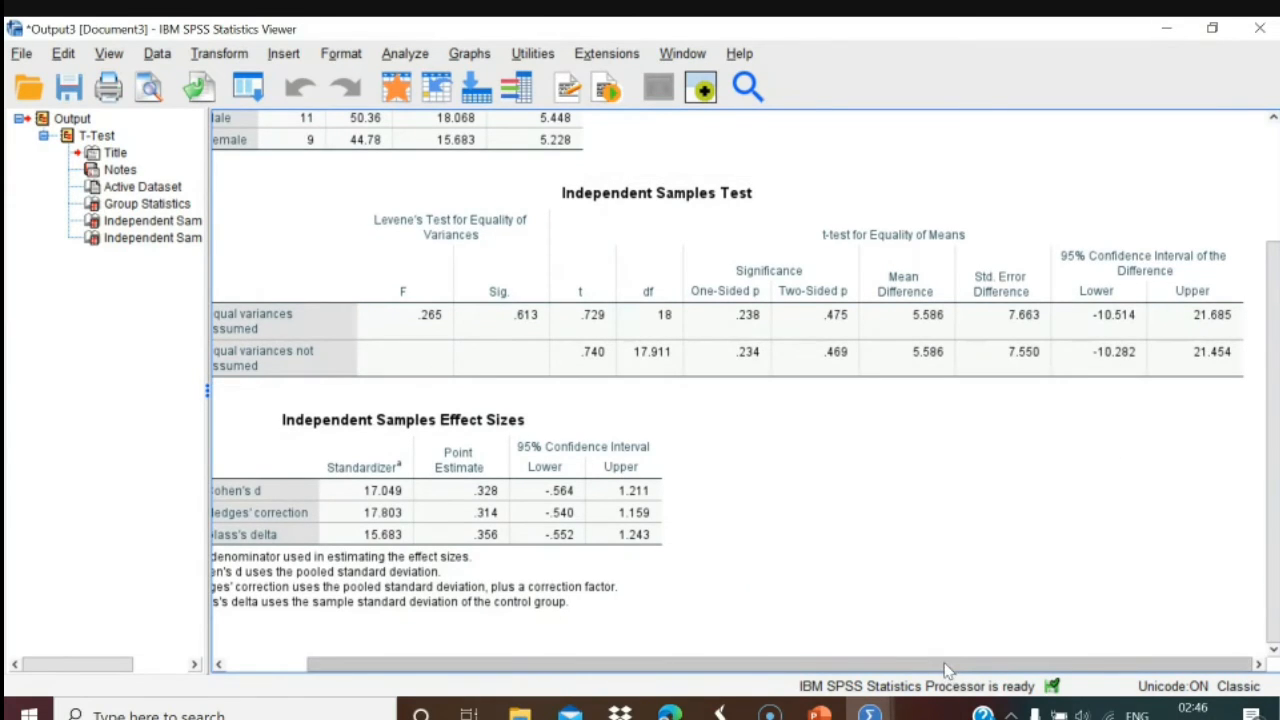
drag(938, 674, 857, 674)
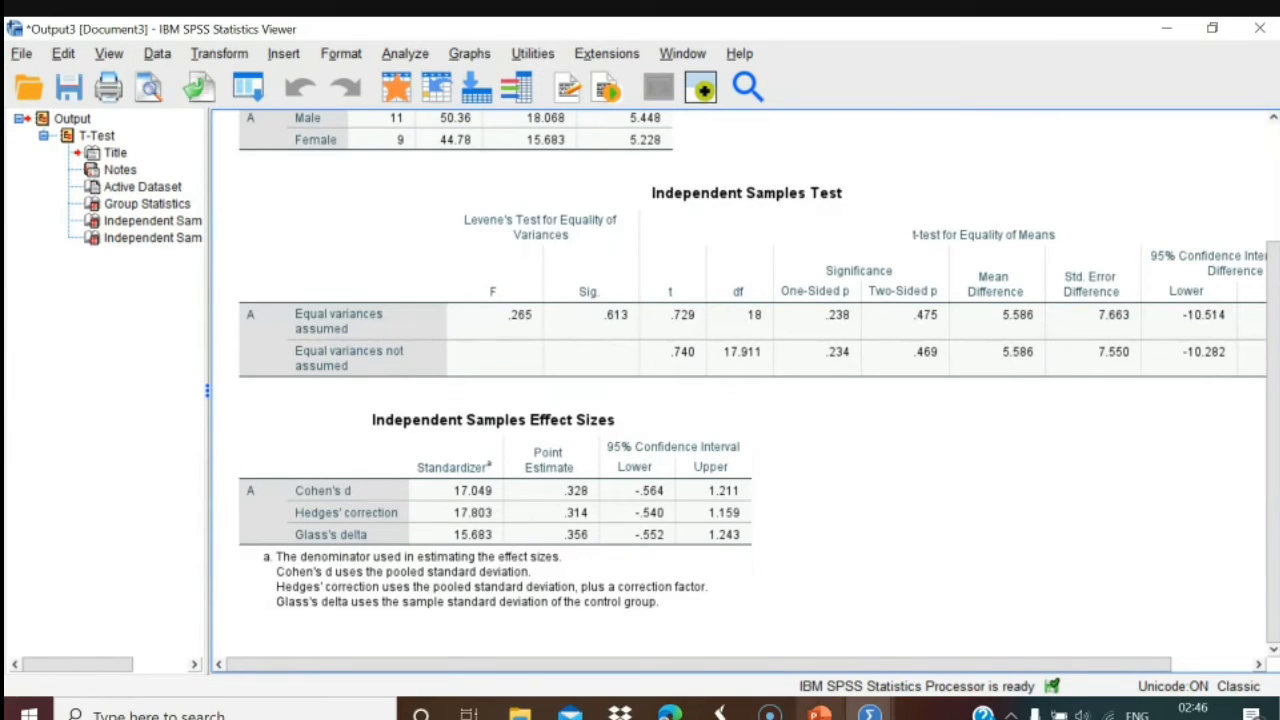
key(alt+Tab)
click(110, 590)
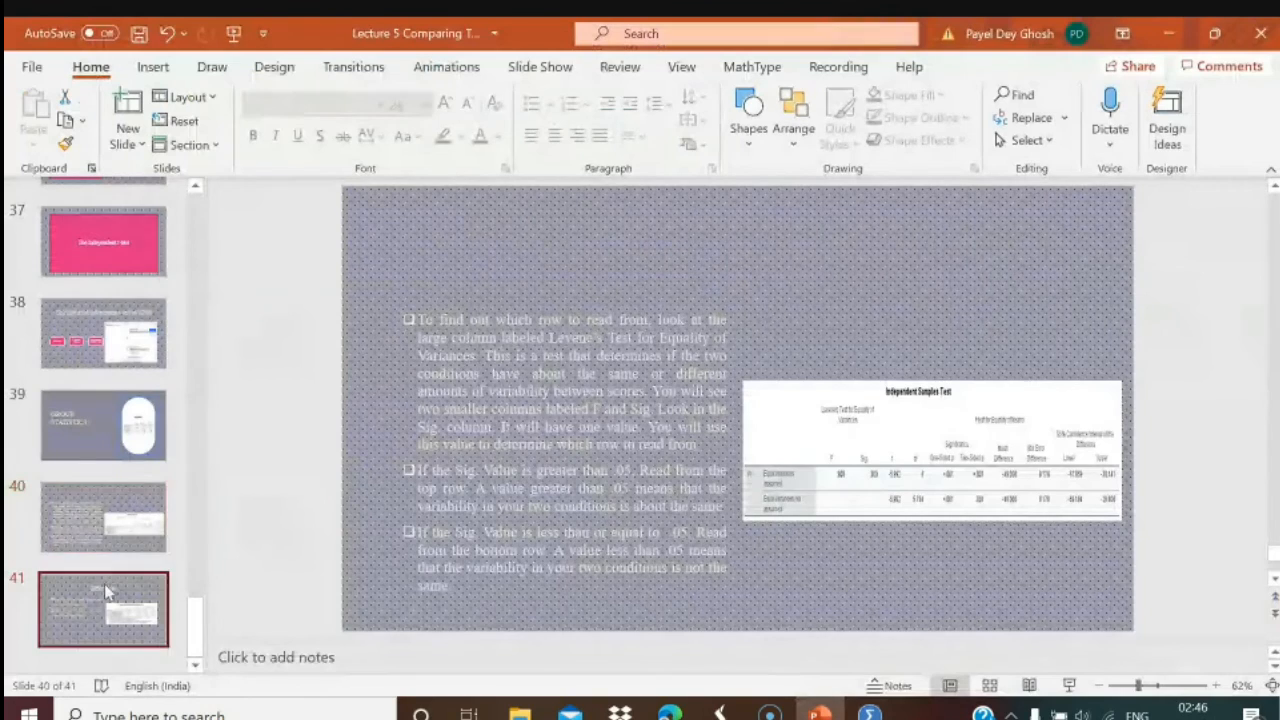
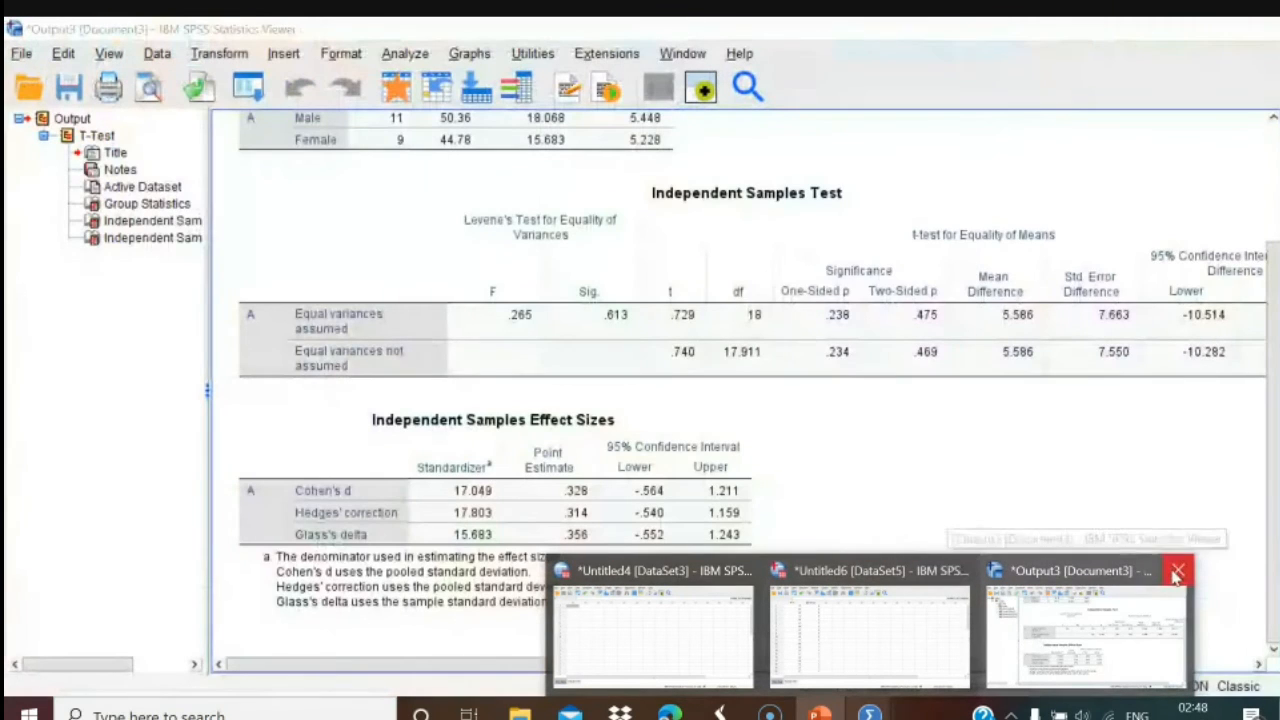
Close the SPSS Output3 viewer and the Untitled6 [DataSet5] data window without saving either.
click(1177, 570)
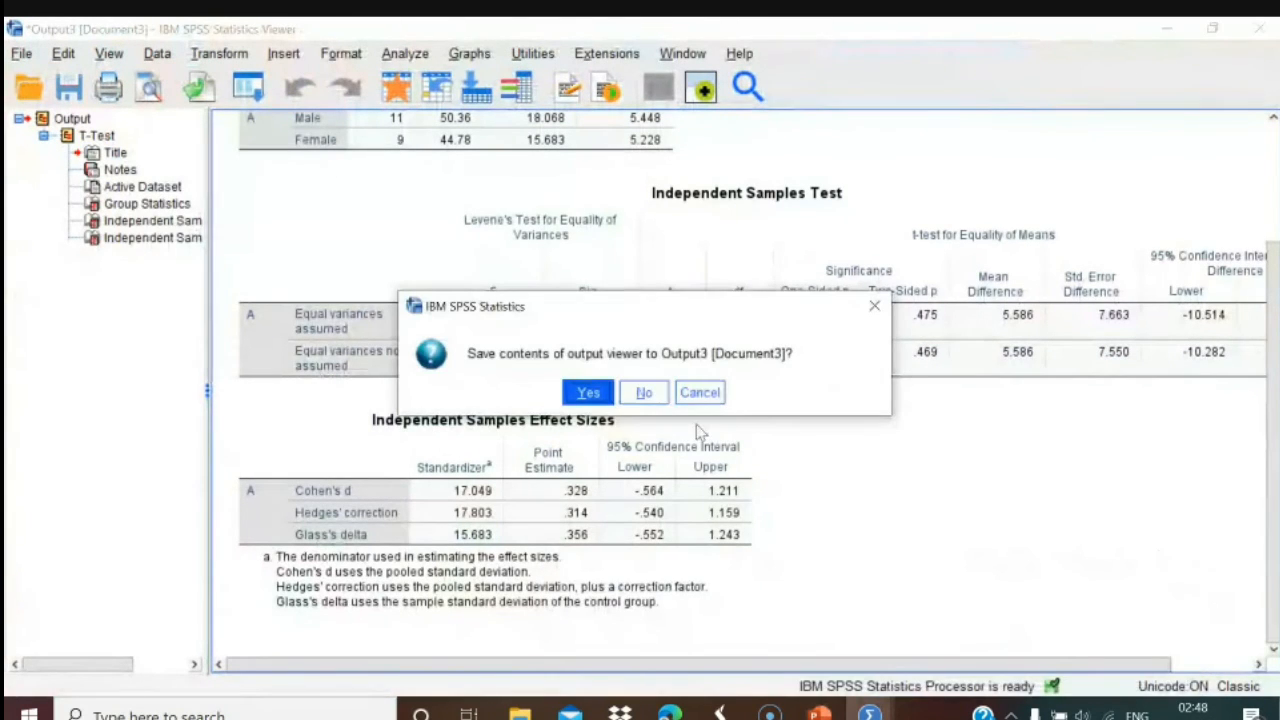
click(645, 392)
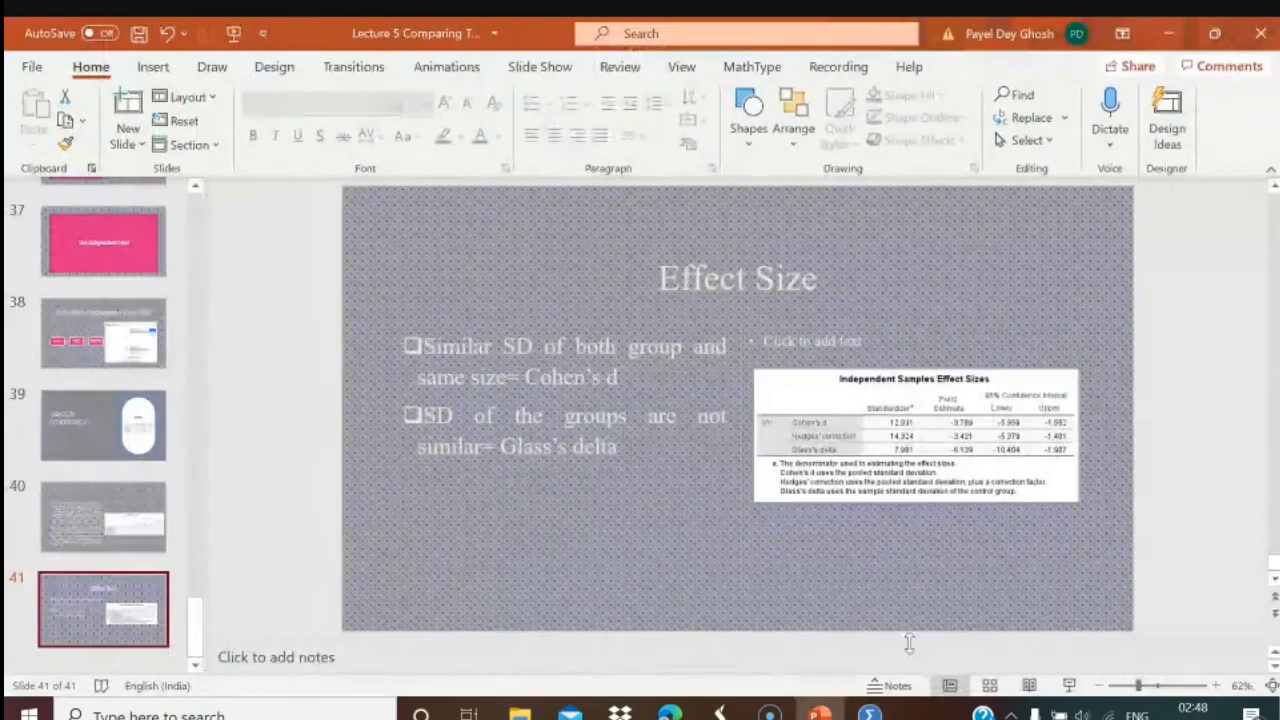
mouse_move(869, 712)
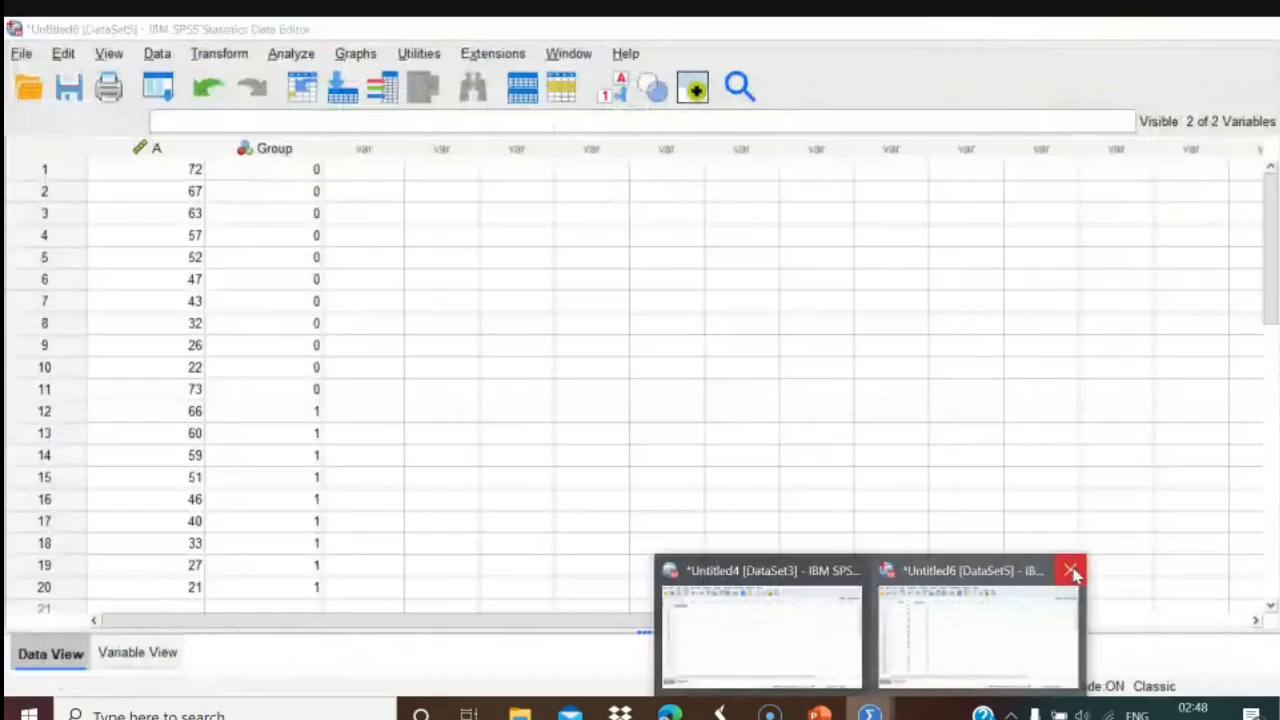
click(1070, 570)
click(648, 415)
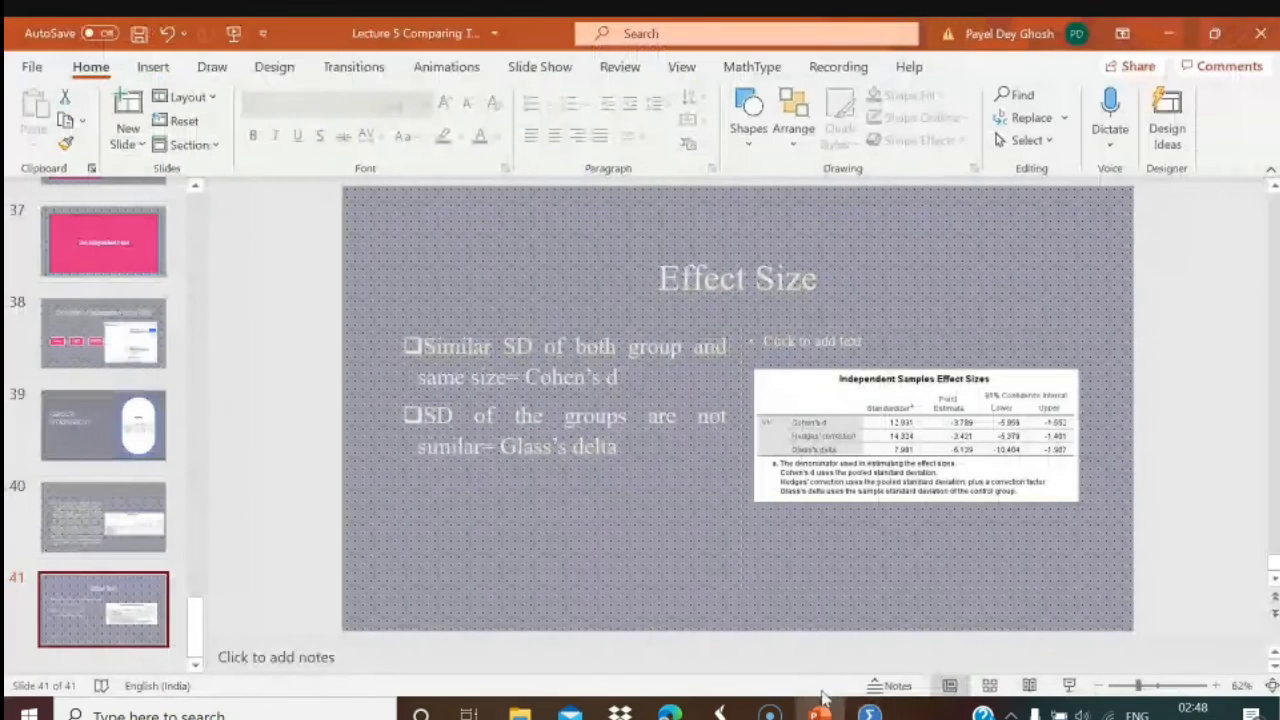
Import Sheet1 of Anxiety.xlsx into SPSS with variable names read from the first row, and look through the A and Group values.
click(869, 712)
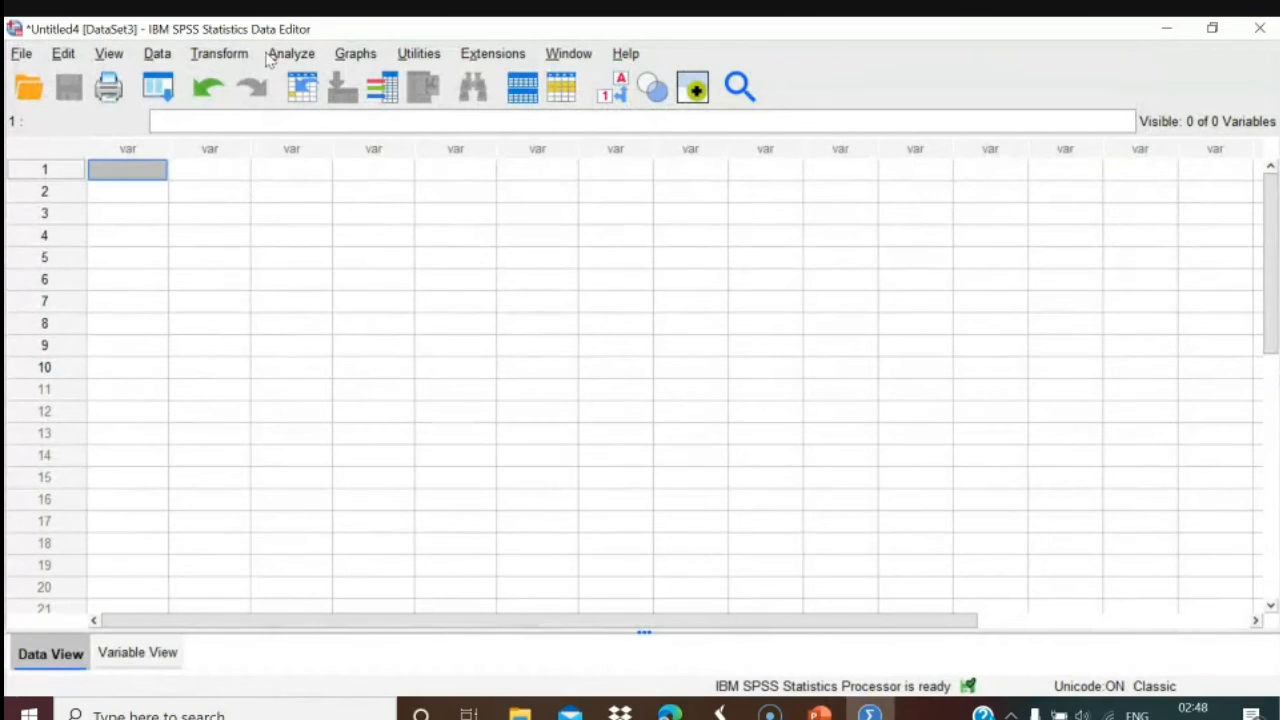
click(32, 55)
mouse_move(52, 90)
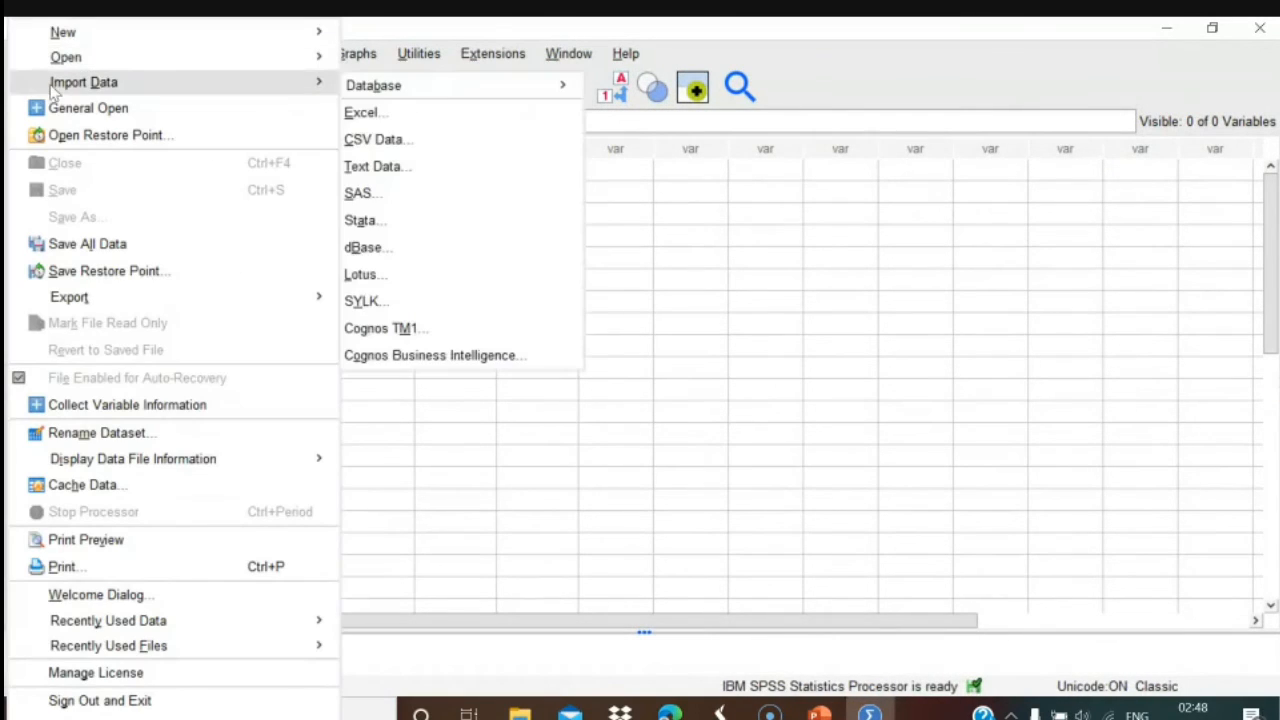
click(362, 113)
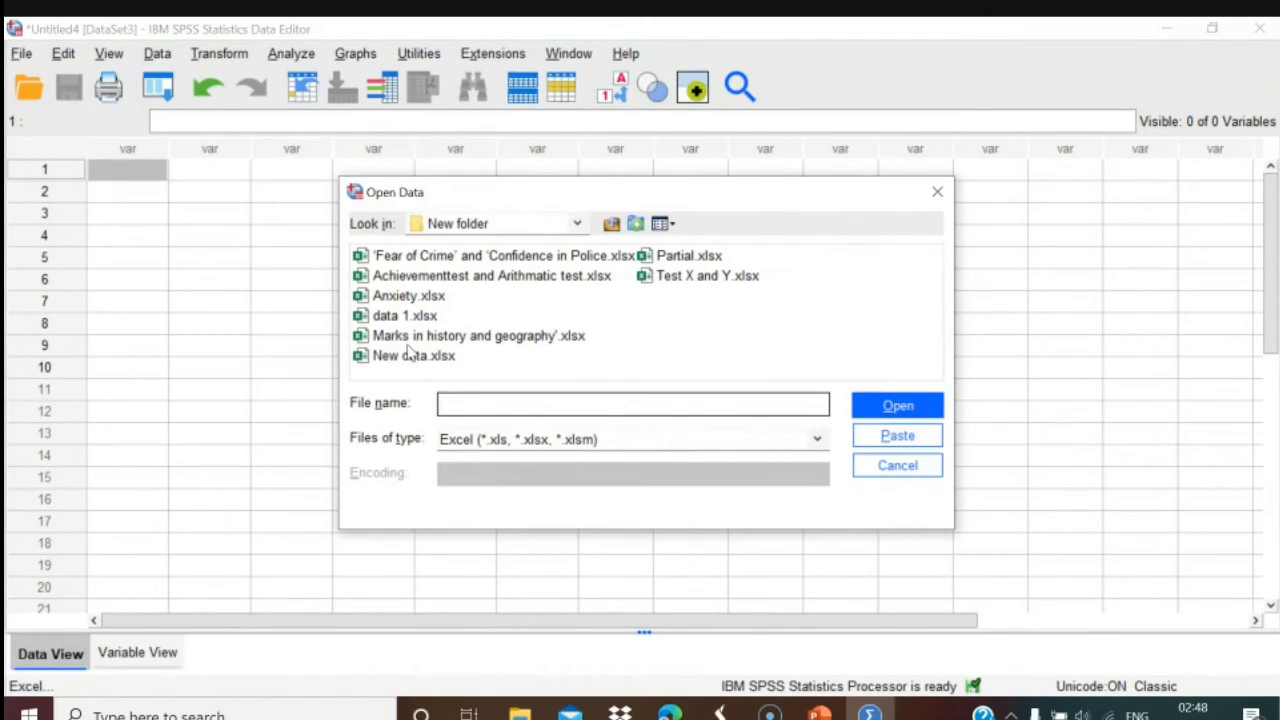
click(437, 297)
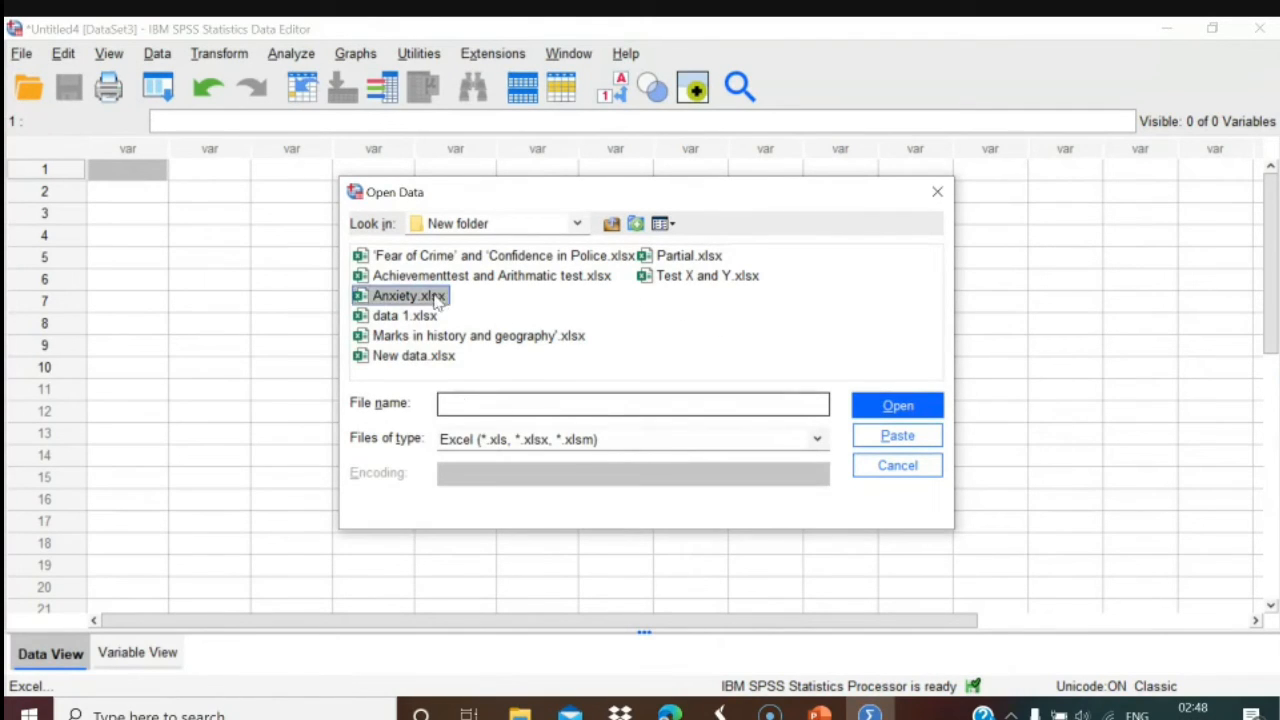
click(890, 410)
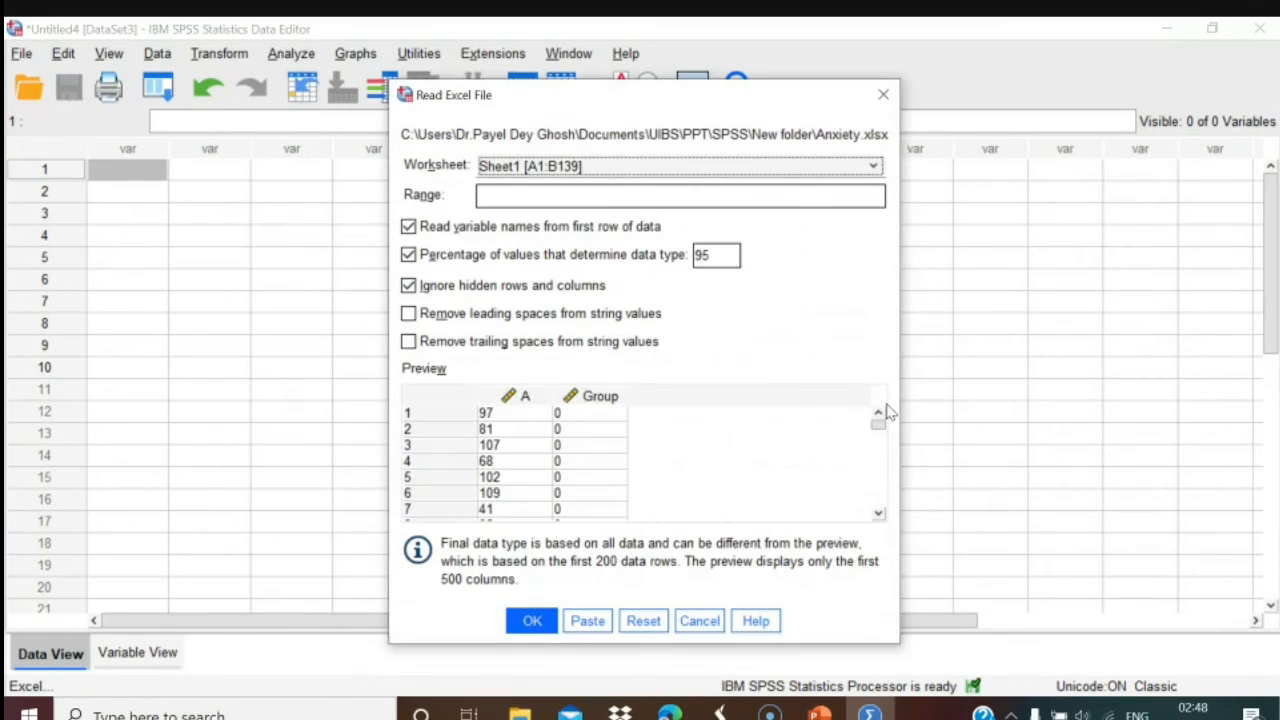
click(531, 621)
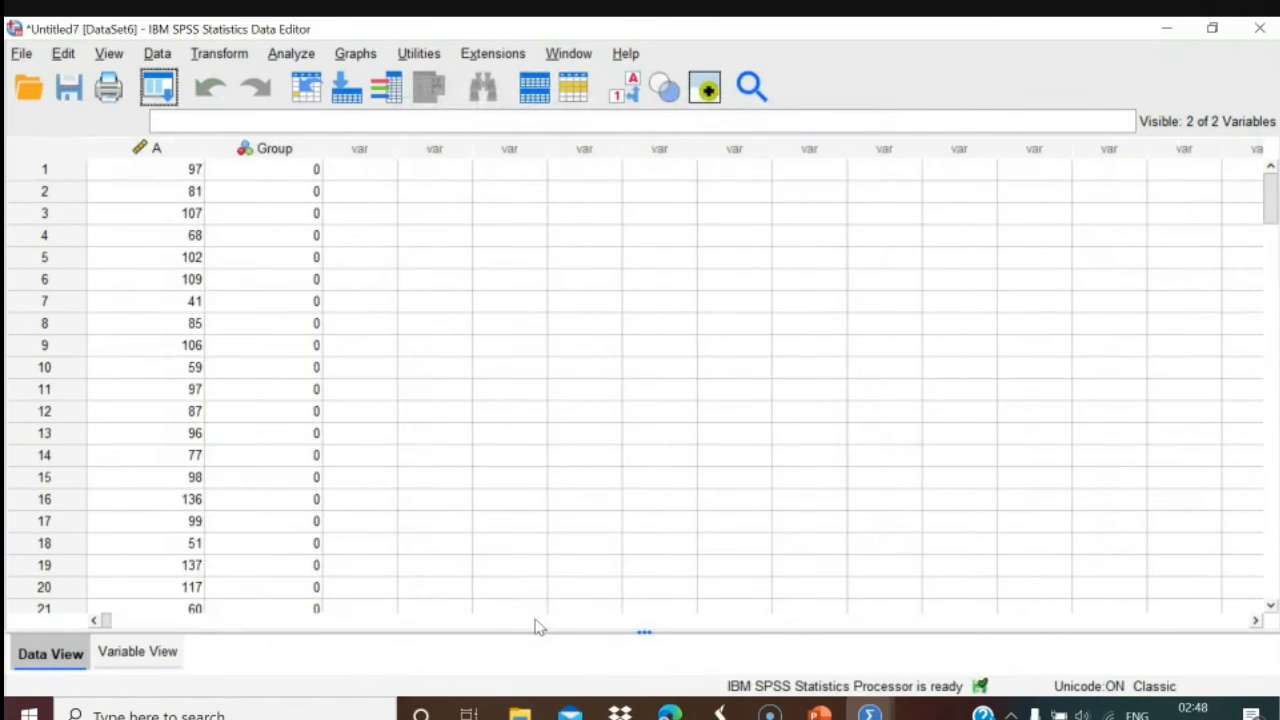
mouse_move(1267, 180)
mouse_down()
mouse_move(1275, 505)
mouse_move(1274, 185)
mouse_up()
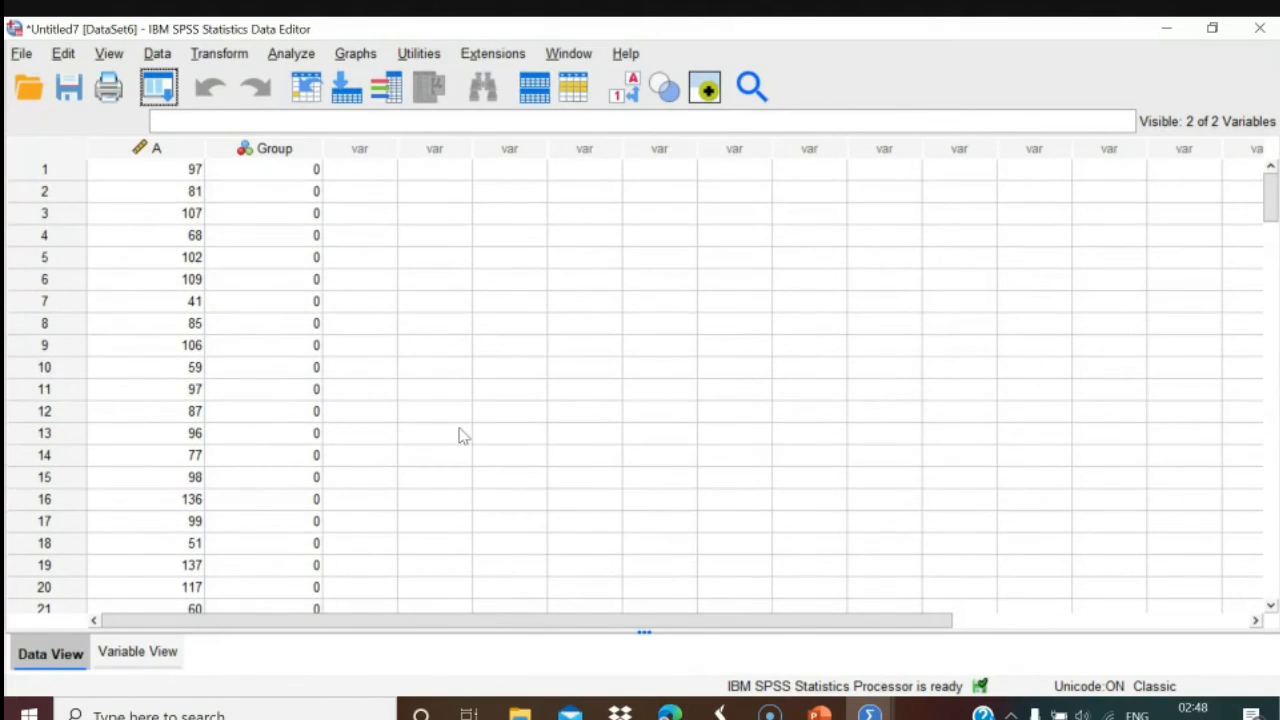
drag(1274, 207, 1275, 357)
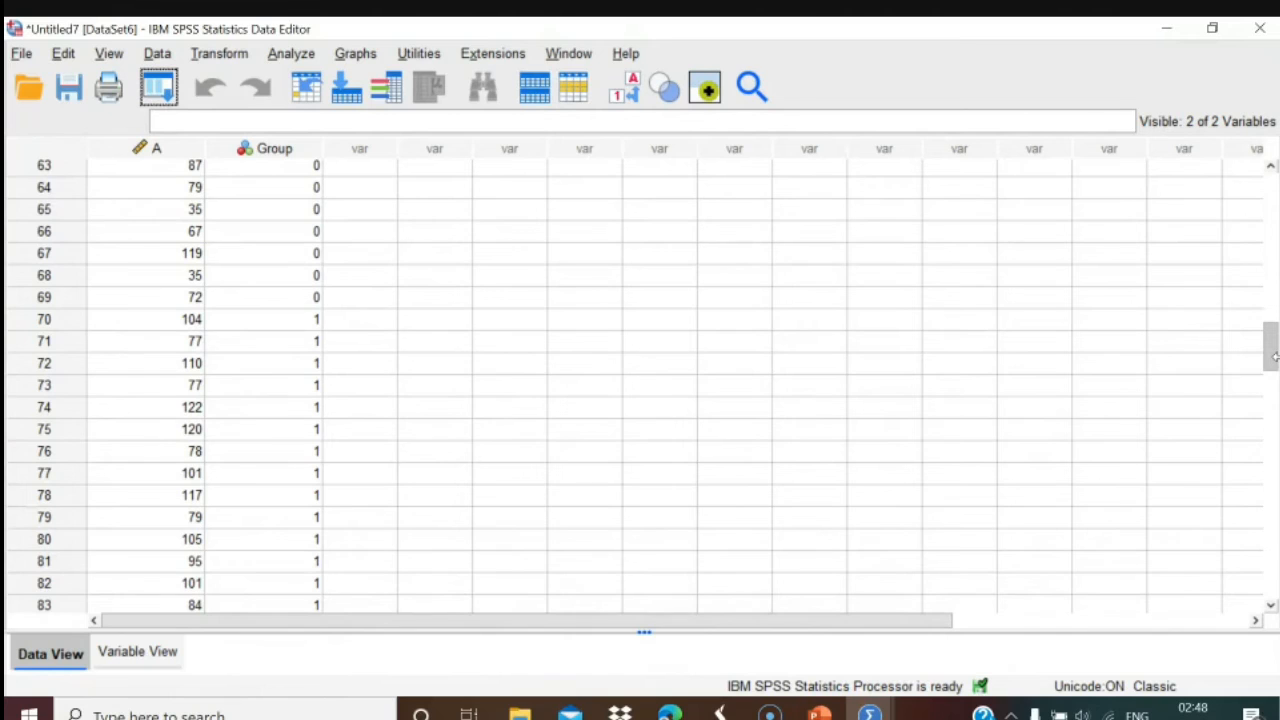
drag(1275, 357, 1274, 203)
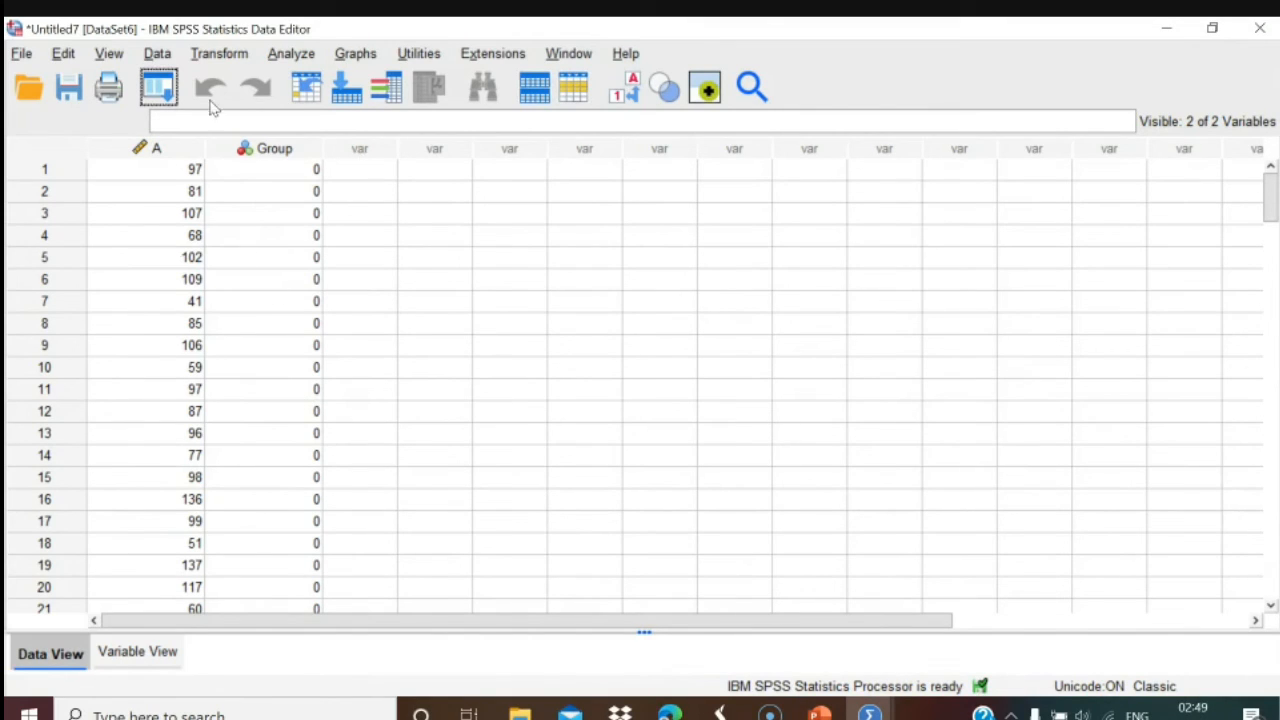
Run a Frequencies analysis with frequency tables on variables A and Group, and inspect the Group frequency table.
click(290, 55)
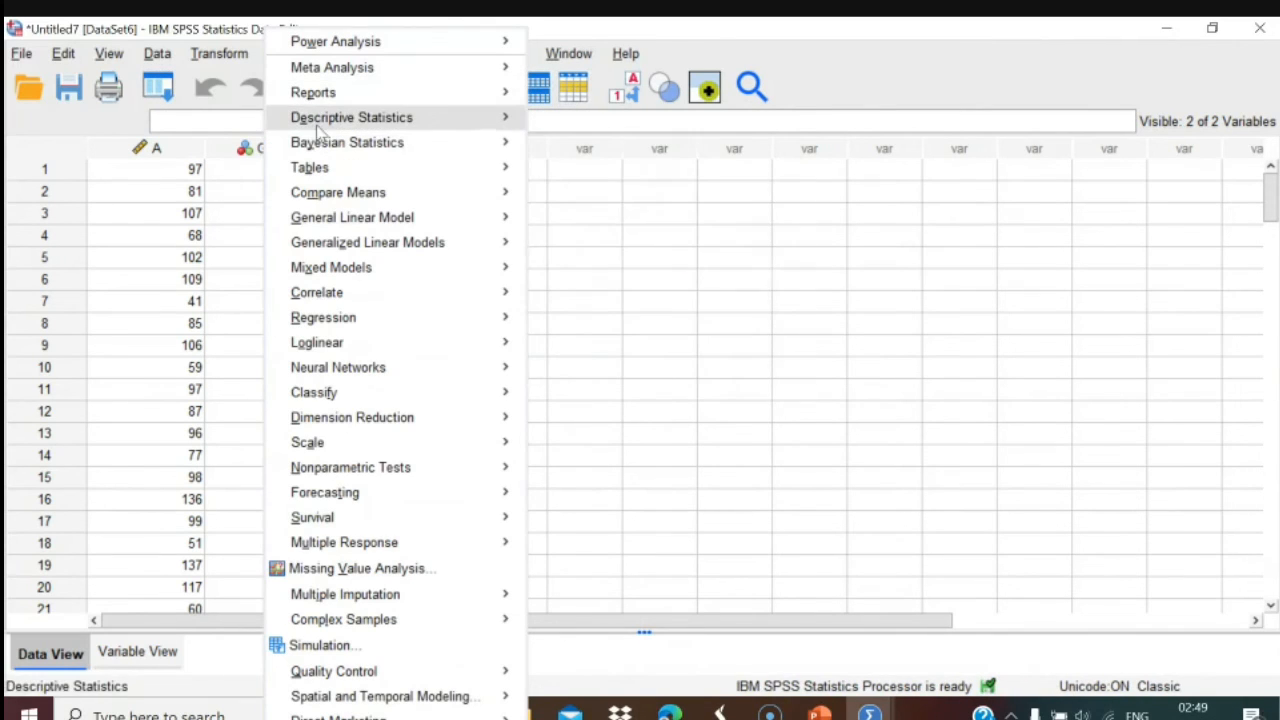
mouse_move(322, 122)
click(584, 121)
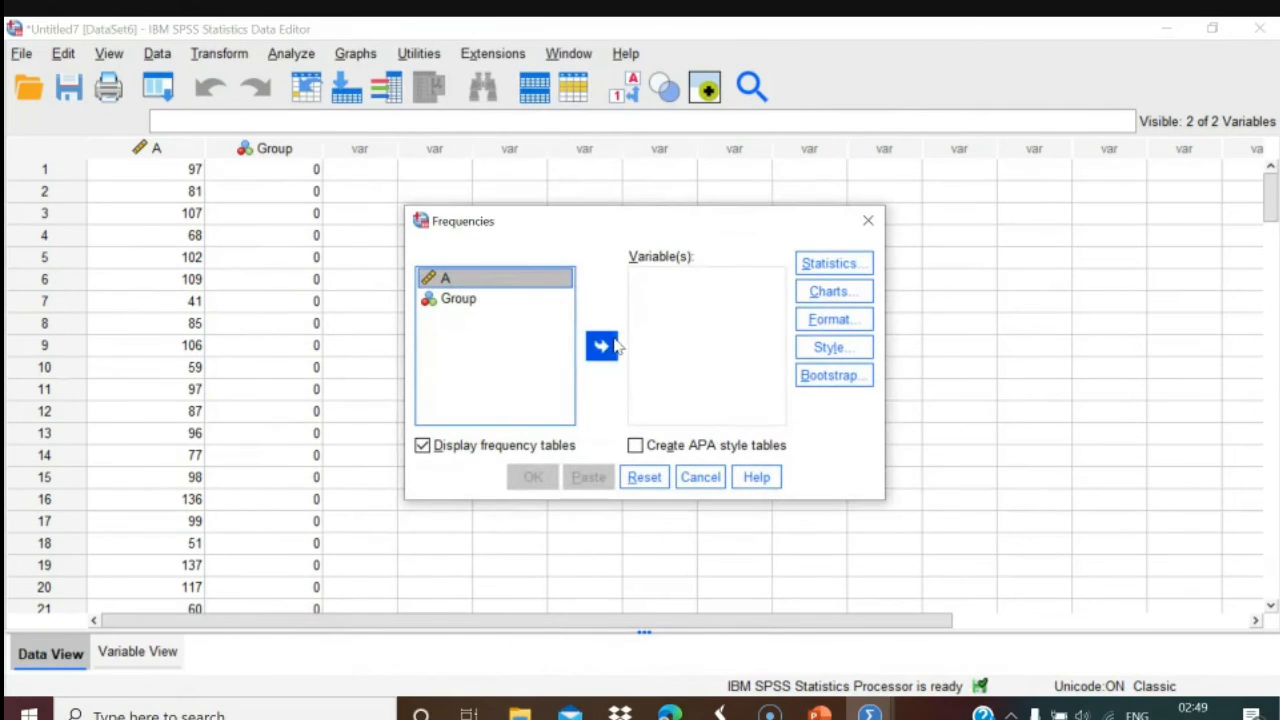
click(603, 346)
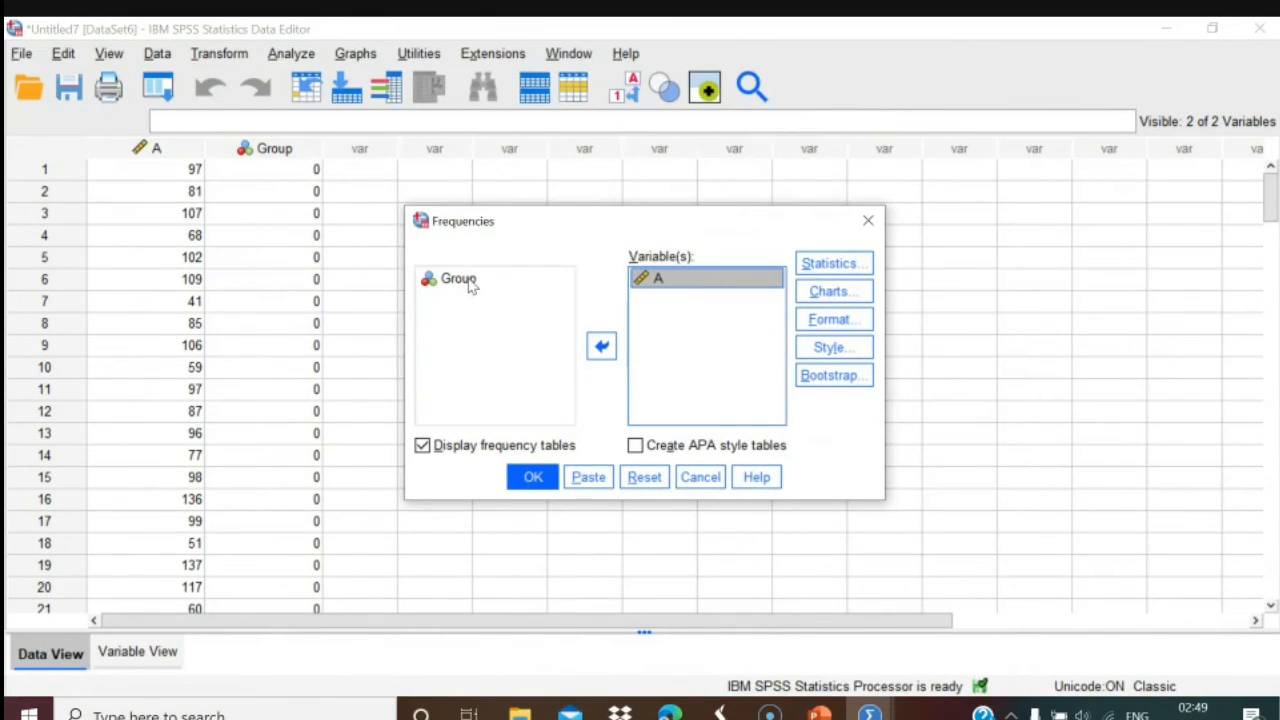
click(466, 281)
click(601, 350)
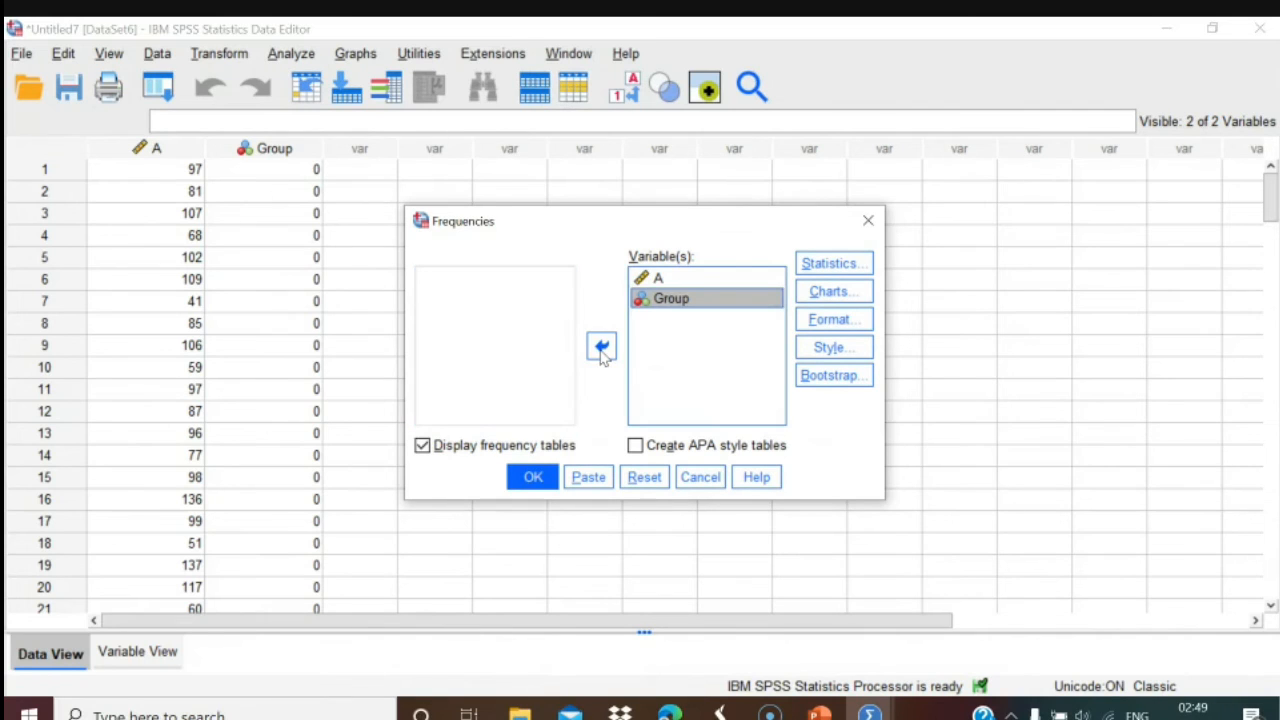
click(535, 477)
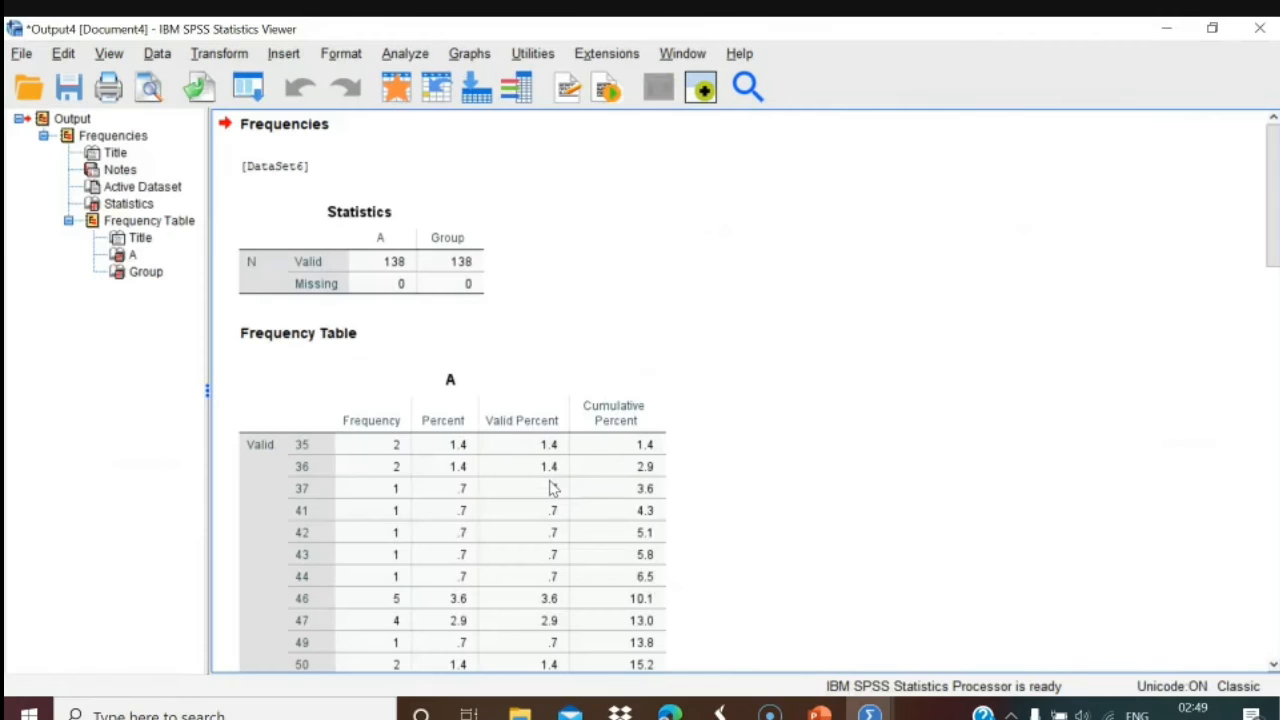
scroll(526, 400, down, 10)
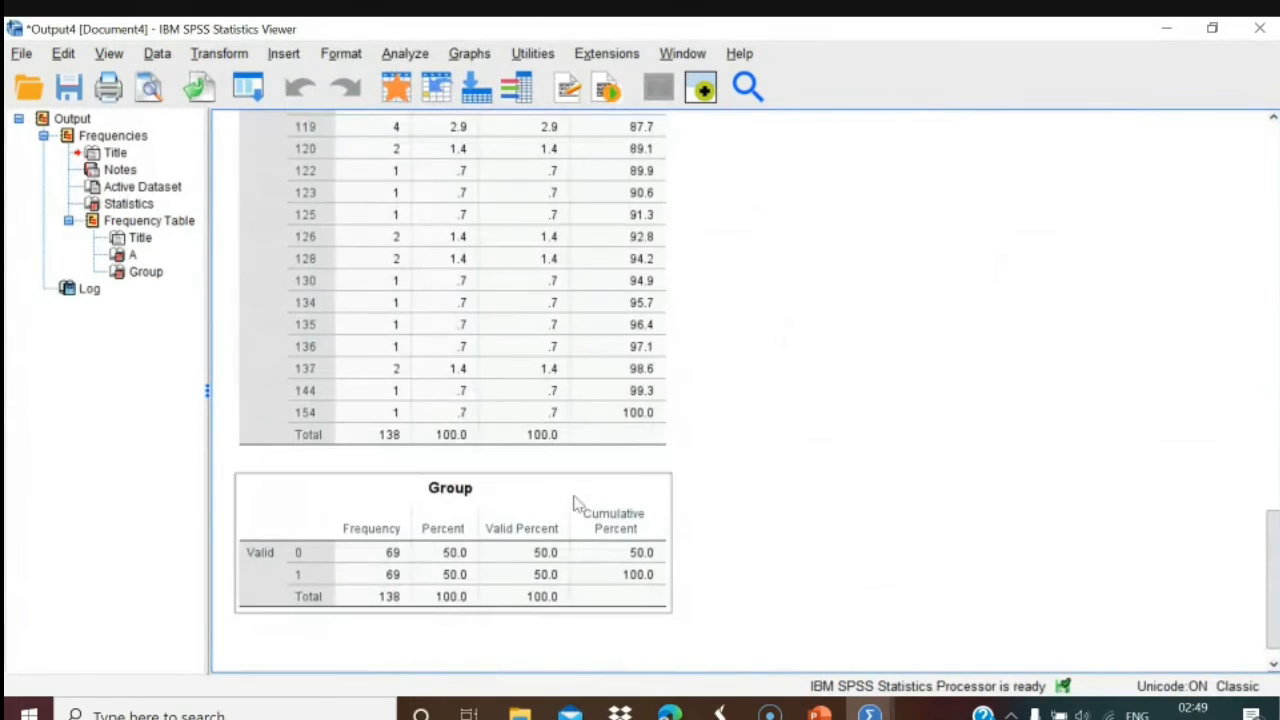
click(372, 566)
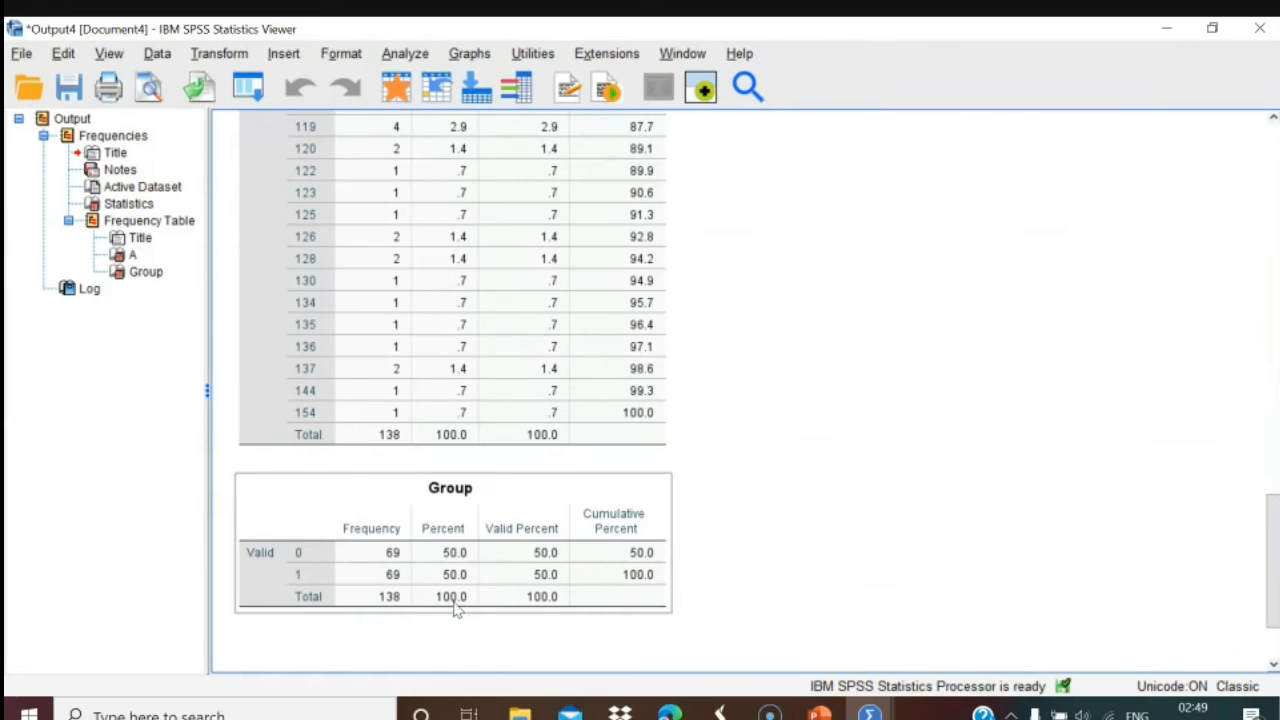
Rerun the Frequencies analysis on A and Group with APA style tables, and inspect the resulting Group table.
click(974, 437)
click(570, 364)
click(834, 370)
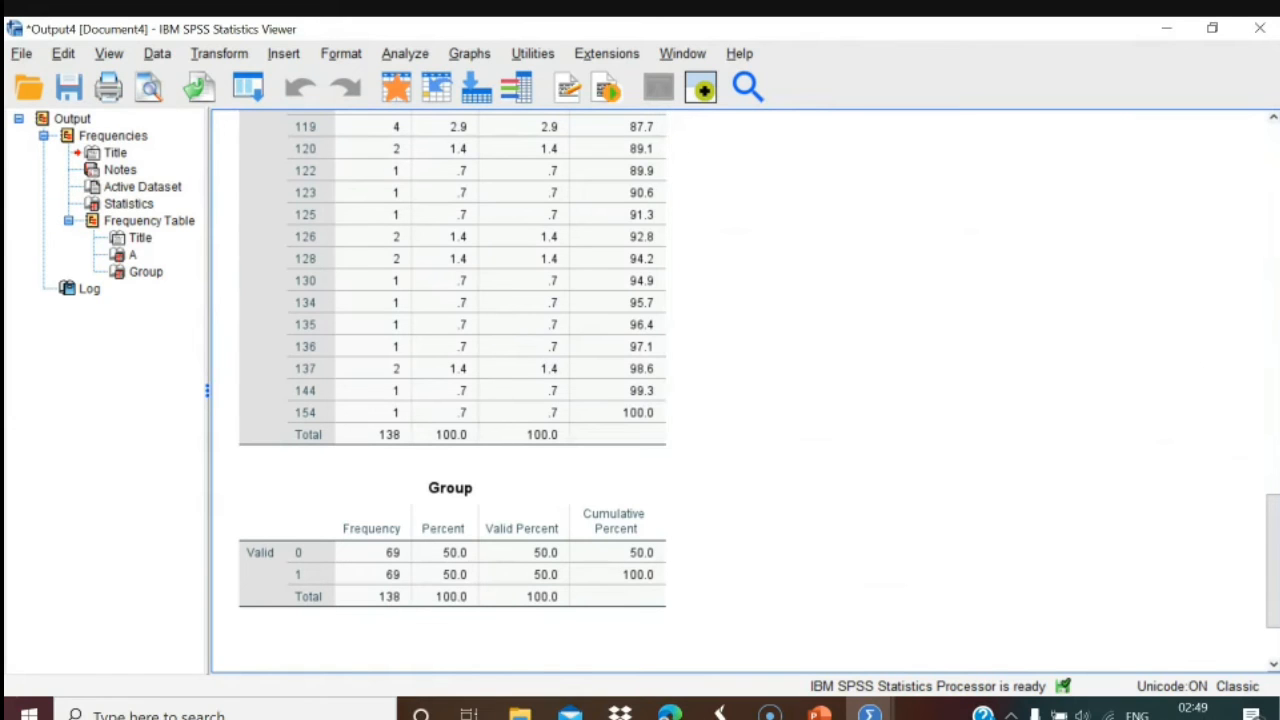
drag(1273, 500, 1246, 160)
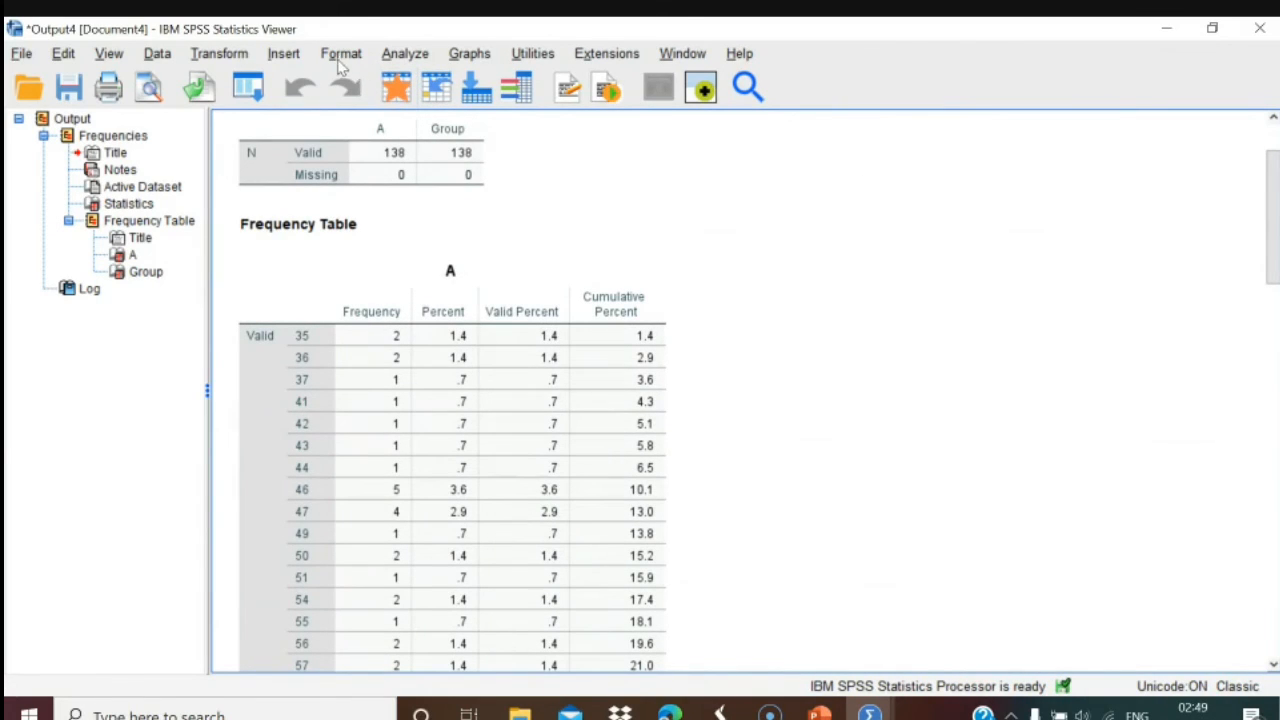
click(399, 55)
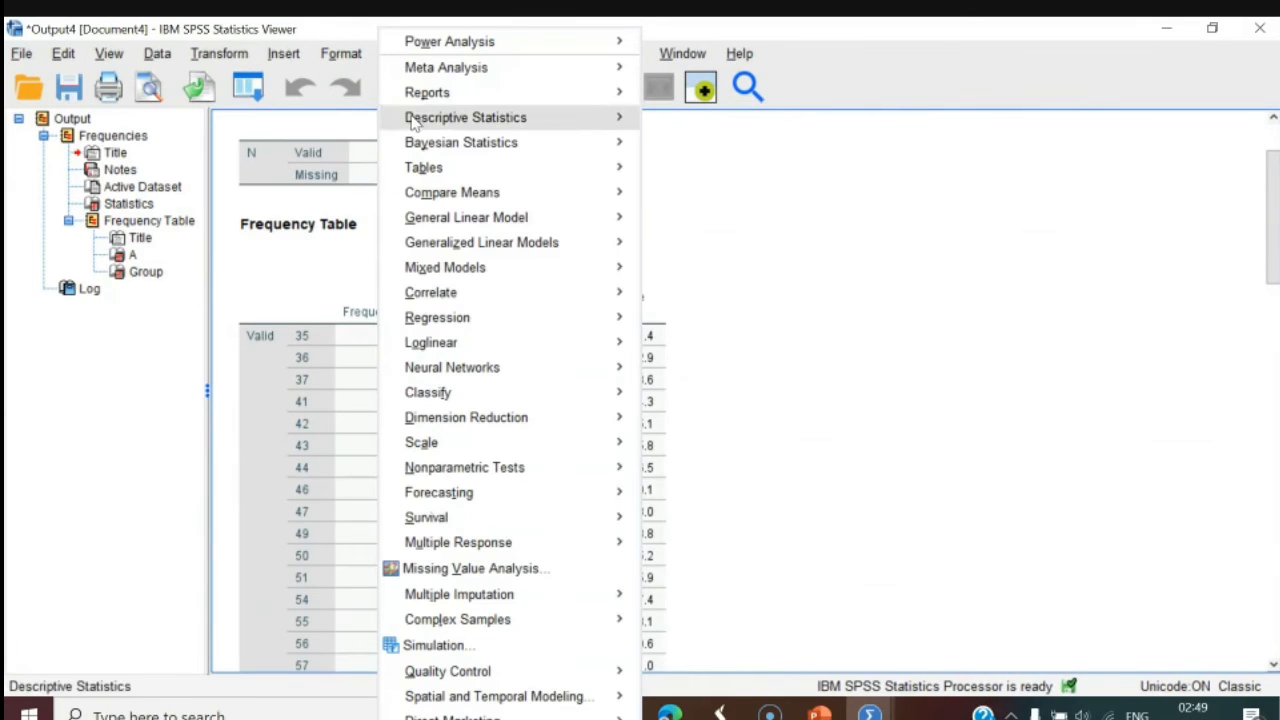
mouse_move(563, 125)
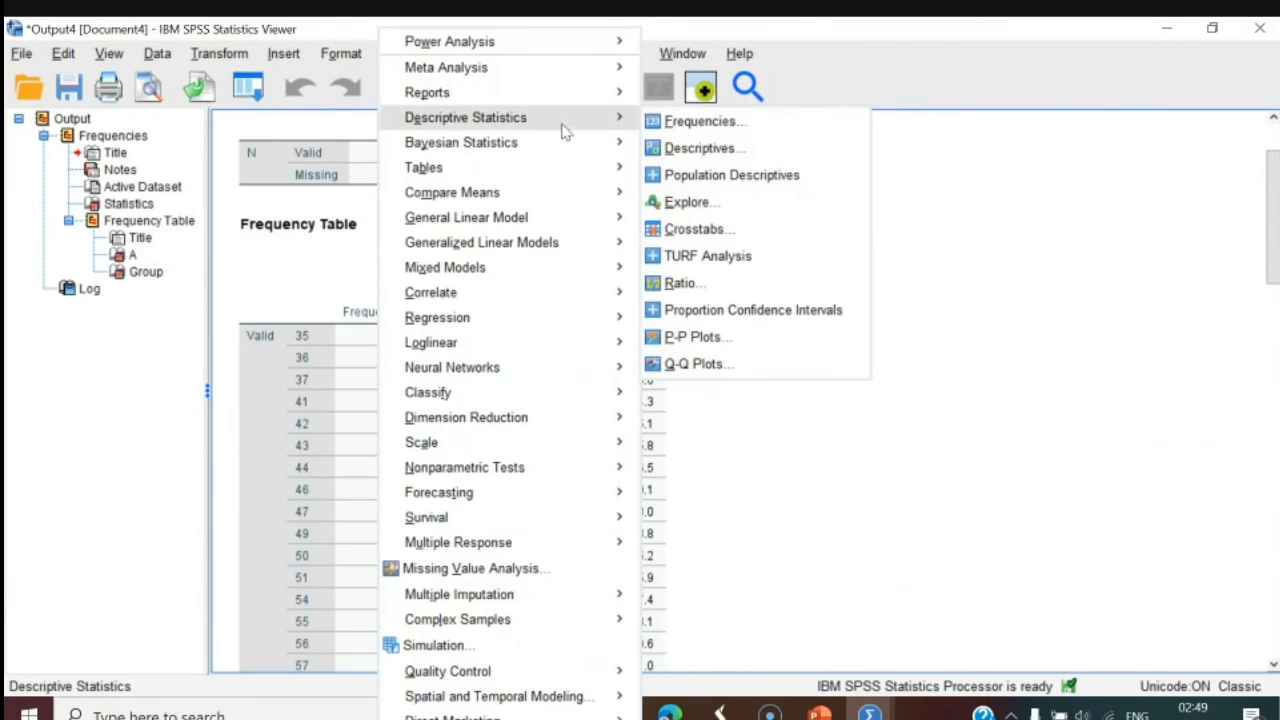
click(690, 121)
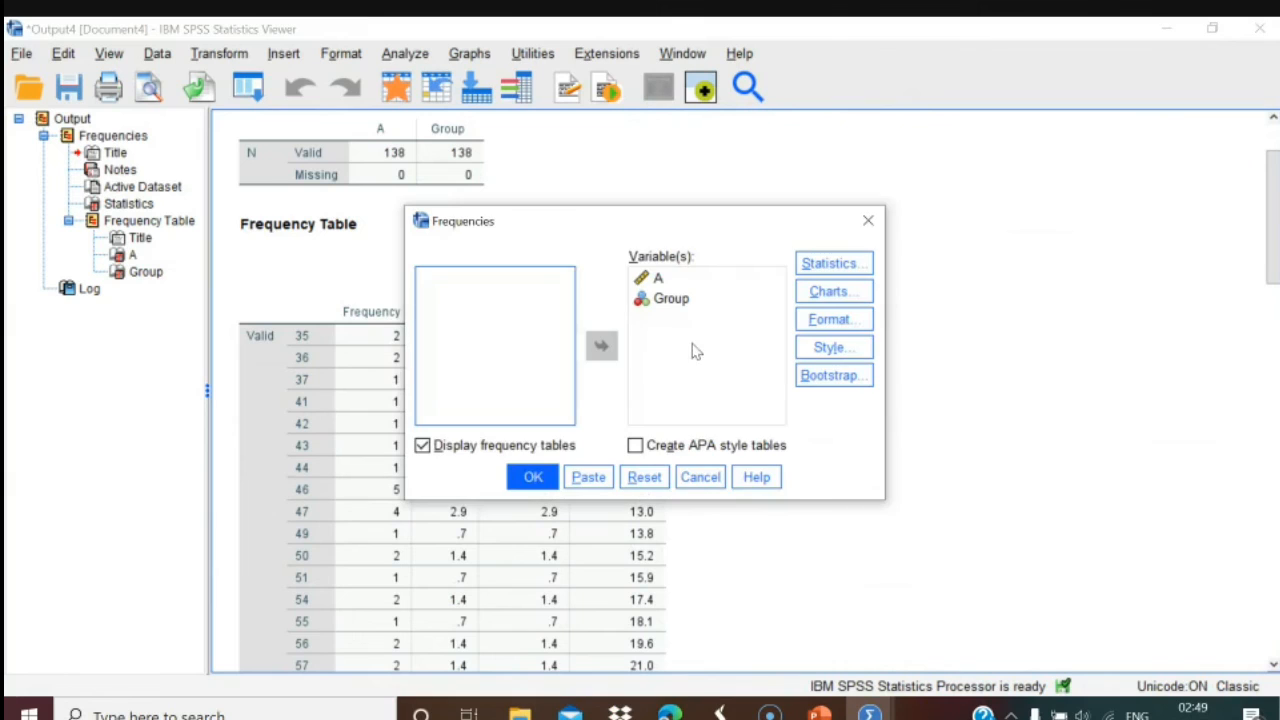
click(637, 446)
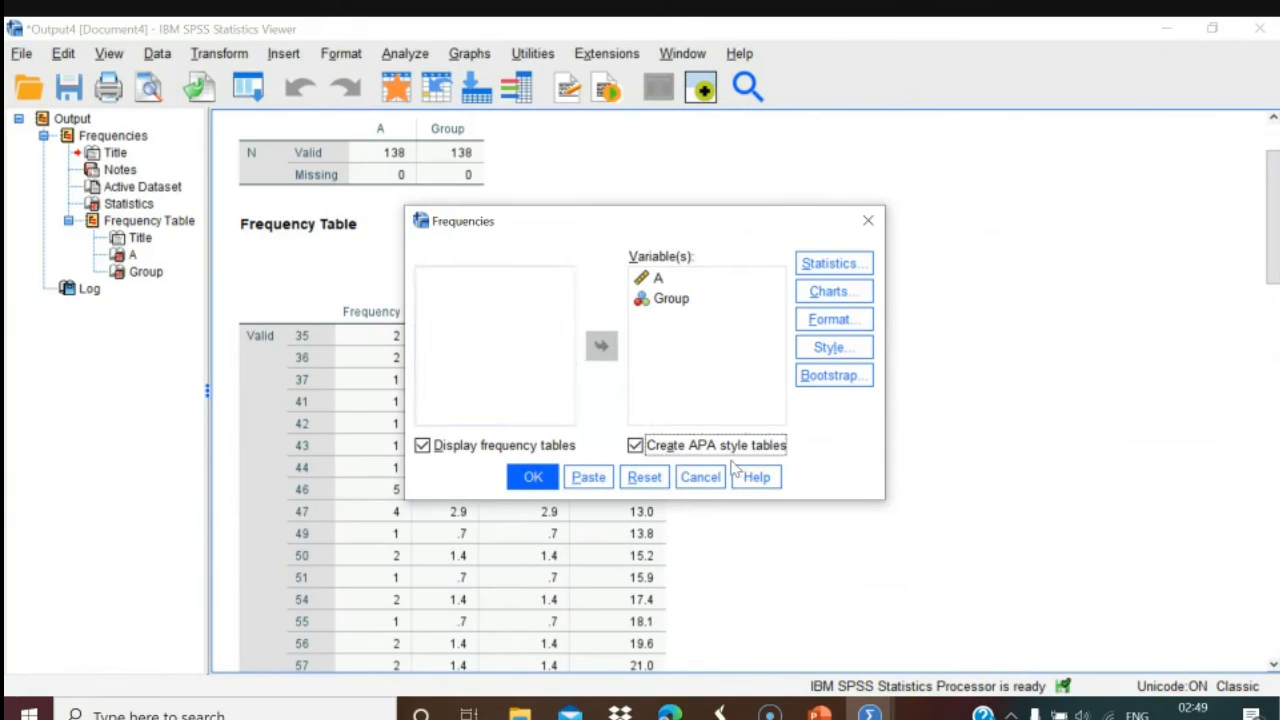
click(541, 484)
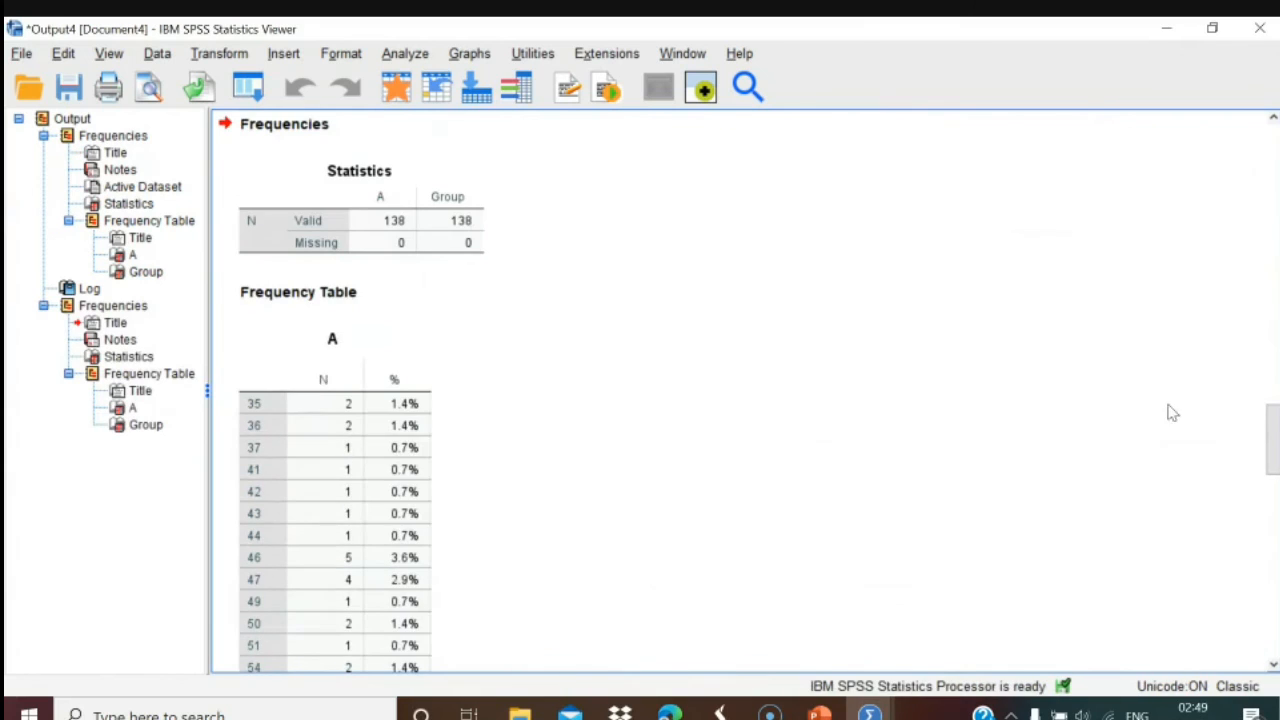
drag(1271, 416, 1273, 627)
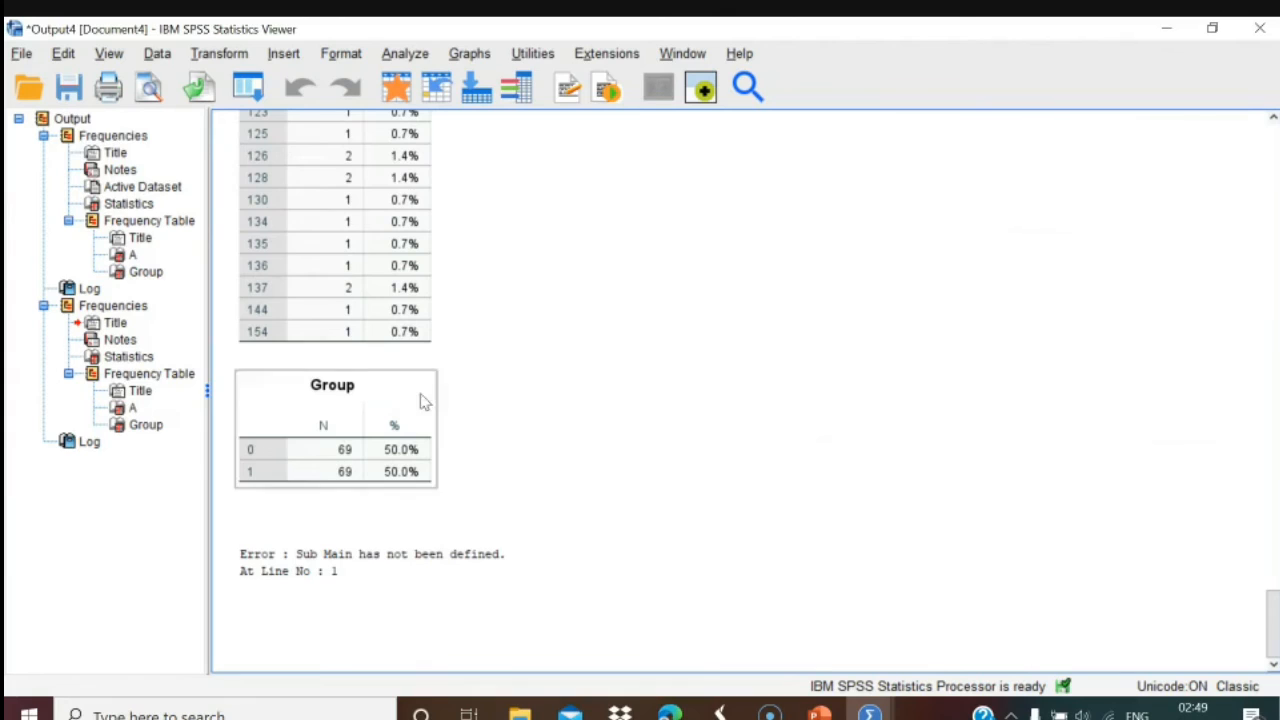
Collapse the whole Output outline and switch to the Untitled7 [DataSet6] data window.
click(18, 119)
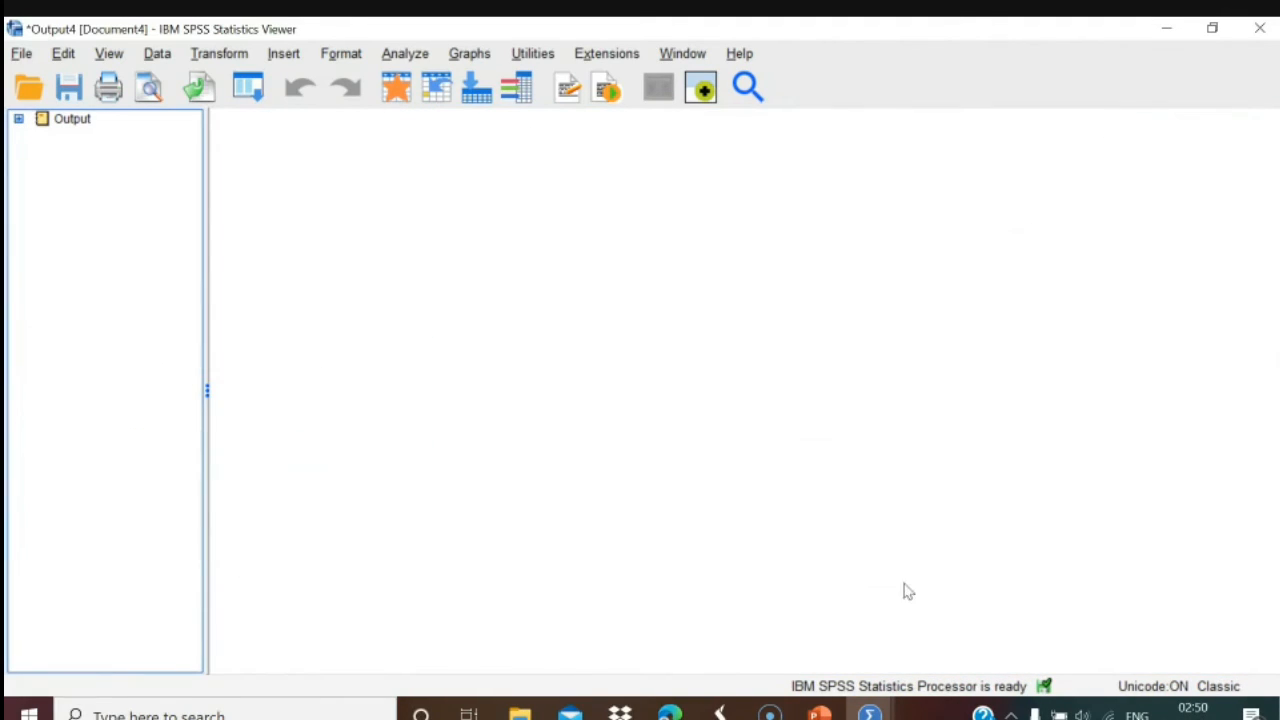
click(819, 713)
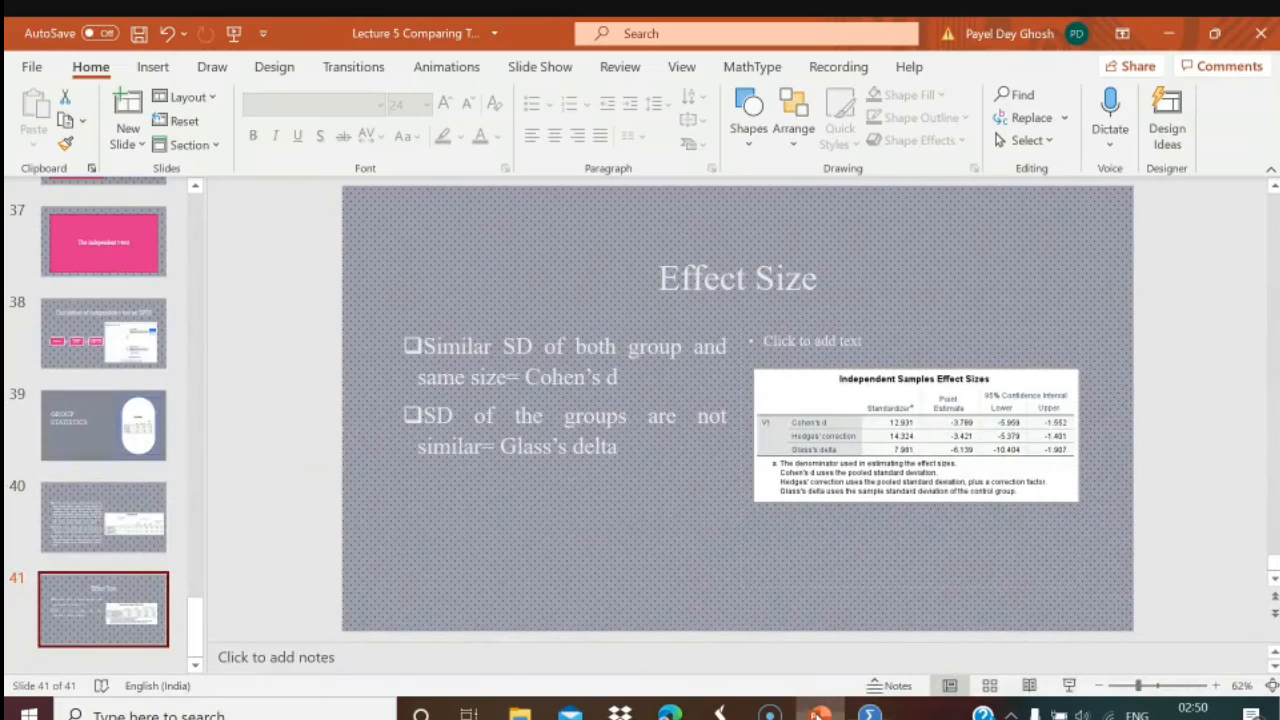
mouse_move(868, 713)
click(829, 640)
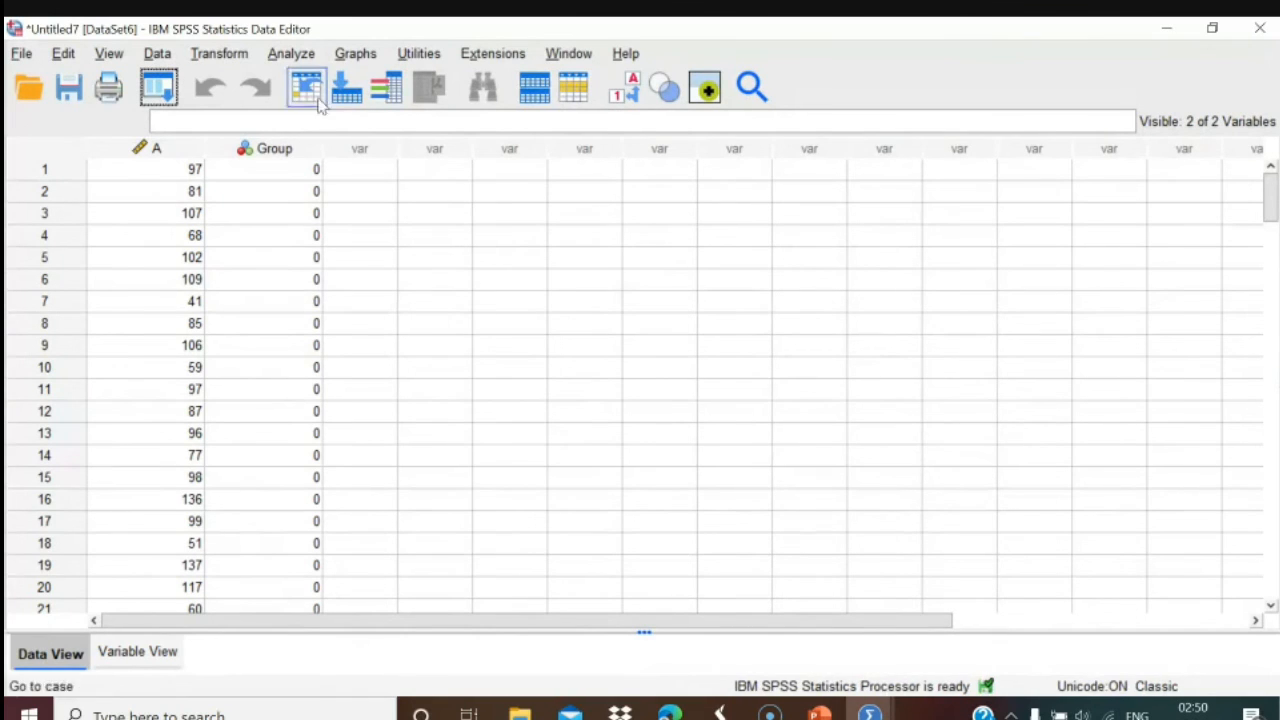
Create a simple error bar chart of A by Group for groups of cases, with 95% confidence intervals for the mean, and view it.
click(356, 55)
mouse_move(386, 246)
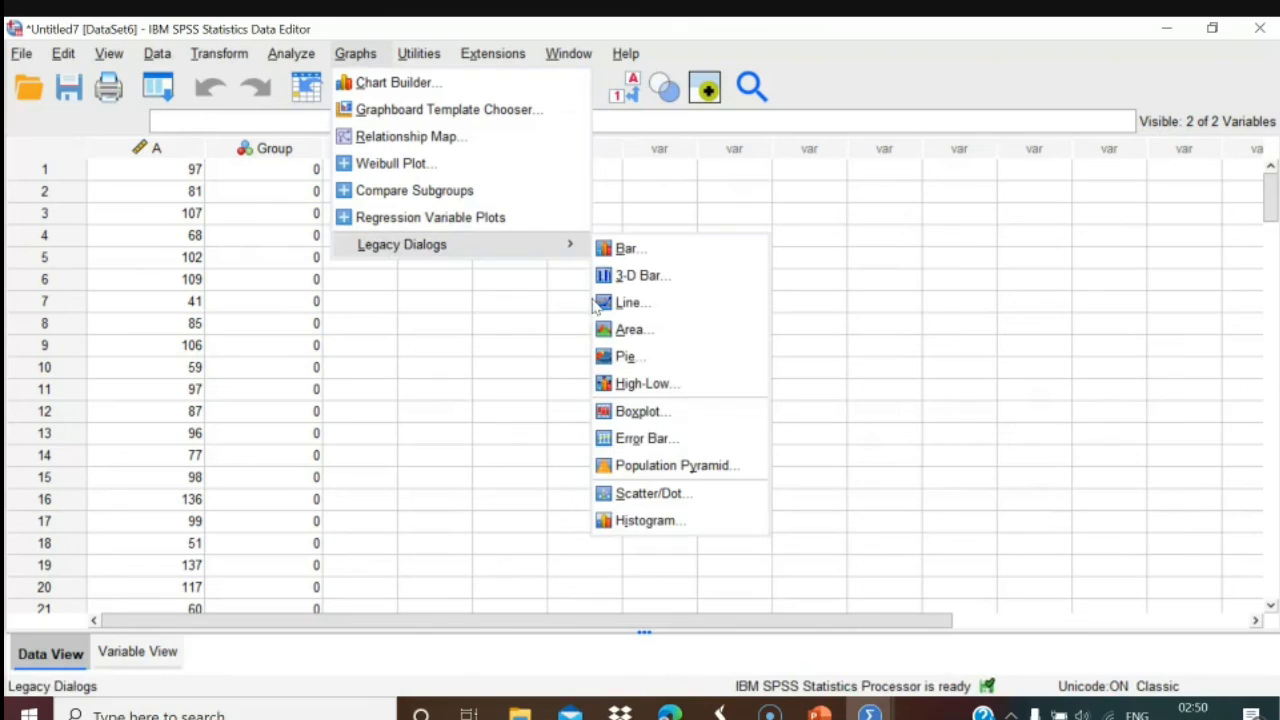
click(632, 439)
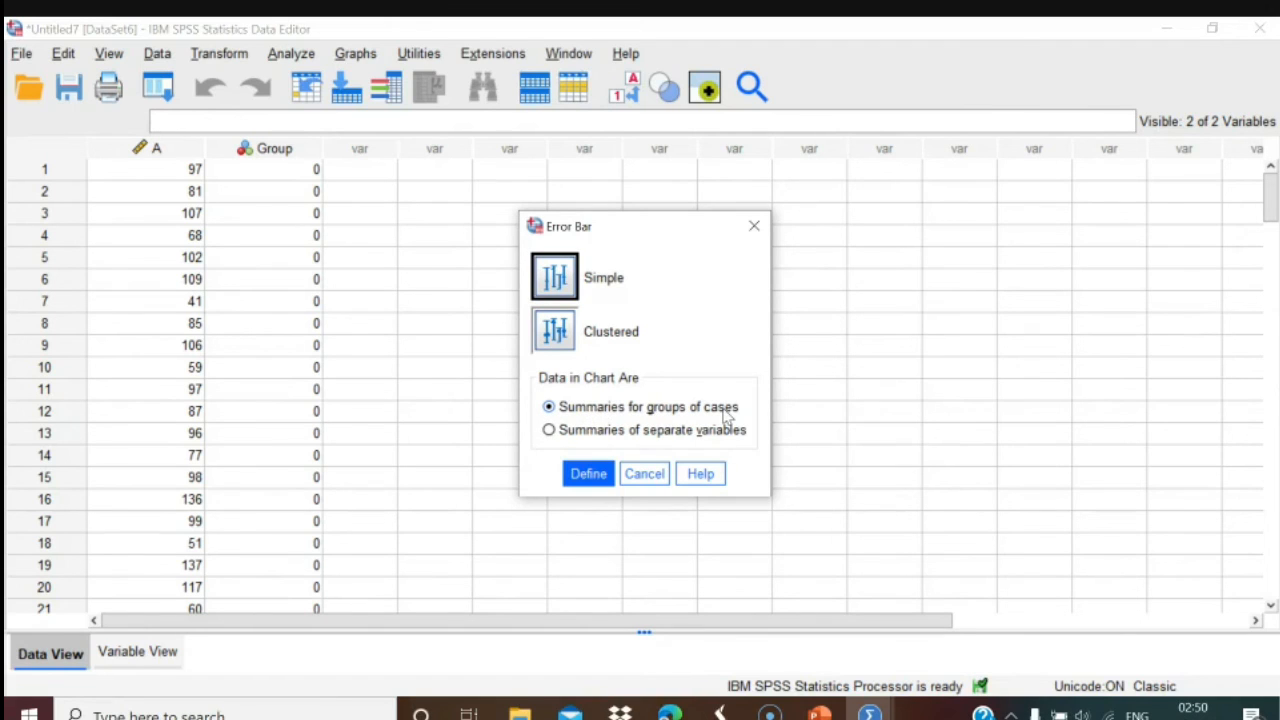
click(576, 478)
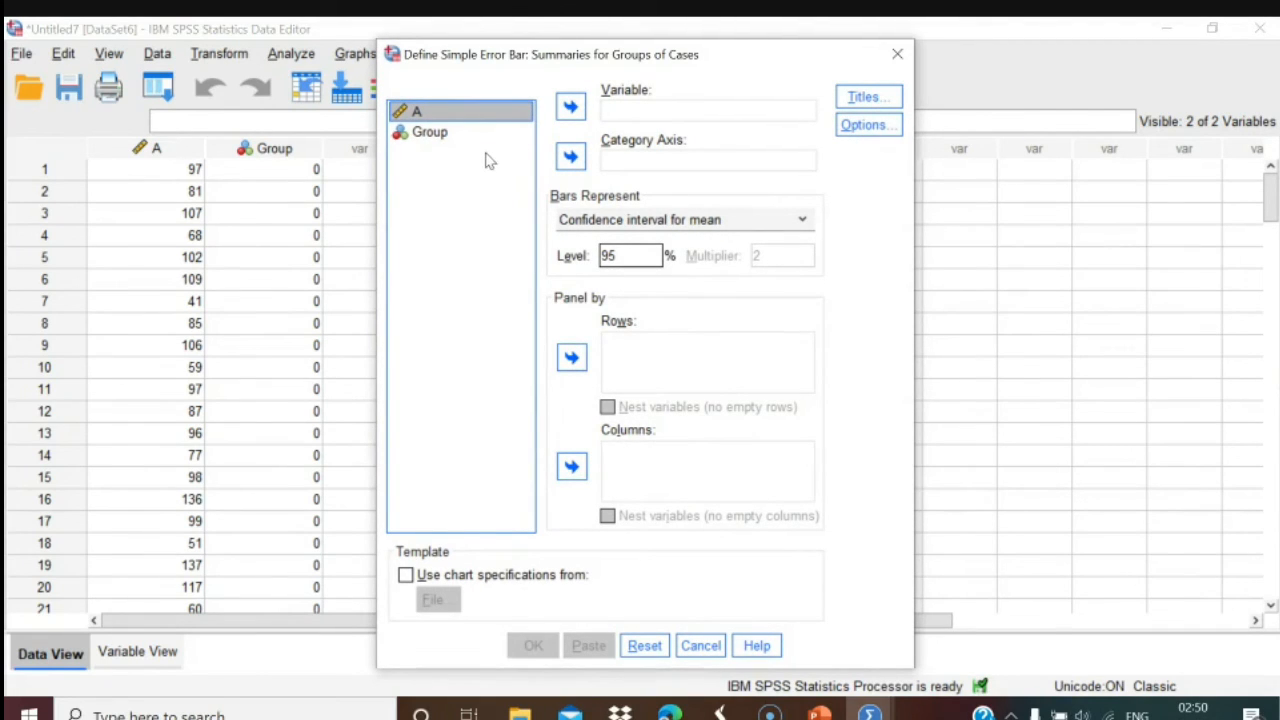
click(568, 110)
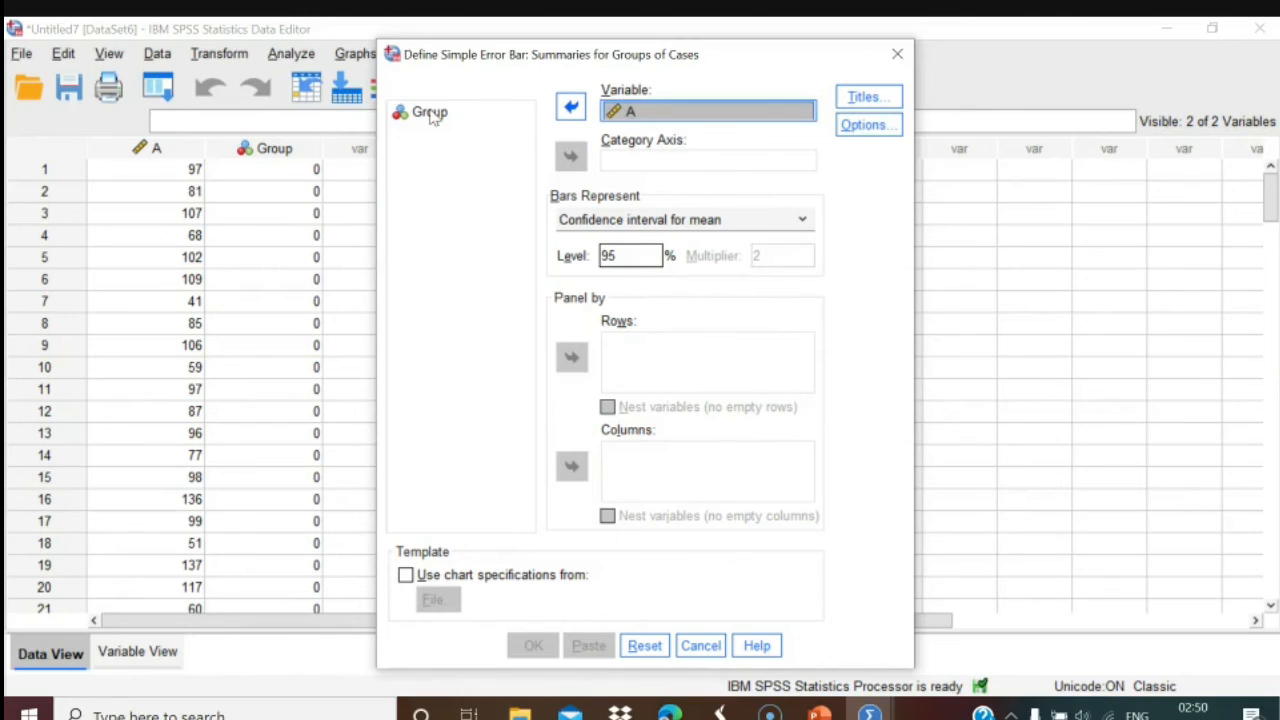
click(435, 114)
click(570, 157)
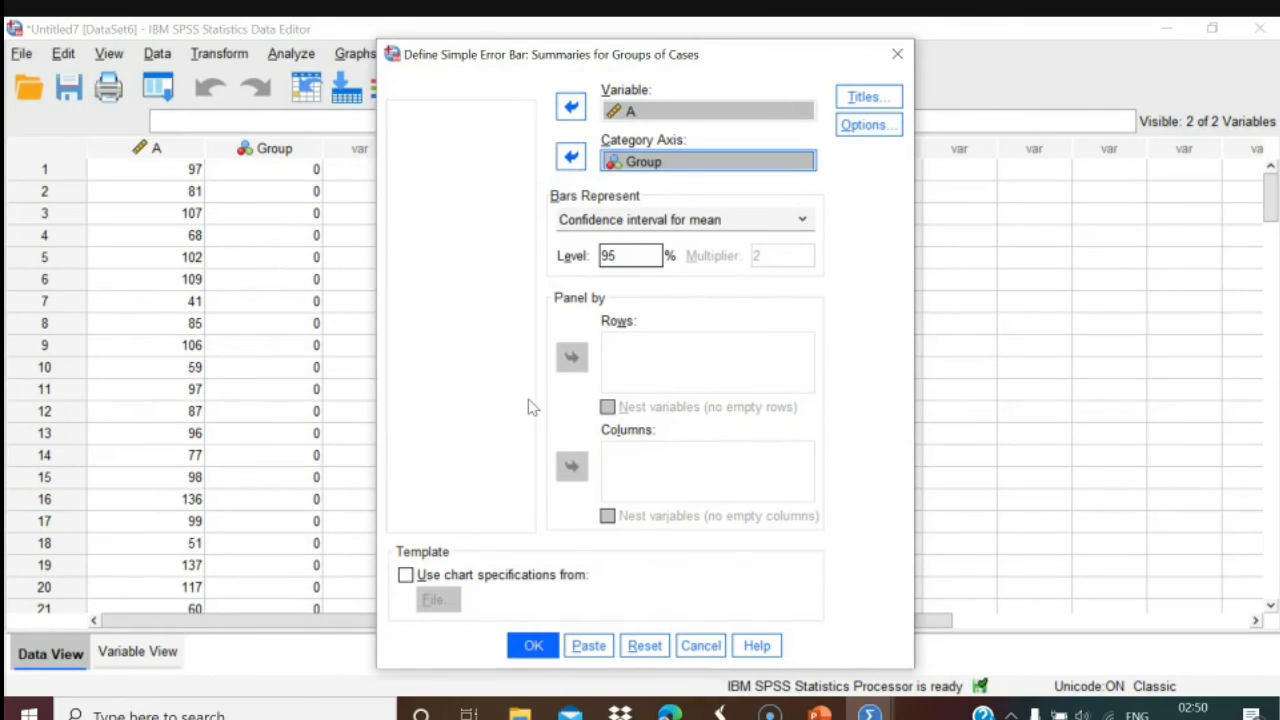
click(533, 645)
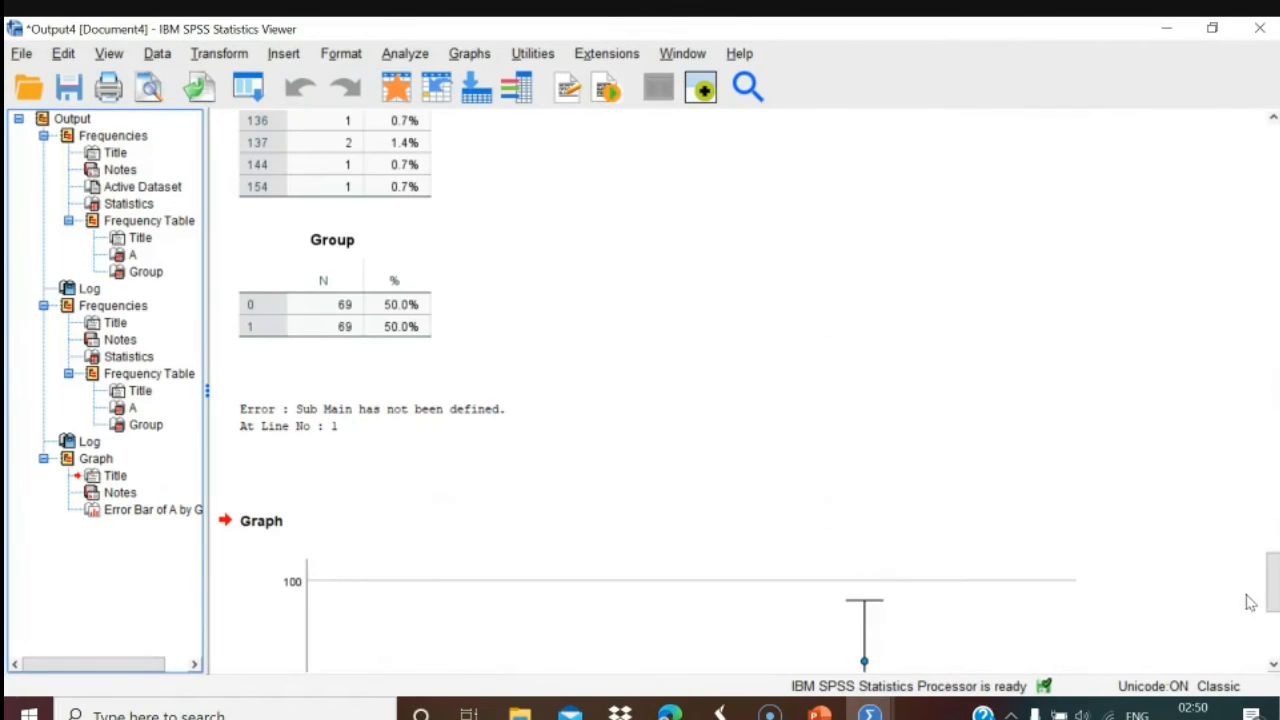
drag(1272, 596, 1272, 632)
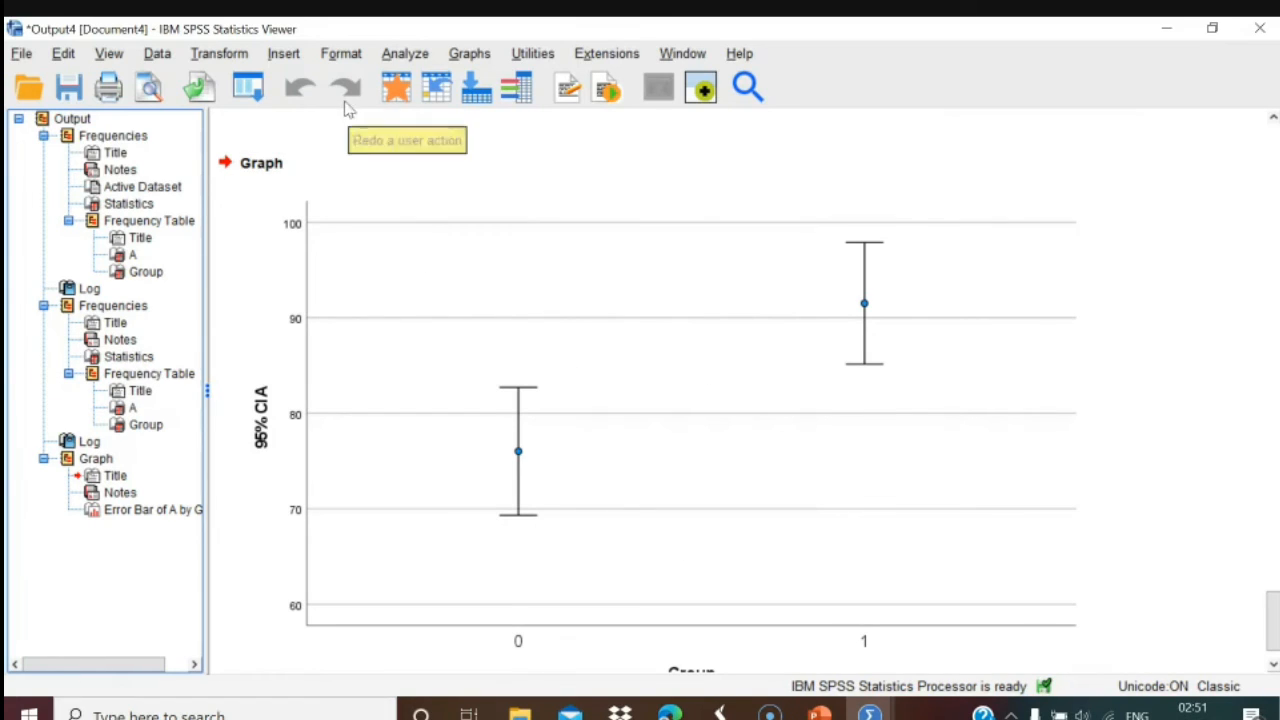
Create a simple boxplot of A with Group on the category axis, using summaries for groups of cases, and examine it.
click(400, 54)
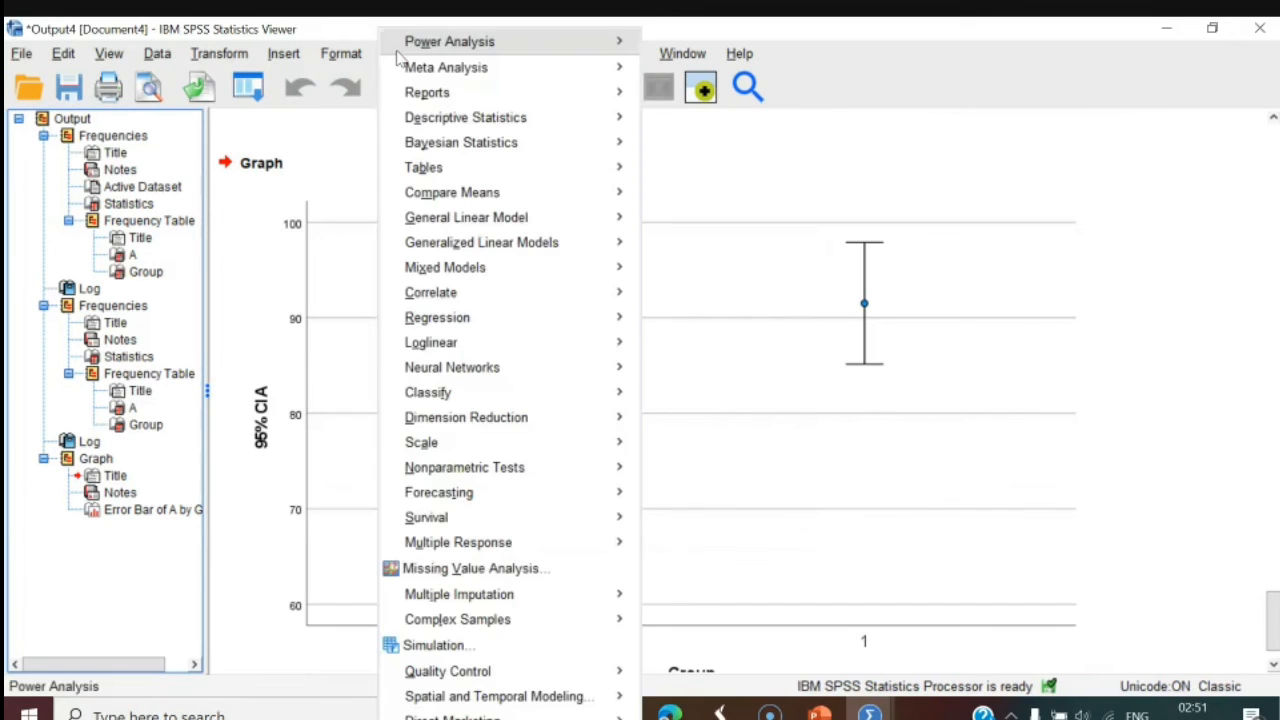
mouse_move(340, 58)
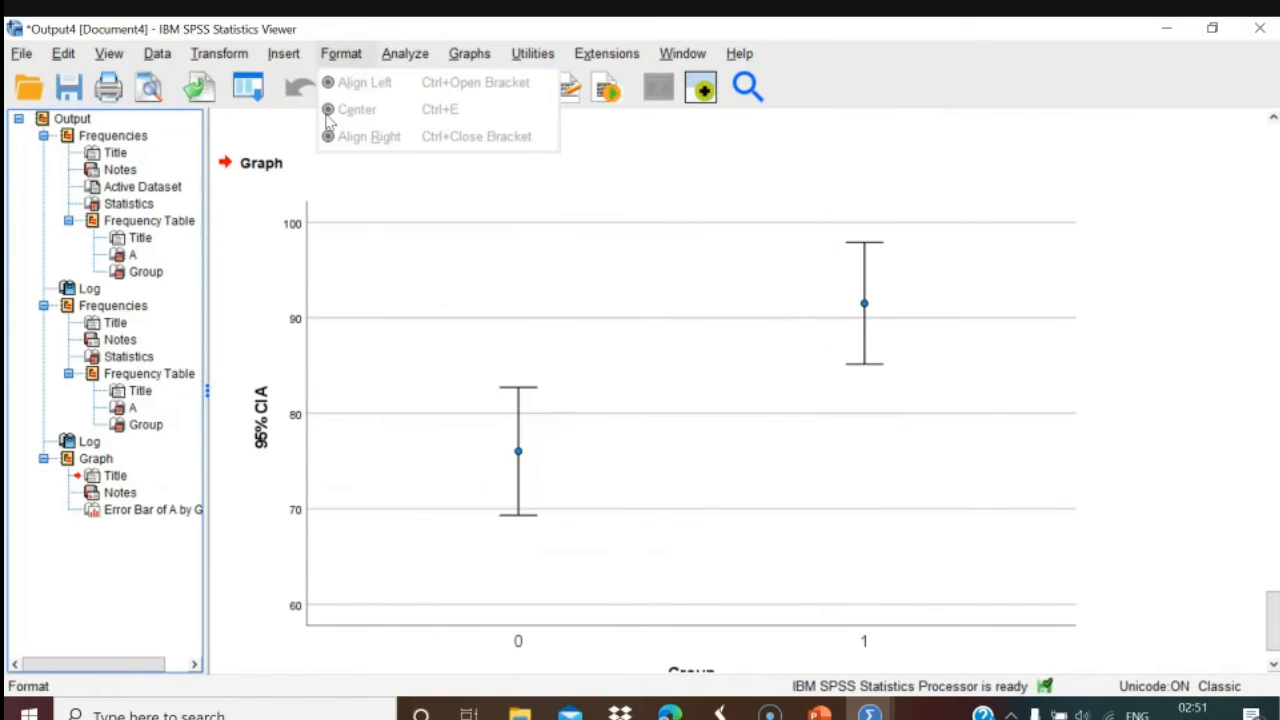
mouse_move(465, 56)
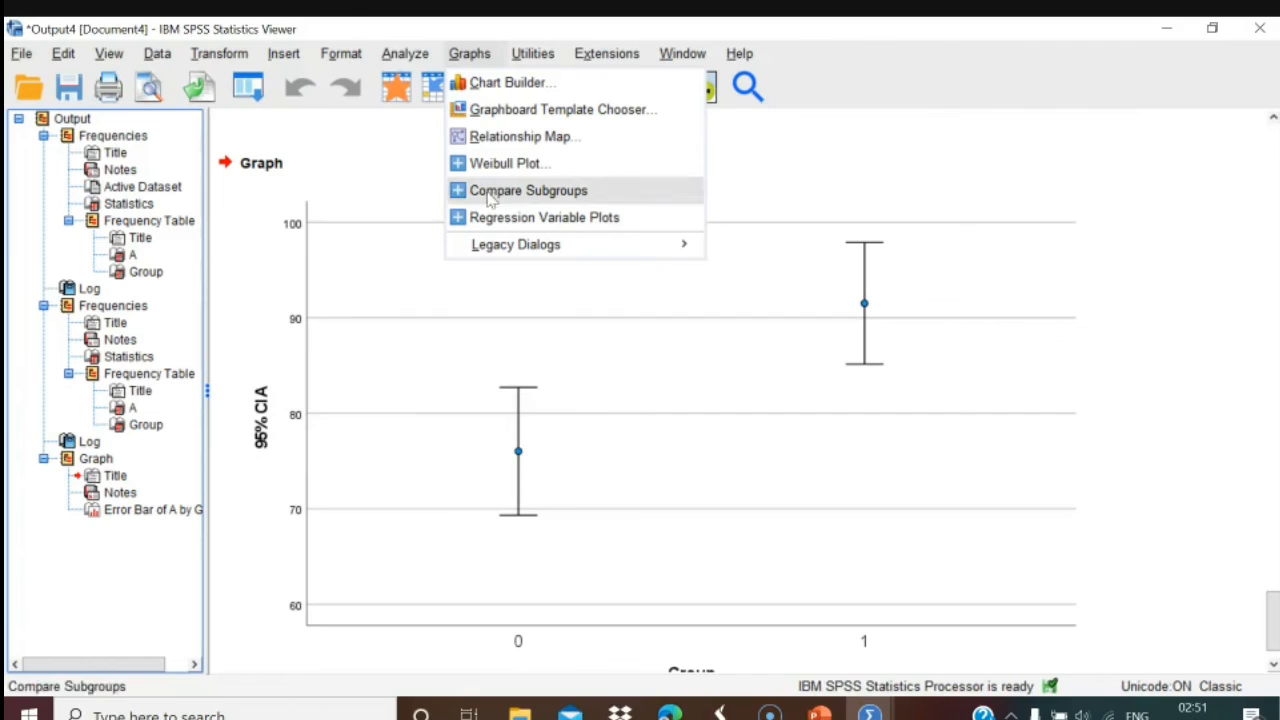
mouse_move(502, 240)
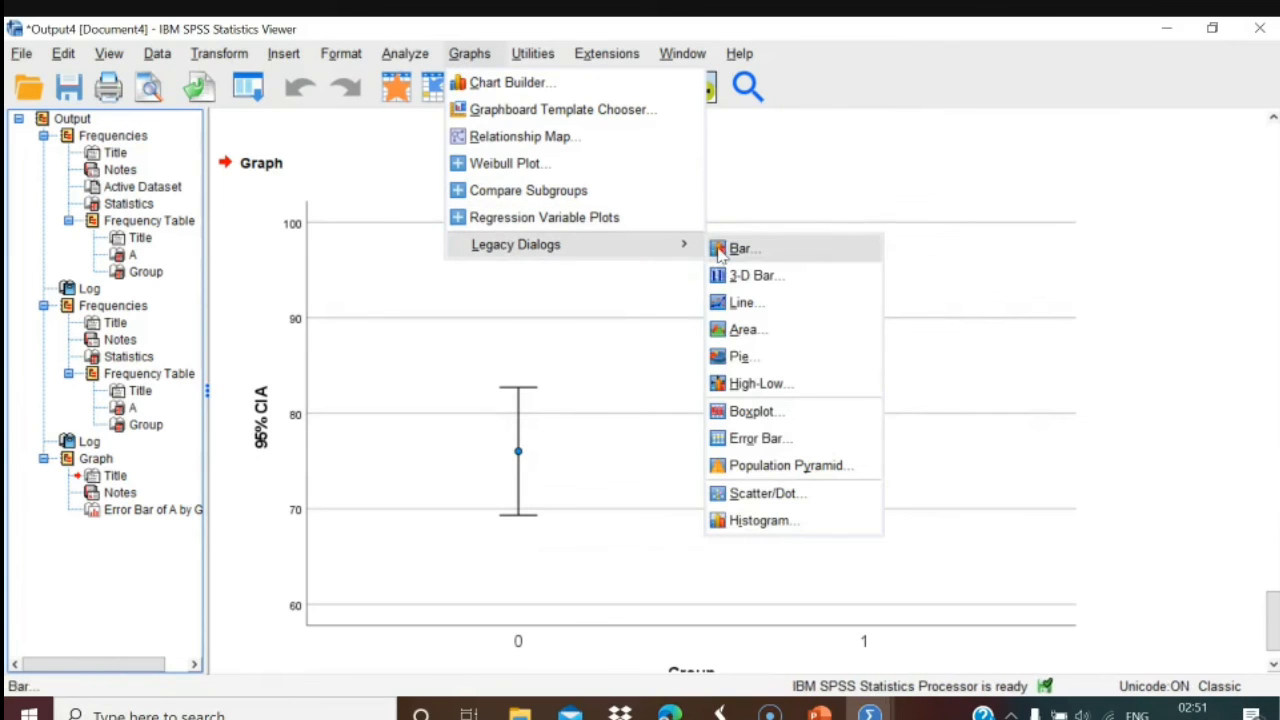
click(745, 418)
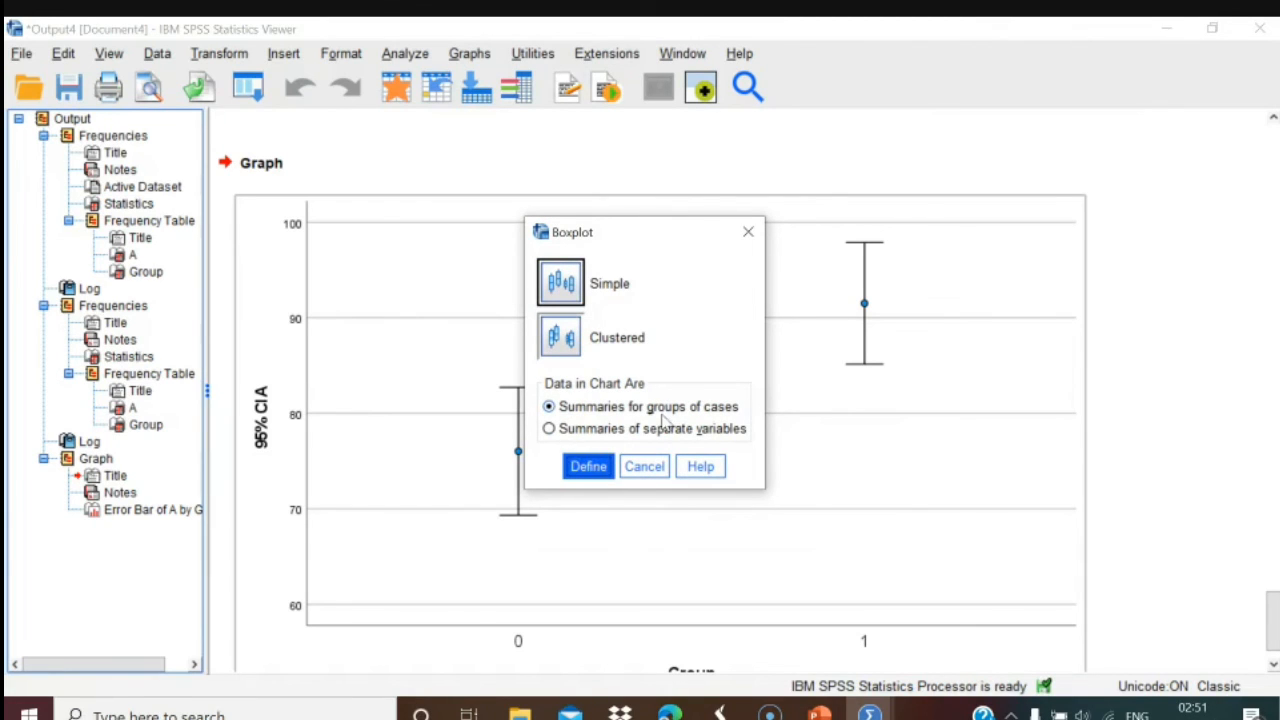
click(587, 469)
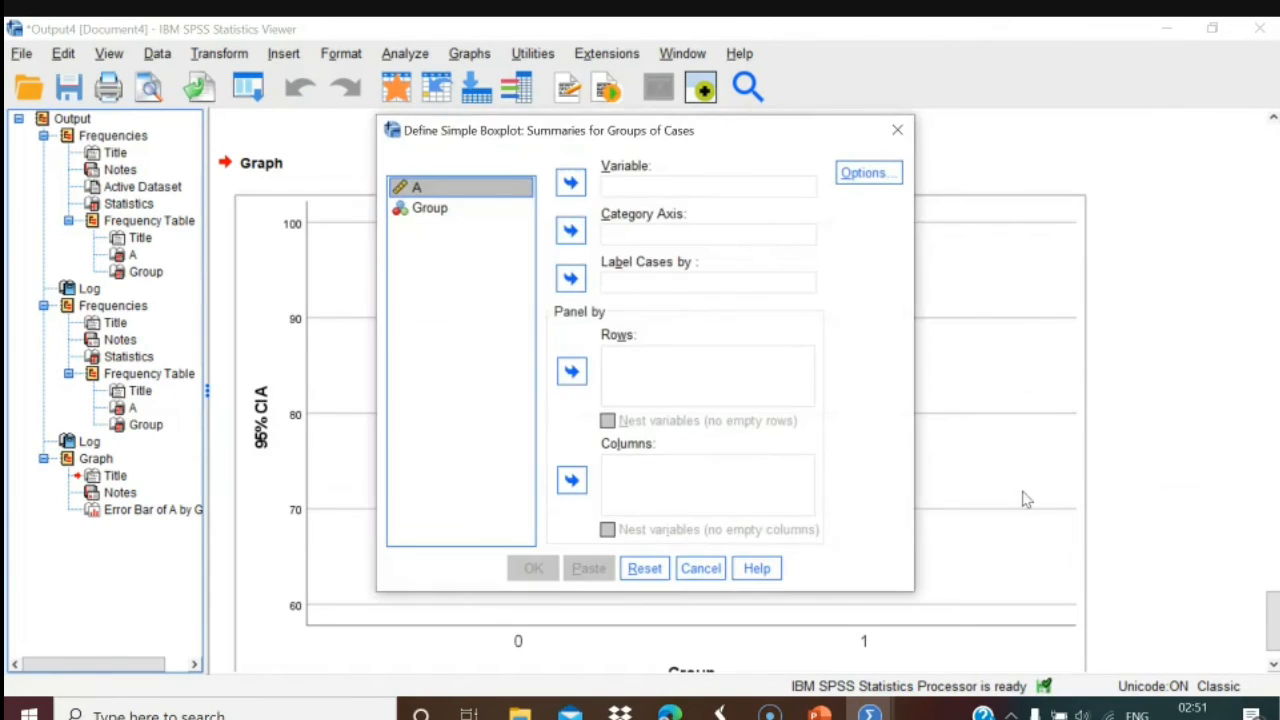
click(574, 184)
click(445, 189)
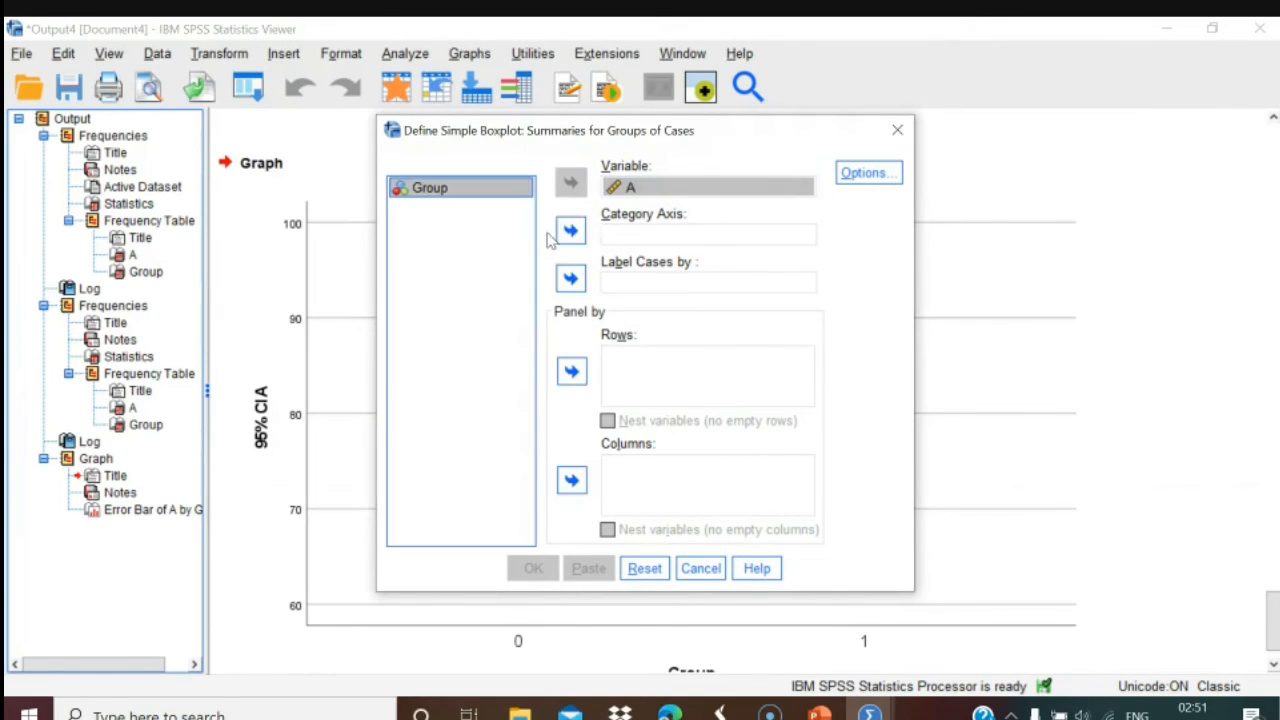
click(570, 231)
click(536, 568)
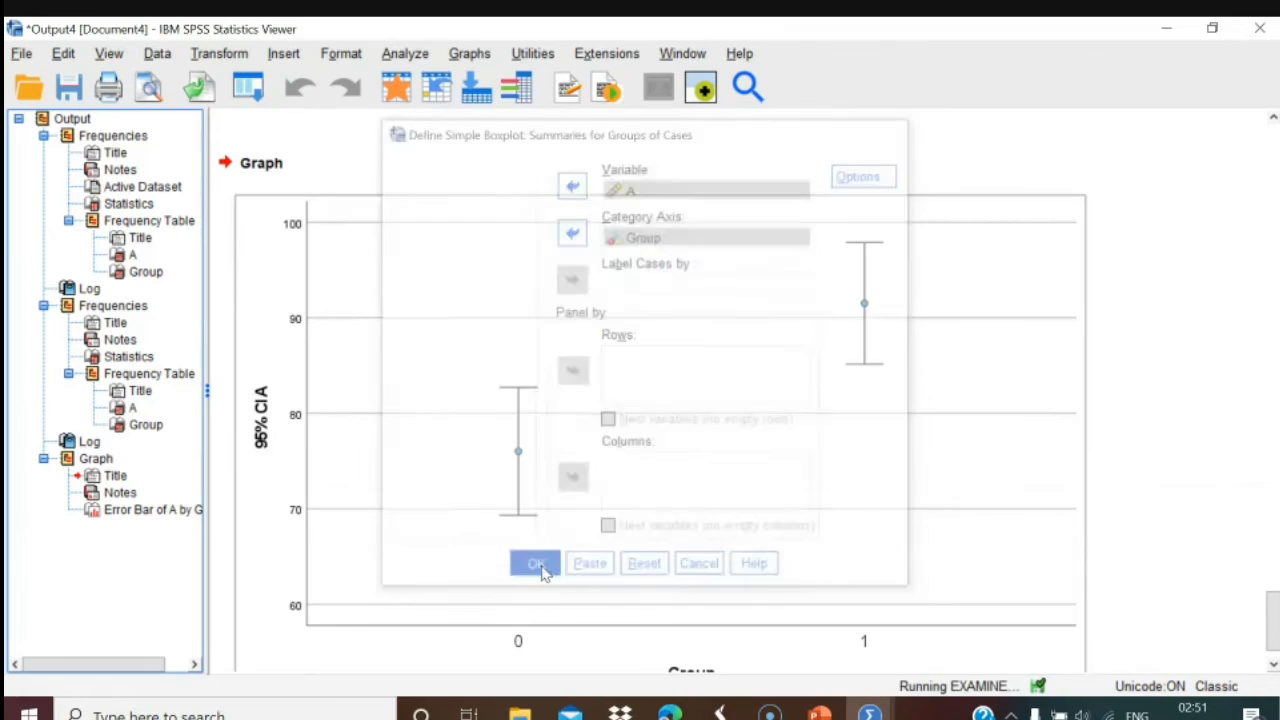
drag(1274, 605, 1275, 640)
click(1066, 556)
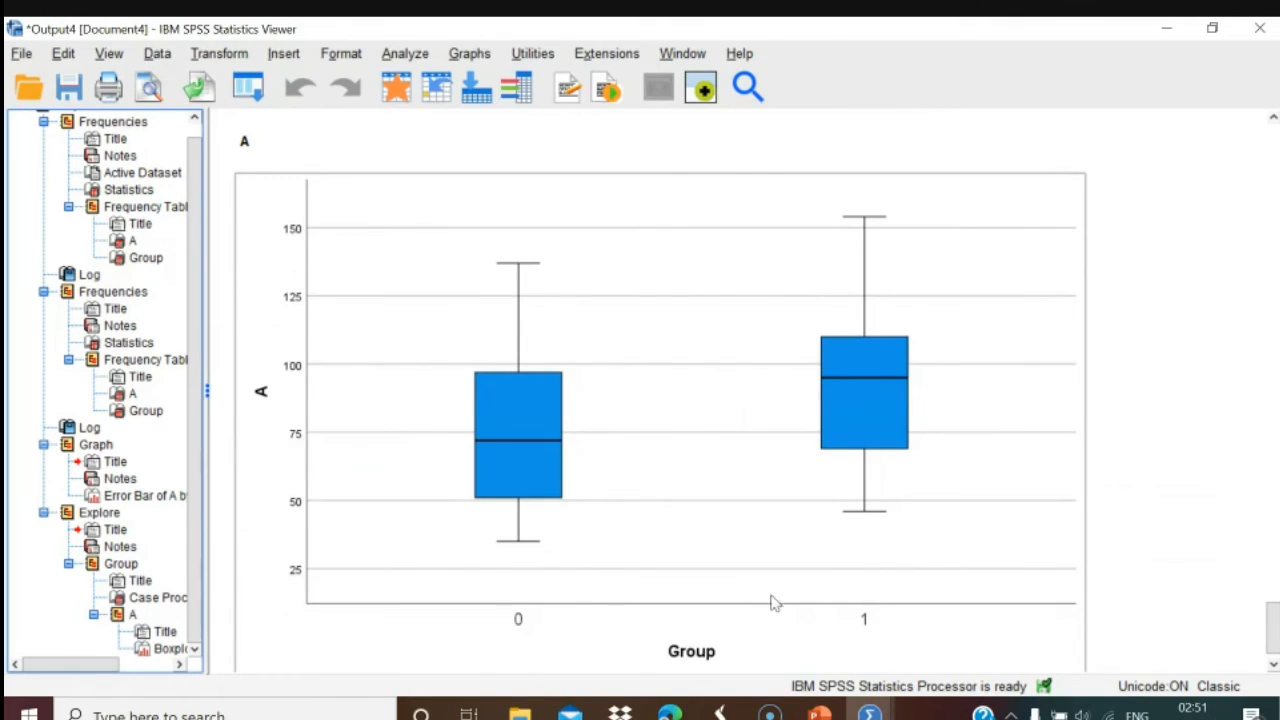
click(1148, 620)
click(1024, 584)
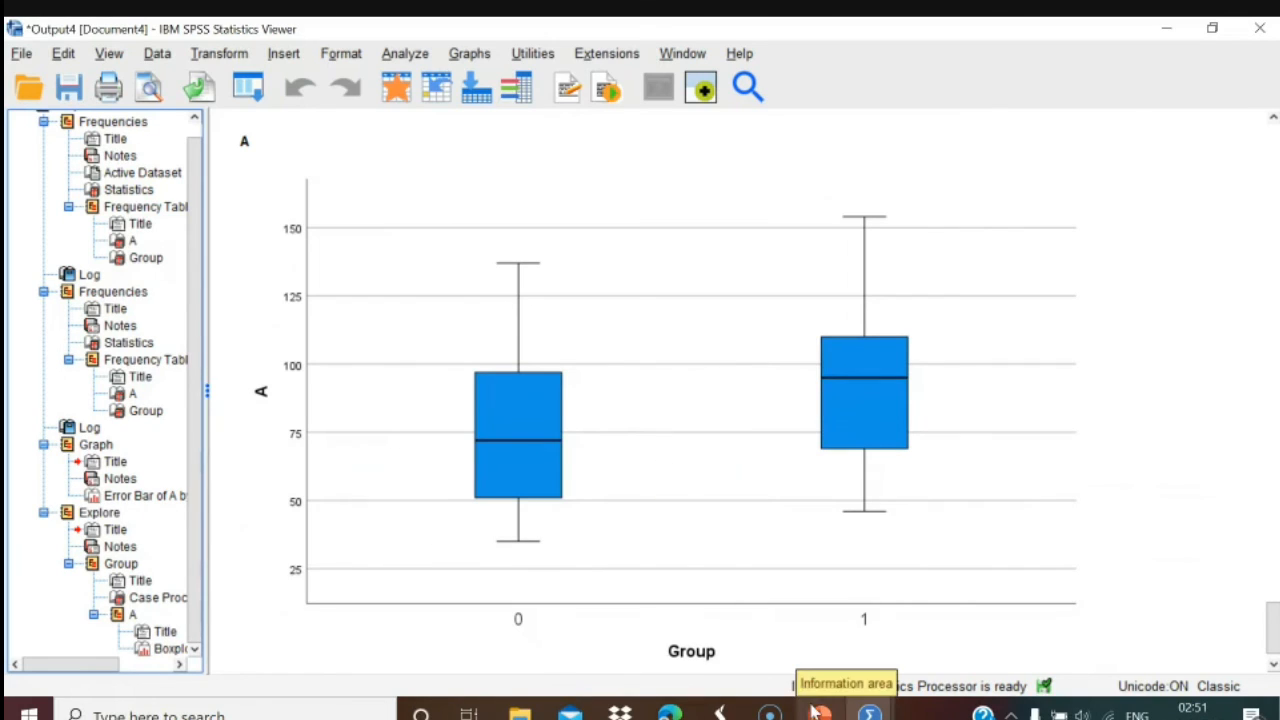
In the Untitled7 [DataSet6] data, set up an Independent-Samples T Test with A as the test variable and Group as the grouping variable.
mouse_move(818, 712)
mouse_move(869, 712)
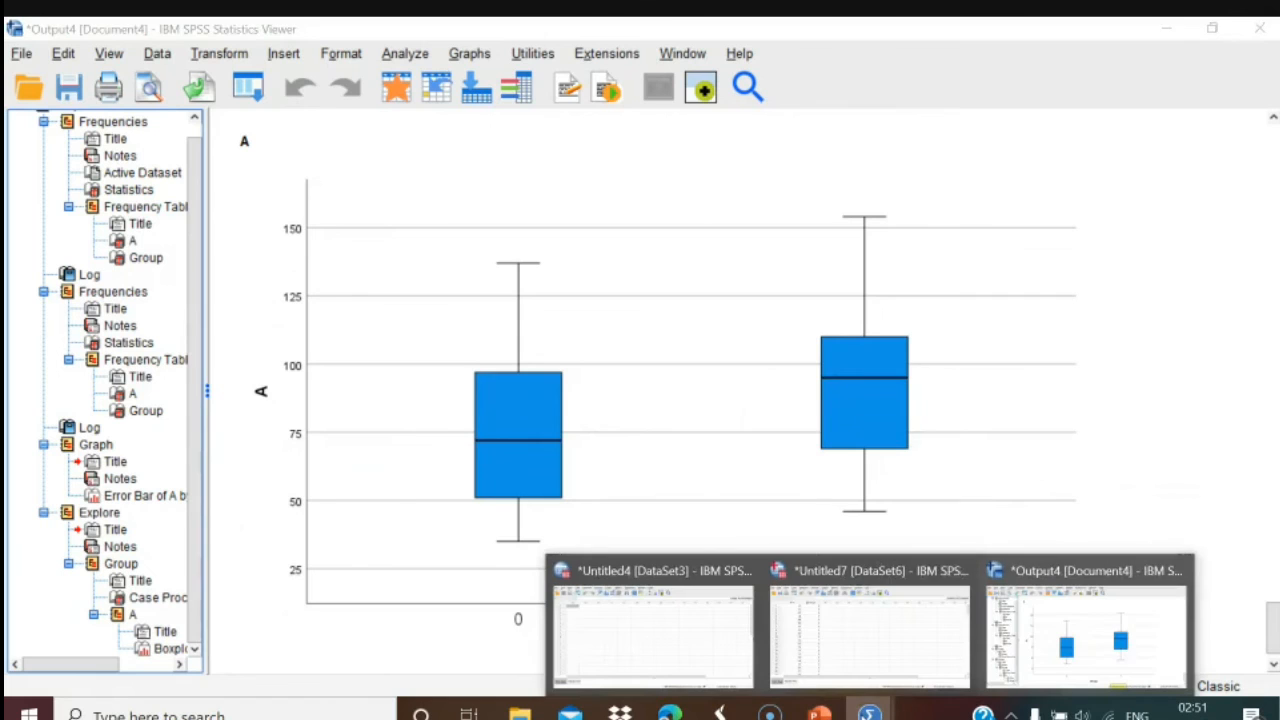
click(838, 655)
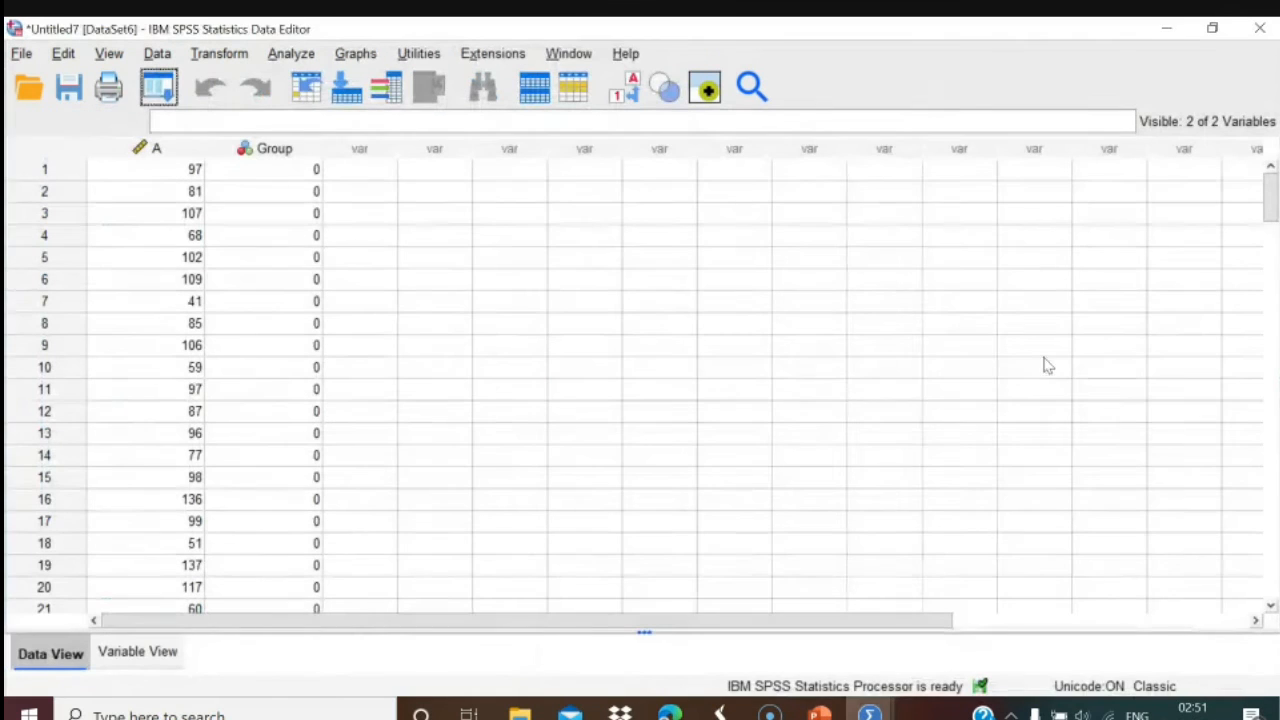
click(289, 55)
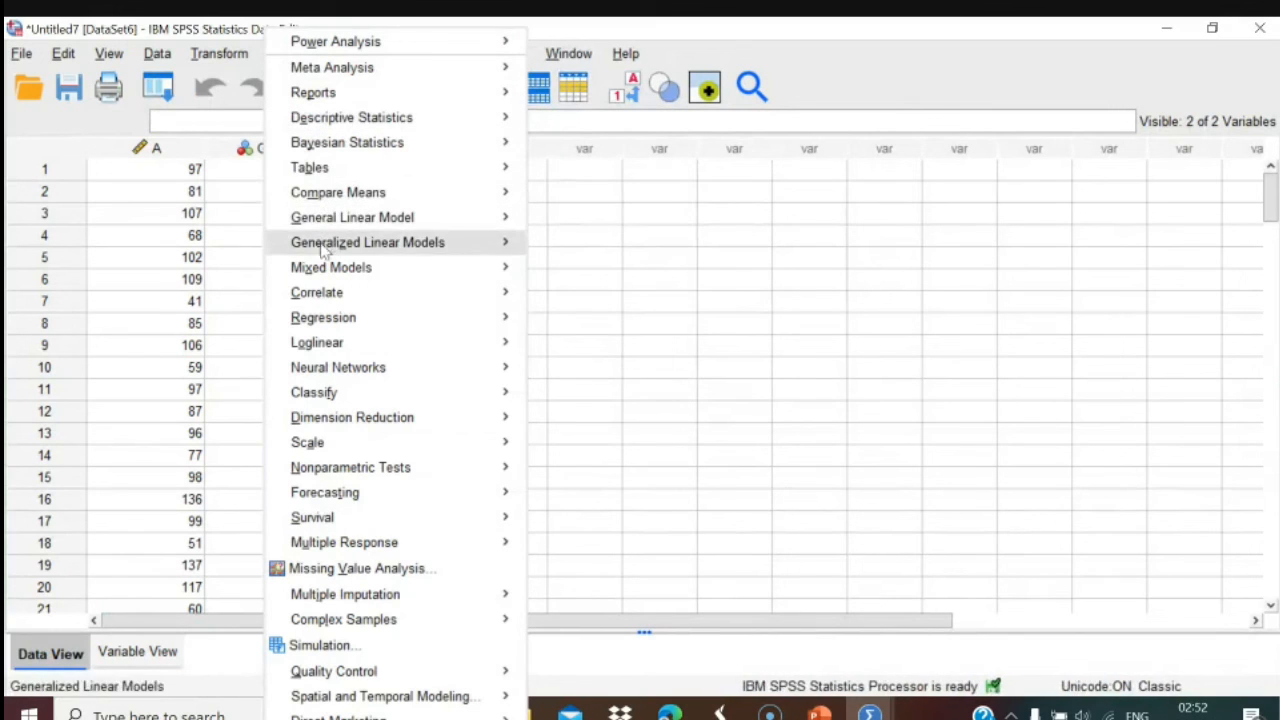
mouse_move(326, 272)
mouse_move(394, 192)
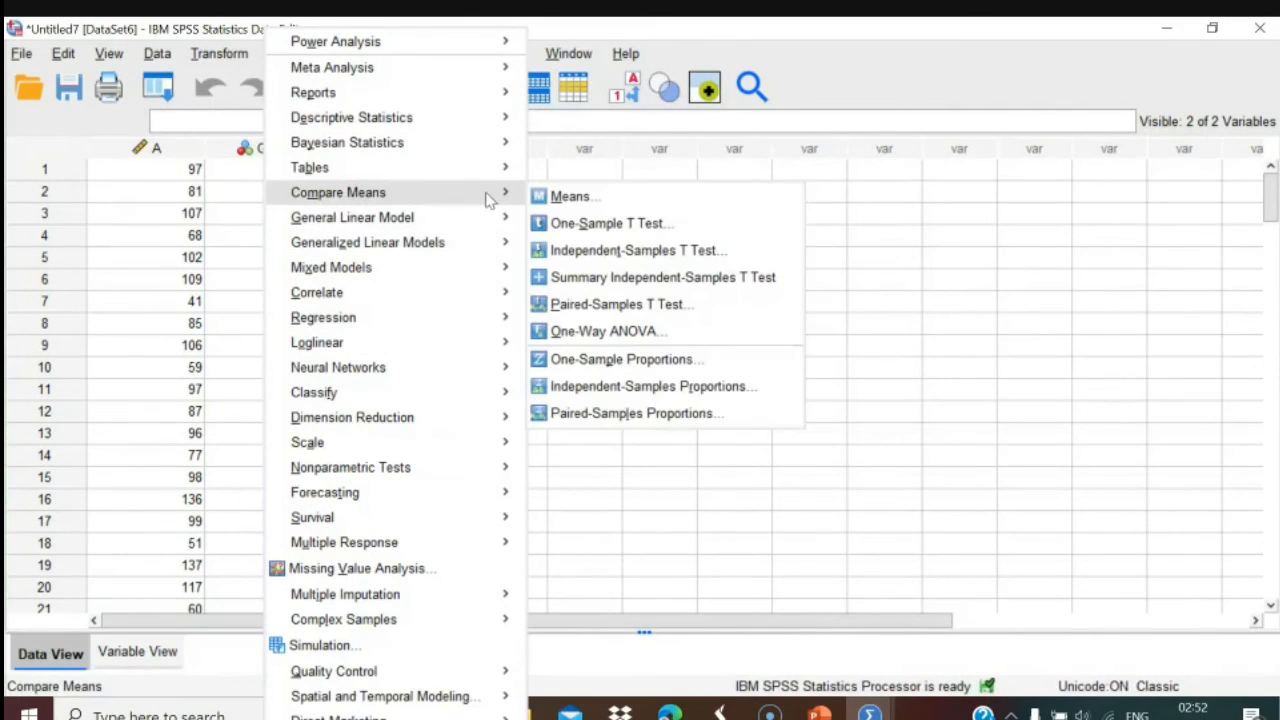
click(563, 255)
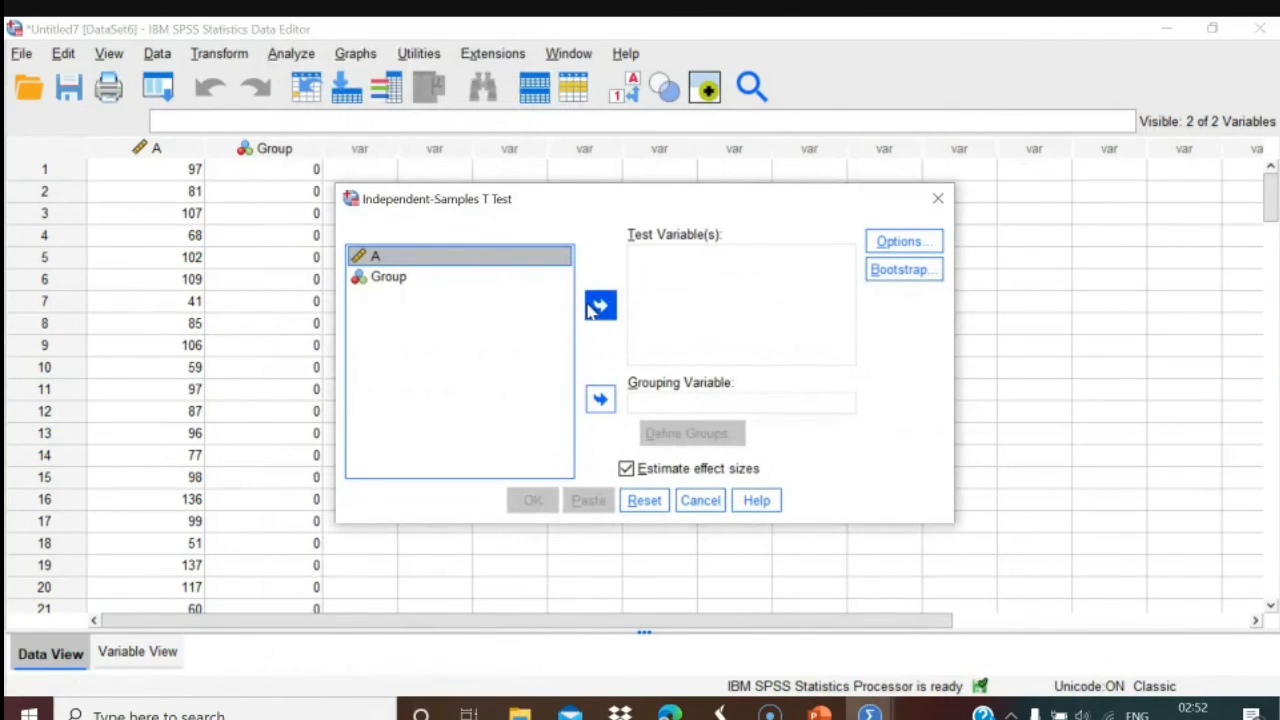
click(596, 309)
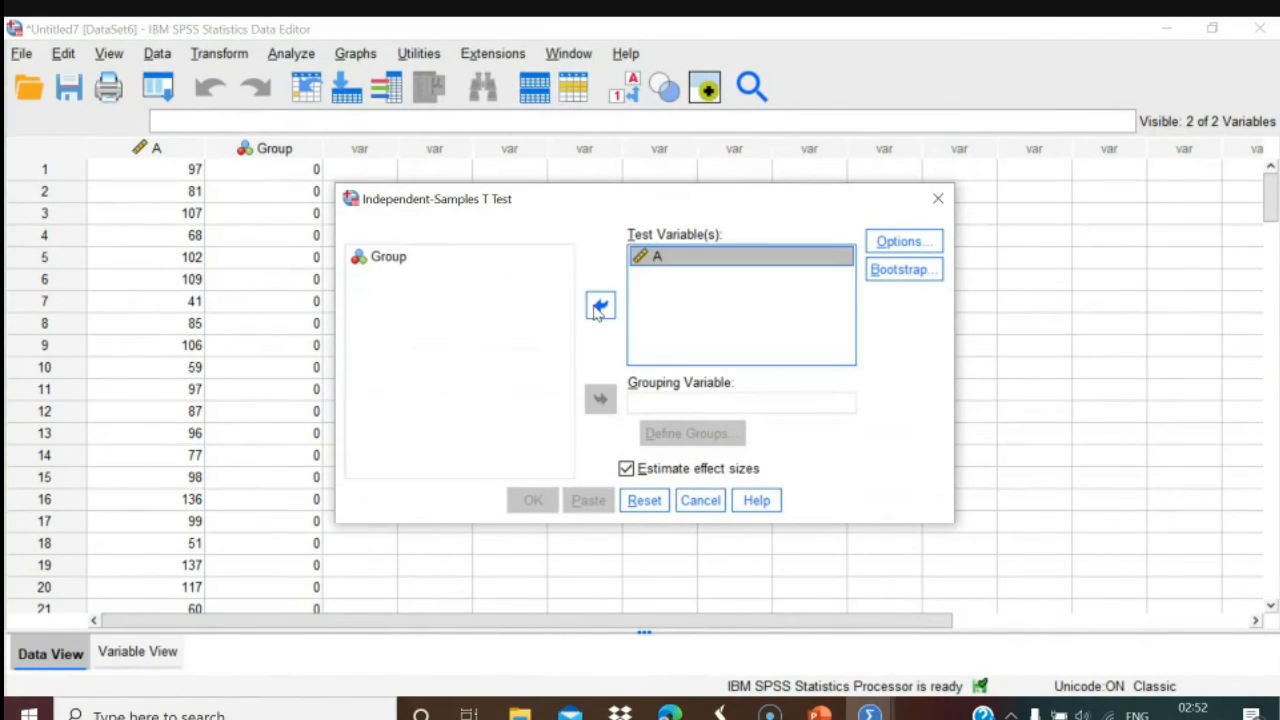
click(396, 260)
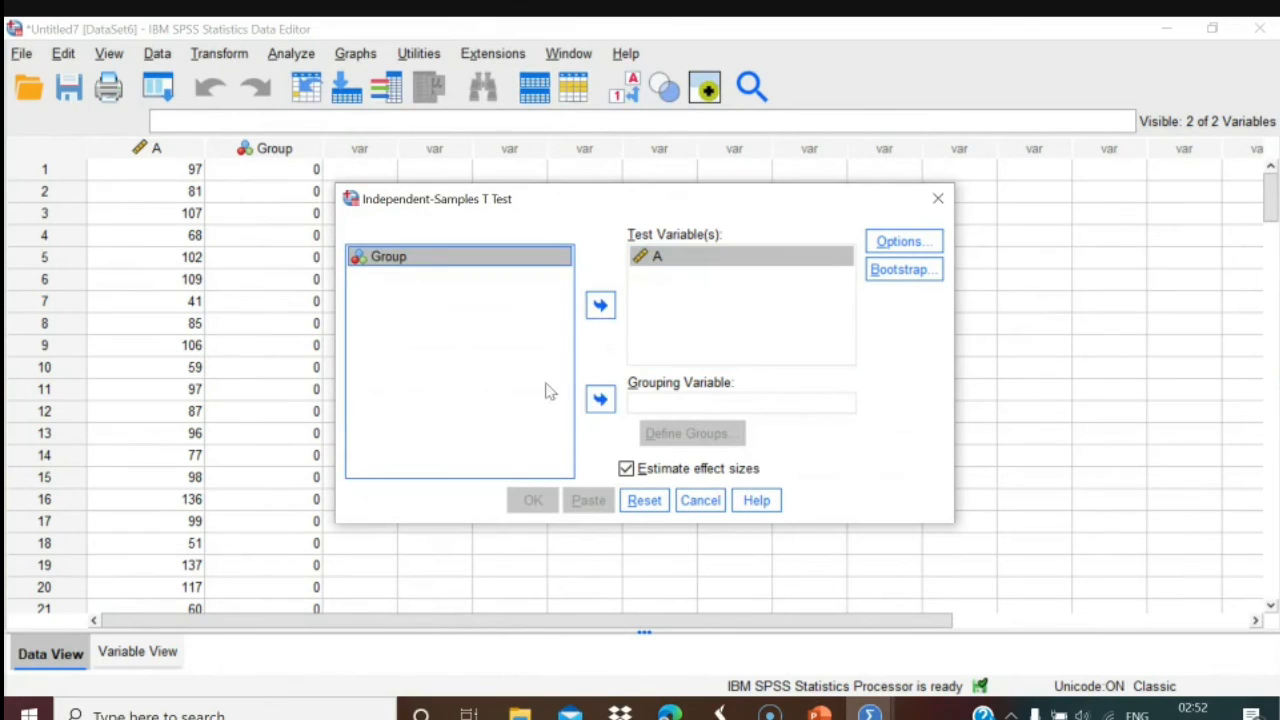
click(600, 399)
Define the groups with specified values 0 for Group 1 and 1 for Group 2, and run the t test.
click(665, 435)
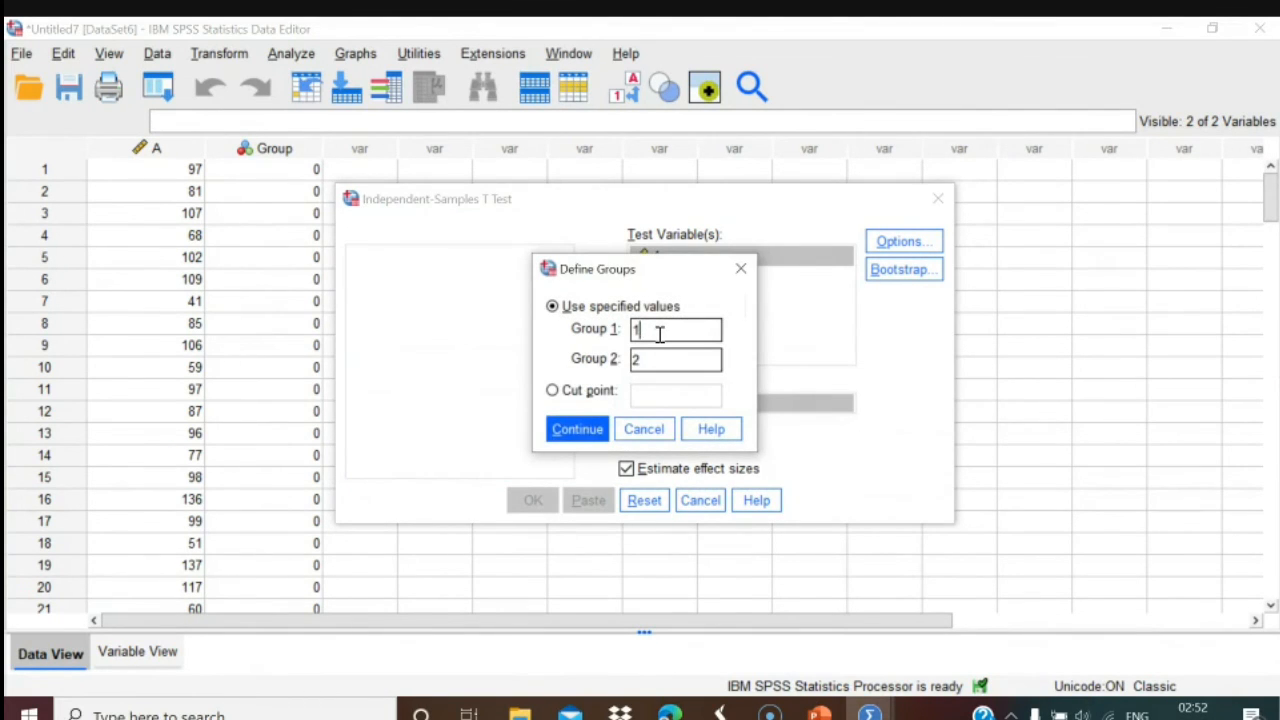
key(BackSpace)
text(0)
click(655, 357)
key(BackSpace)
text(1)
click(583, 428)
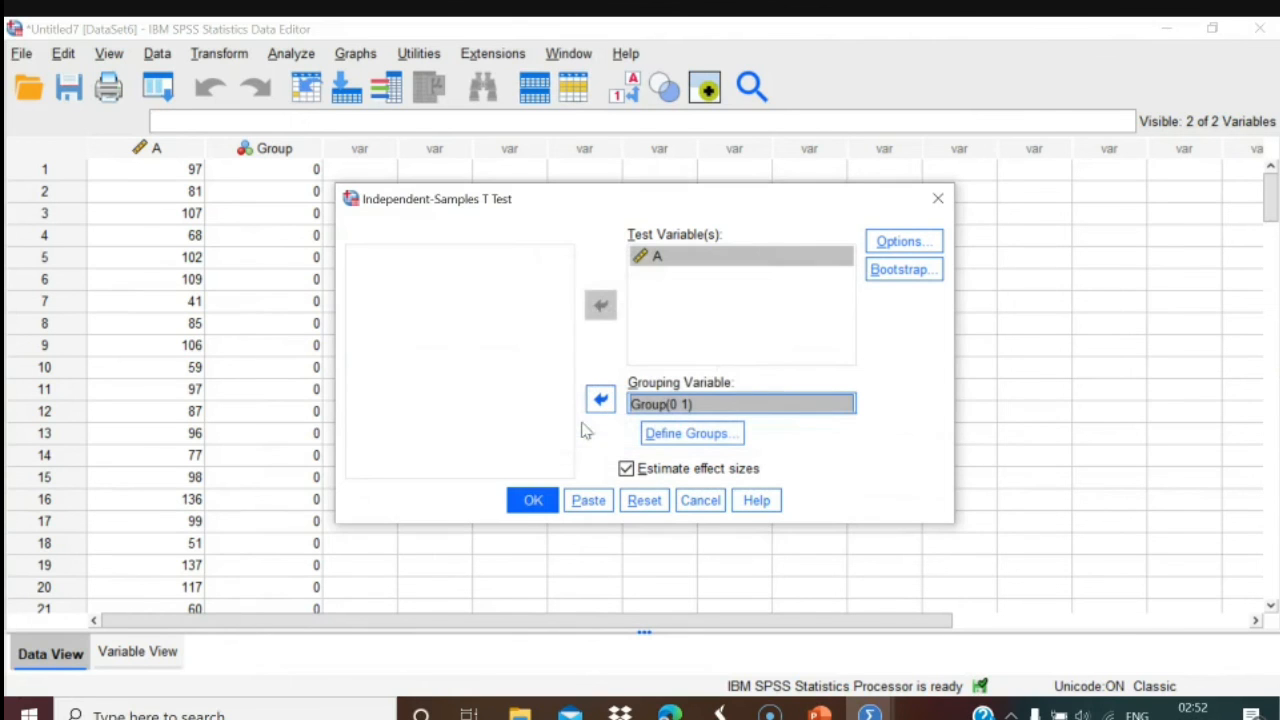
click(530, 500)
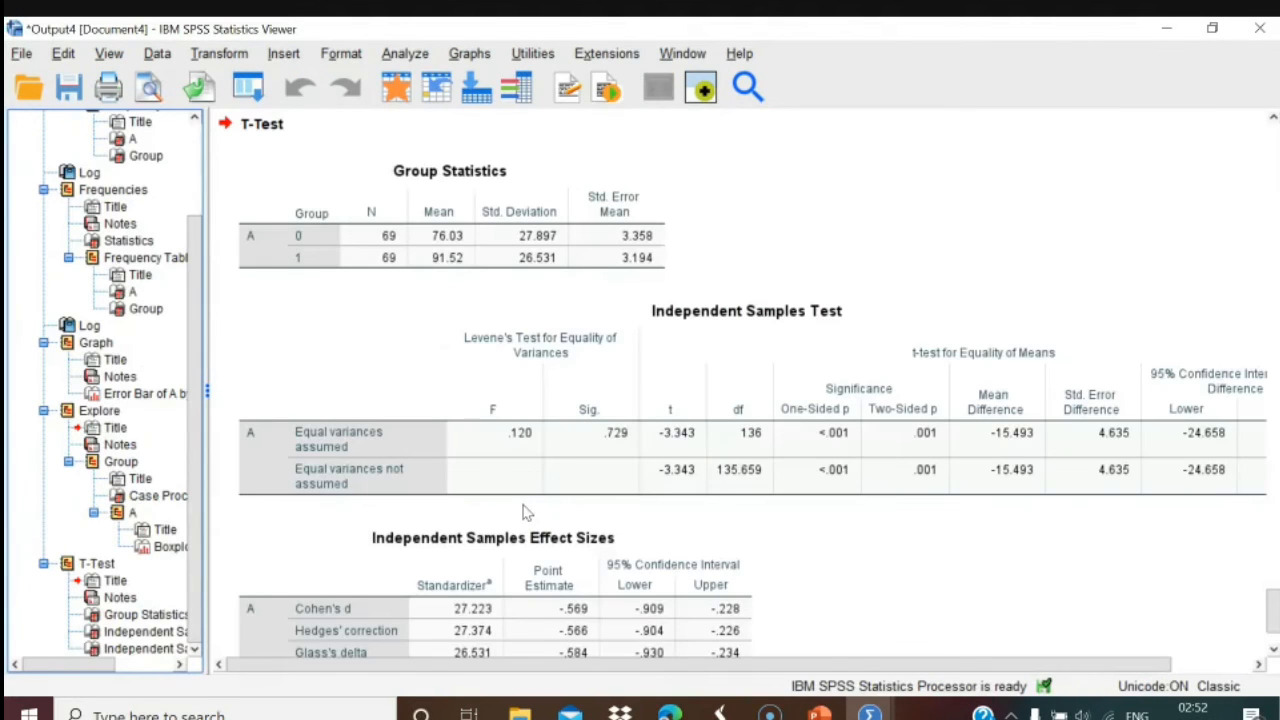
Examine the T-Test tables, including significance, confidence interval of the difference and effect sizes, alongside the boxplot of A by Group.
click(1275, 587)
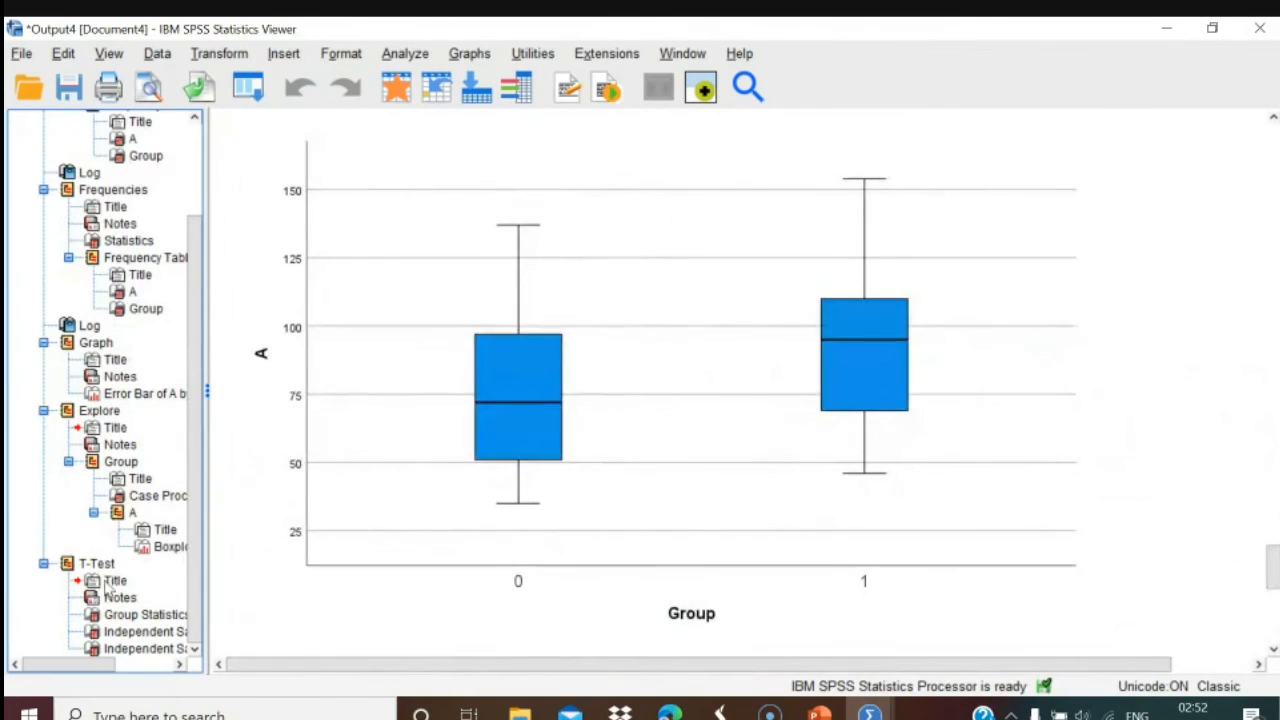
click(112, 581)
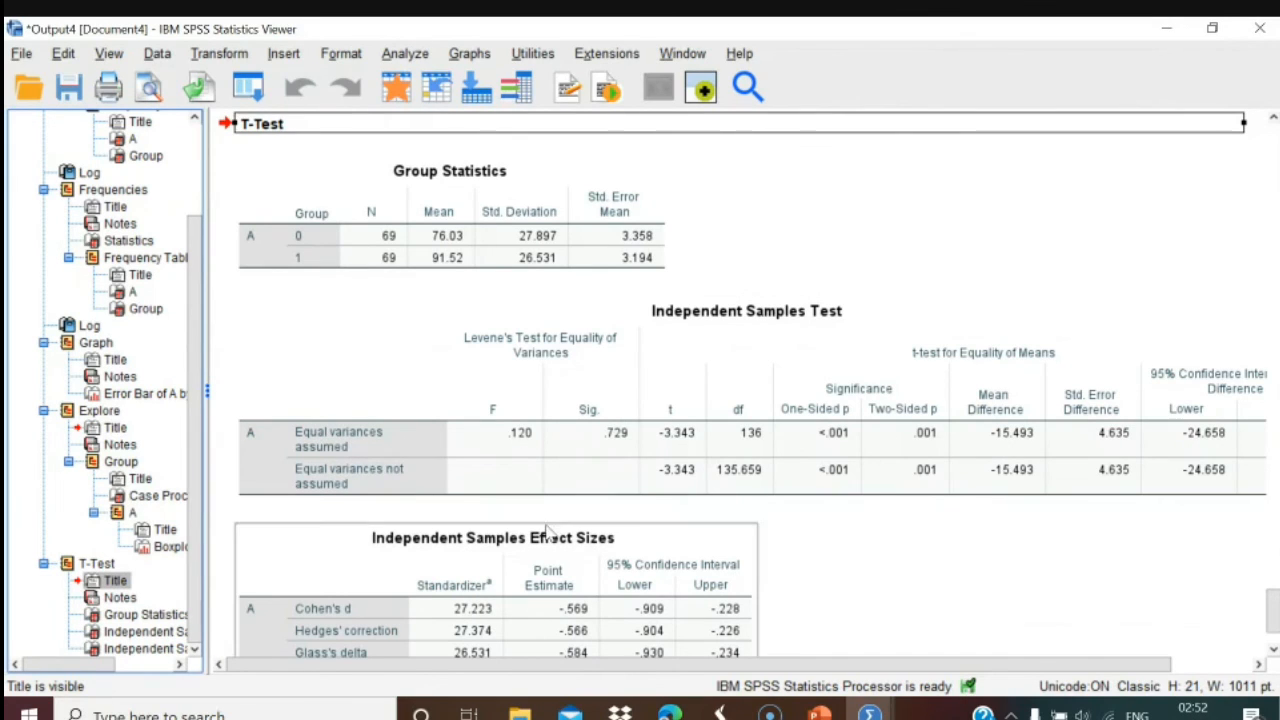
drag(675, 663, 764, 663)
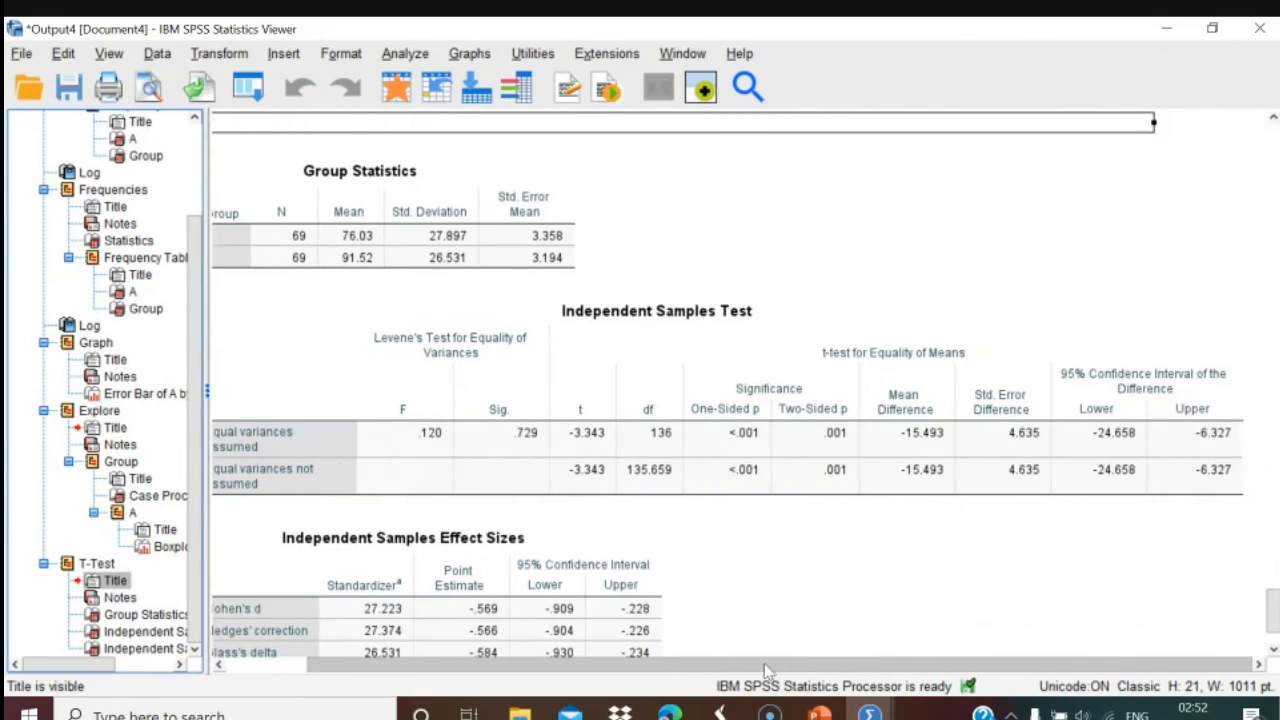
click(740, 425)
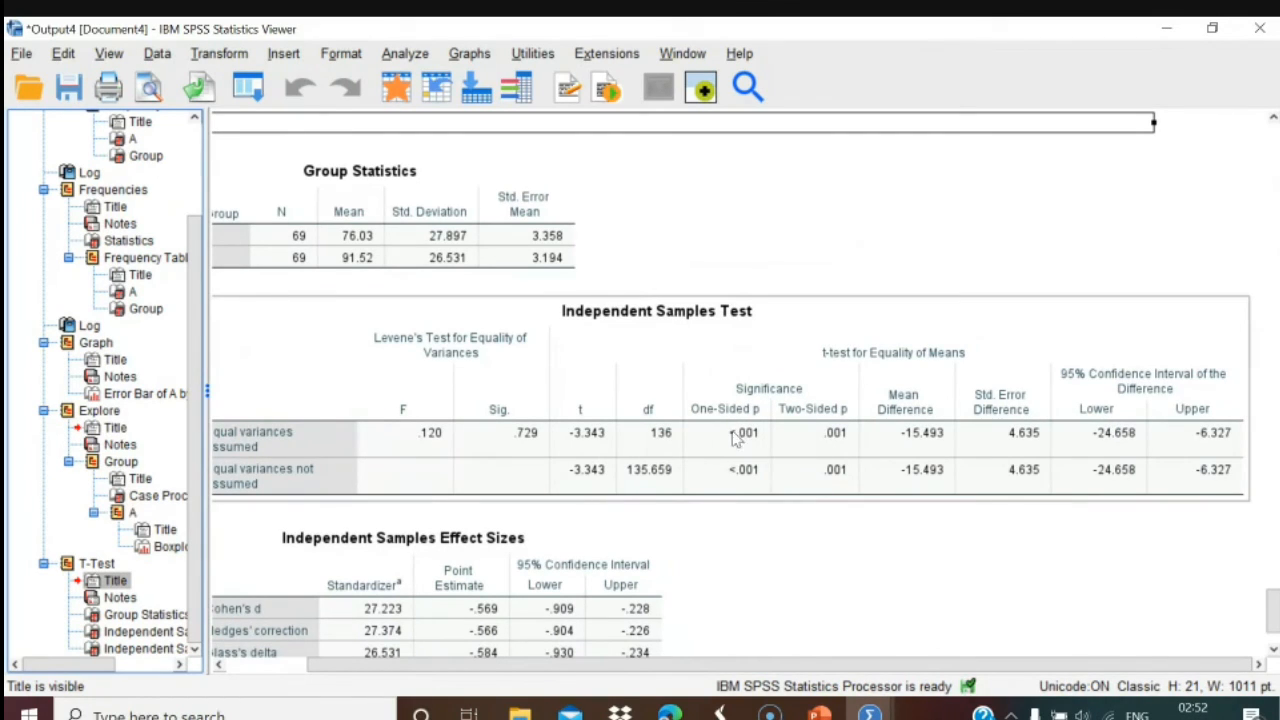
click(886, 508)
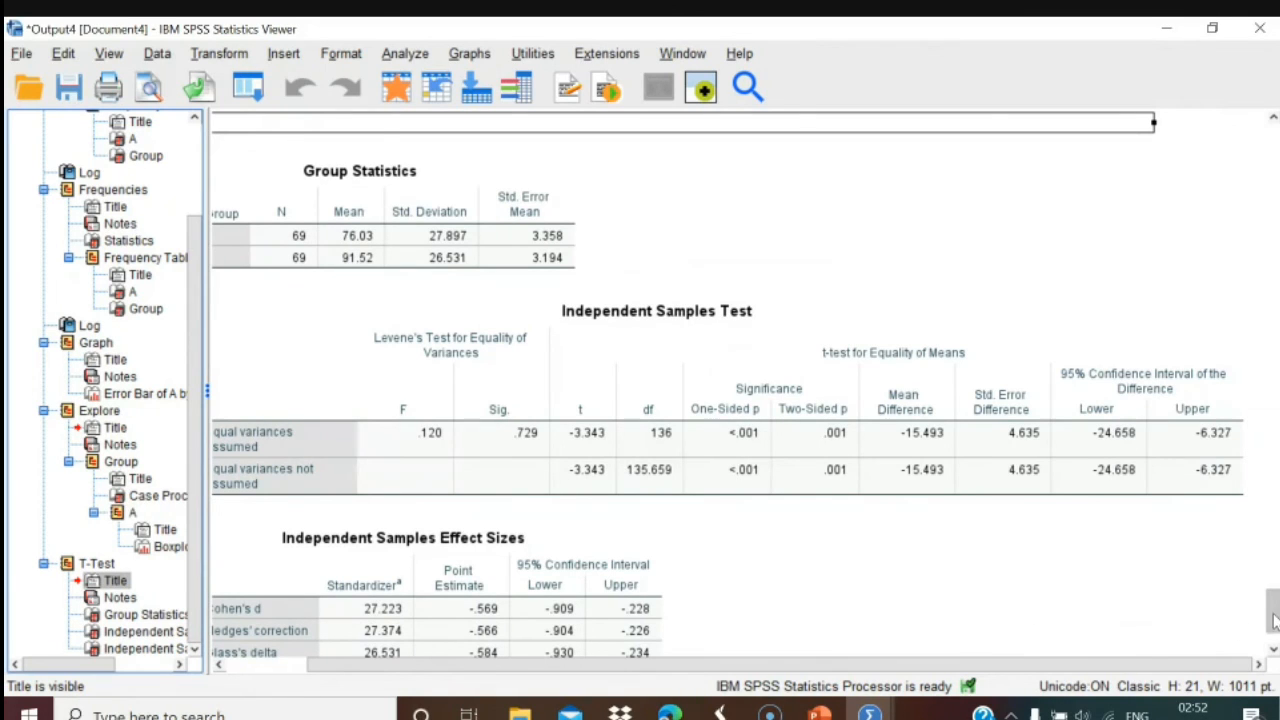
scroll(1097, 646, down, 2)
drag(880, 666, 793, 673)
click(520, 563)
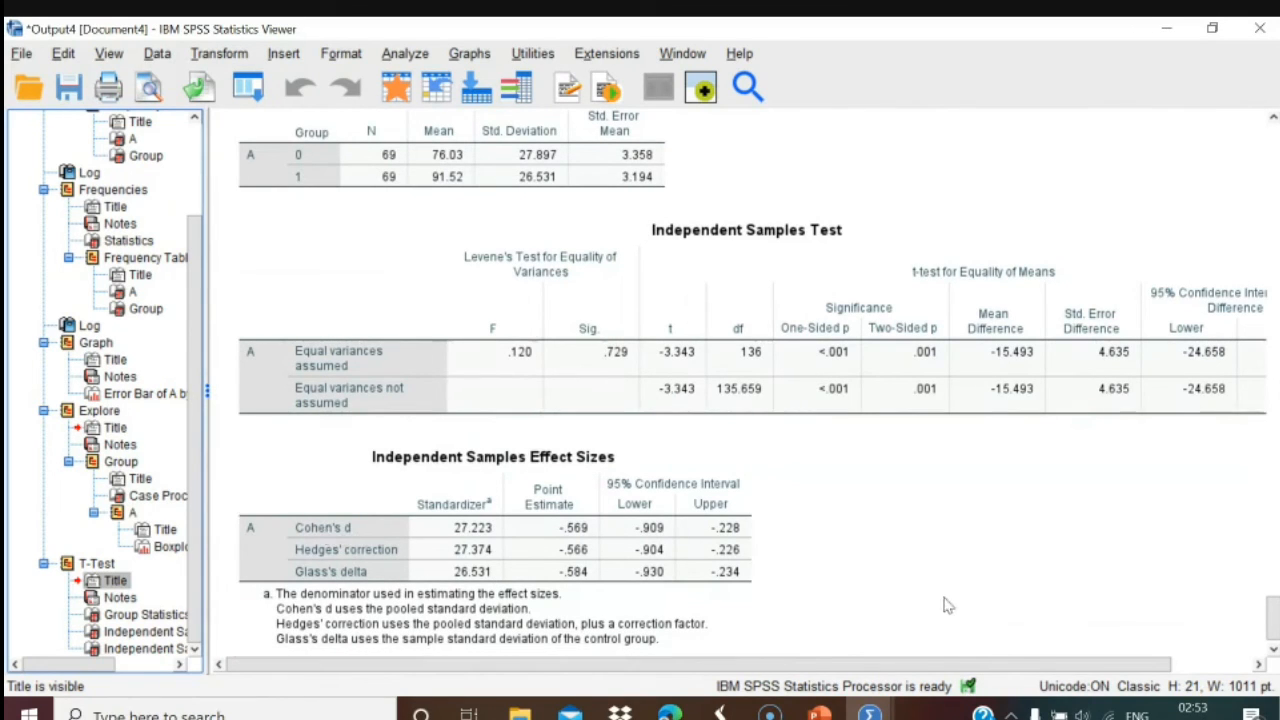
scroll(1068, 636, up, 3)
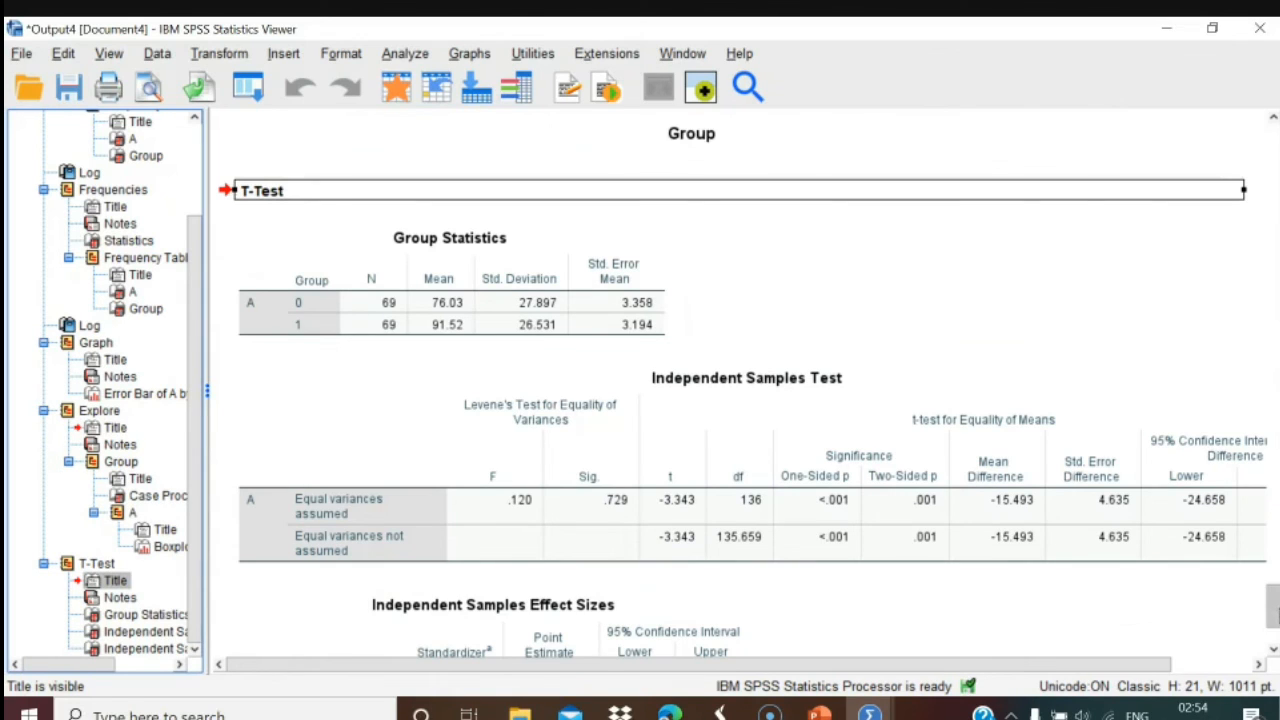
scroll(1272, 605, up, 2)
scroll(1138, 517, up, 10)
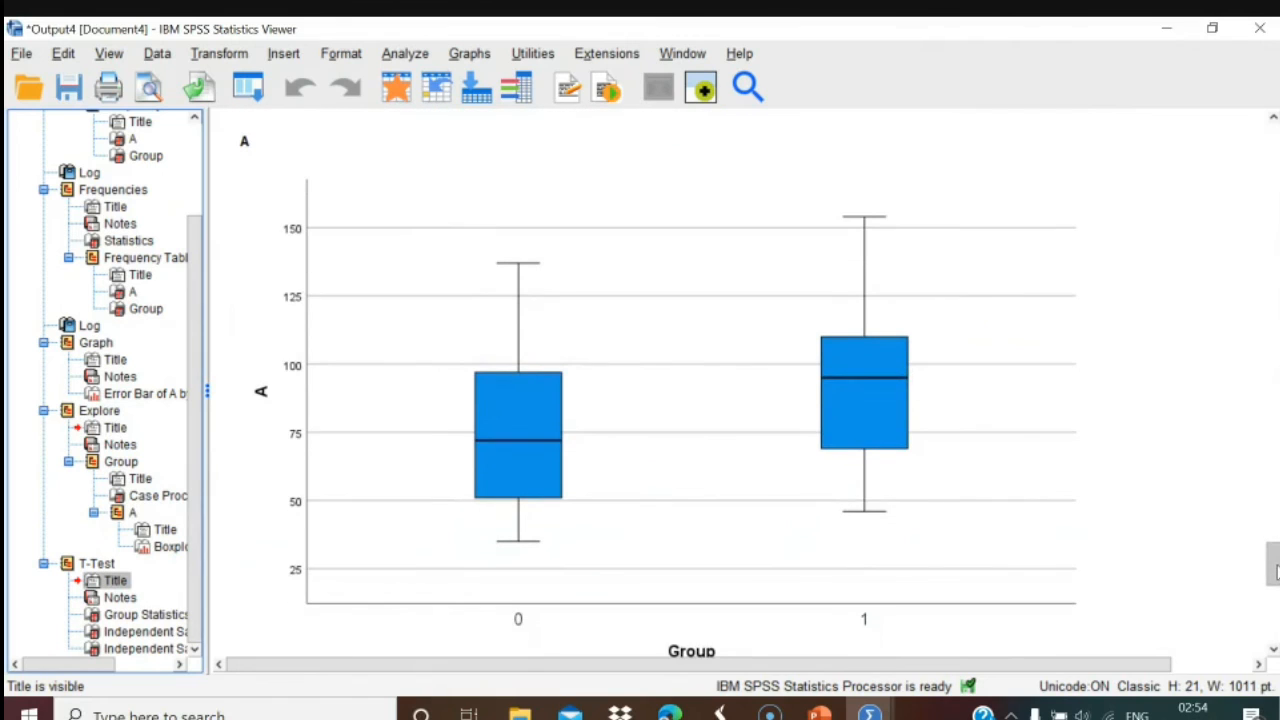